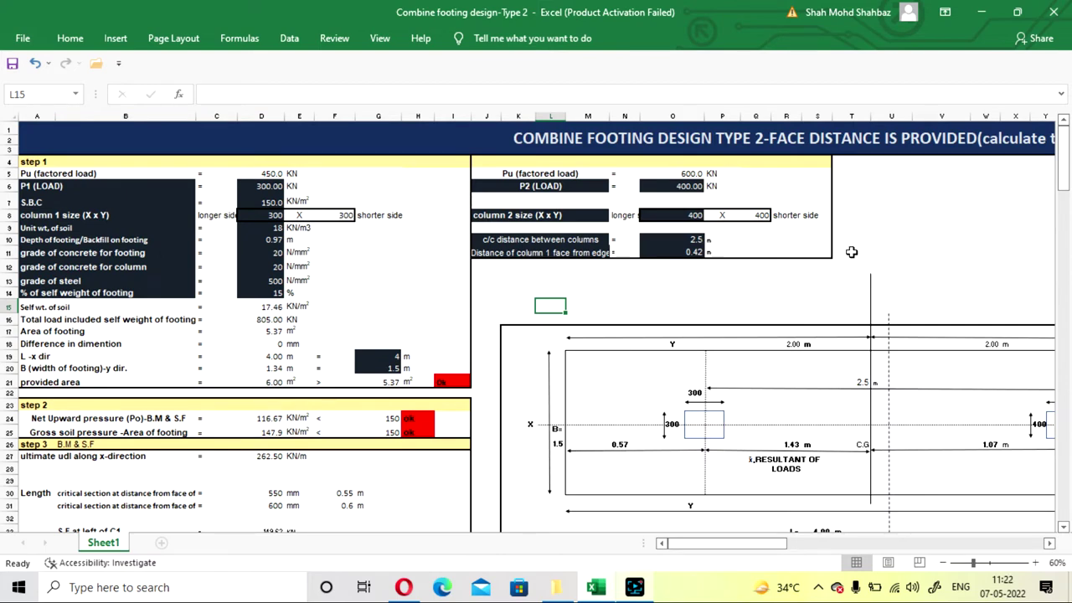
# - Review the step 1 input data for both columns, the footing layout diagram and the calculation steps below
pyautogui.scroll(-2, 581, 280)
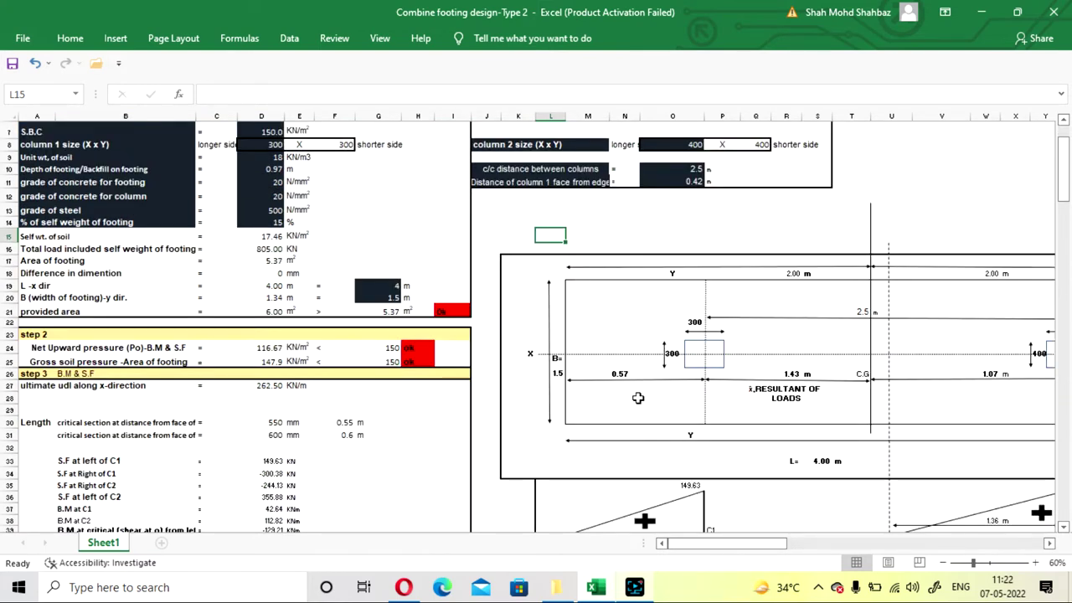
pyautogui.scroll(1, 645, 400)
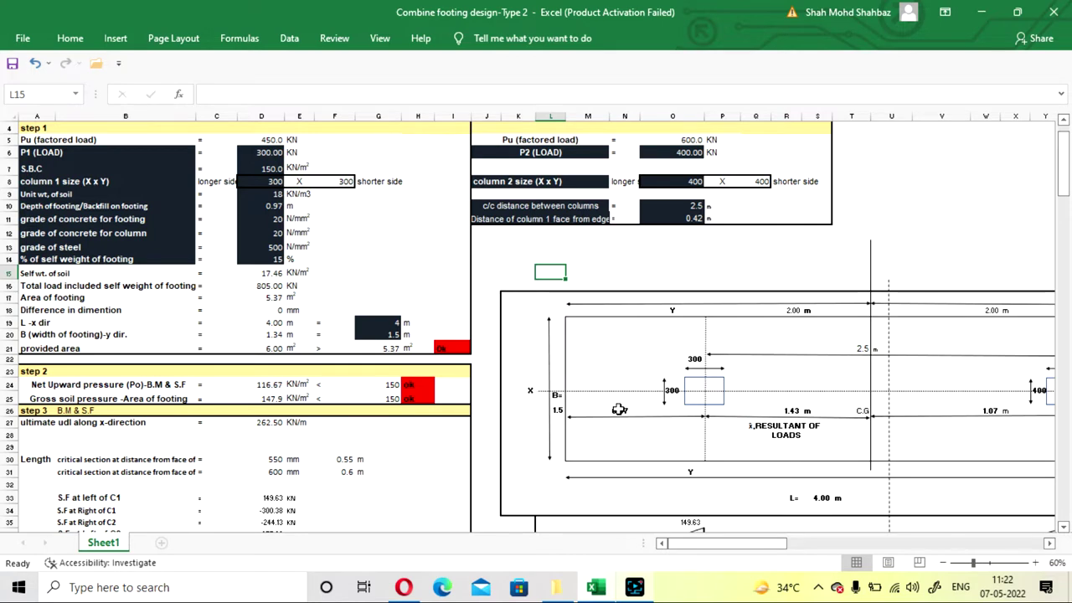
pyautogui.scroll(1, 622, 445)
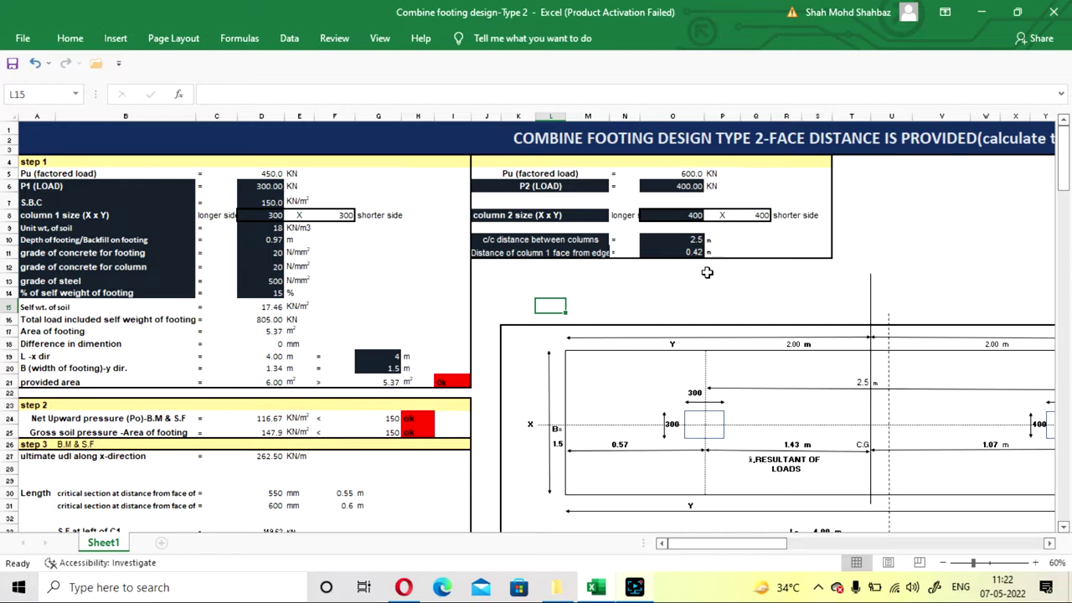
pyautogui.scroll(-1, 706, 272)
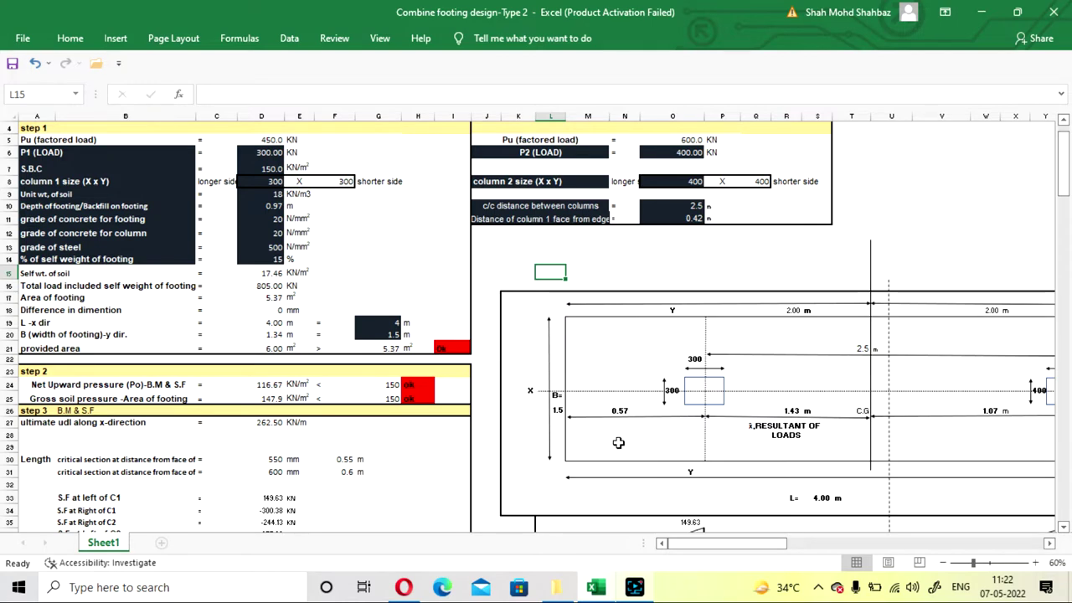
pyautogui.scroll(1, 567, 365)
pyautogui.click(886, 204)
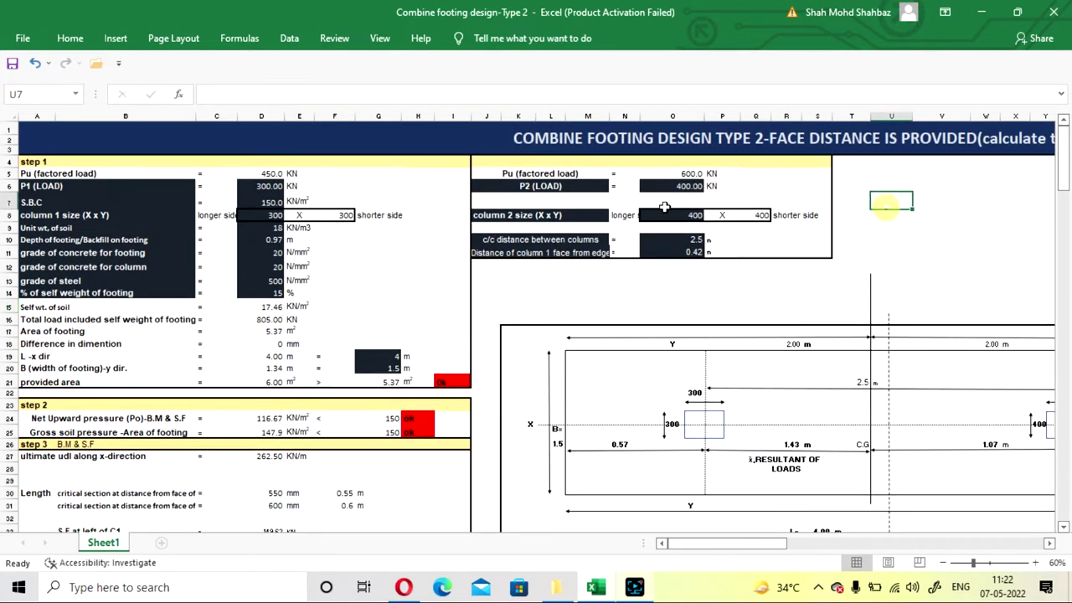
pyautogui.click(377, 198)
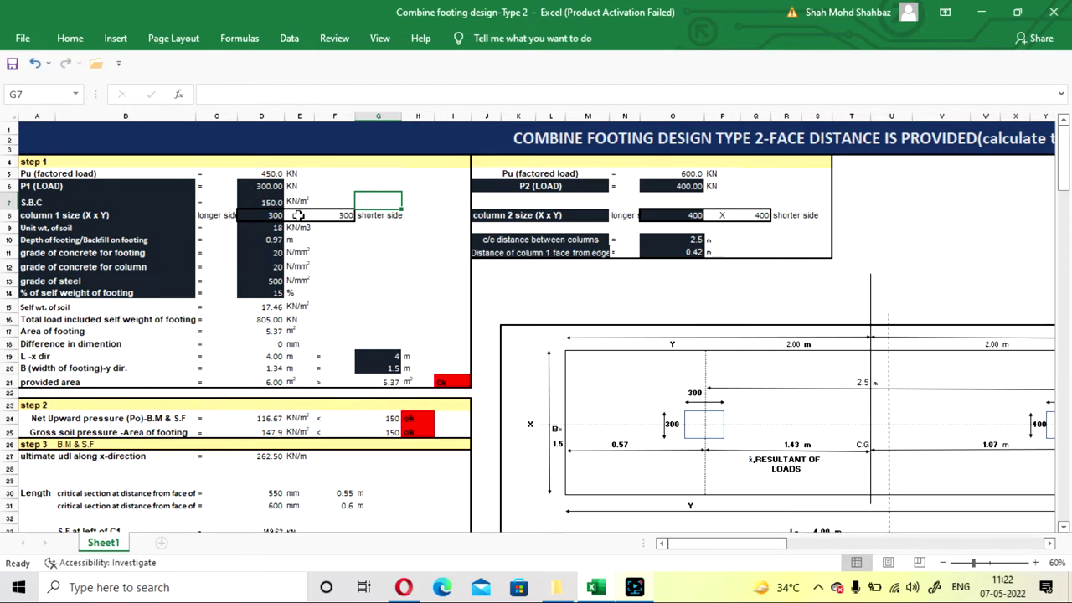
pyautogui.click(245, 186)
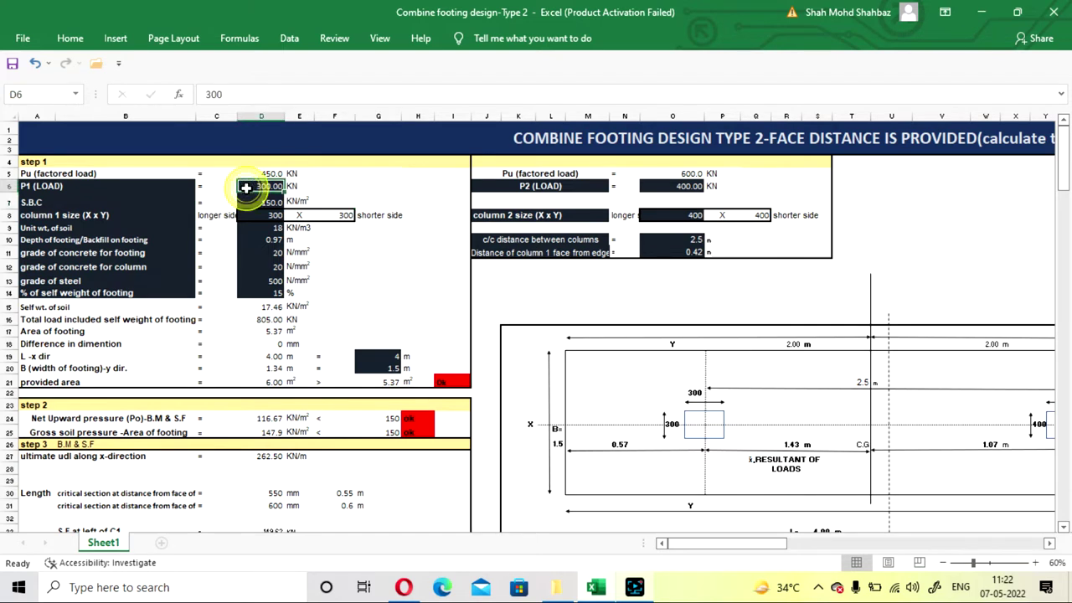
pyautogui.click(378, 184)
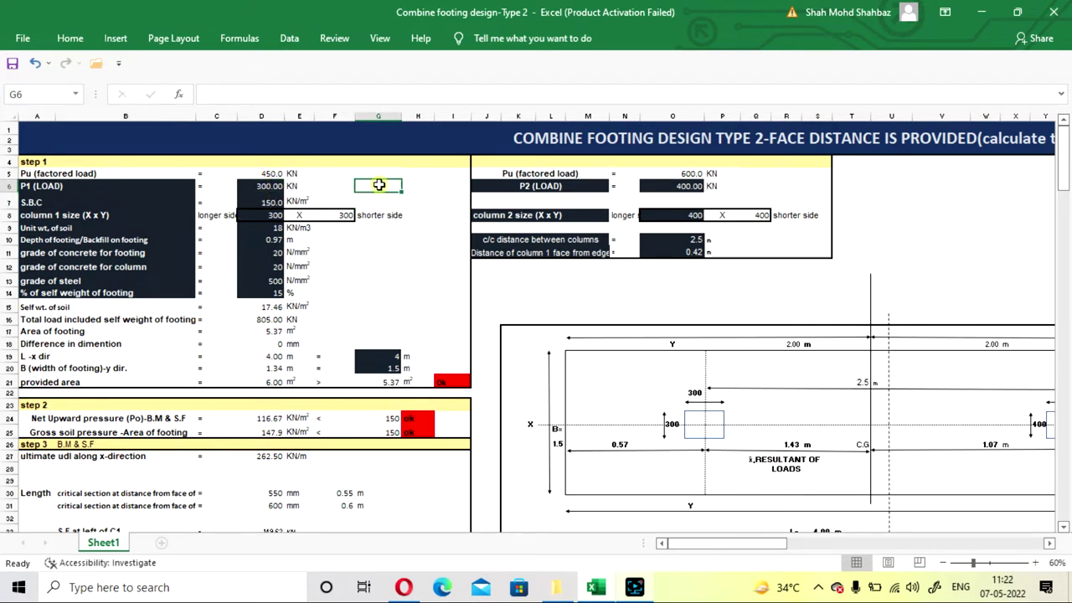
pyautogui.click(256, 187)
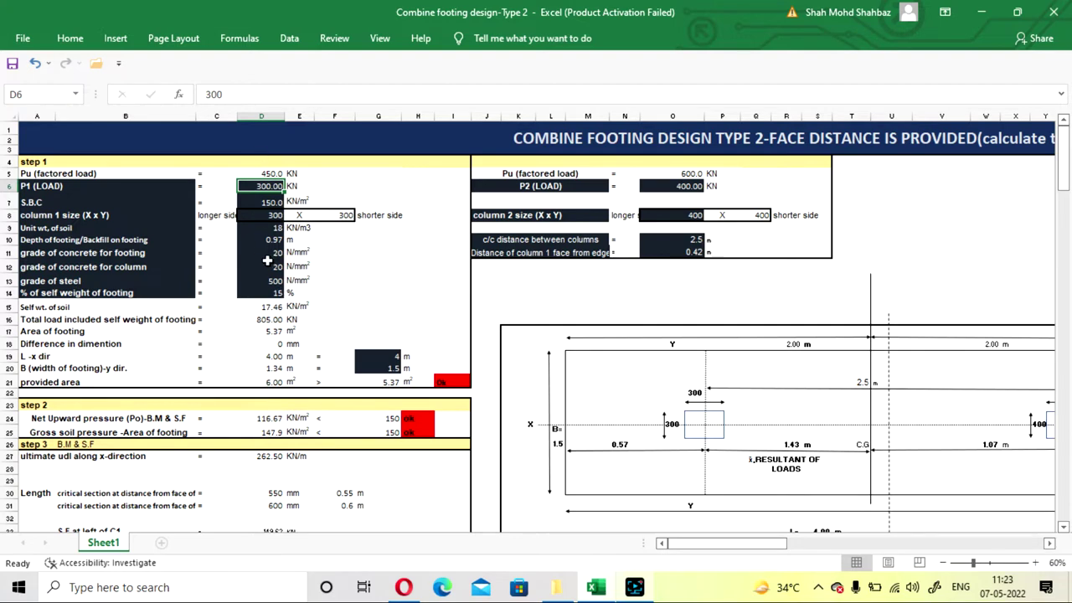
pyautogui.scroll(-2, 323, 295)
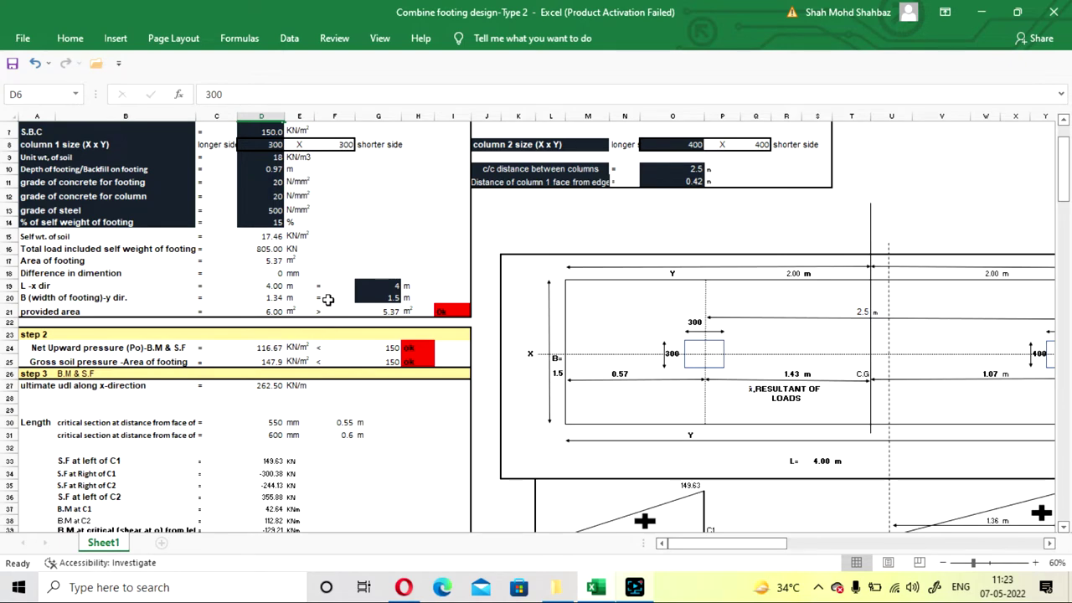
pyautogui.scroll(-3, 328, 298)
pyautogui.scroll(5, 326, 296)
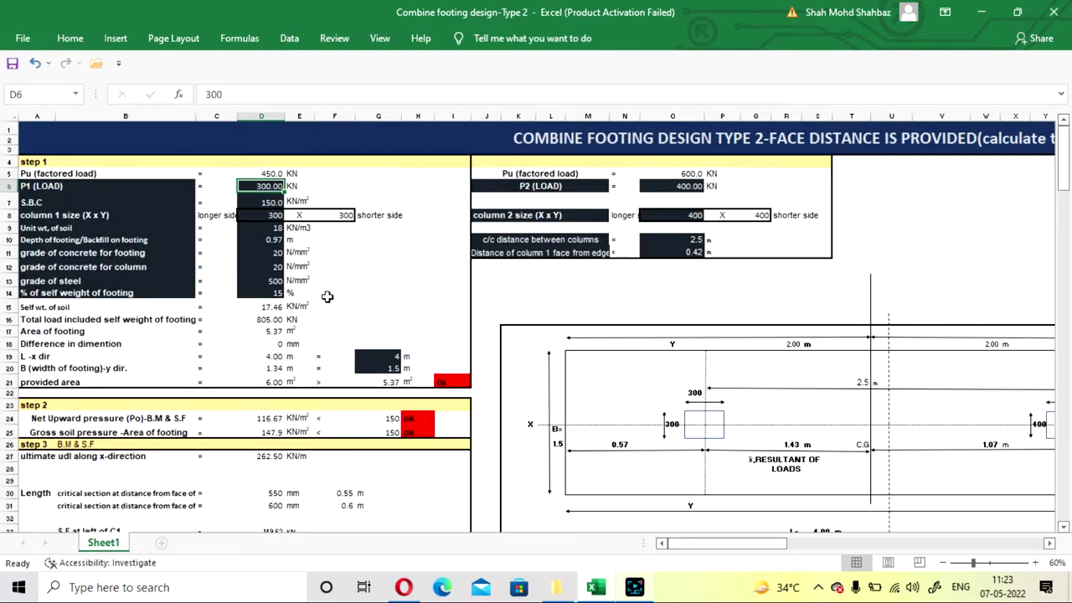
pyautogui.click(380, 279)
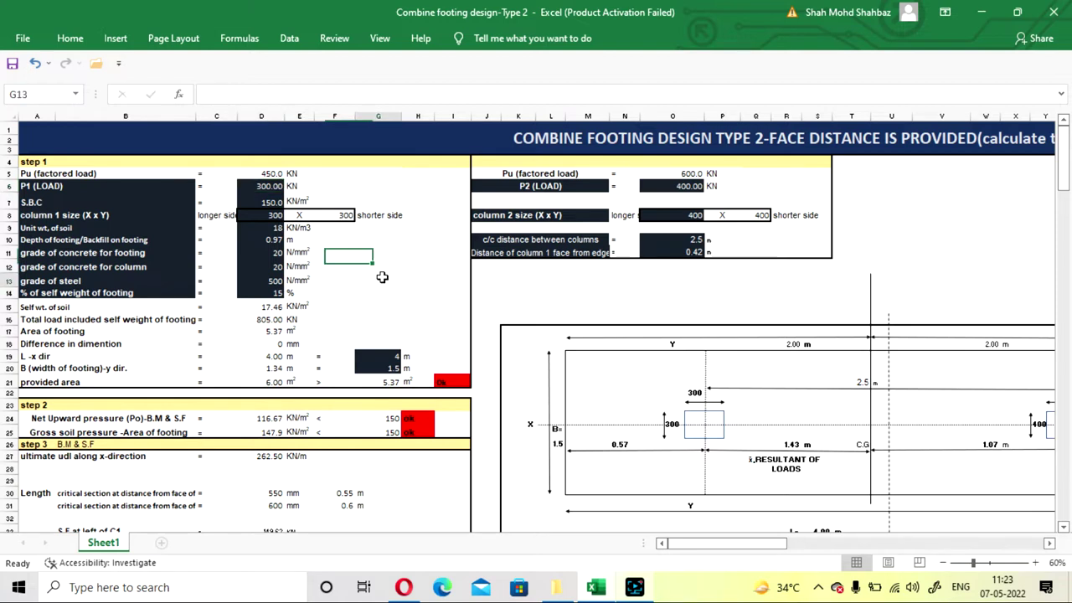
pyautogui.click(419, 253)
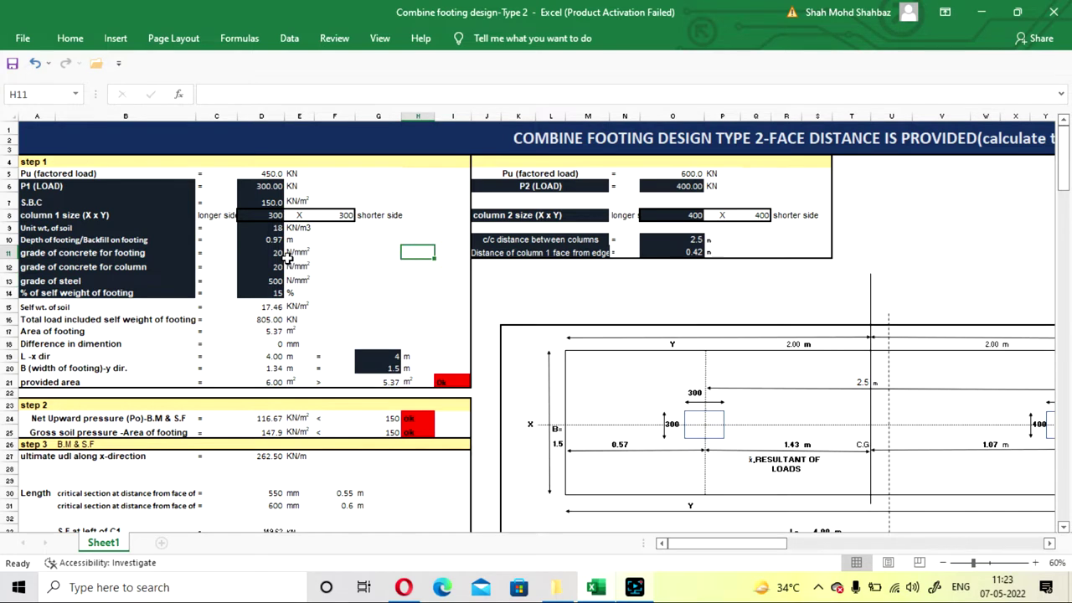
# - Set the longer side of column 1 to 400 and the longer side of column 2 to 500
pyautogui.click(260, 215)
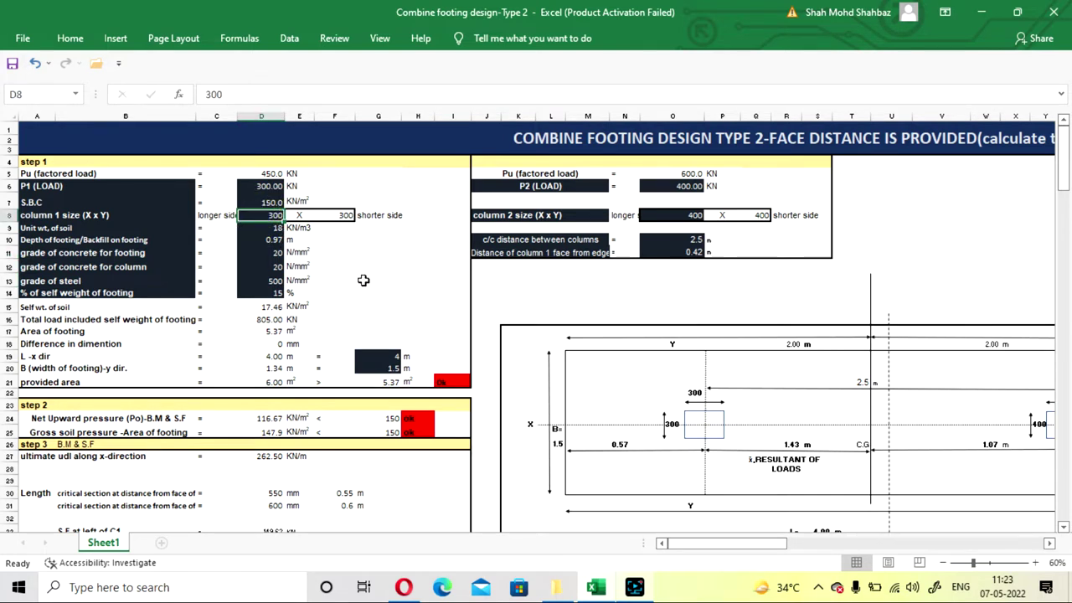
pyautogui.write('4')
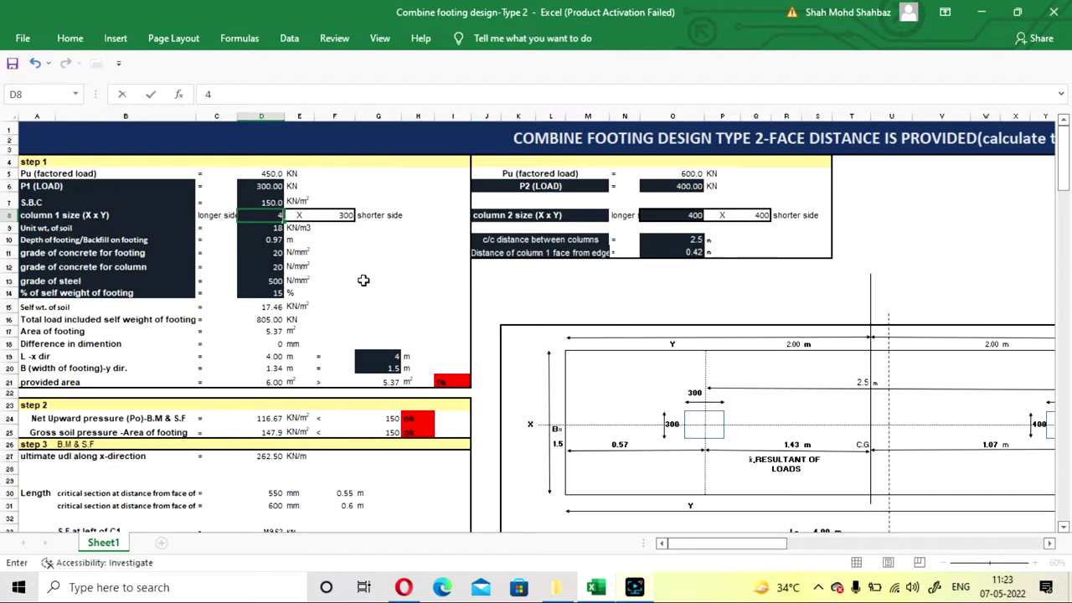
pyautogui.write('00')
pyautogui.press('Return')
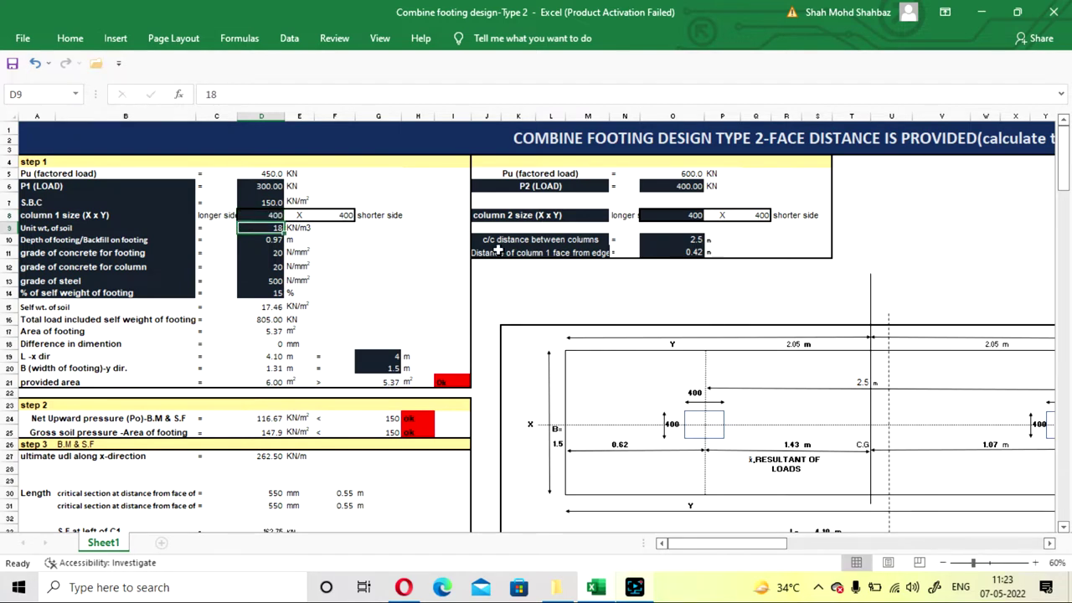
pyautogui.click(681, 216)
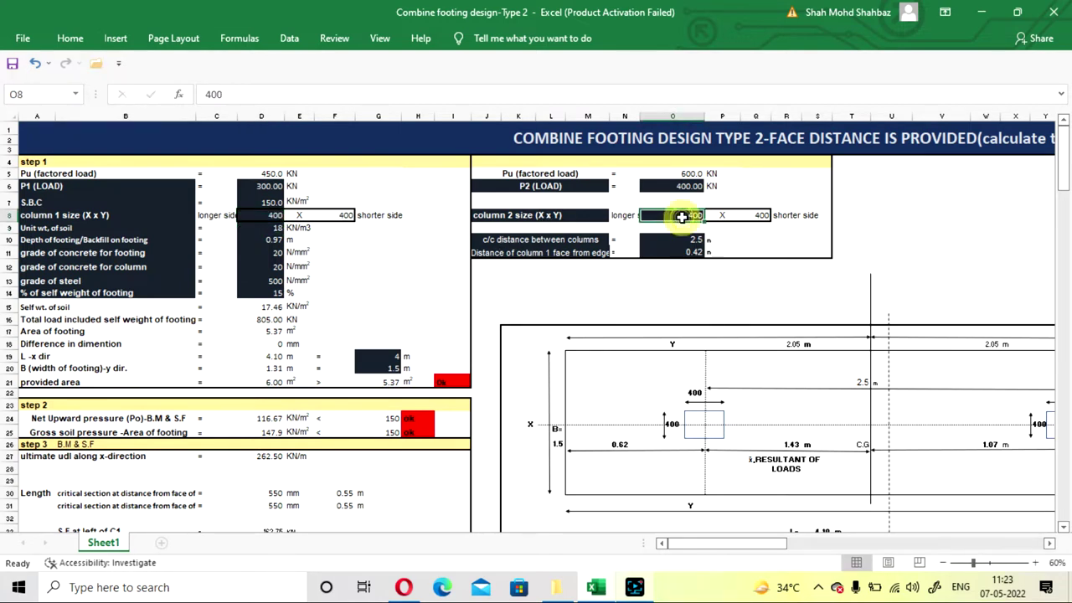
pyautogui.write('500')
pyautogui.press('Return')
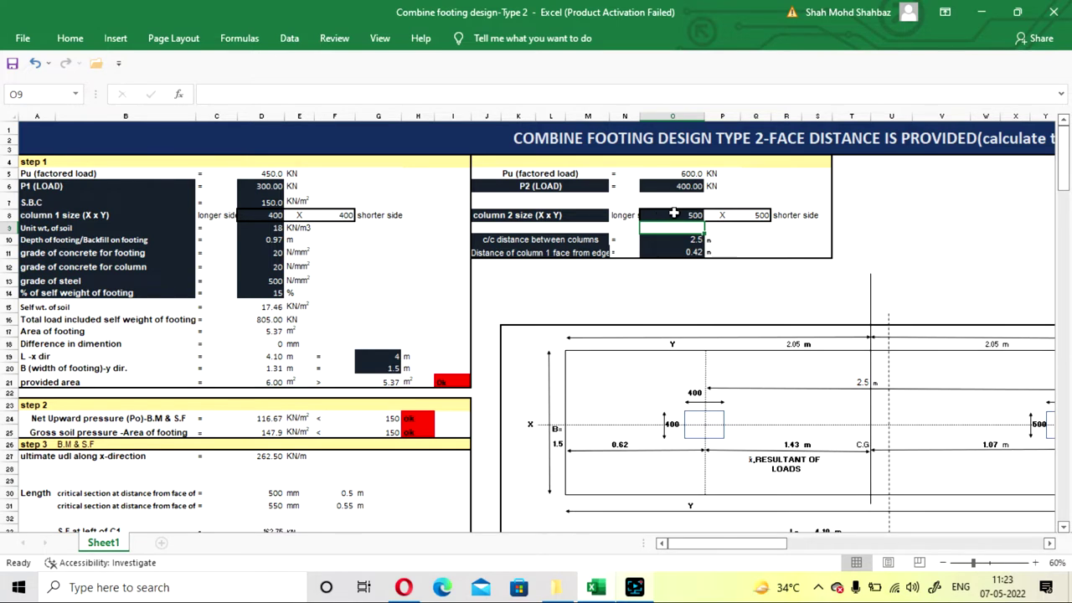
pyautogui.click(675, 214)
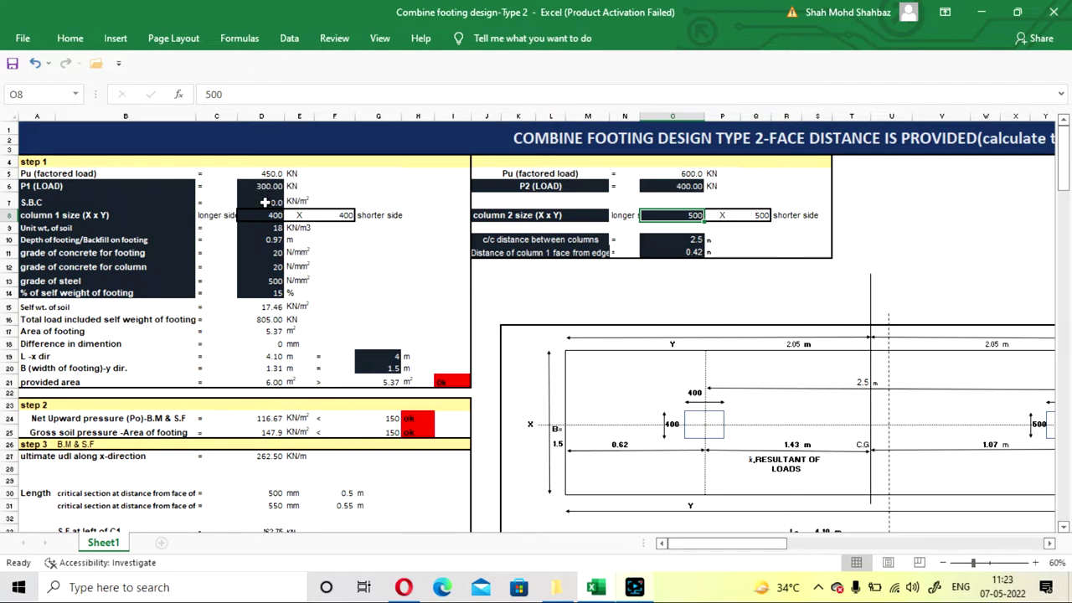
# - Set the soil bearing capacity (S.B.C) to 220 KN/m² in the step 1 data
pyautogui.click(263, 202)
pyautogui.write('2')
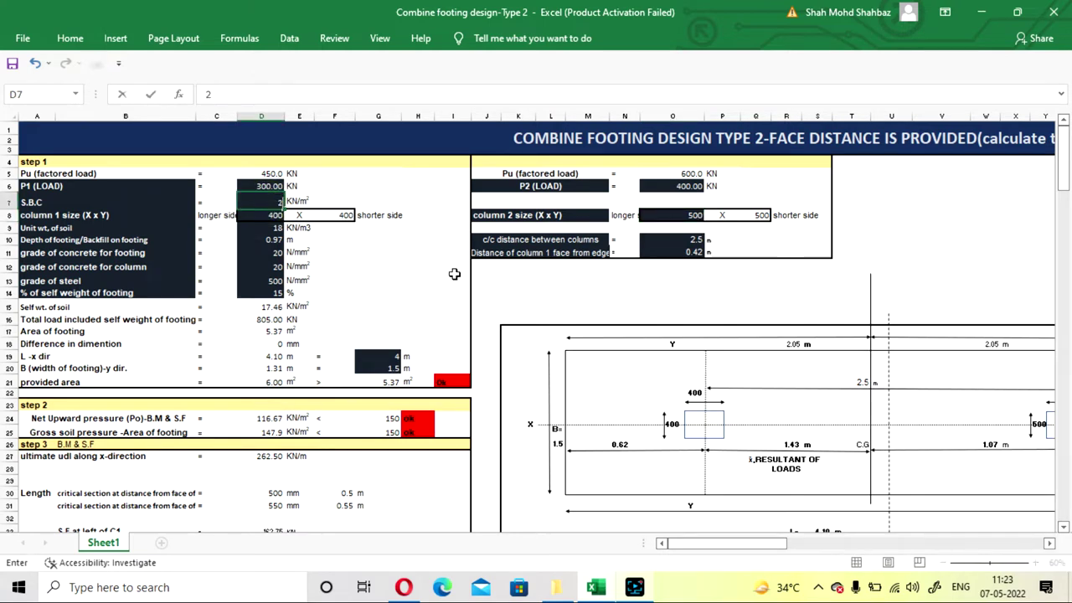
pyautogui.write('20')
pyautogui.press('Return')
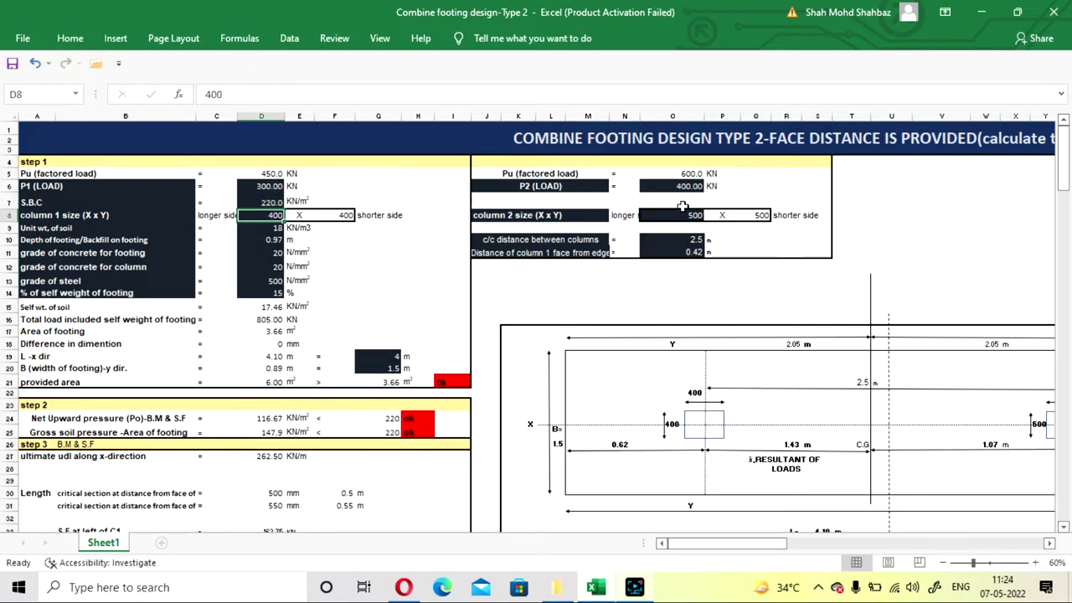
# - Set the column loads to 600 KN for P1 and 700 KN for P2
pyautogui.click(250, 189)
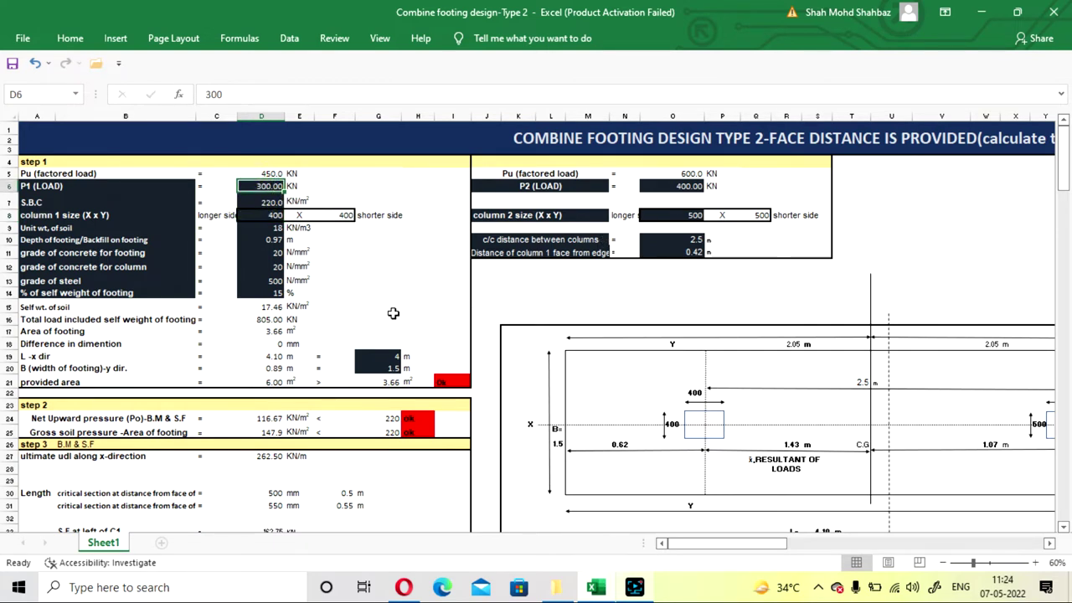
pyautogui.write('60')
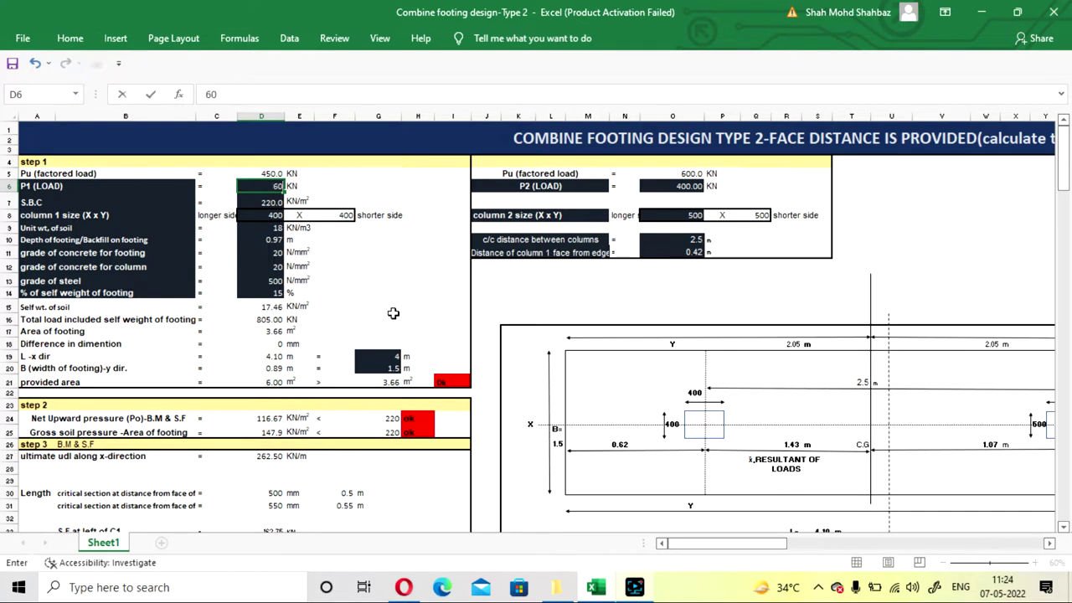
pyautogui.press('Return')
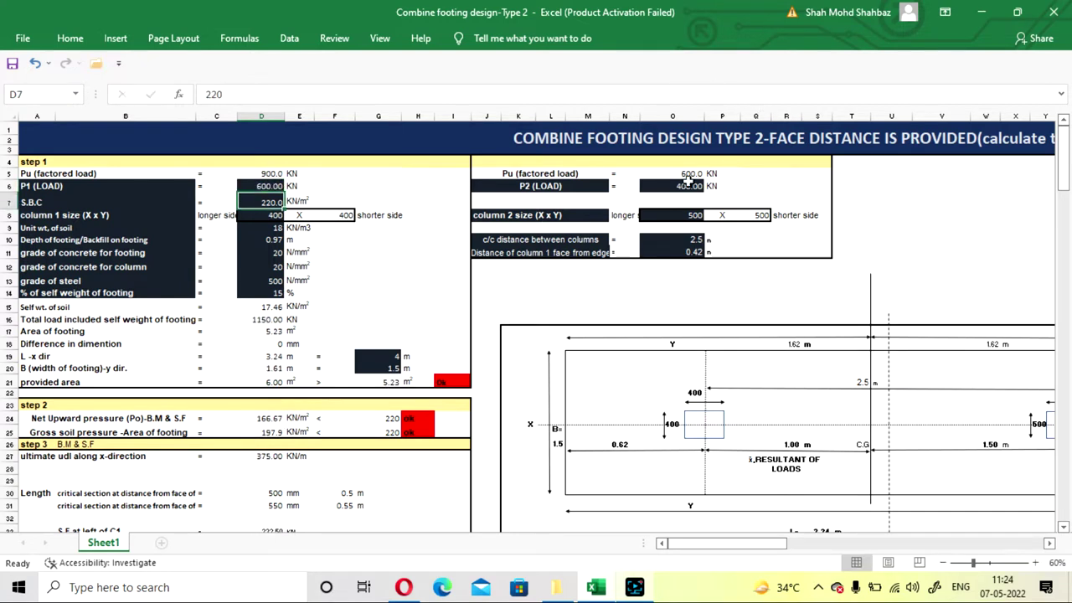
pyautogui.doubleClick(682, 186)
pyautogui.write('700')
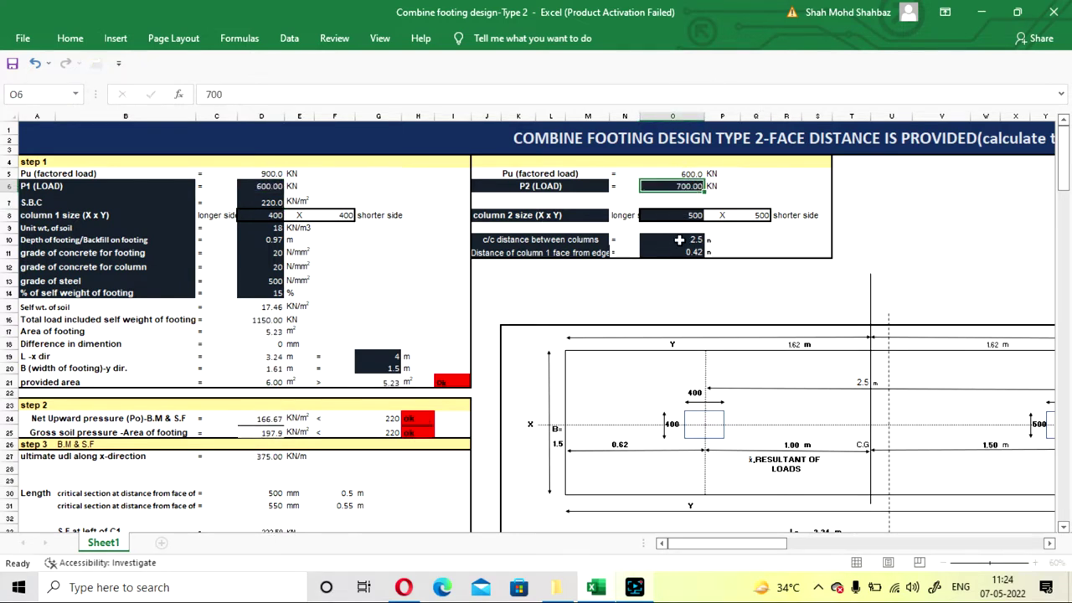
pyautogui.press('Return')
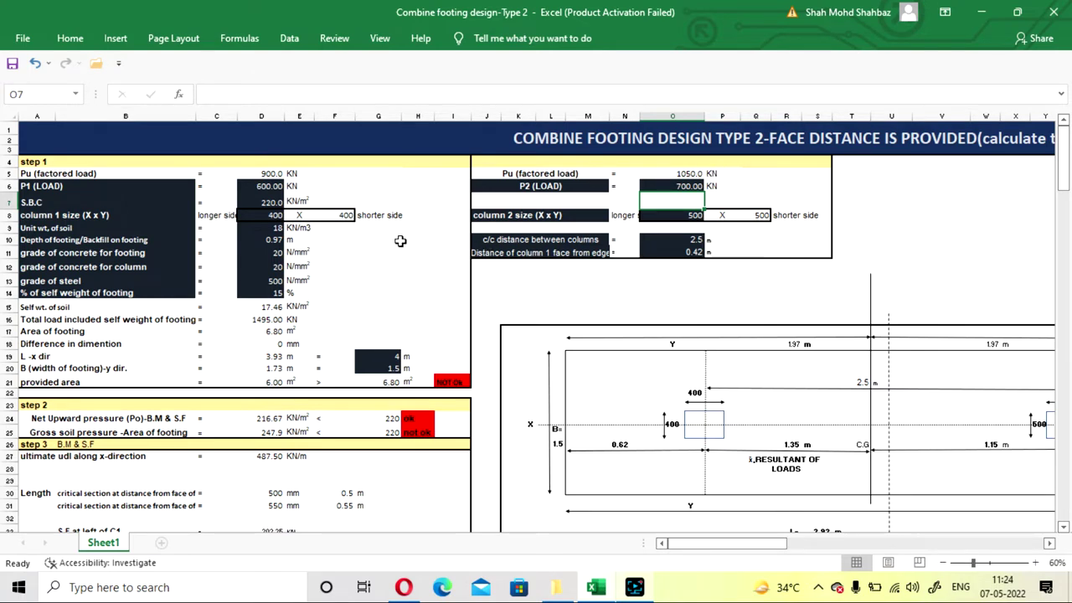
# - Replace the formula for the depth of footing/backfill on footing with a value of 1 m
pyautogui.scroll(-1, 400, 251)
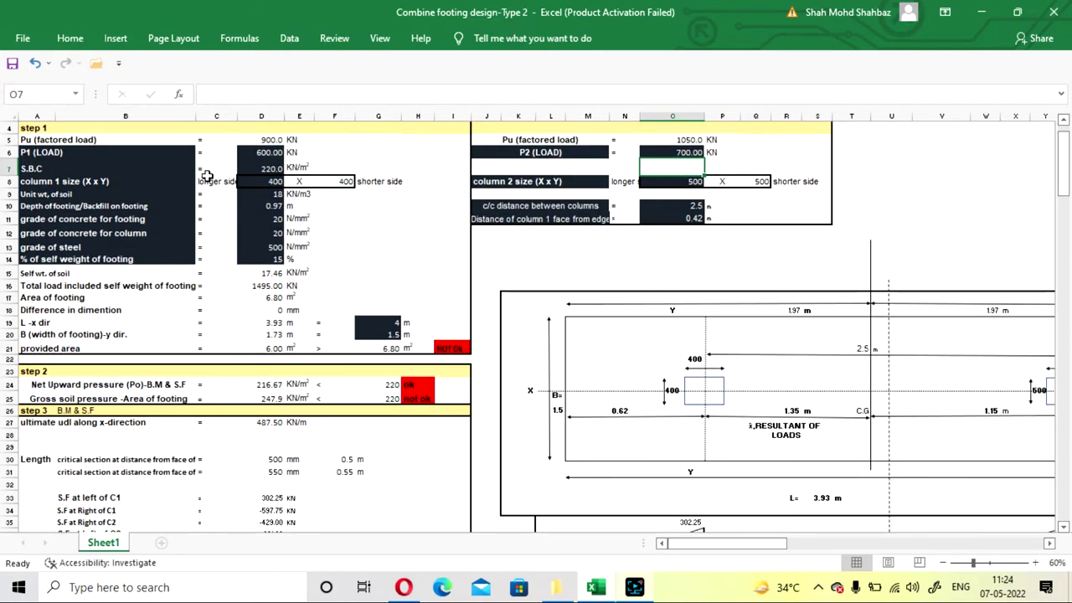
pyautogui.scroll(1, 229, 212)
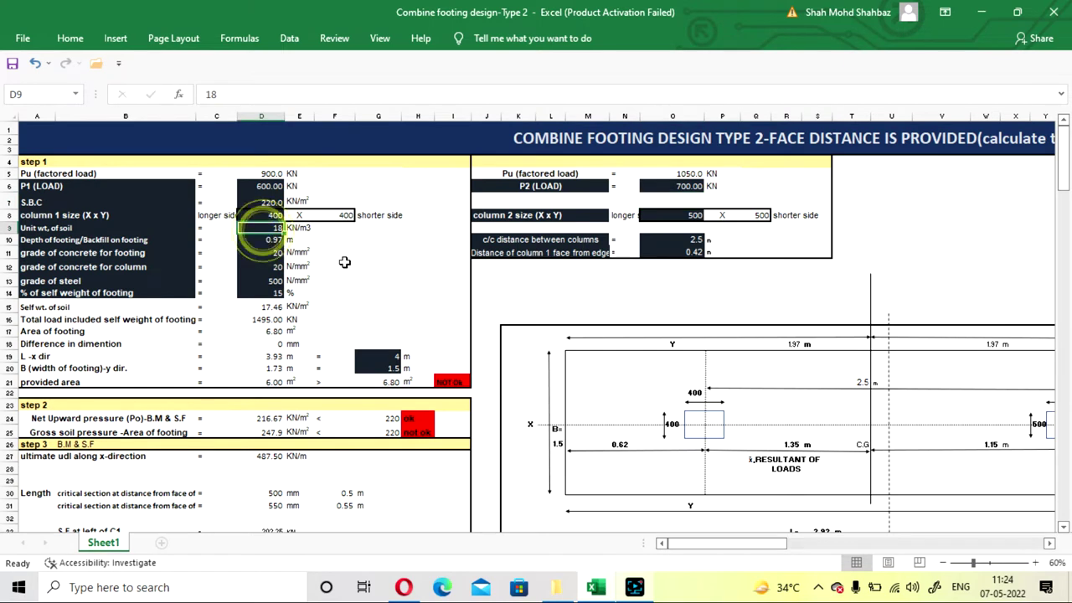
pyautogui.click(371, 252)
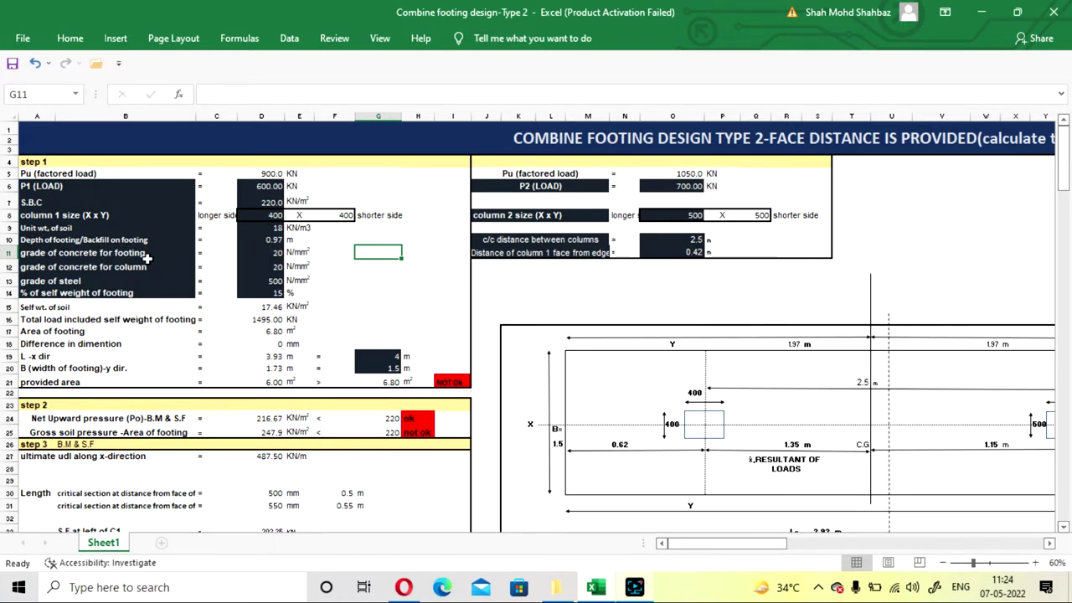
pyautogui.click(252, 241)
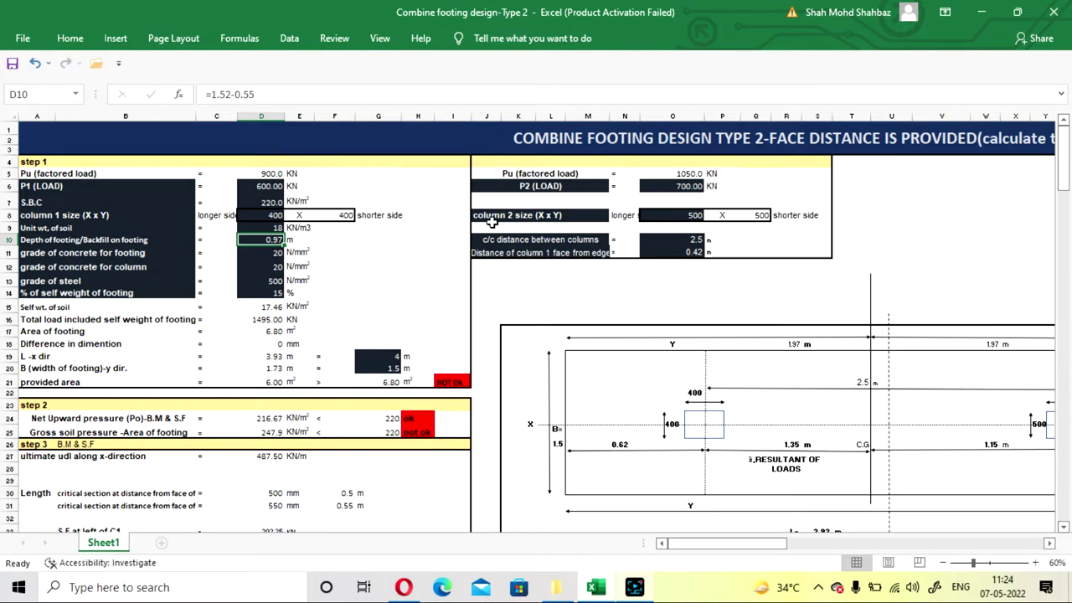
pyautogui.write('1')
pyautogui.press('Return')
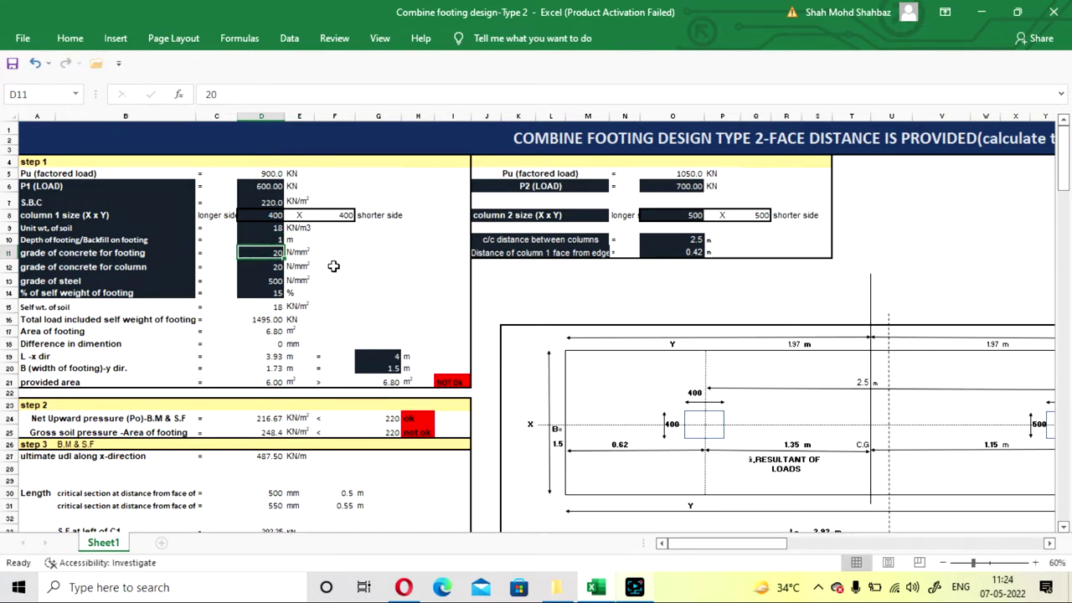
# - Set the grade of concrete for the footing to 25 N/mm²
pyautogui.click(360, 280)
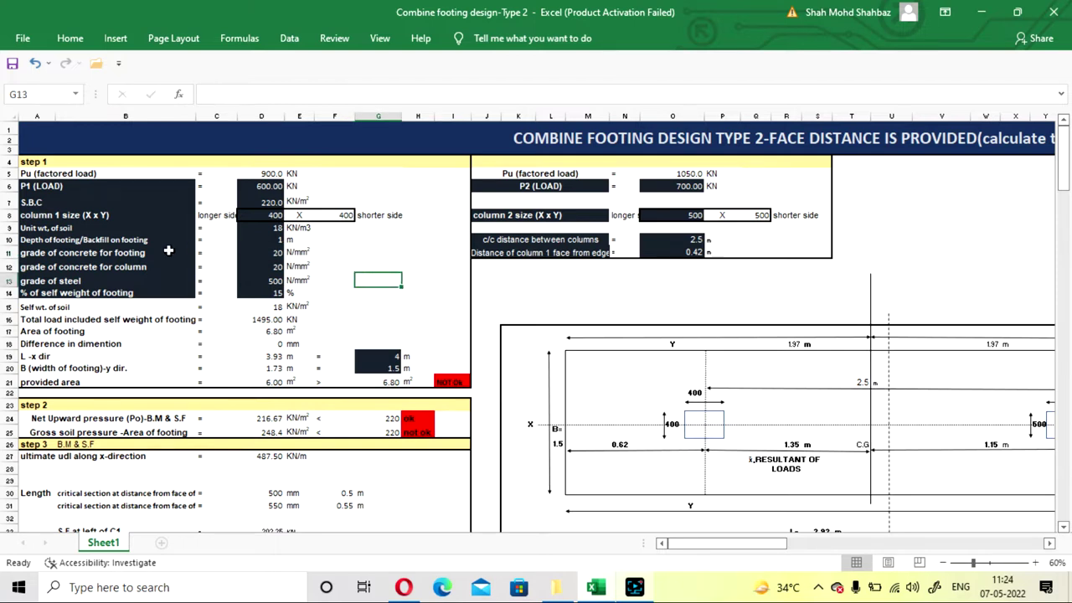
pyautogui.click(267, 255)
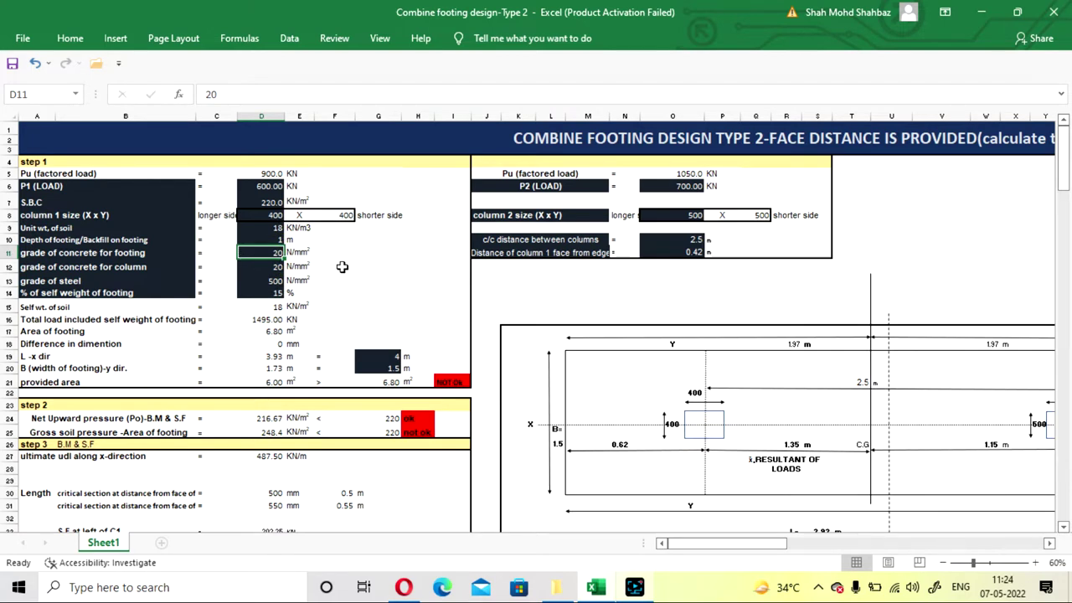
pyautogui.write('25')
pyautogui.press('Return')
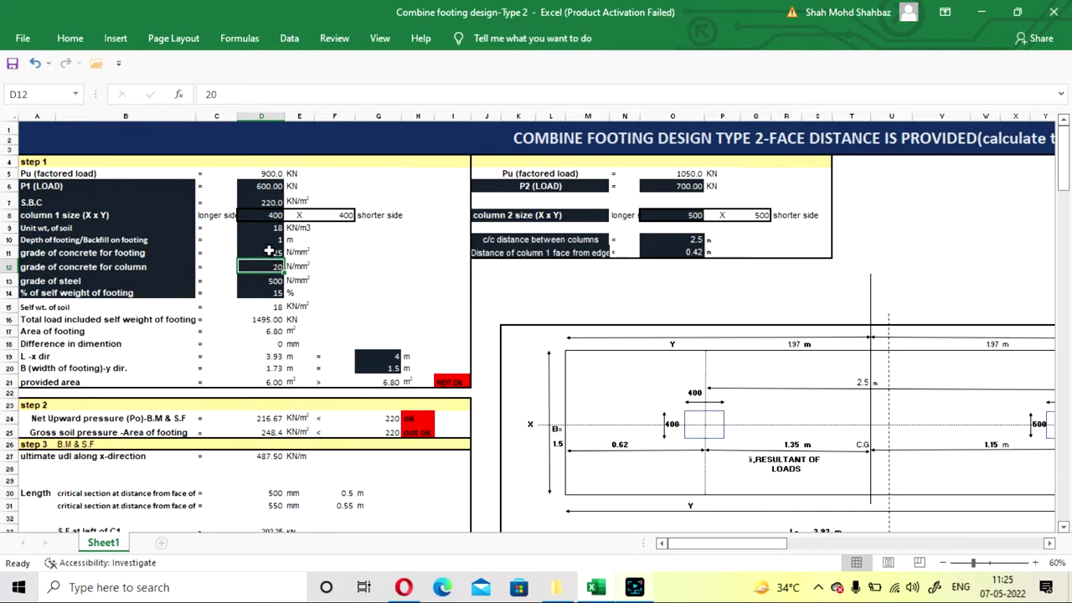
pyautogui.click(379, 264)
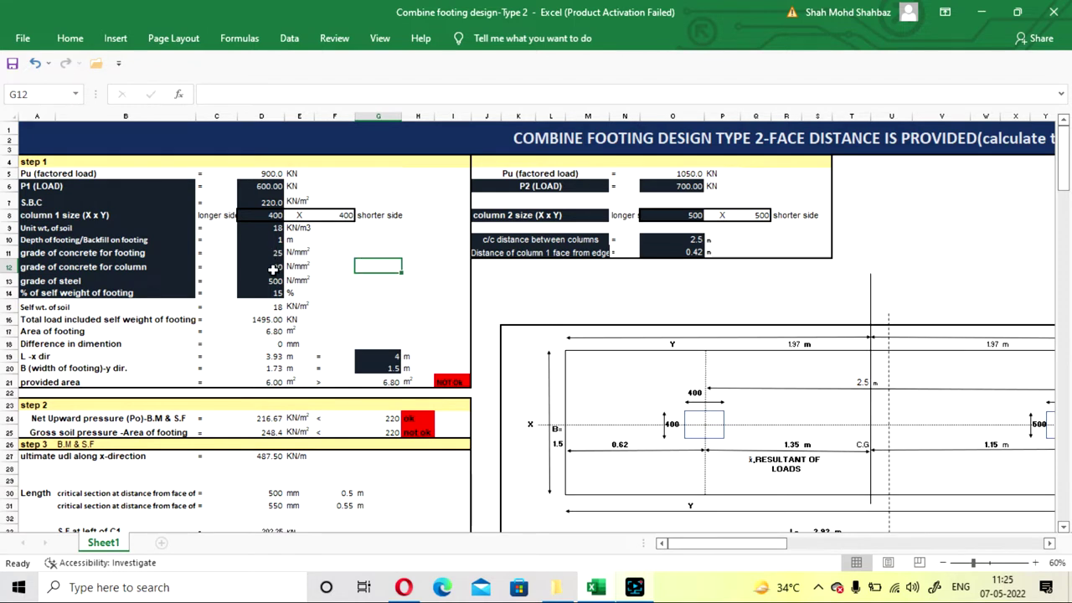
# - Review the step 1 concrete grade, steel grade, self weight percentage and self weight of soil data
pyautogui.click(273, 269)
pyautogui.click(379, 266)
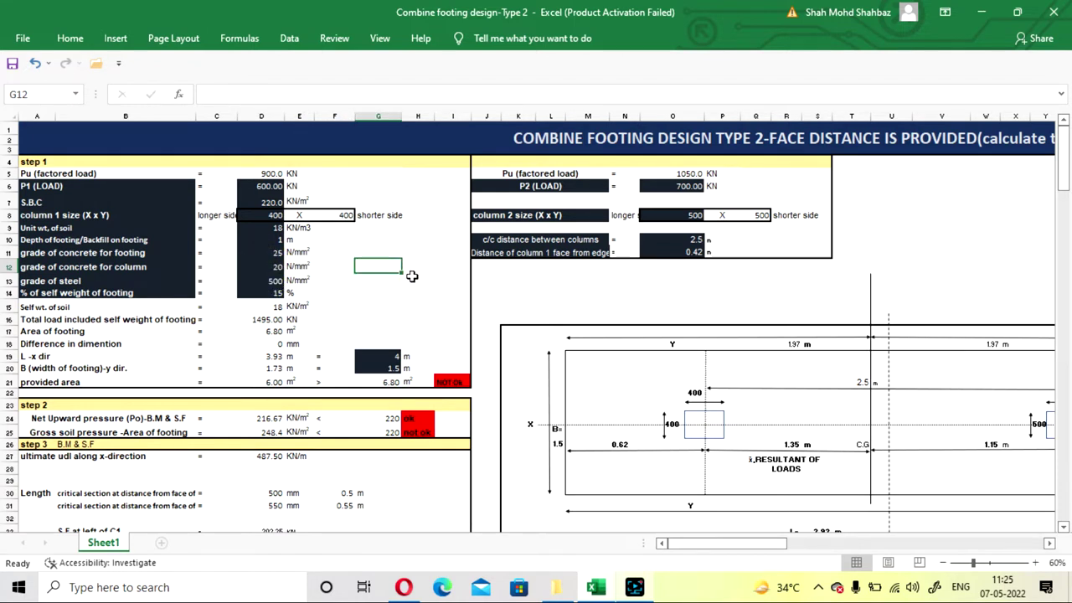
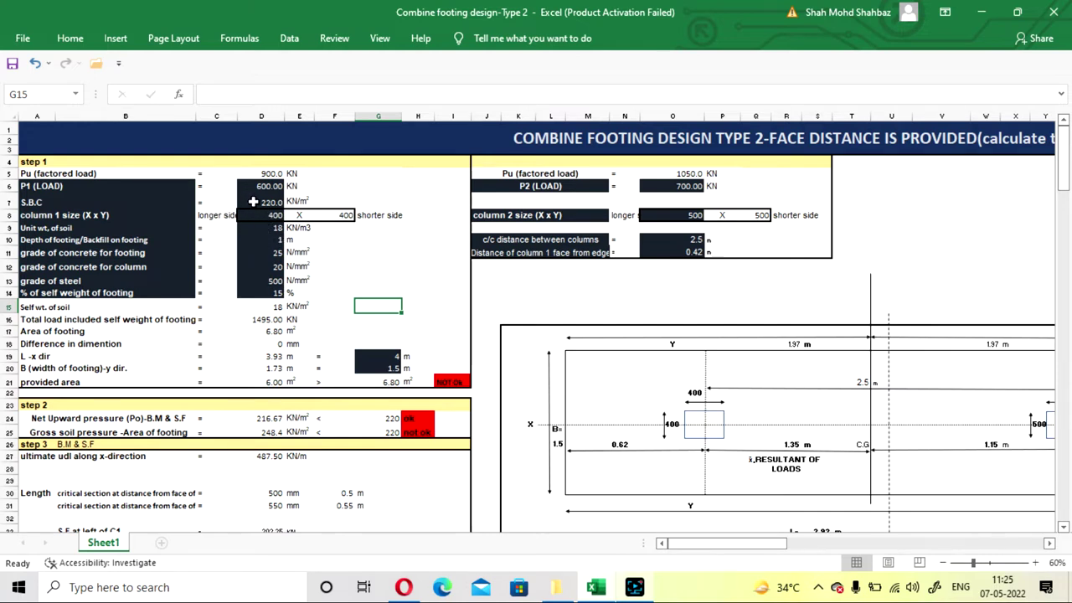
pyautogui.click(417, 263)
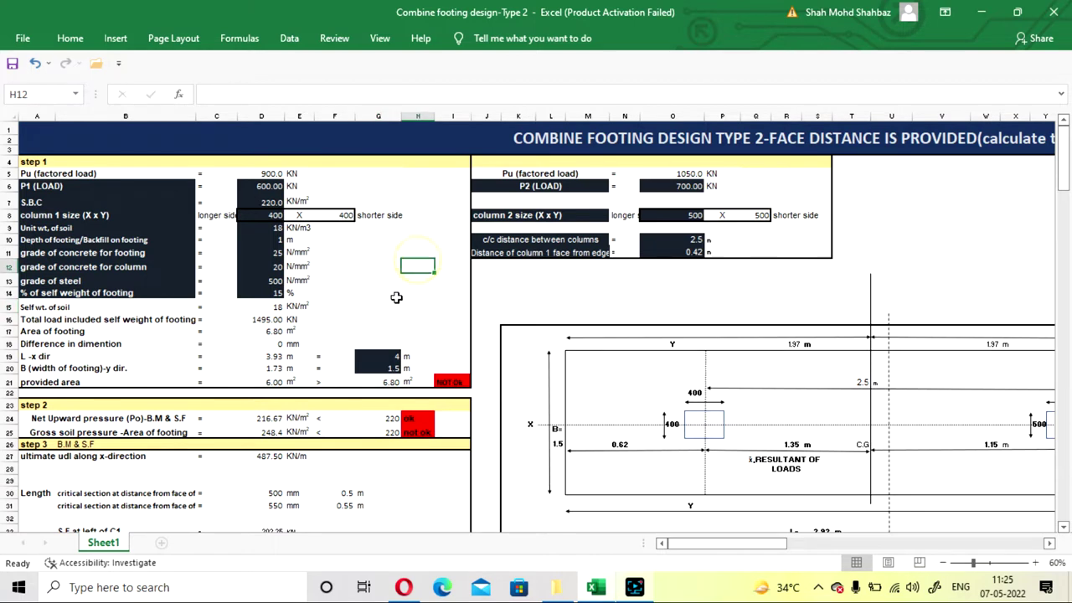
pyautogui.click(396, 295)
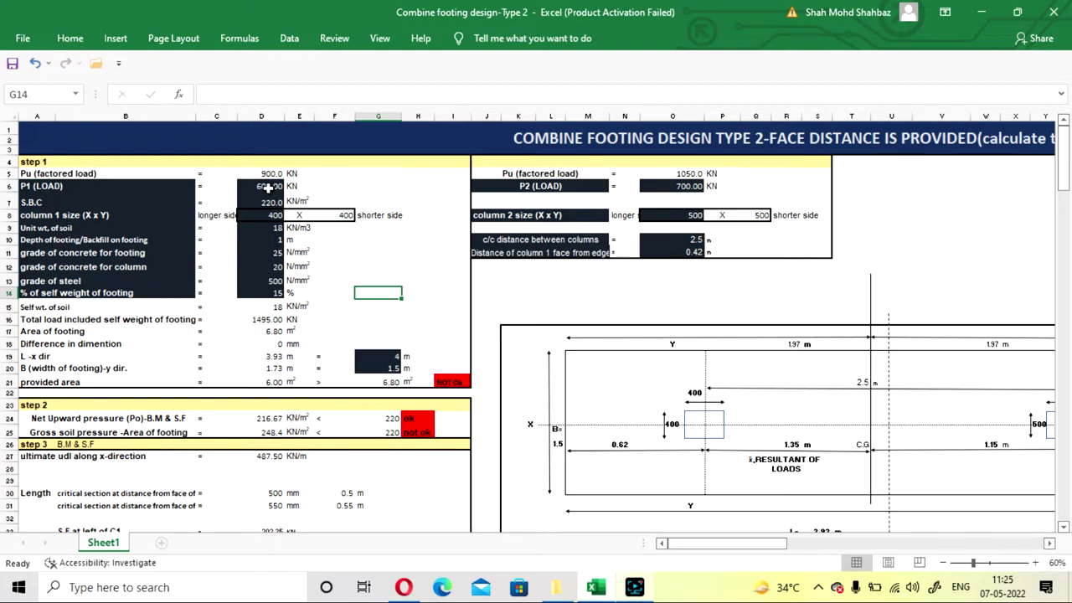
pyautogui.click(383, 266)
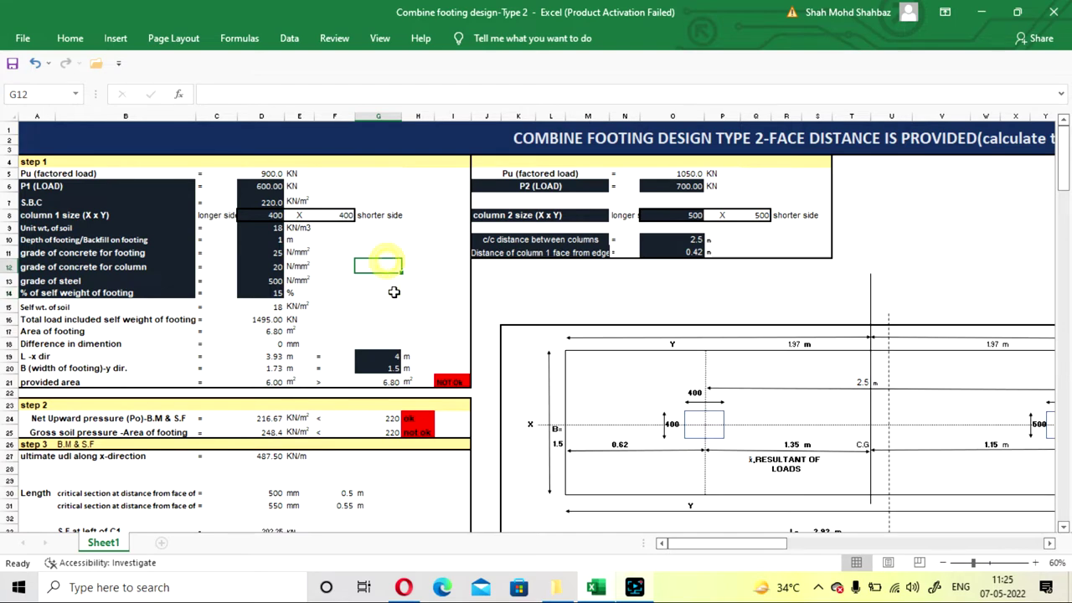
pyautogui.scroll(-1, 377, 289)
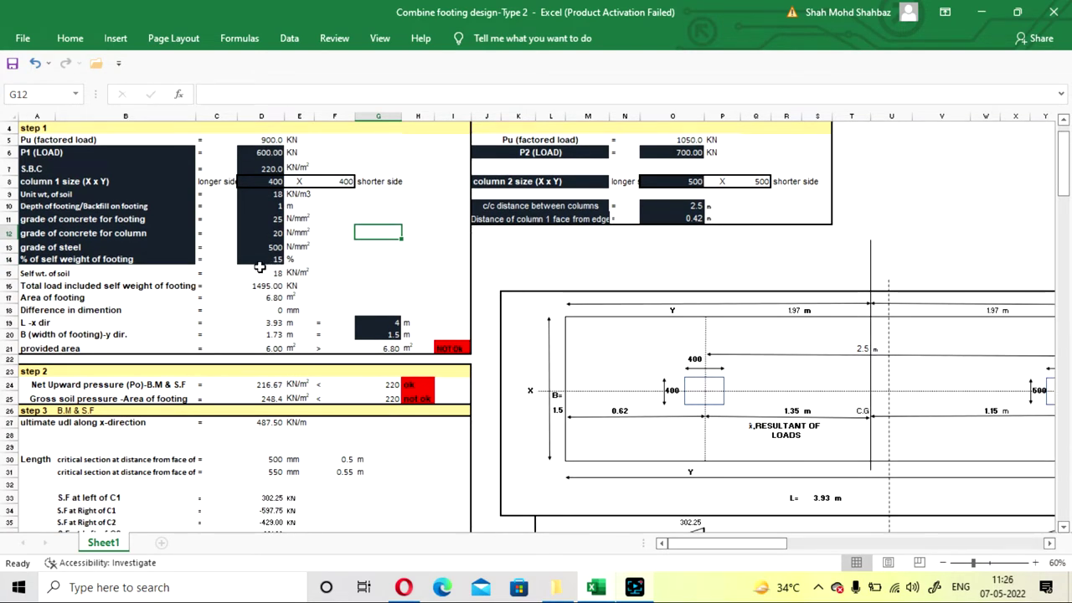
pyautogui.click(262, 272)
pyautogui.click(375, 258)
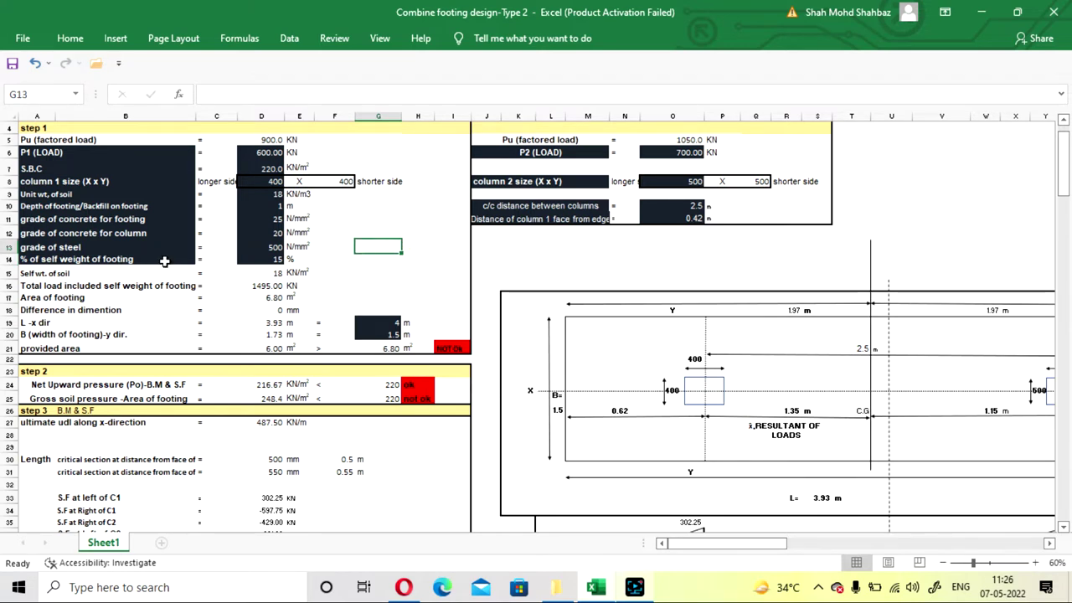
# - Set the percentage of self weight of footing to 10 % in the step 1 data
pyautogui.click(259, 260)
pyautogui.write('10')
pyautogui.press('Return')
pyautogui.click(457, 244)
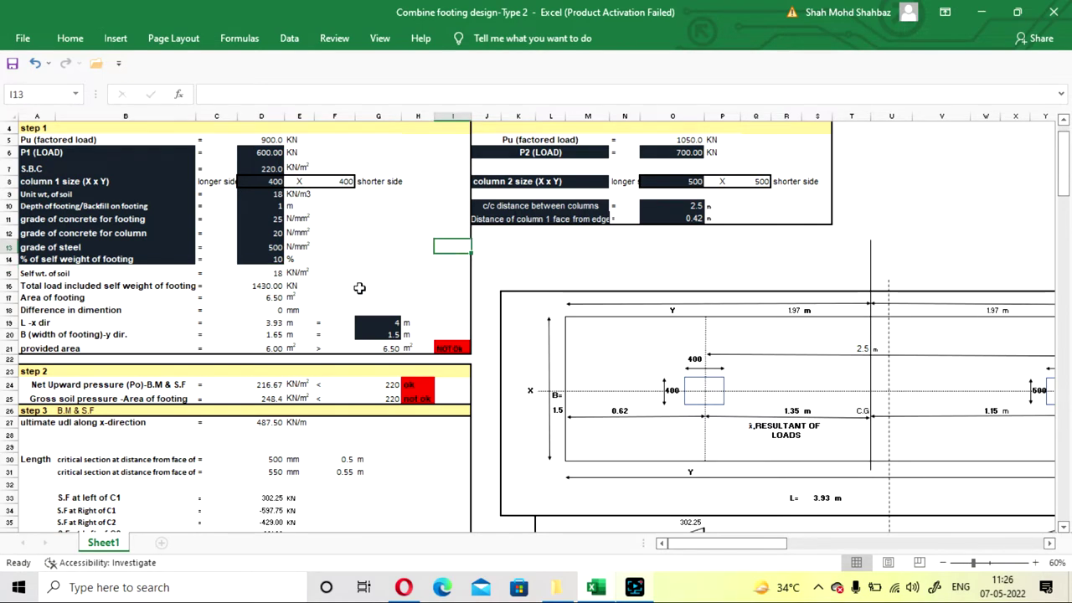
pyautogui.scroll(1, 375, 271)
pyautogui.scroll(-1, 375, 271)
pyautogui.scroll(1, 374, 290)
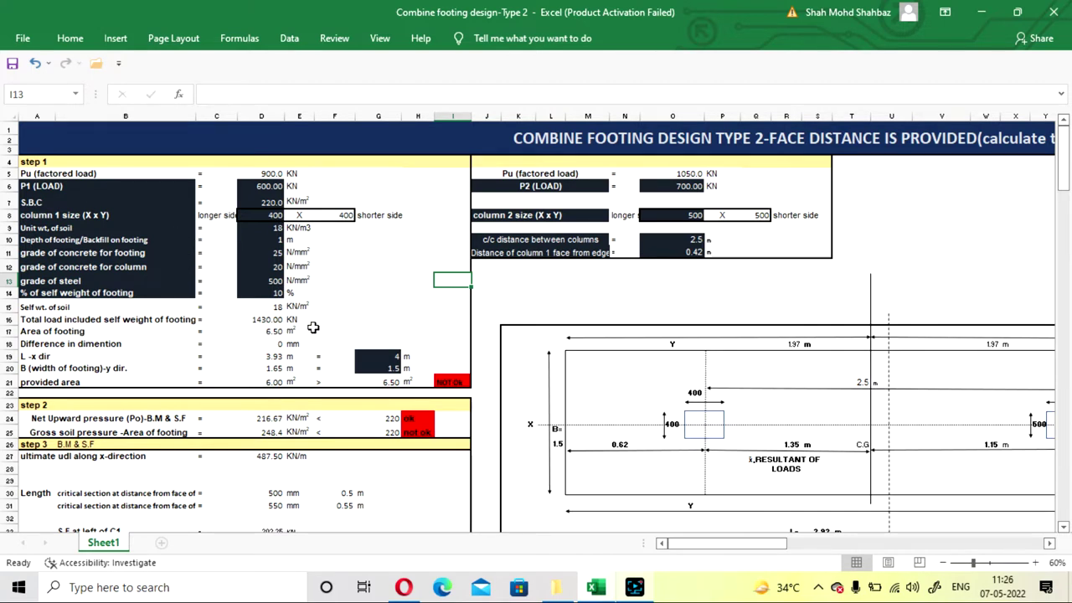
pyautogui.click(374, 307)
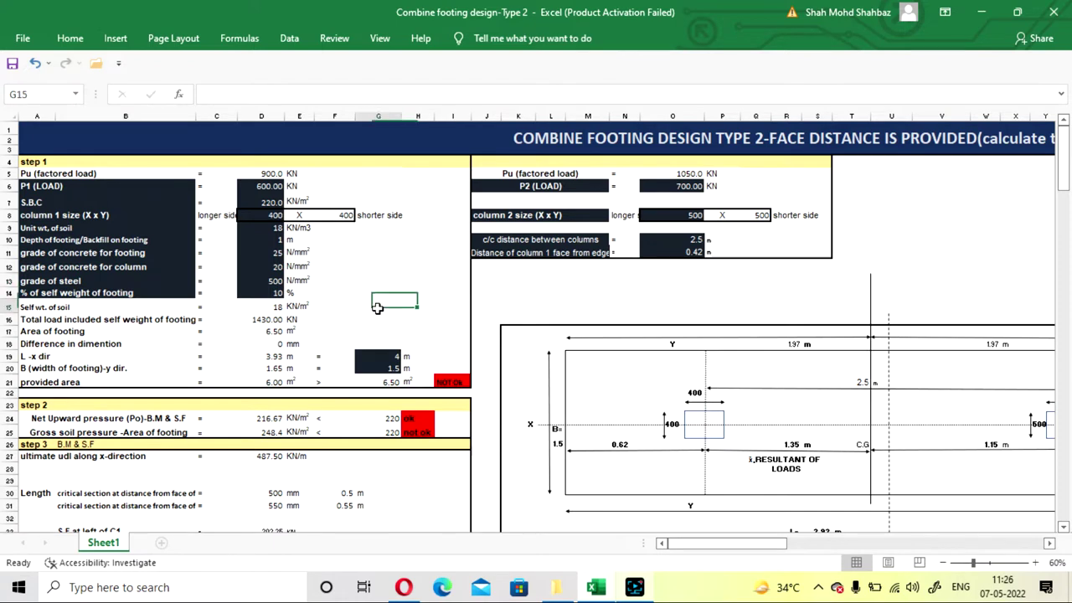
pyautogui.scroll(-1, 373, 291)
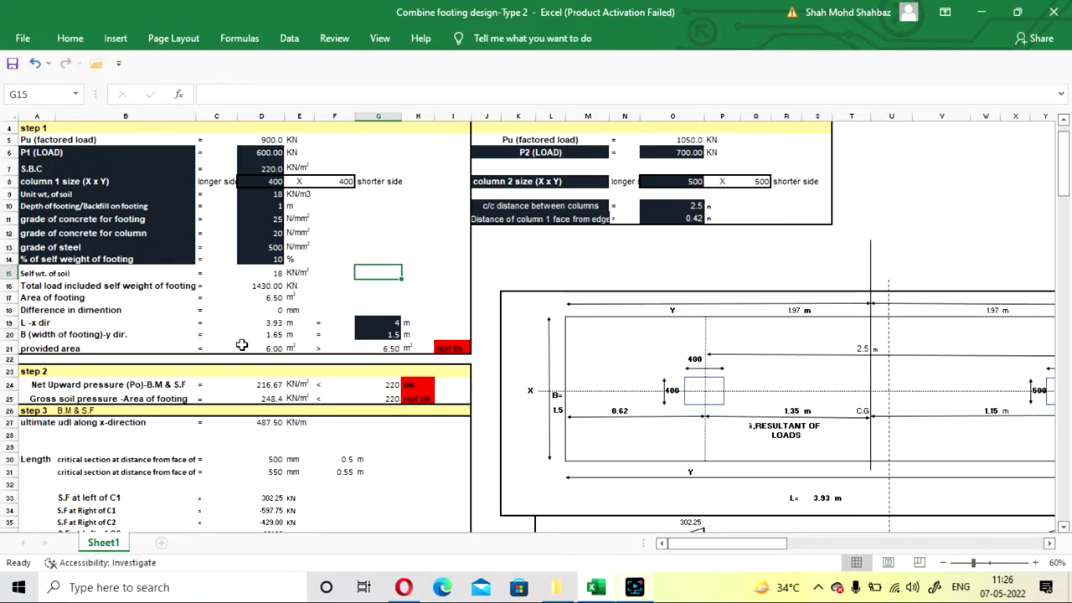
pyautogui.scroll(1, 569, 281)
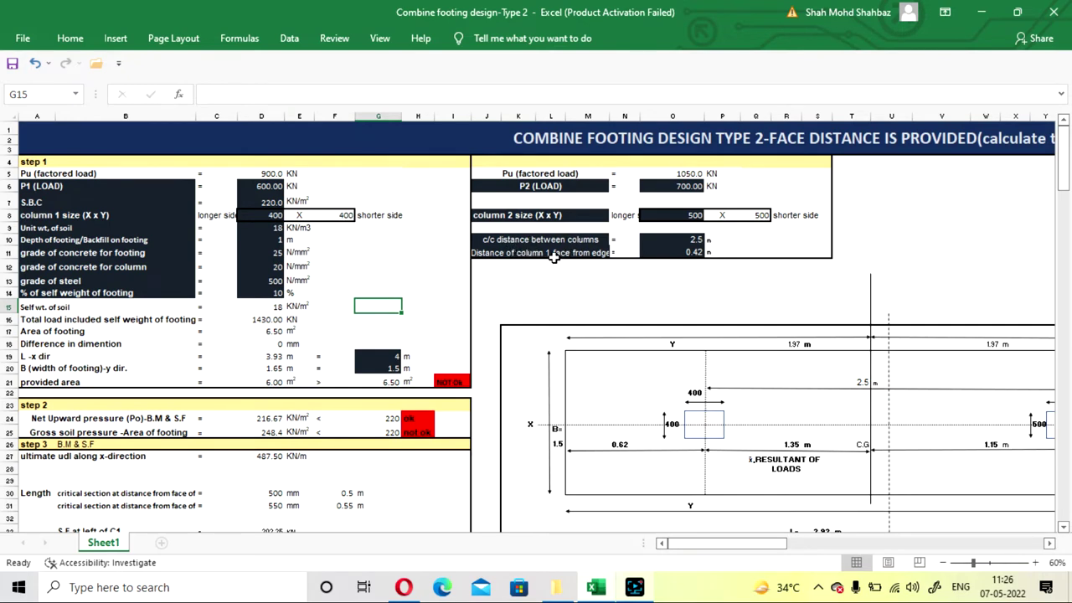
# - Set the c/c distance between columns to 3 m
pyautogui.hscroll(2, 717, 544)
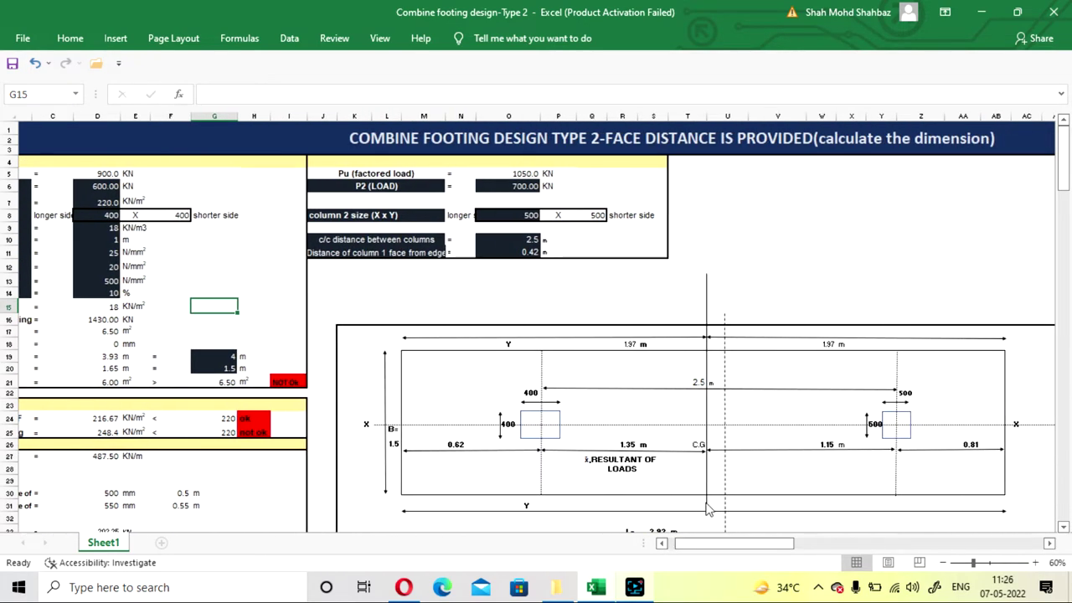
pyautogui.hscroll(1, 705, 508)
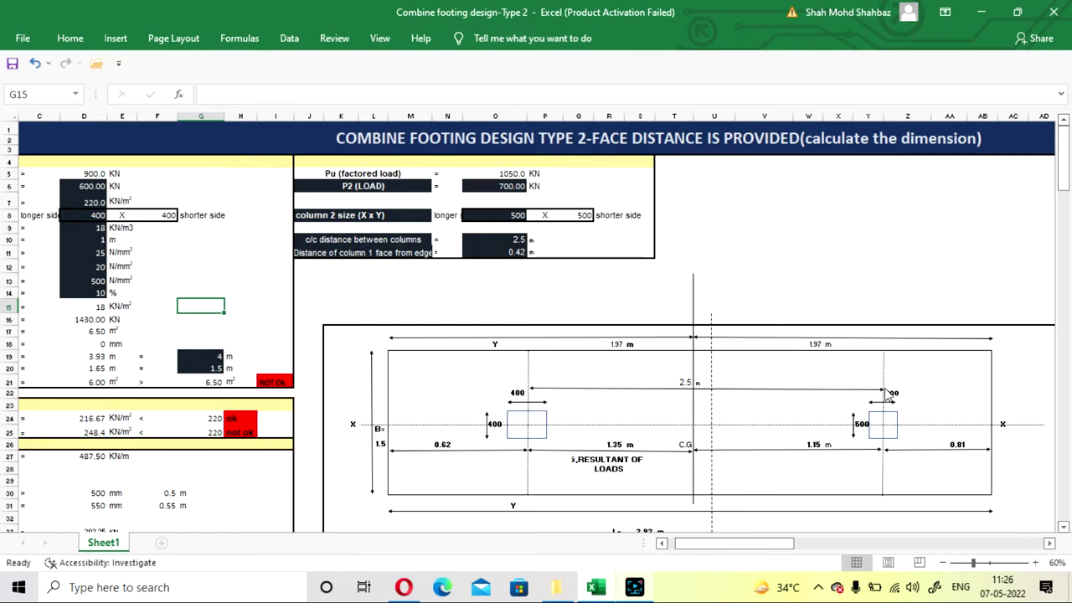
pyautogui.click(496, 241)
pyautogui.write('3')
pyautogui.press('Return')
pyautogui.click(777, 279)
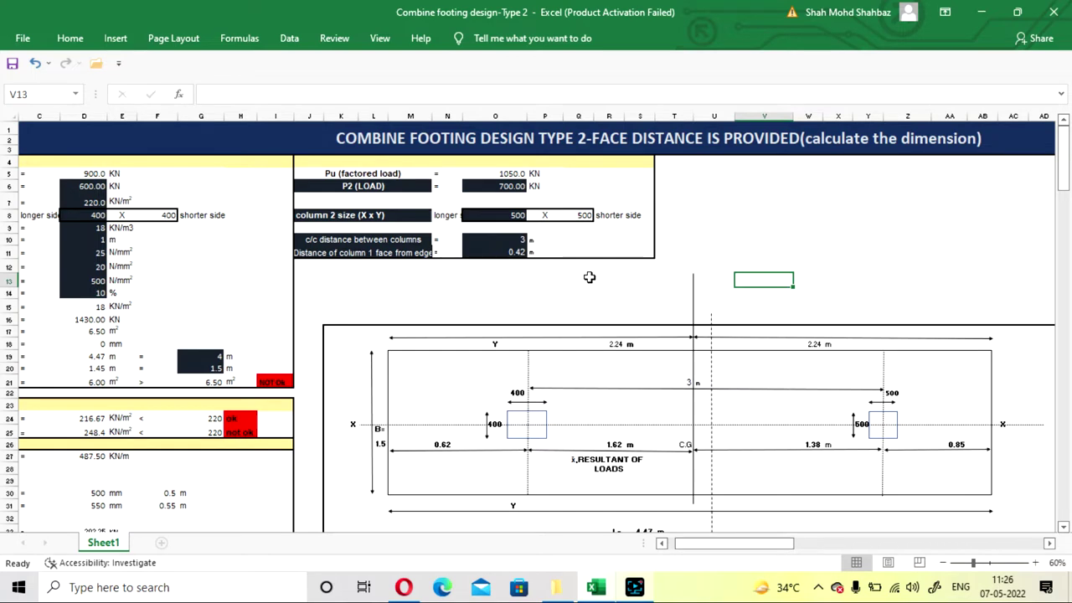
# - Set the distance of column 1 face from the footing edge to 0.35 m
pyautogui.click(351, 252)
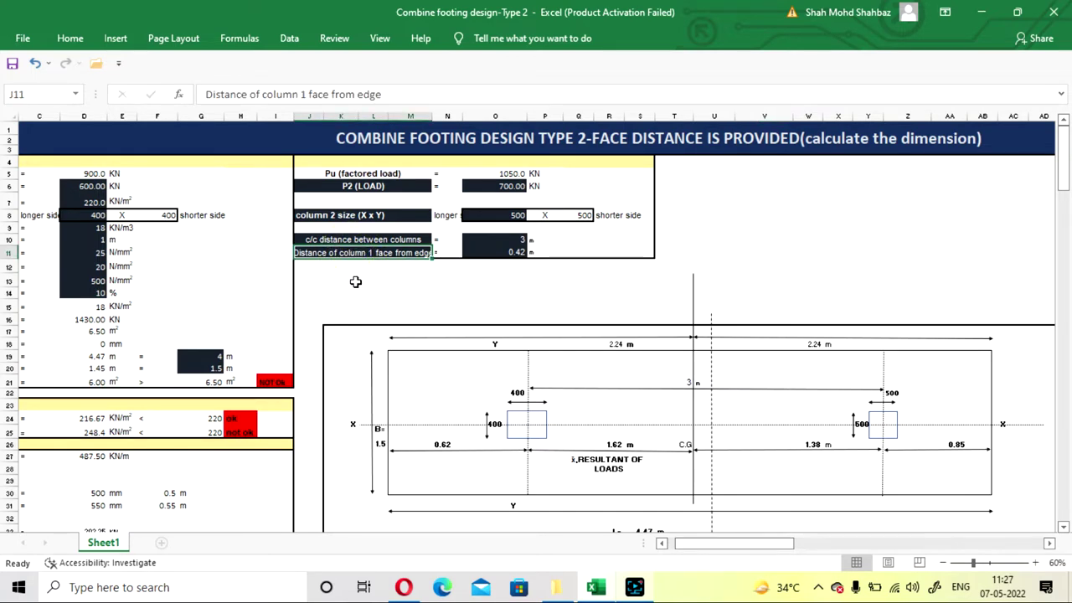
pyautogui.scroll(-1, 355, 282)
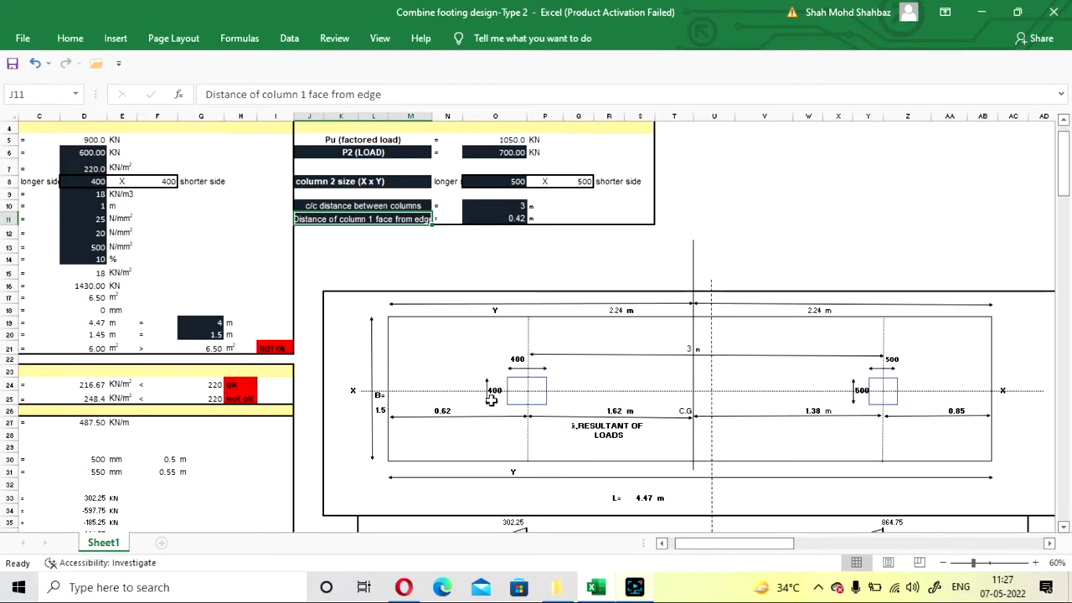
pyautogui.click(498, 217)
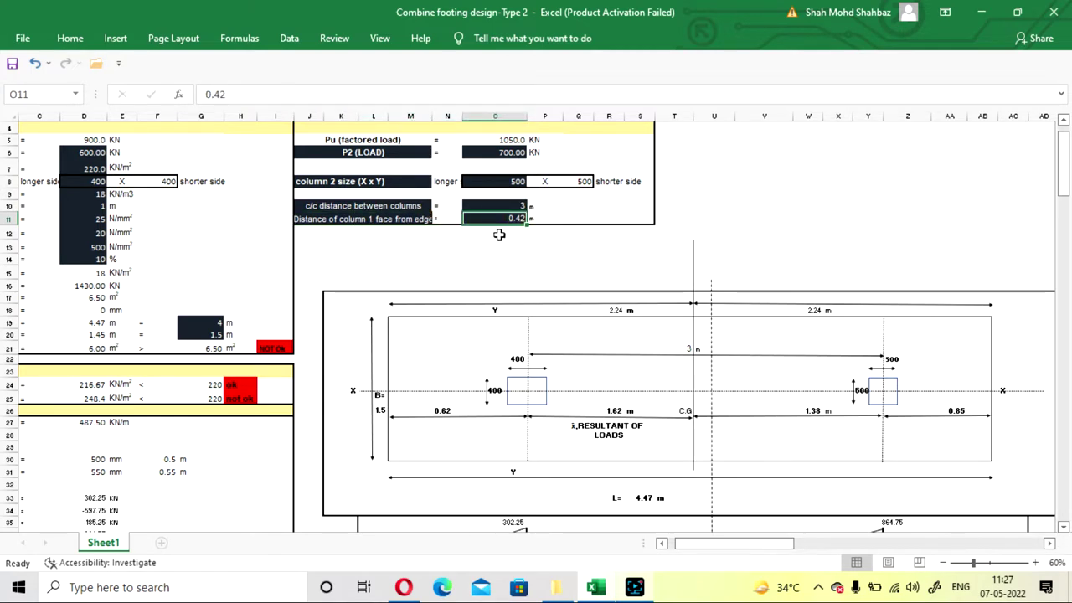
pyautogui.write('0.35')
pyautogui.press('Return')
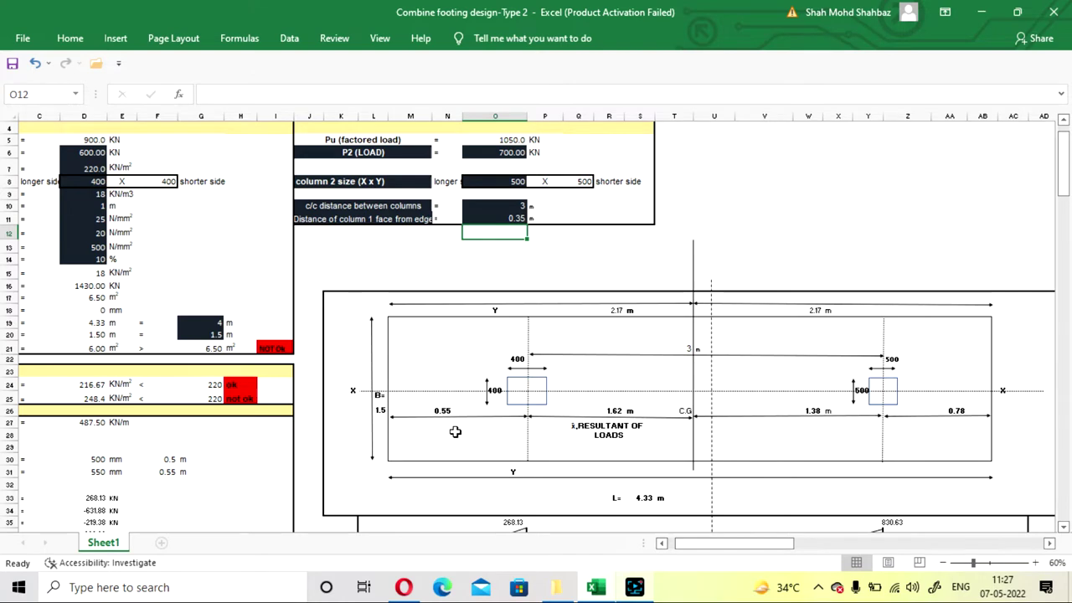
# - Examine the footing layout diagram, the formula for column 1's centre distance from the edge, and the area and pressure checks
pyautogui.moveTo(702, 550); pyautogui.dragTo(691, 549)
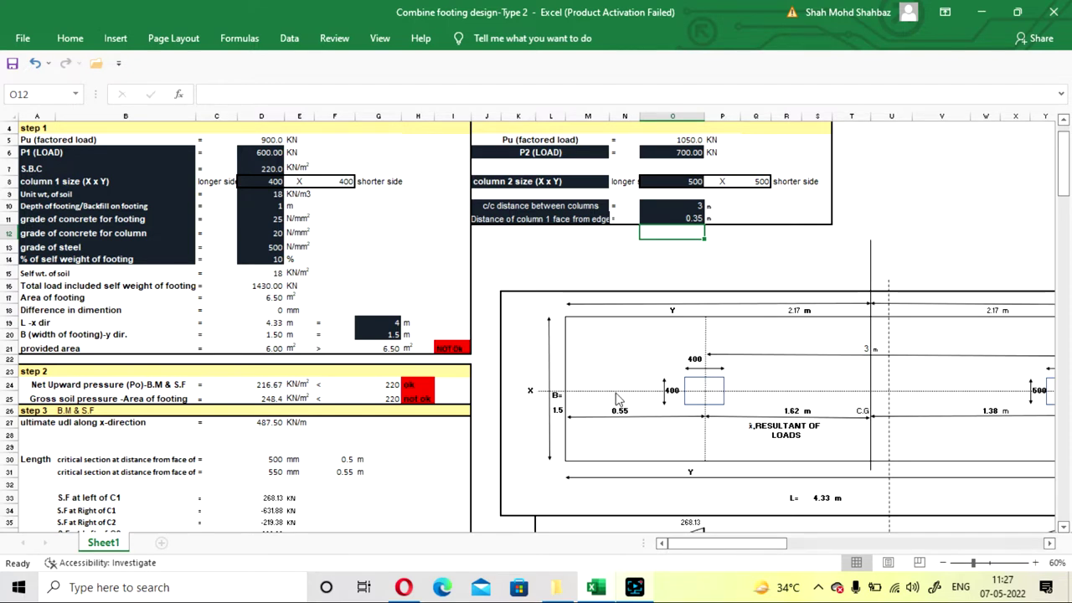
pyautogui.moveTo(701, 543)
pyautogui.mouseDown()
pyautogui.moveTo(712, 555)
pyautogui.moveTo(699, 549)
pyautogui.mouseUp()
pyautogui.scroll(1, 674, 335)
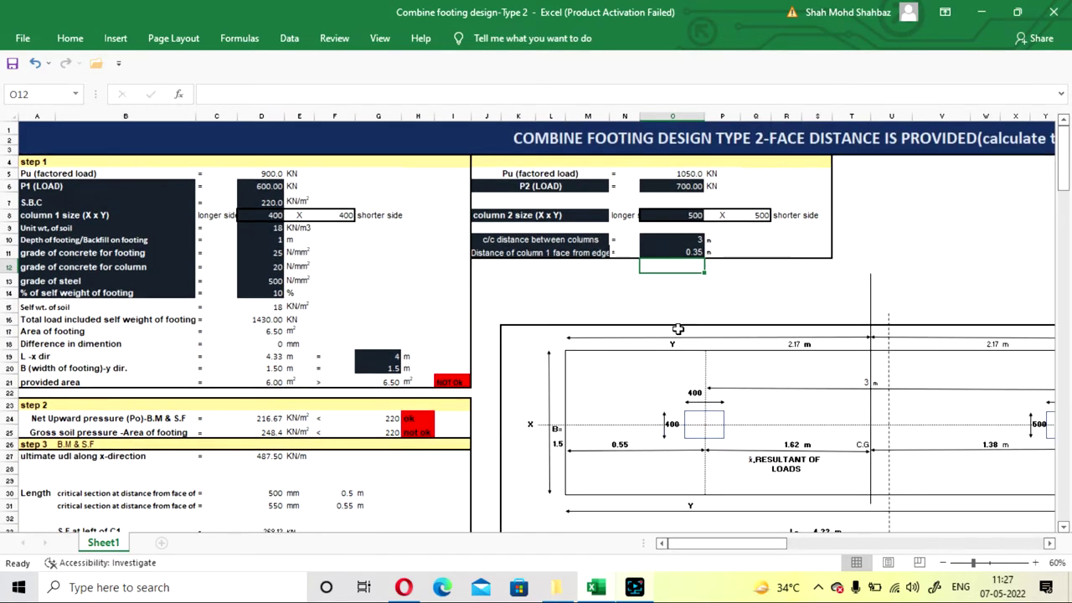
pyautogui.scroll(-3, 708, 216)
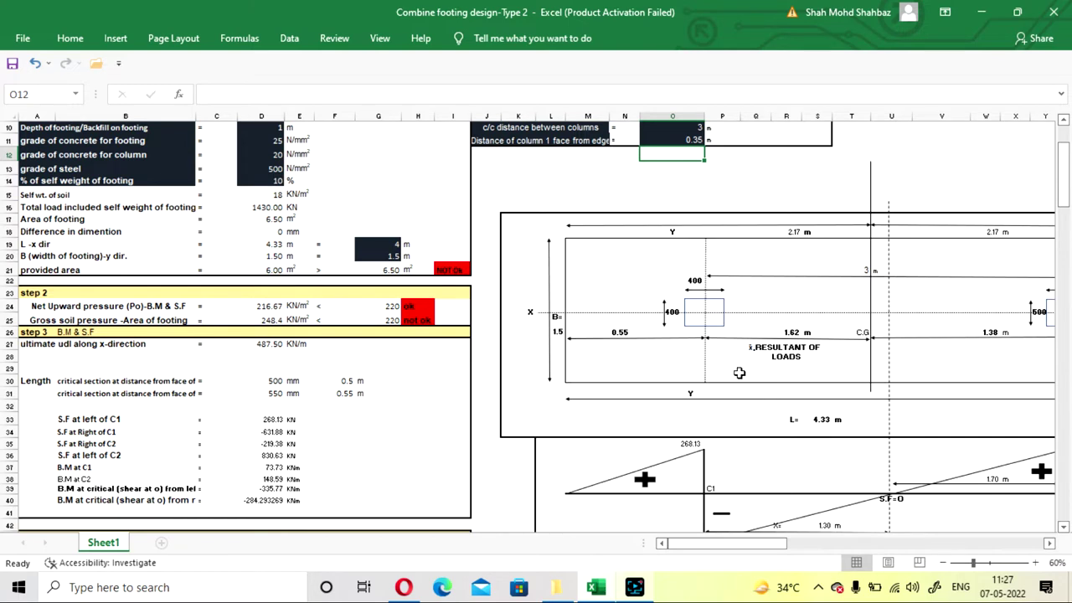
pyautogui.scroll(1, 628, 288)
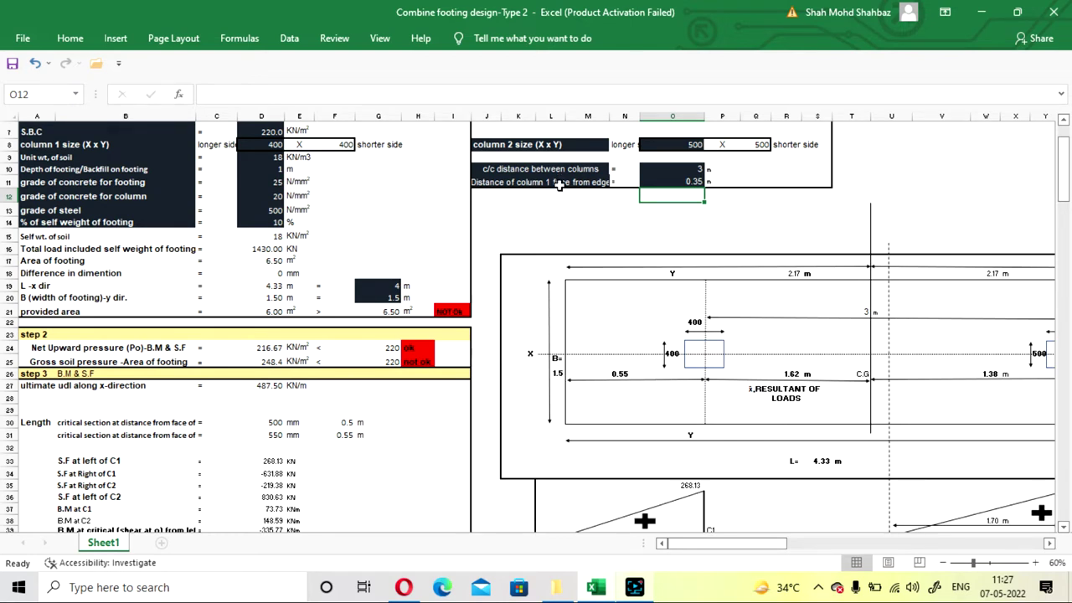
pyautogui.click(620, 374)
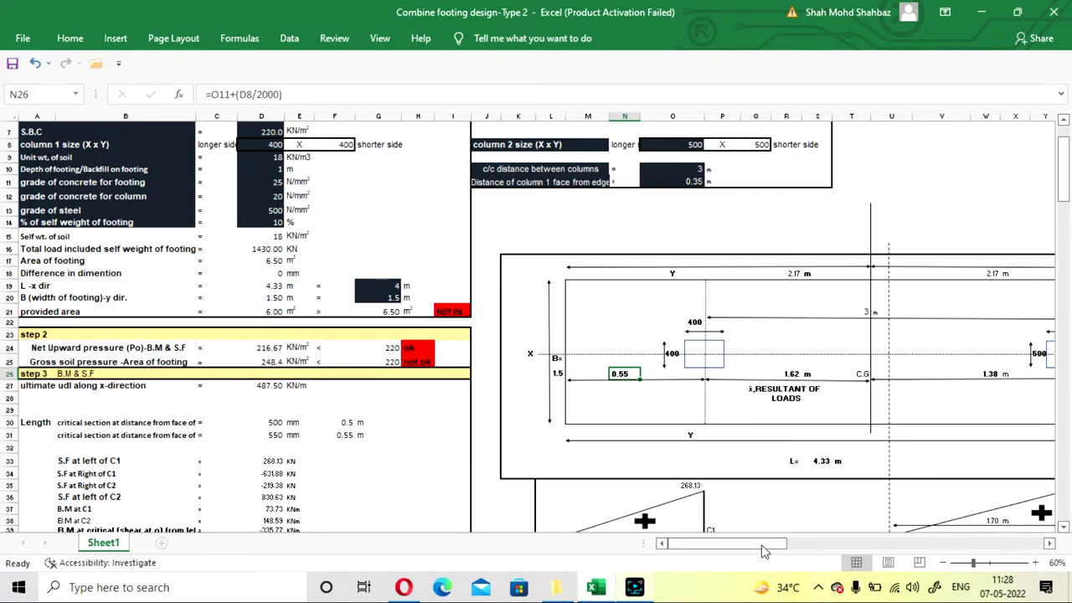
pyautogui.click(542, 186)
pyautogui.click(550, 222)
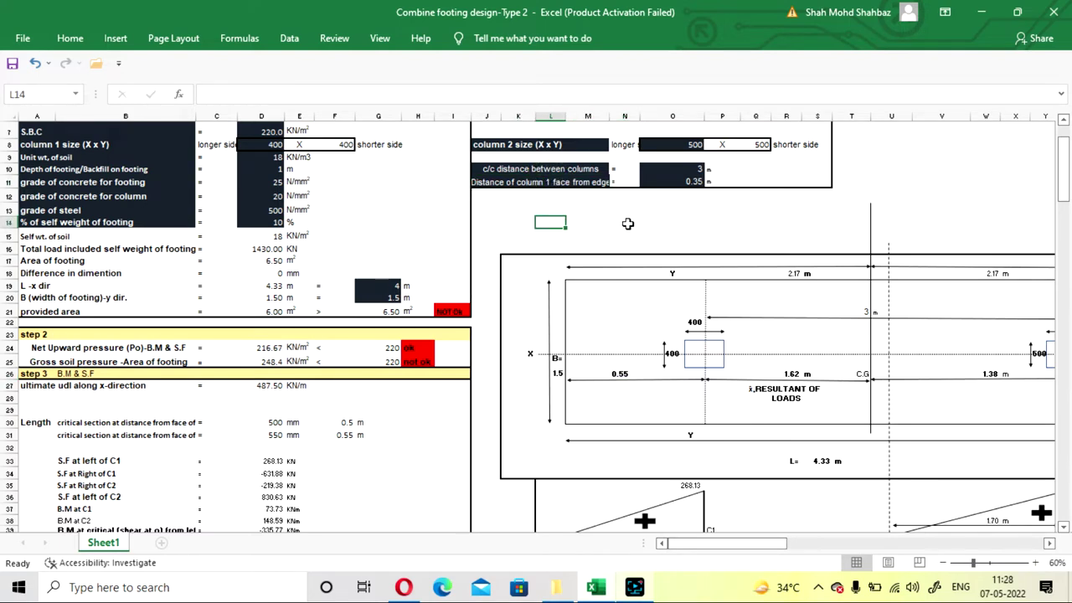
pyautogui.click(693, 231)
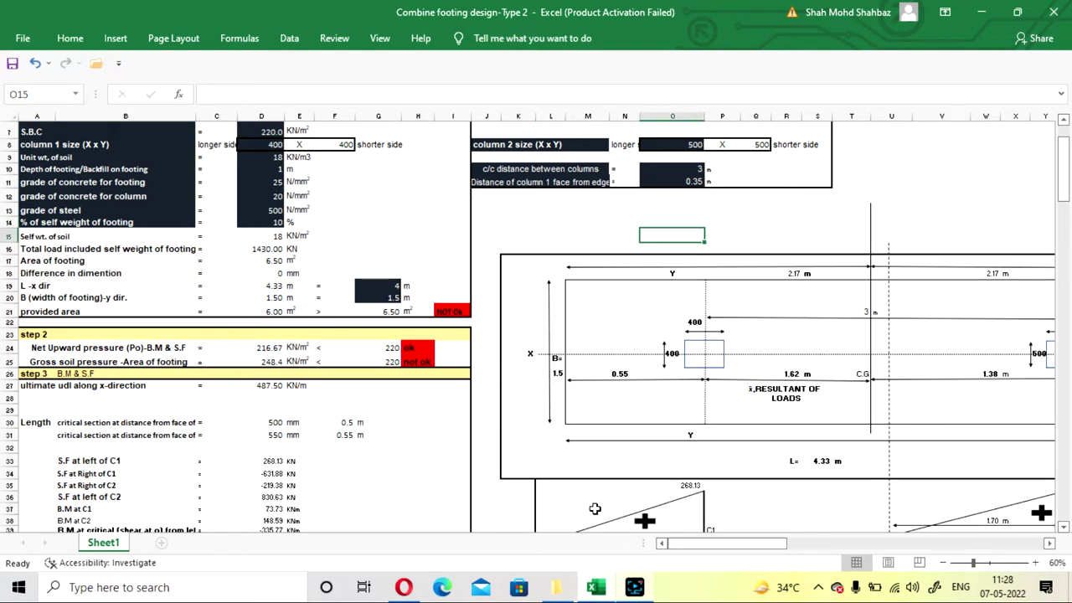
pyautogui.scroll(-1, 366, 381)
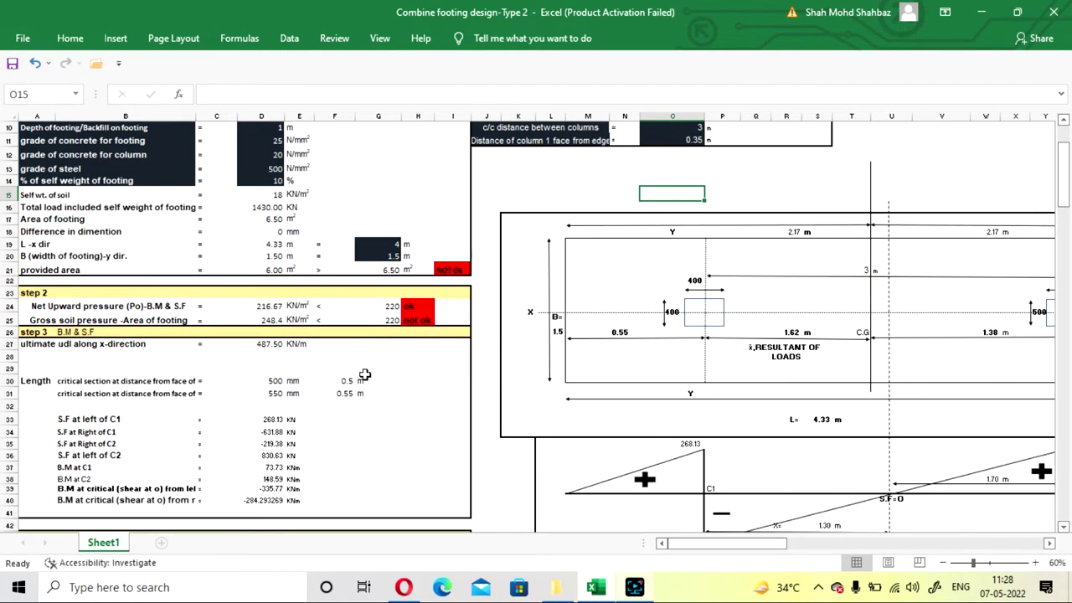
pyautogui.click(412, 218)
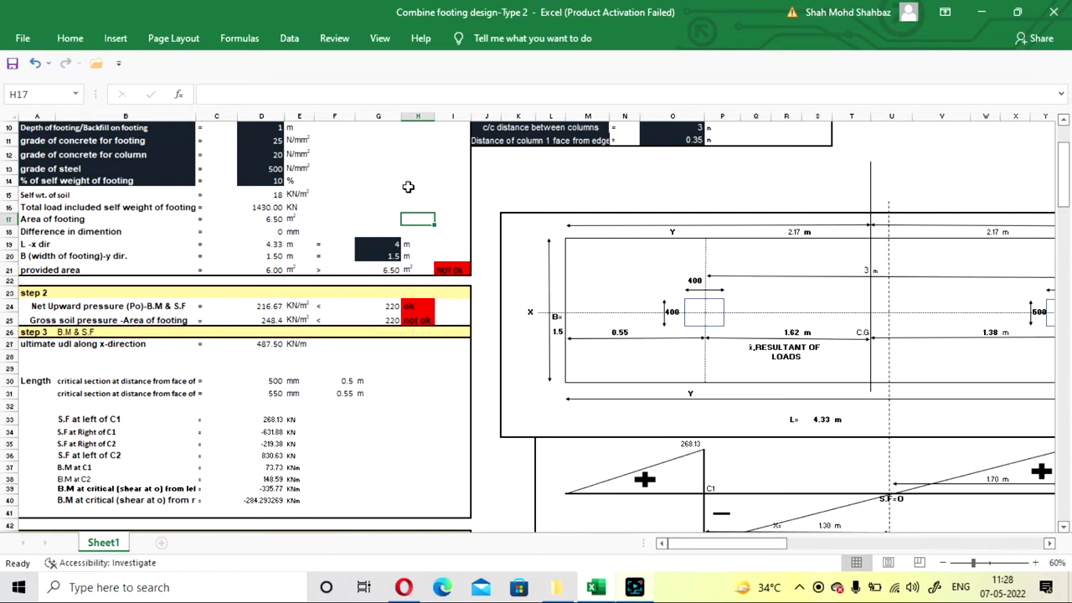
pyautogui.scroll(1, 408, 186)
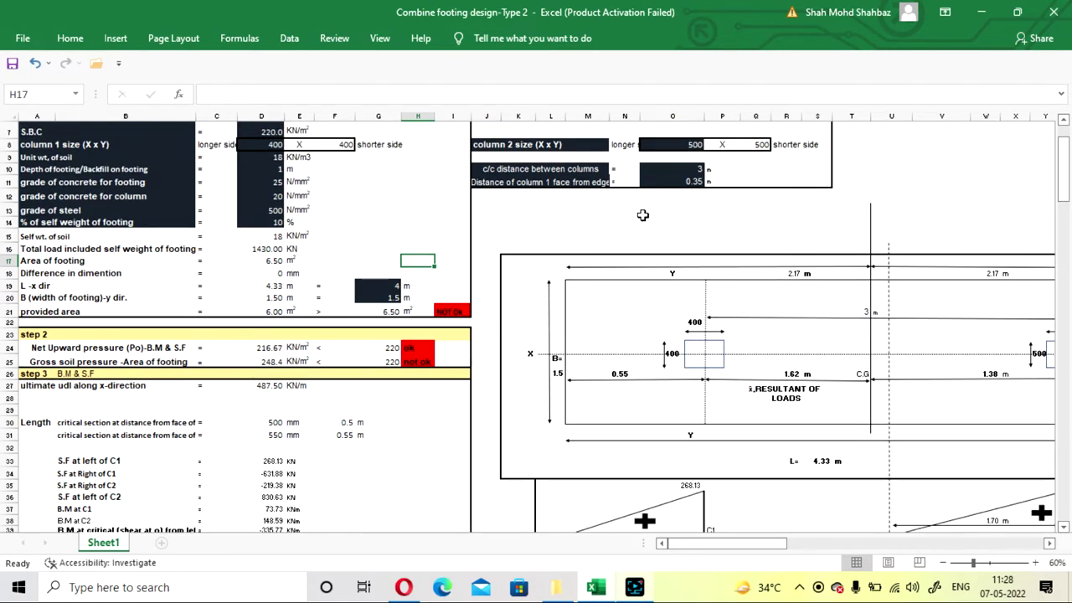
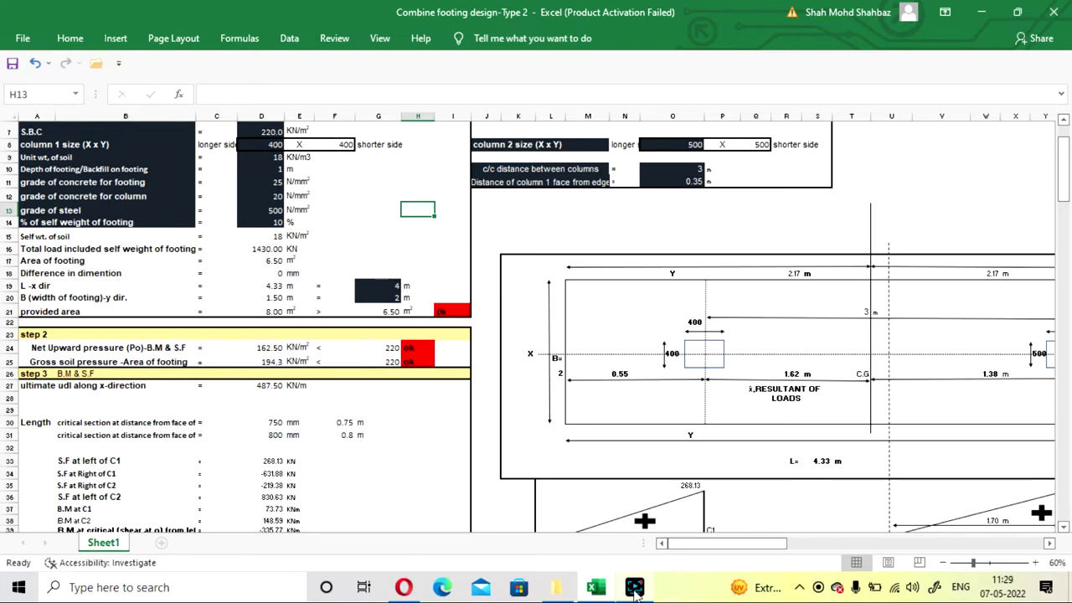
pyautogui.click(634, 588)
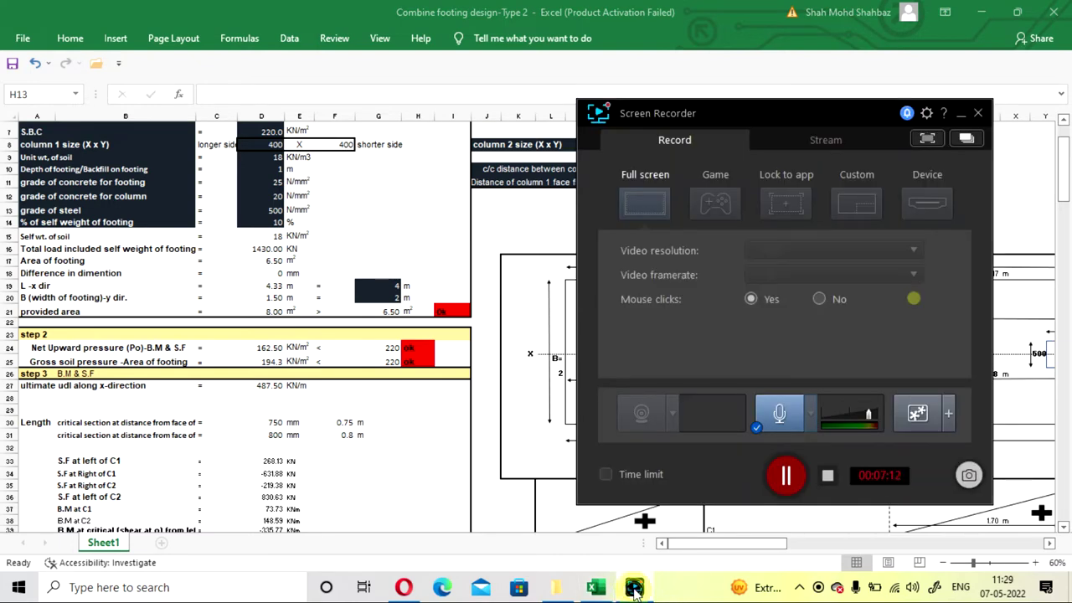
pyautogui.click(778, 470)
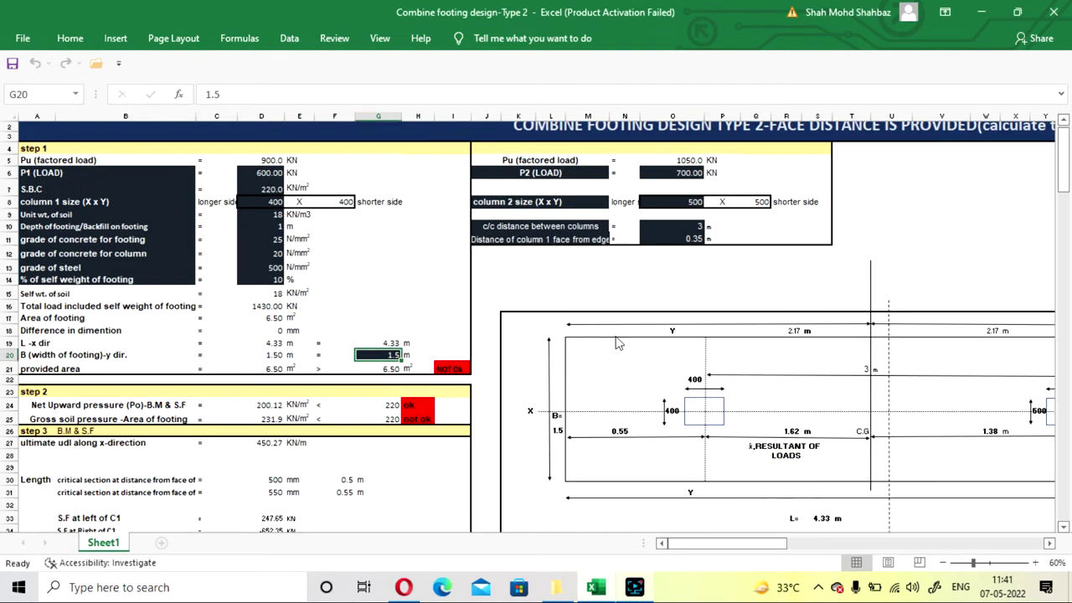
# - Close the Bentley CONNECTION Client window covering the footing design sheet
pyautogui.scroll(-2, 617, 342)
pyautogui.click(723, 455)
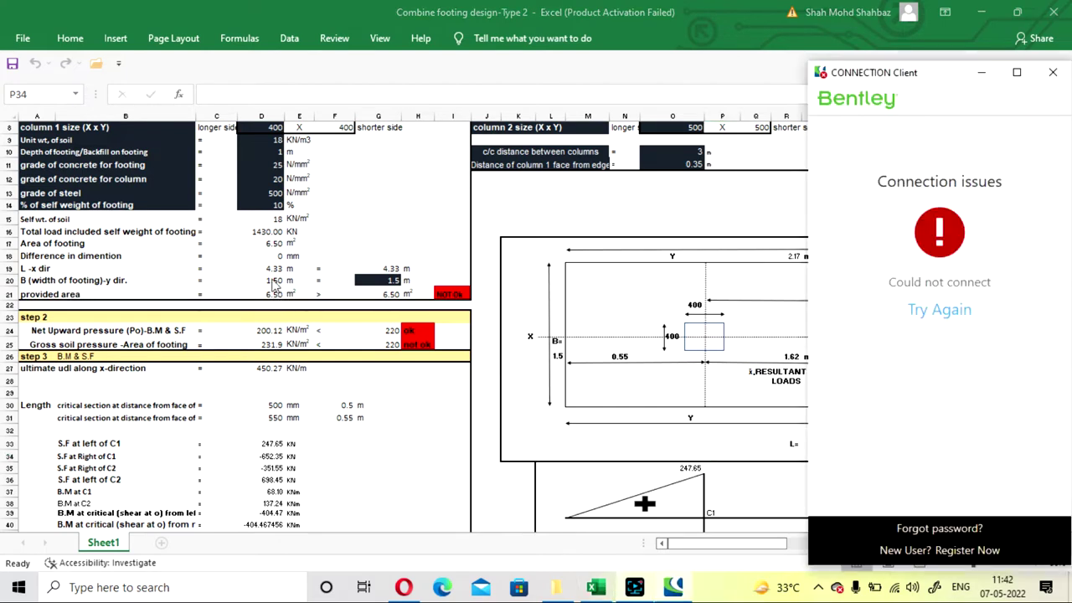
pyautogui.click(1052, 74)
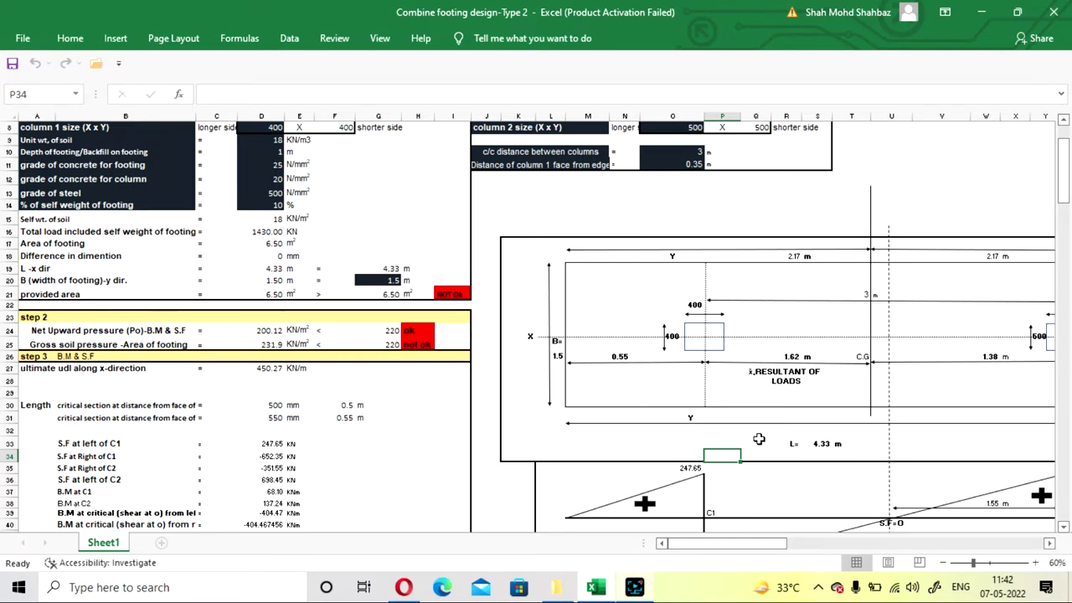
pyautogui.scroll(2, 745, 463)
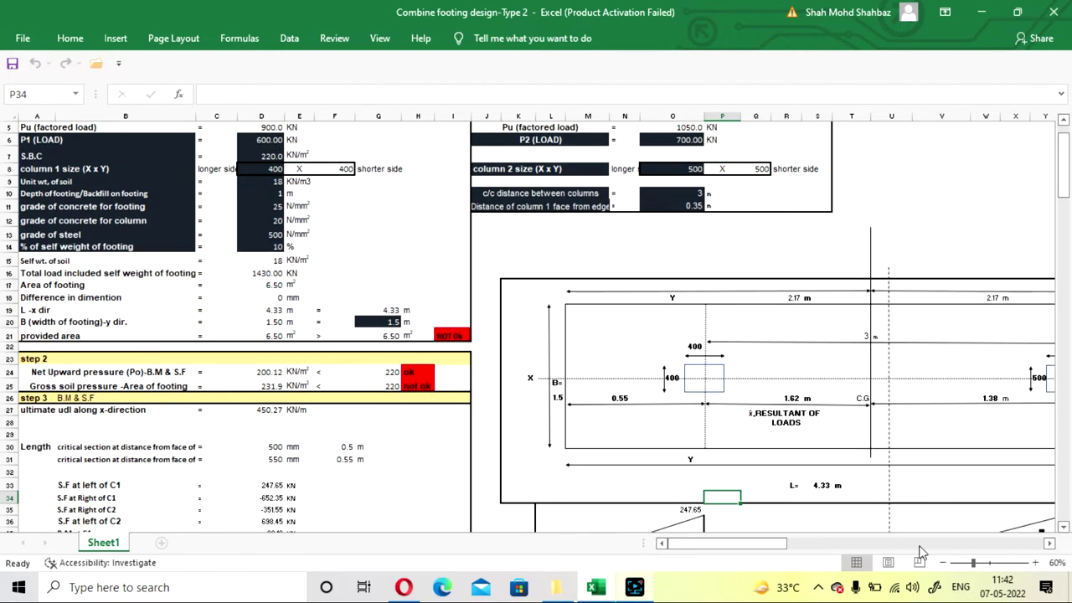
# - Try a footing width B of 2 m in the y direction
pyautogui.scroll(-2, 808, 450)
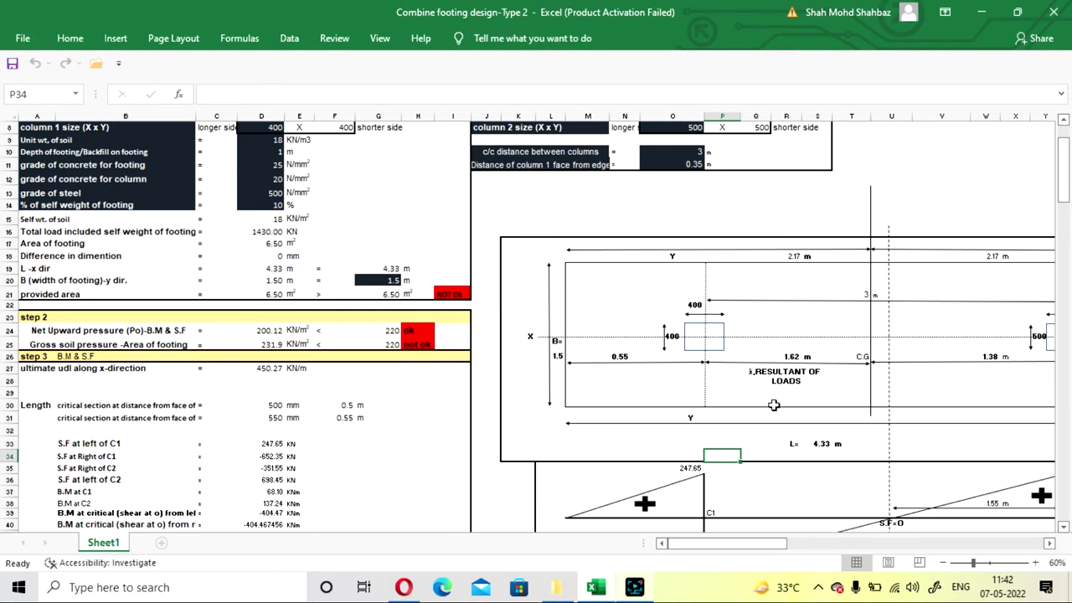
pyautogui.click(375, 280)
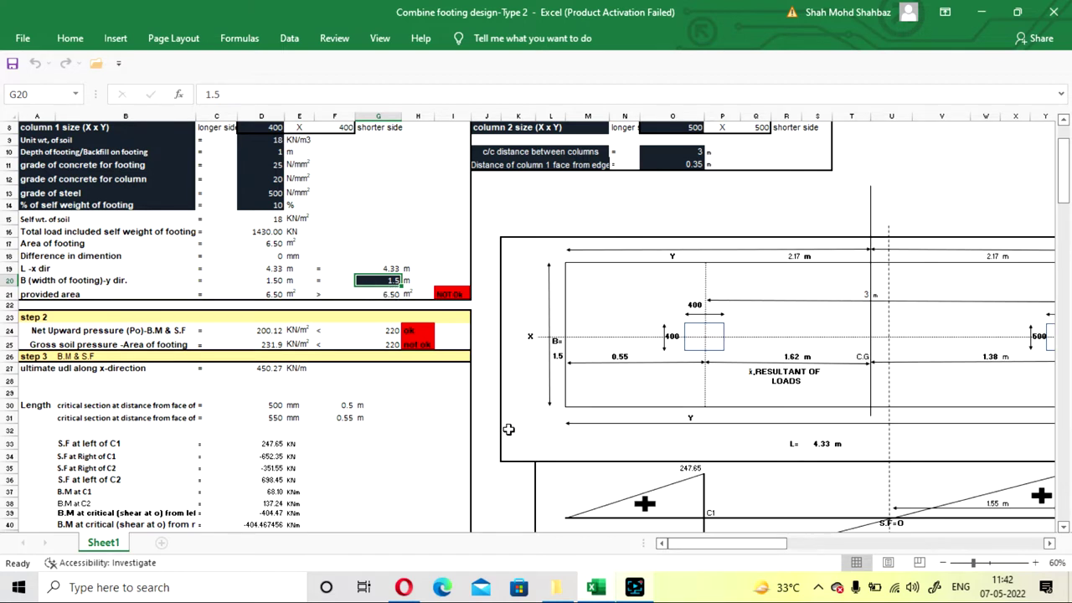
pyautogui.write('2')
pyautogui.press('Return')
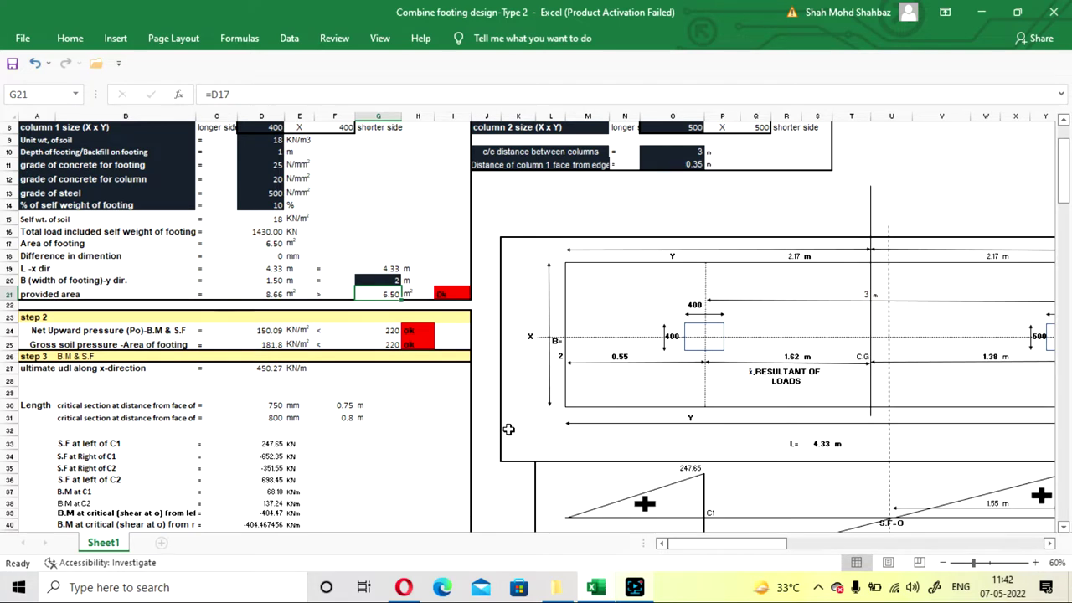
pyautogui.click(523, 381)
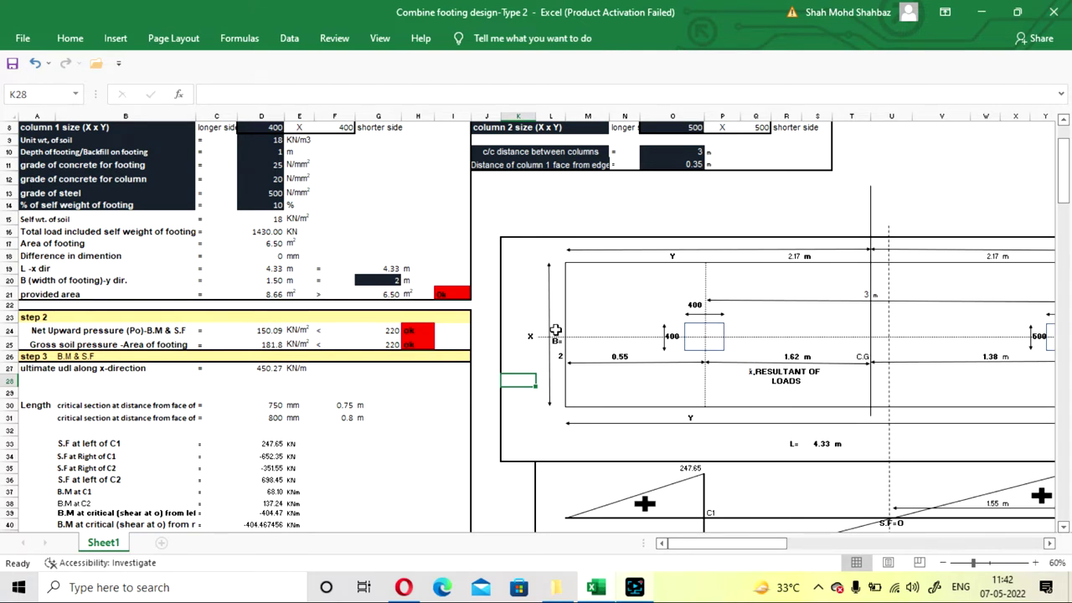
# - Try reducing the footing width B in the y direction to 1.7 m
pyautogui.click(384, 278)
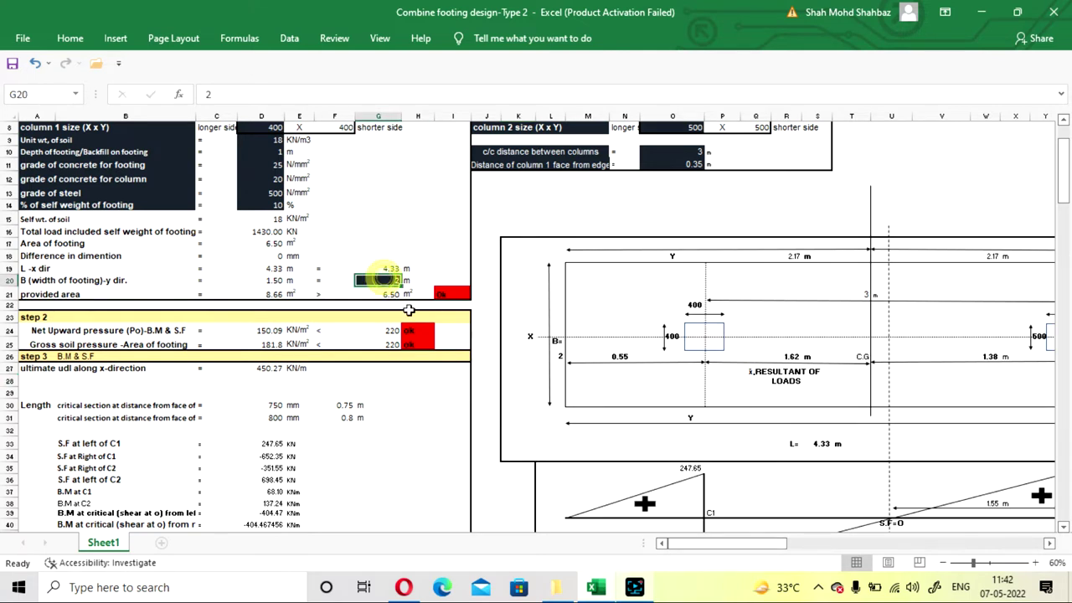
pyautogui.write('1.7')
pyautogui.press('Return')
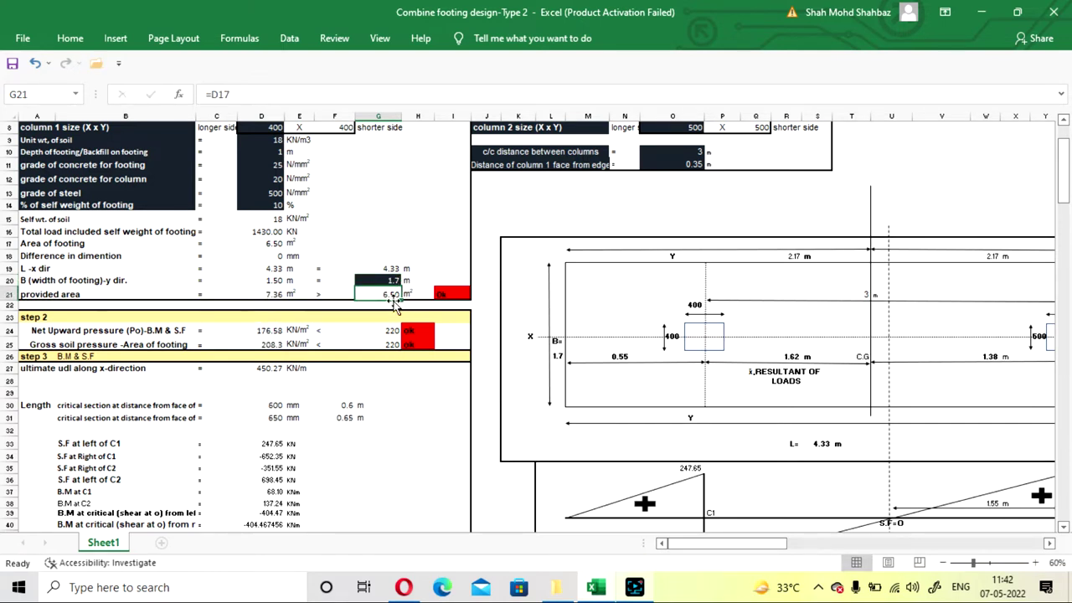
pyautogui.click(484, 381)
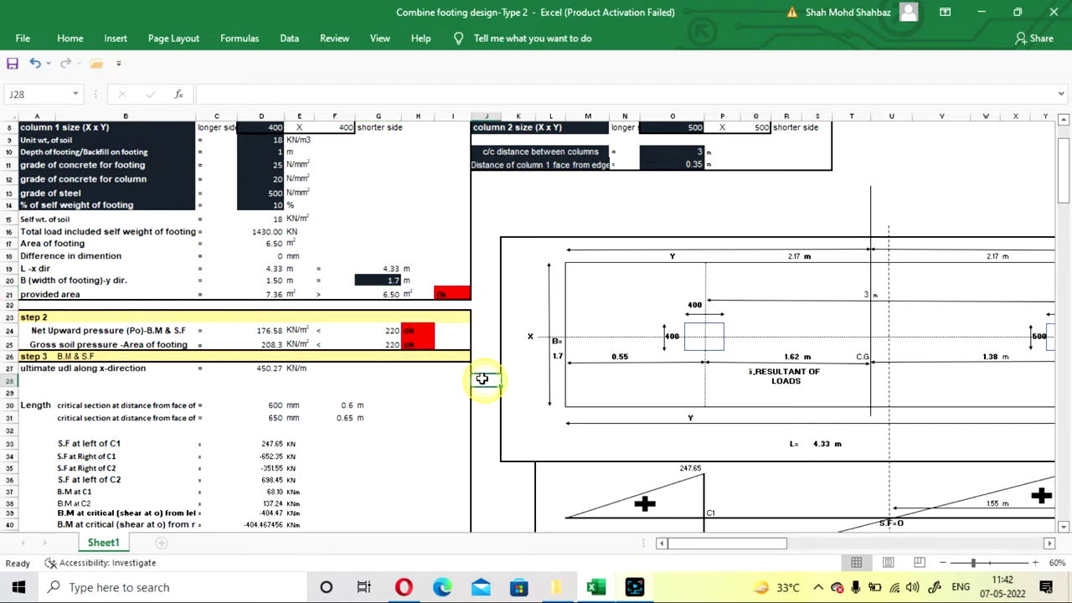
# - Set the footing width B in the y direction to 1.6 m
pyautogui.click(376, 280)
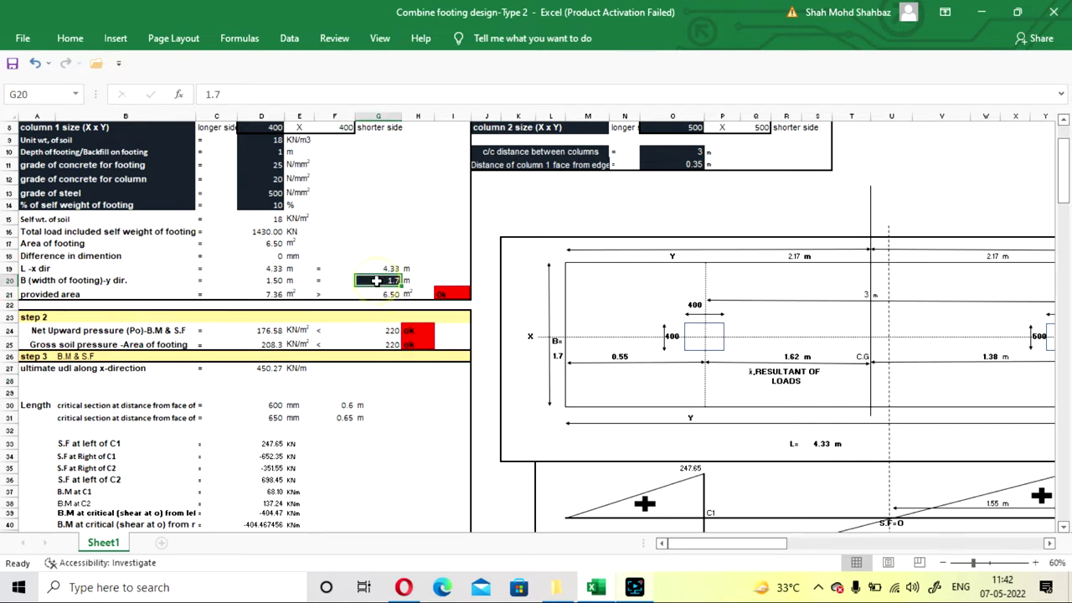
pyautogui.write('1.')
pyautogui.press('Return')
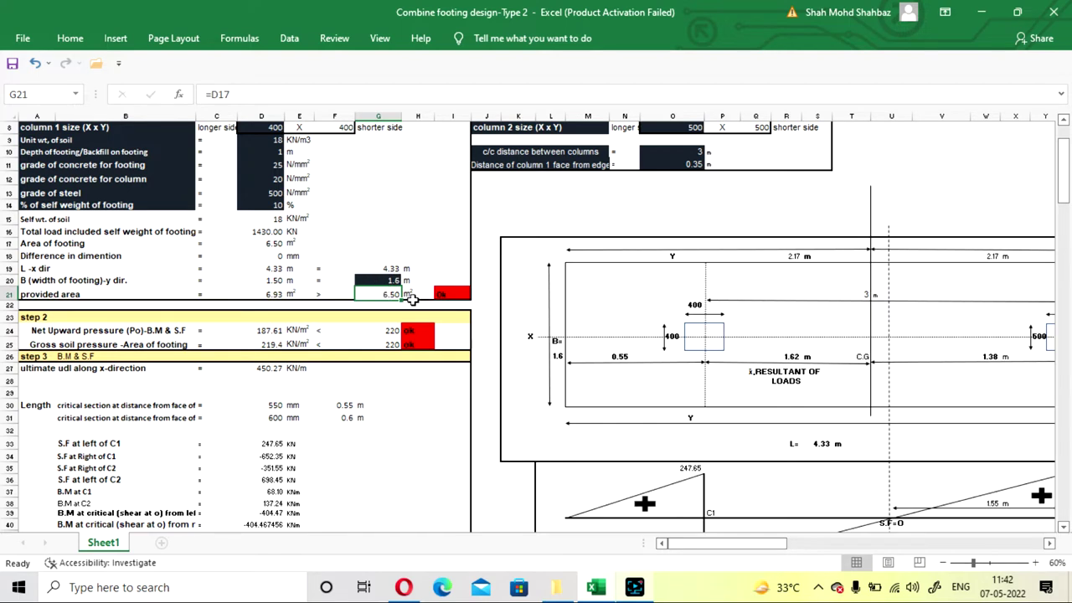
pyautogui.click(488, 360)
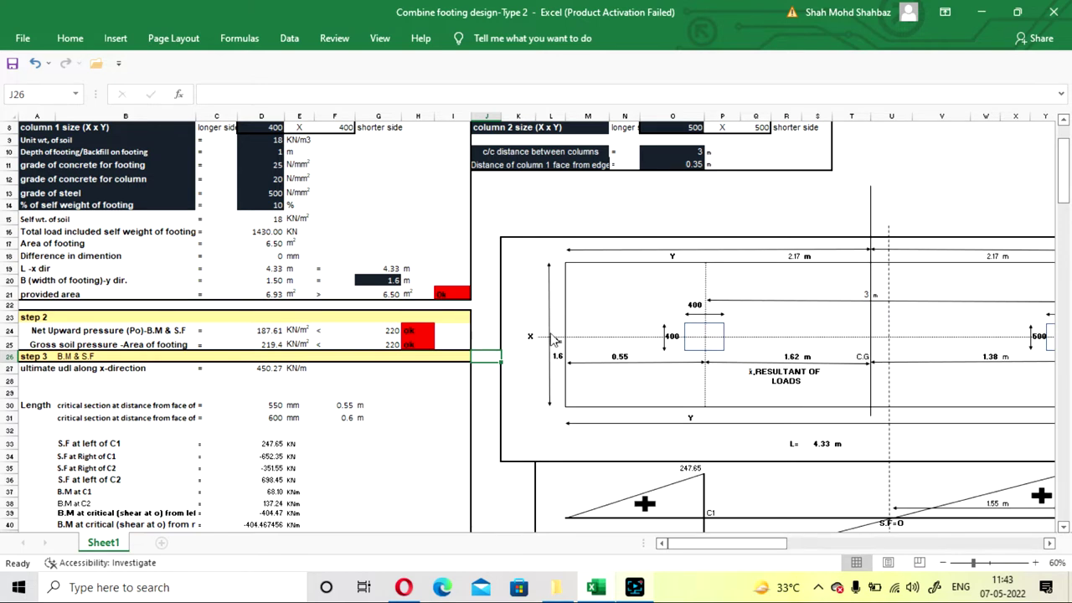
pyautogui.click(369, 280)
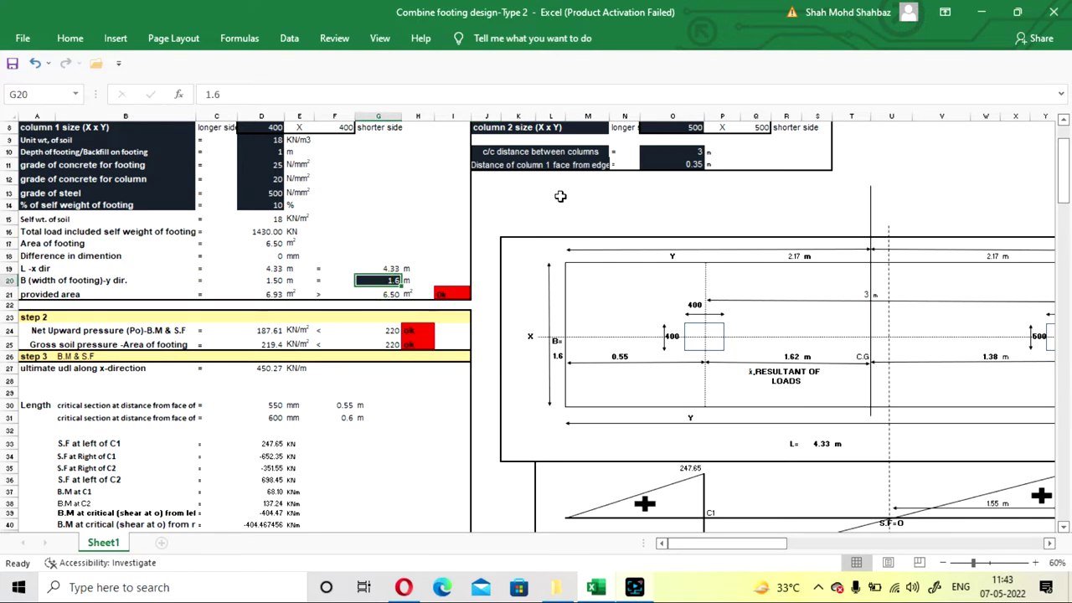
pyautogui.click(498, 207)
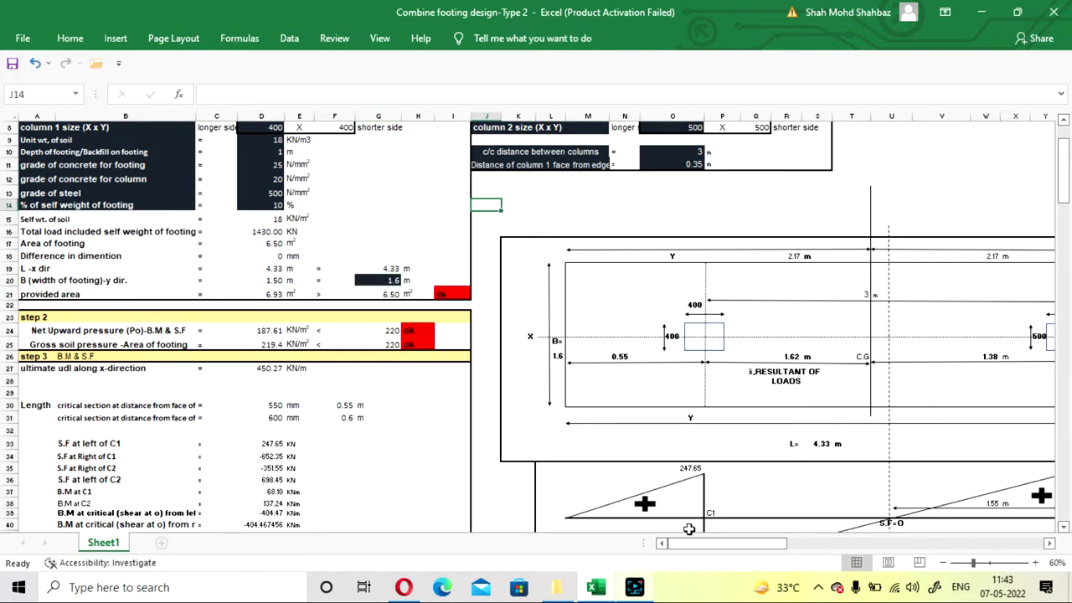
# - Review the input data, the provided footing area check and the step 2 net upward and gross soil pressure checks
pyautogui.moveTo(688, 545); pyautogui.dragTo(691, 549)
pyautogui.scroll(-2, 375, 323)
pyautogui.scroll(1, 375, 323)
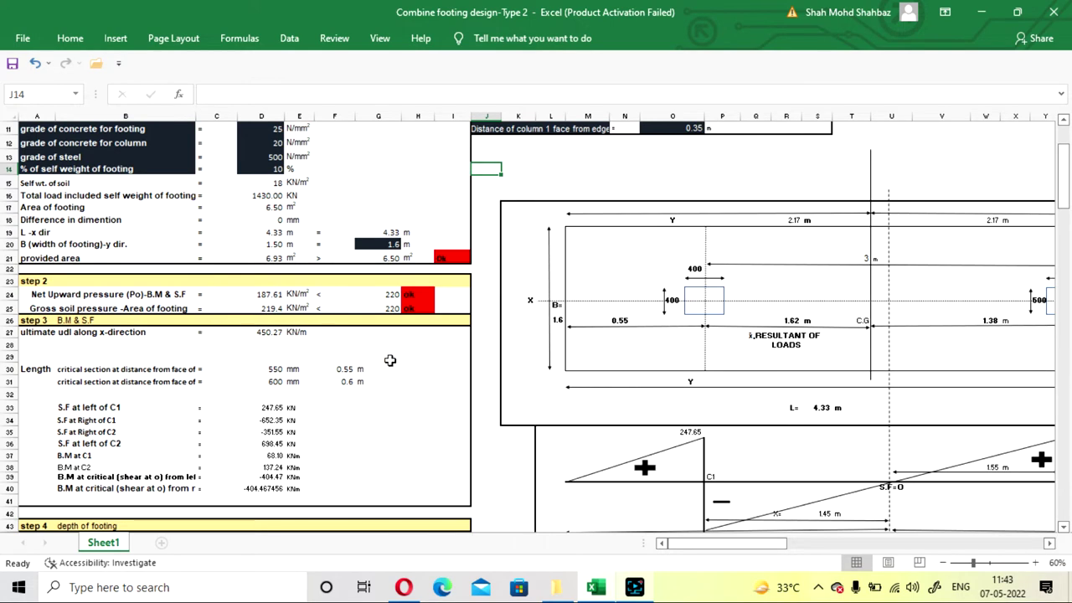
pyautogui.scroll(2, 402, 362)
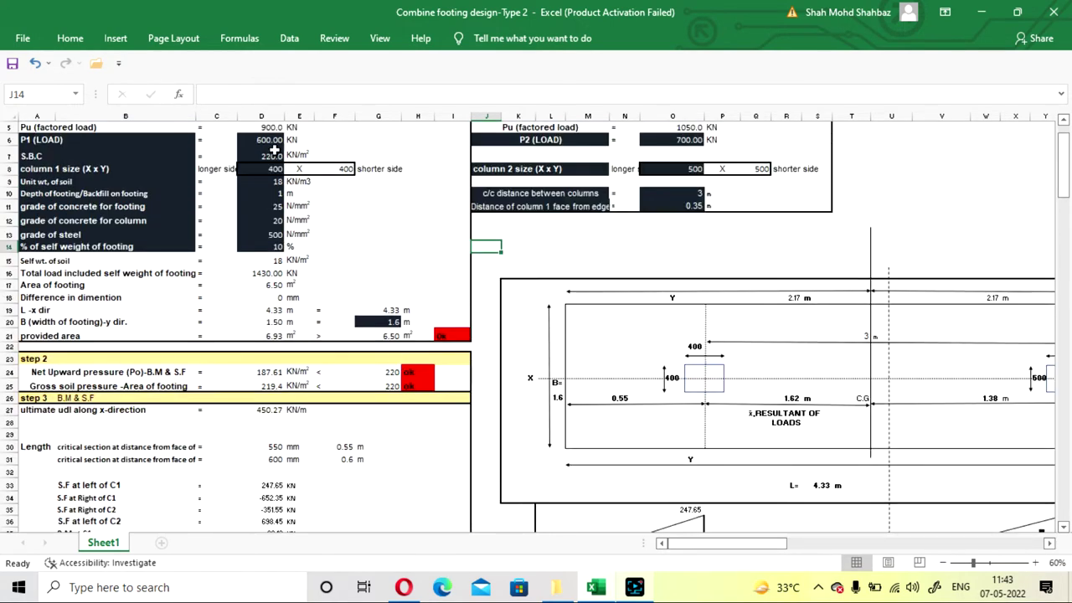
pyautogui.scroll(-1, 368, 277)
pyautogui.scroll(-2, 368, 276)
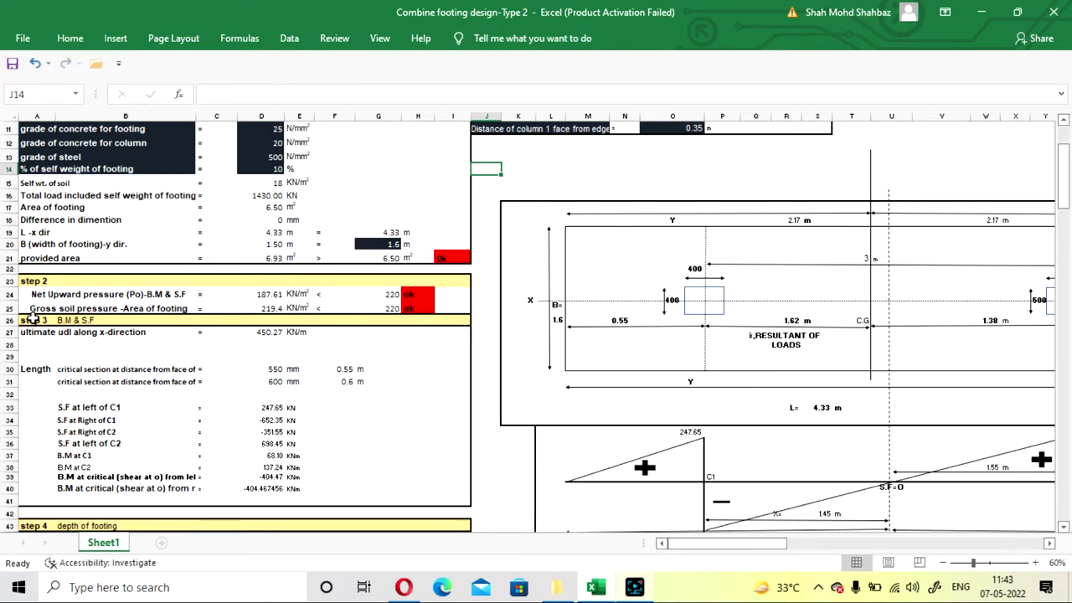
pyautogui.scroll(3, 362, 320)
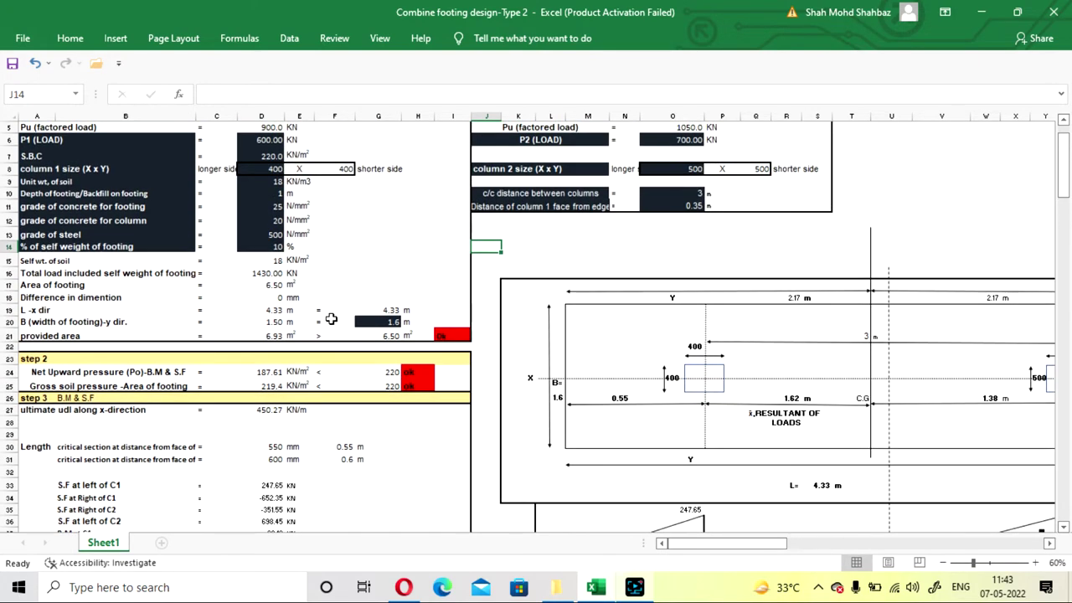
pyautogui.scroll(-3, 335, 327)
pyautogui.scroll(-1, 361, 261)
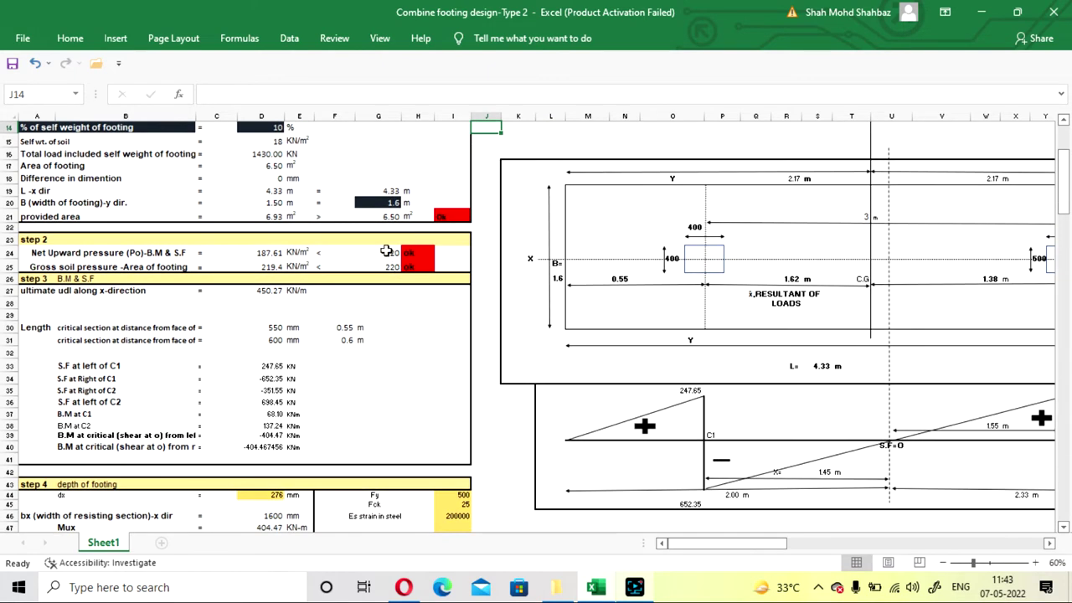
pyautogui.scroll(1, 369, 211)
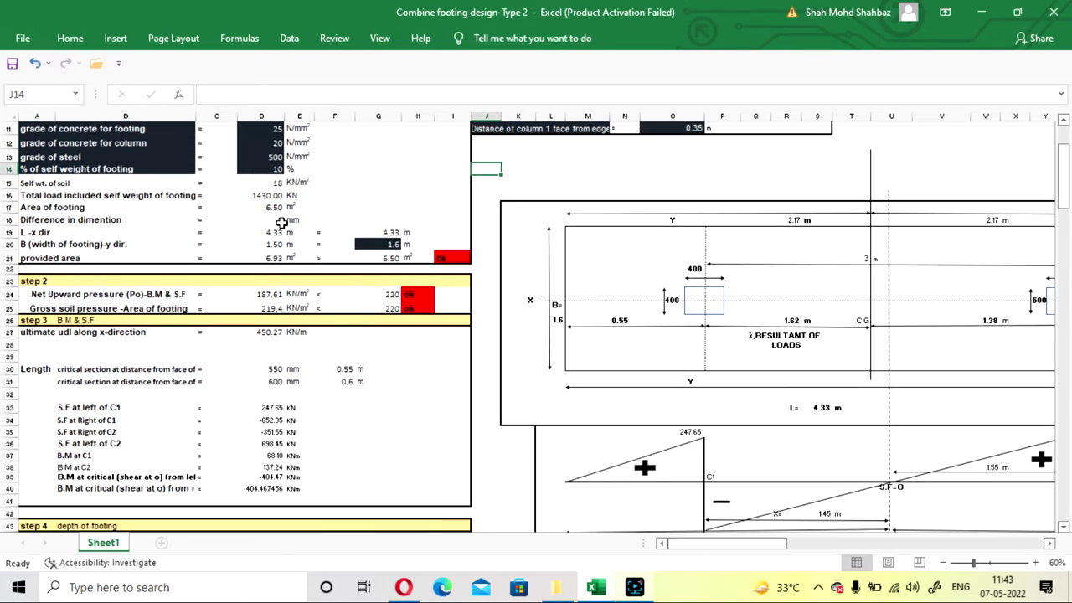
pyautogui.scroll(1, 279, 223)
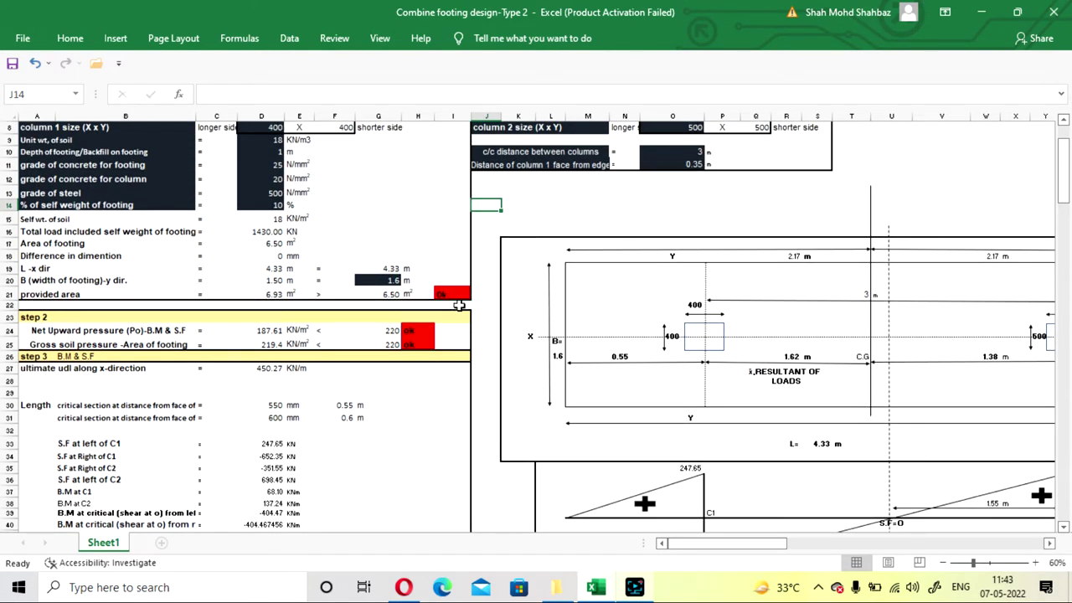
pyautogui.scroll(-2, 455, 296)
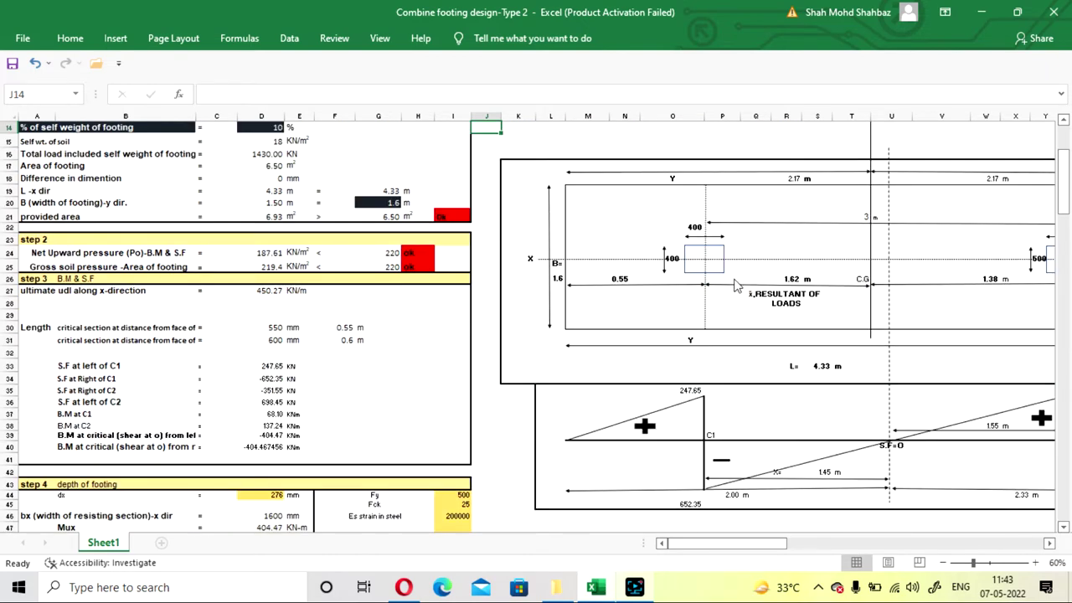
# - Examine the footing layout, the shear force diagram and the step 3 load, shear force and bending moment rows
pyautogui.moveTo(718, 544); pyautogui.dragTo(722, 554)
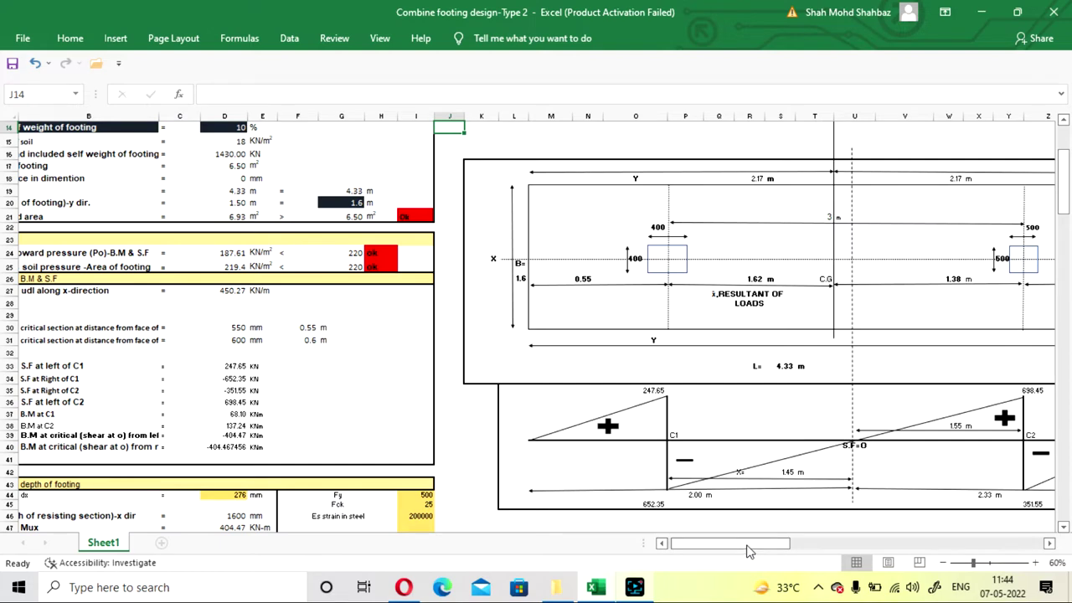
pyautogui.moveTo(750, 551); pyautogui.dragTo(739, 550)
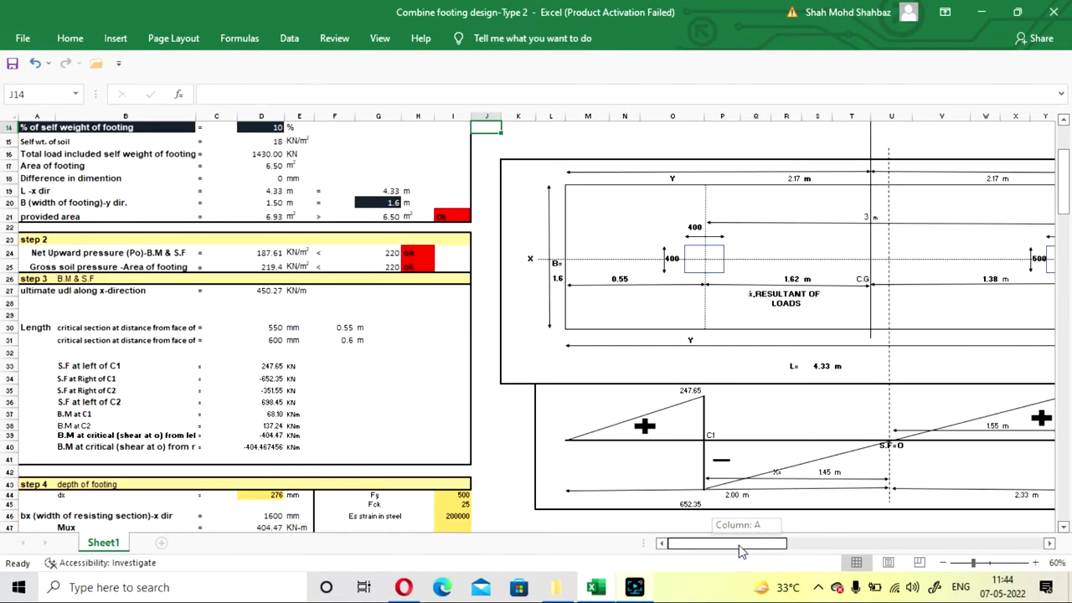
pyautogui.moveTo(740, 551); pyautogui.dragTo(740, 551)
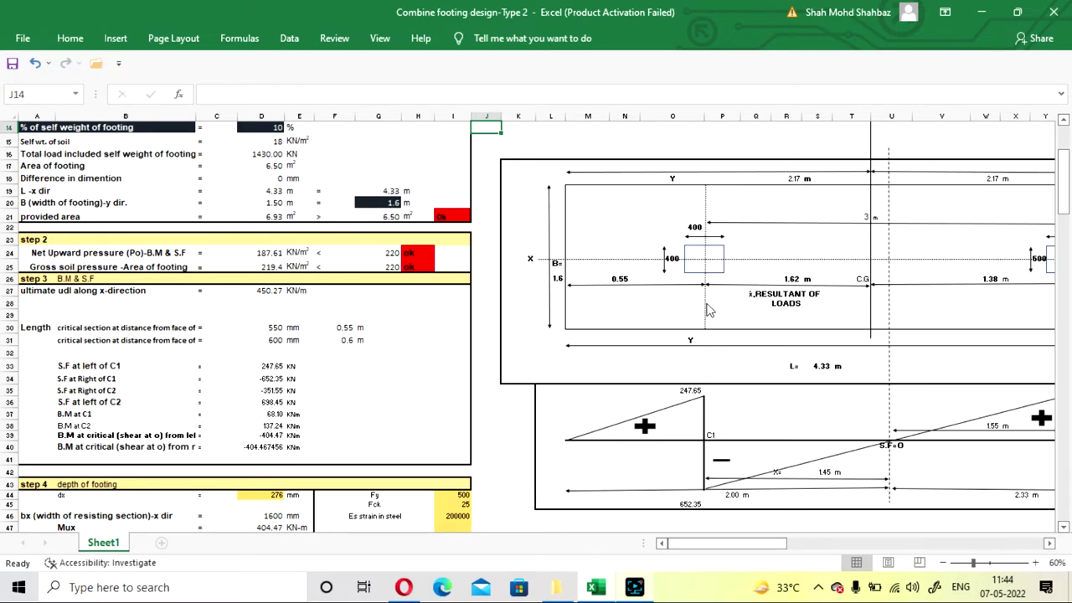
pyautogui.scroll(-2, 514, 300)
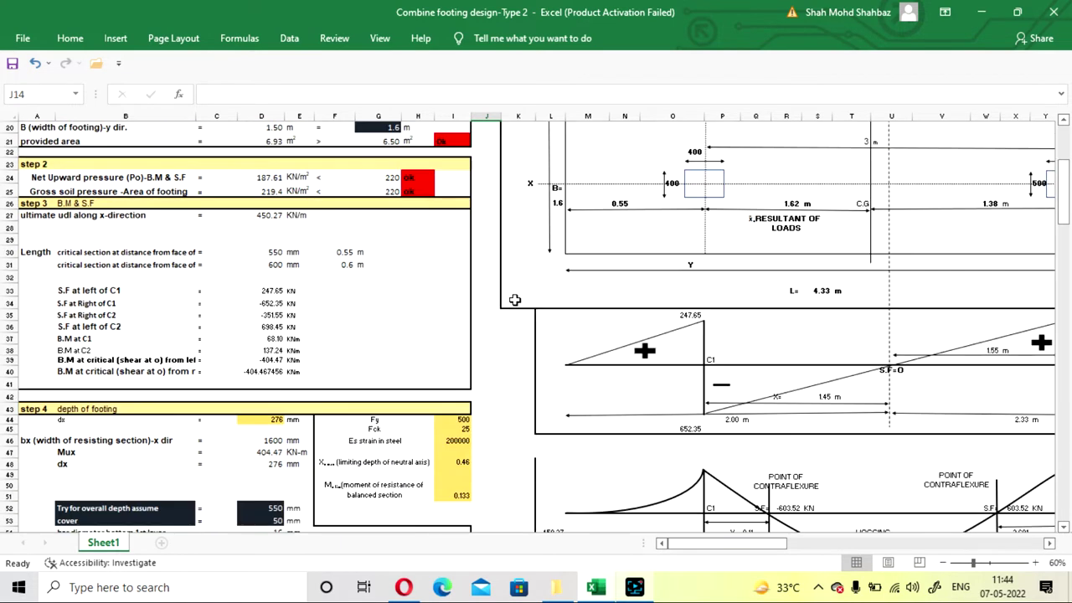
pyautogui.scroll(2, 513, 297)
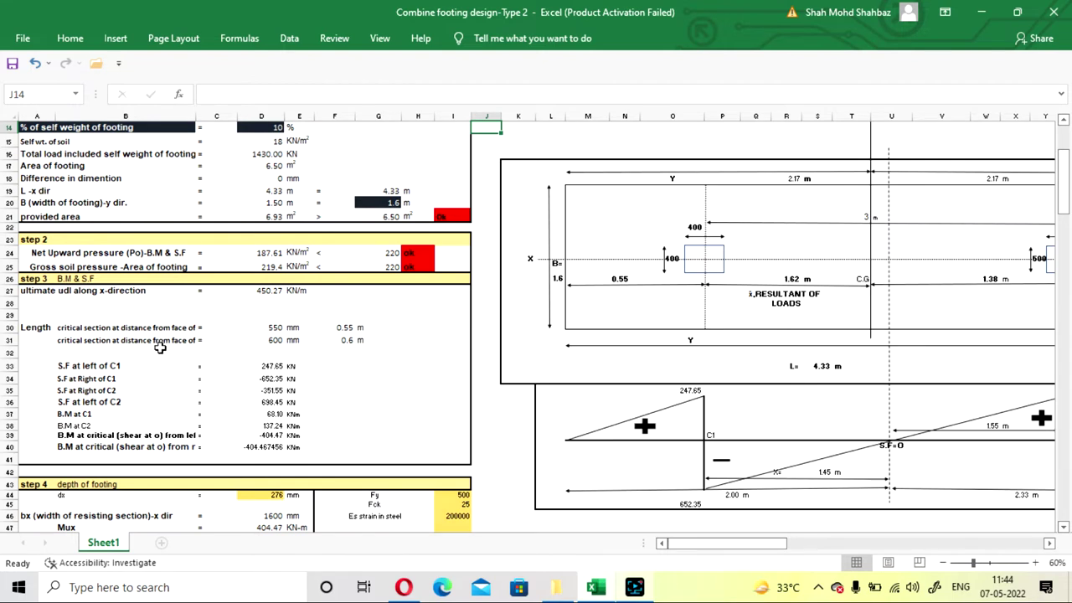
pyautogui.click(394, 389)
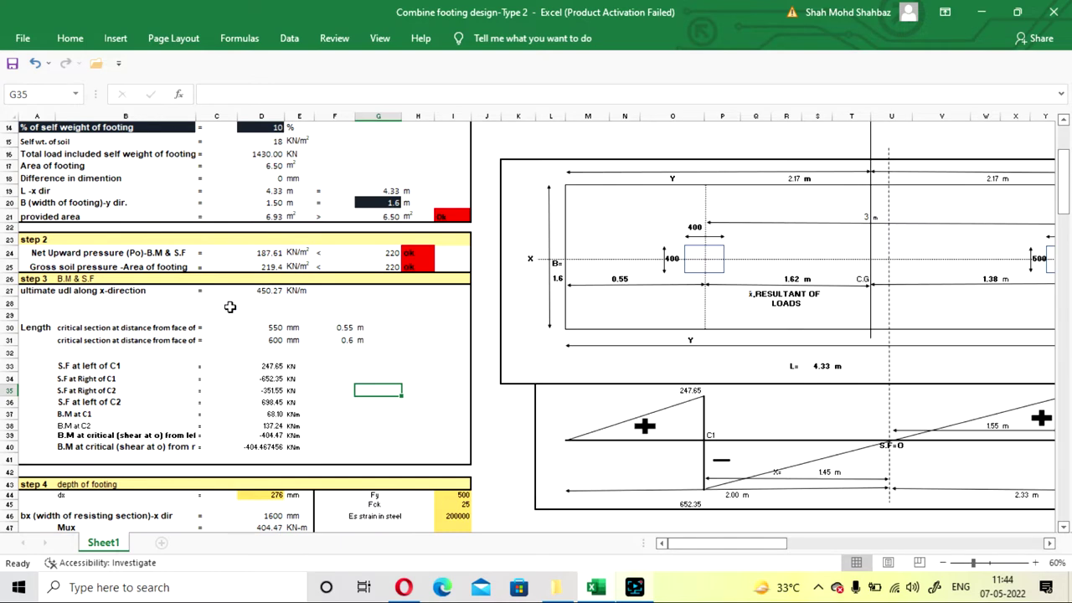
pyautogui.click(395, 326)
pyautogui.scroll(-1, 365, 390)
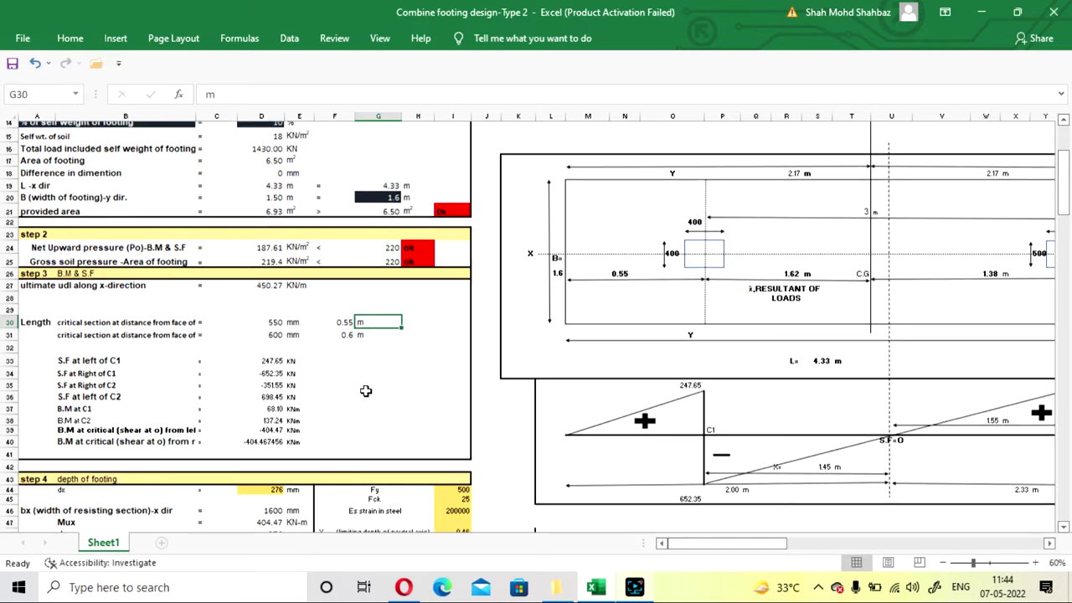
pyautogui.scroll(-1, 365, 390)
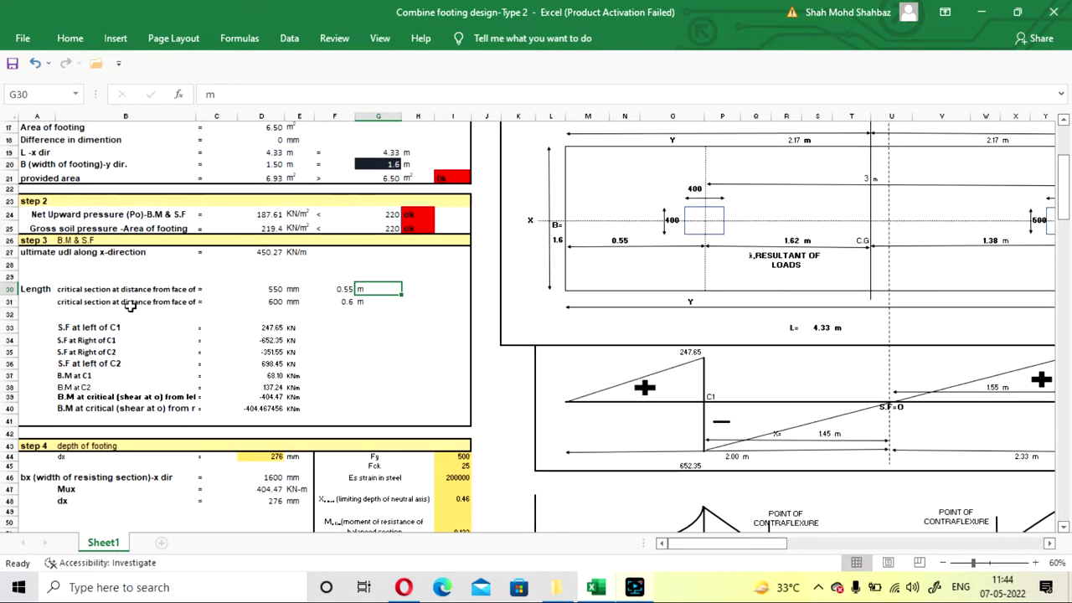
# - Read the critical section descriptions for columns C2 and C1, and examine the full shear force and bending moment diagrams
pyautogui.click(186, 289)
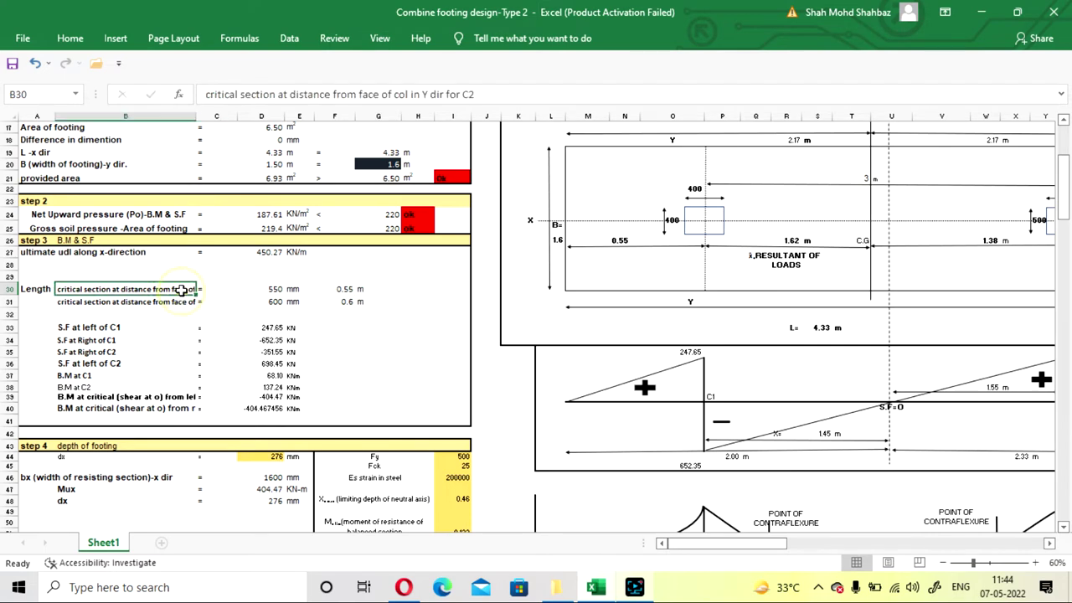
pyautogui.click(164, 304)
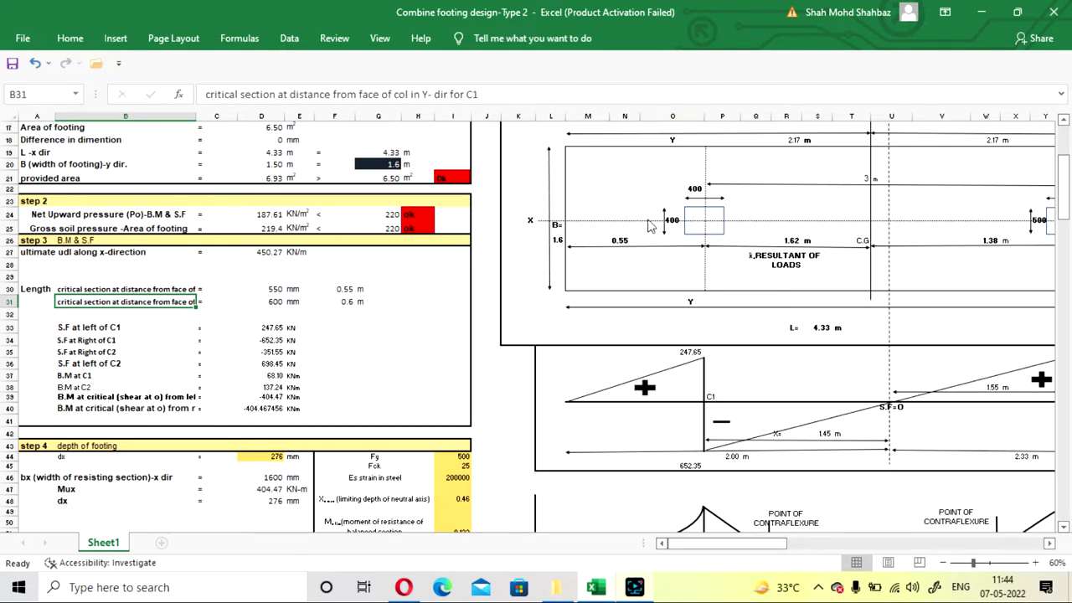
pyautogui.click(435, 337)
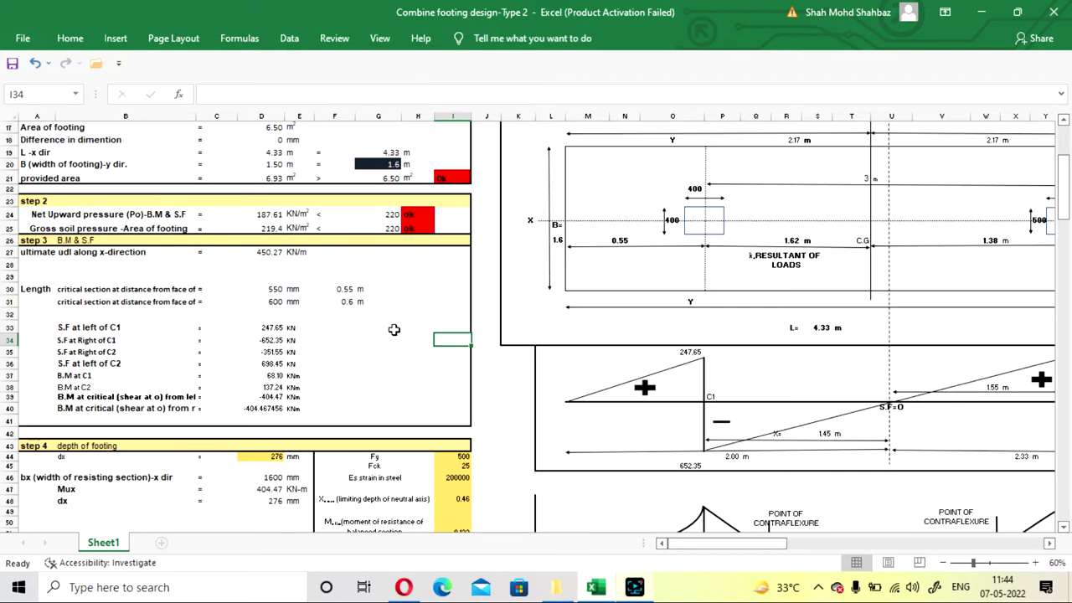
pyautogui.scroll(-1, 275, 321)
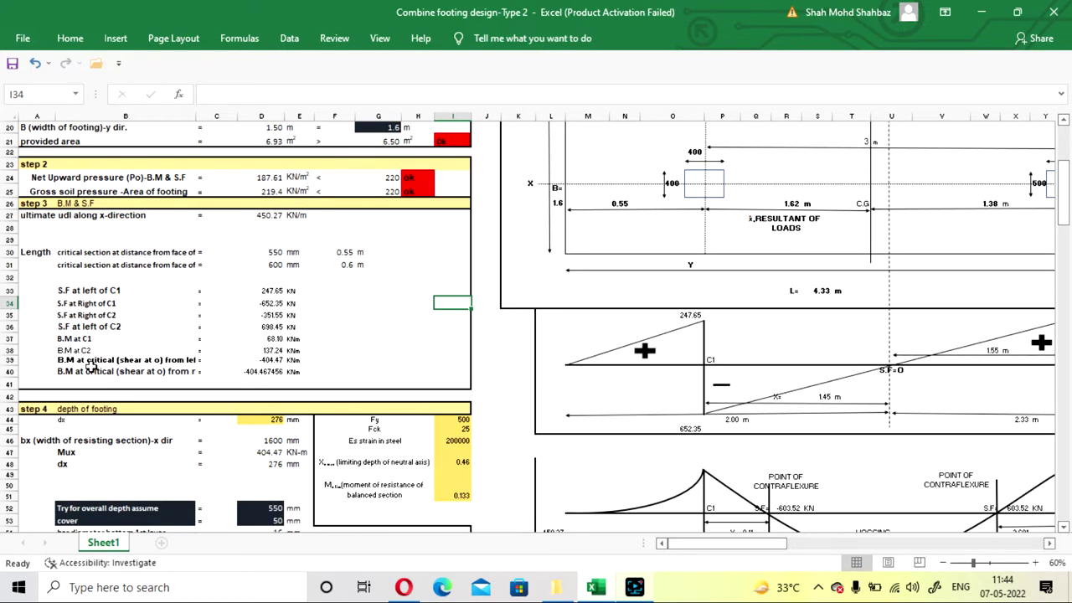
pyautogui.scroll(1, 737, 201)
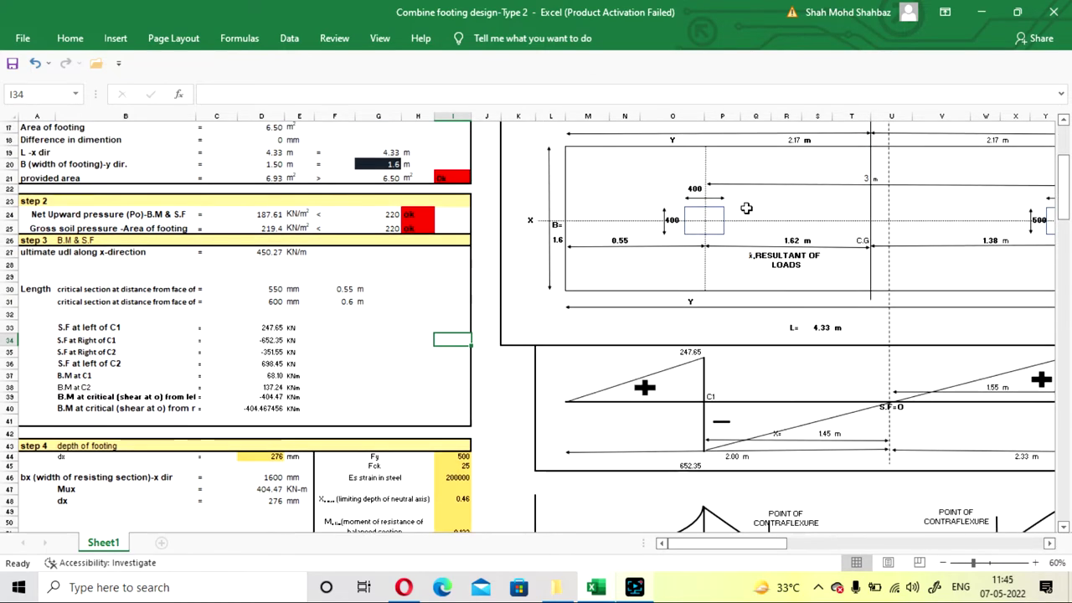
pyautogui.scroll(-1, 720, 251)
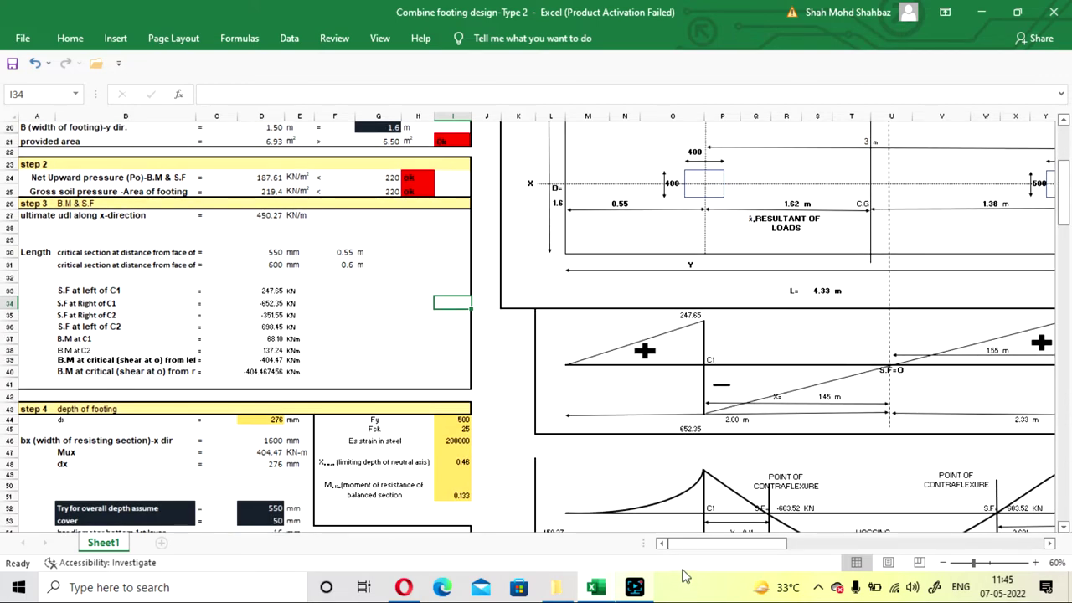
pyautogui.moveTo(694, 543); pyautogui.dragTo(718, 543)
pyautogui.scroll(-3, 591, 302)
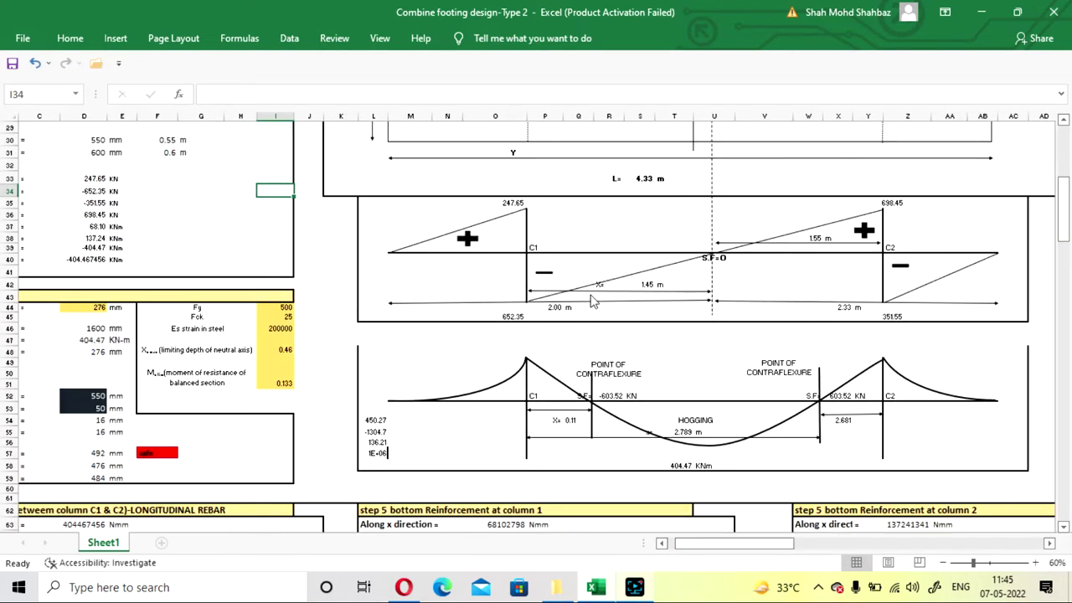
# - Compare the step 3 shear force and bending moment values with the diagrams, along with the step 4 depth of footing data
pyautogui.scroll(-1, 591, 301)
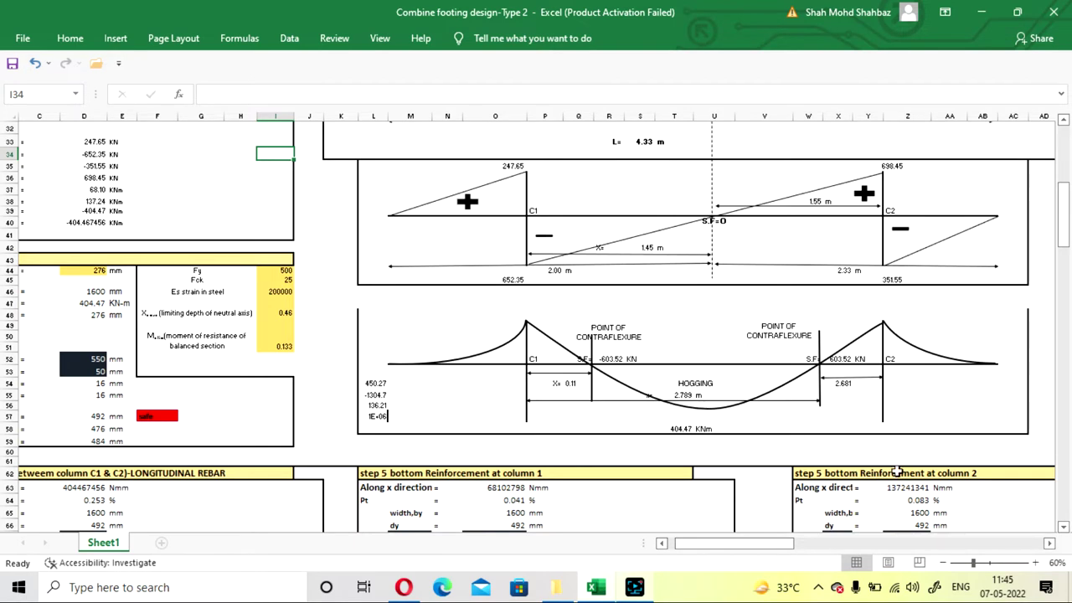
pyautogui.moveTo(778, 549); pyautogui.dragTo(773, 545)
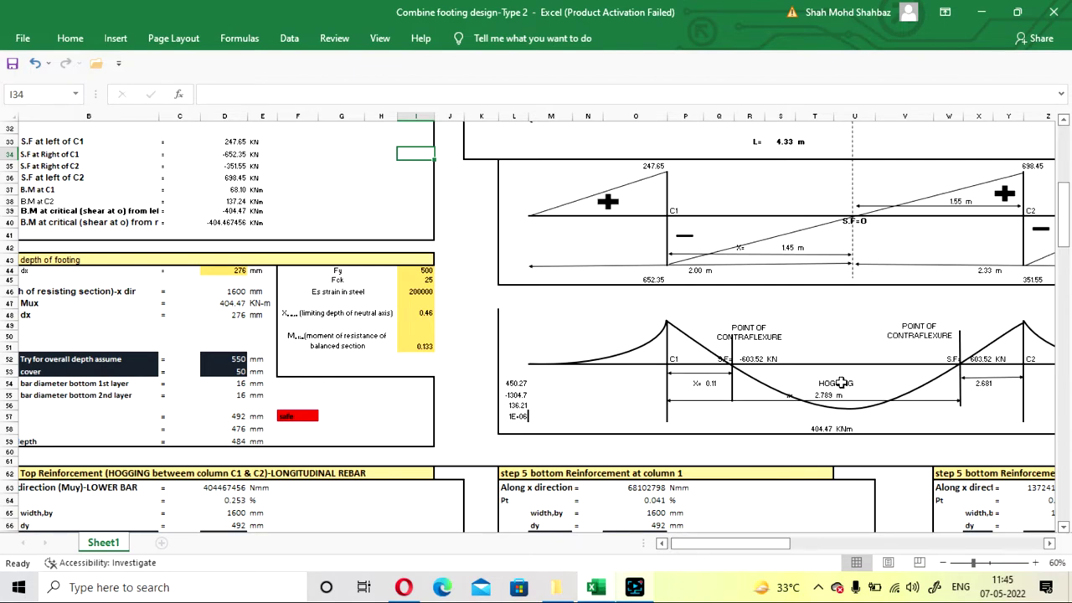
pyautogui.moveTo(754, 549); pyautogui.dragTo(745, 549)
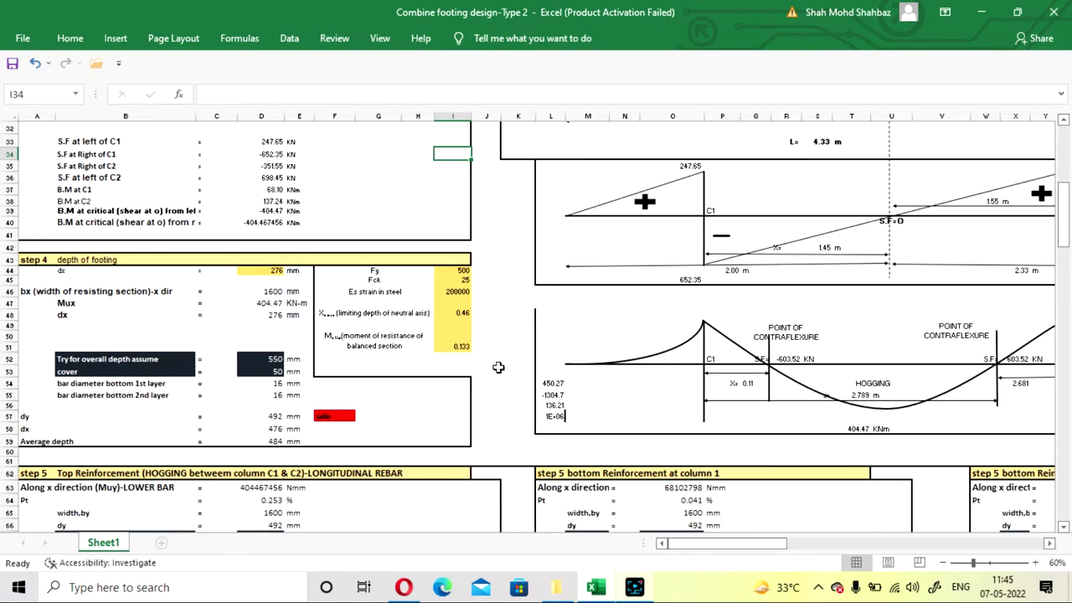
pyautogui.click(506, 334)
pyautogui.scroll(2, 505, 334)
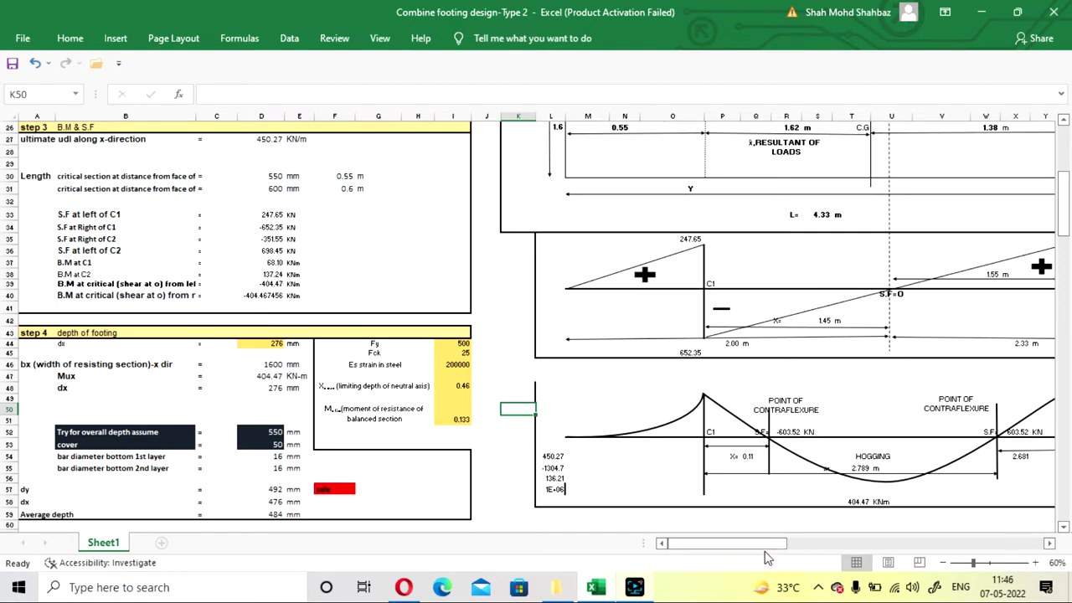
pyautogui.moveTo(760, 545); pyautogui.dragTo(752, 540)
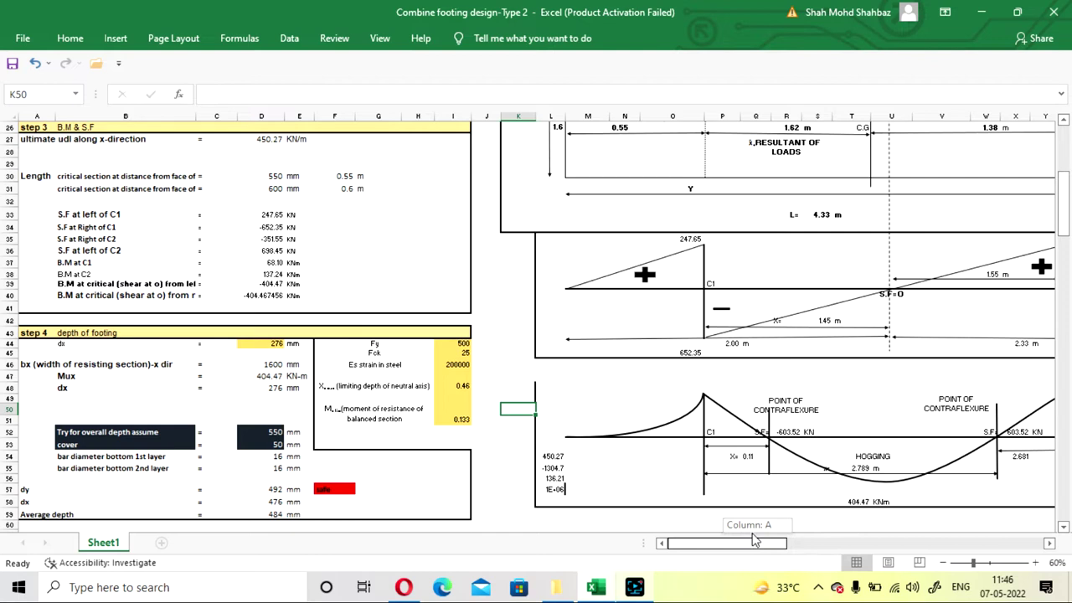
pyautogui.moveTo(754, 541); pyautogui.dragTo(754, 541)
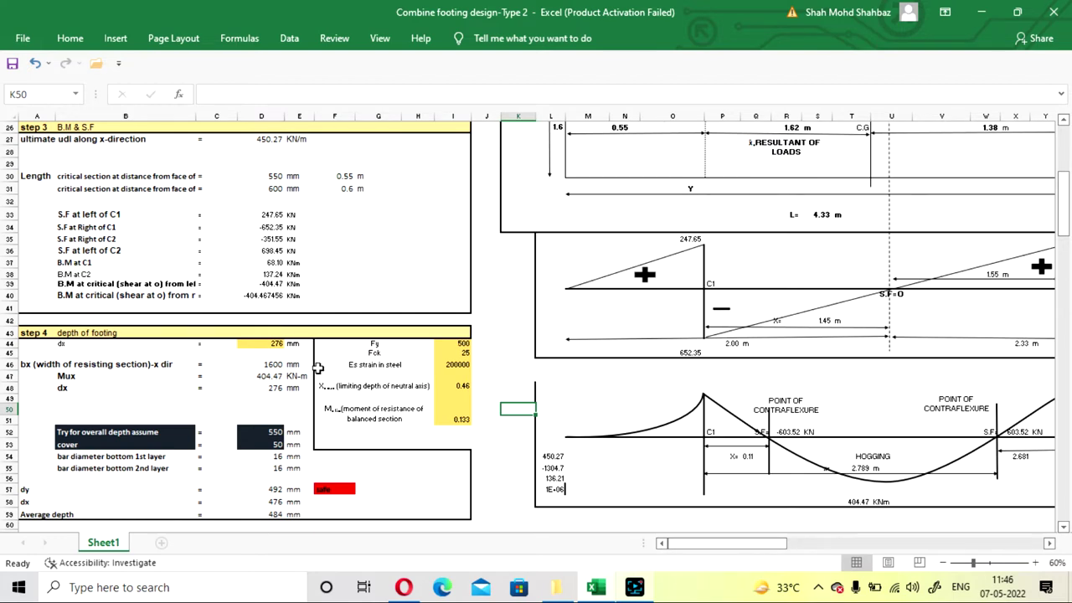
pyautogui.moveTo(750, 543); pyautogui.dragTo(755, 544)
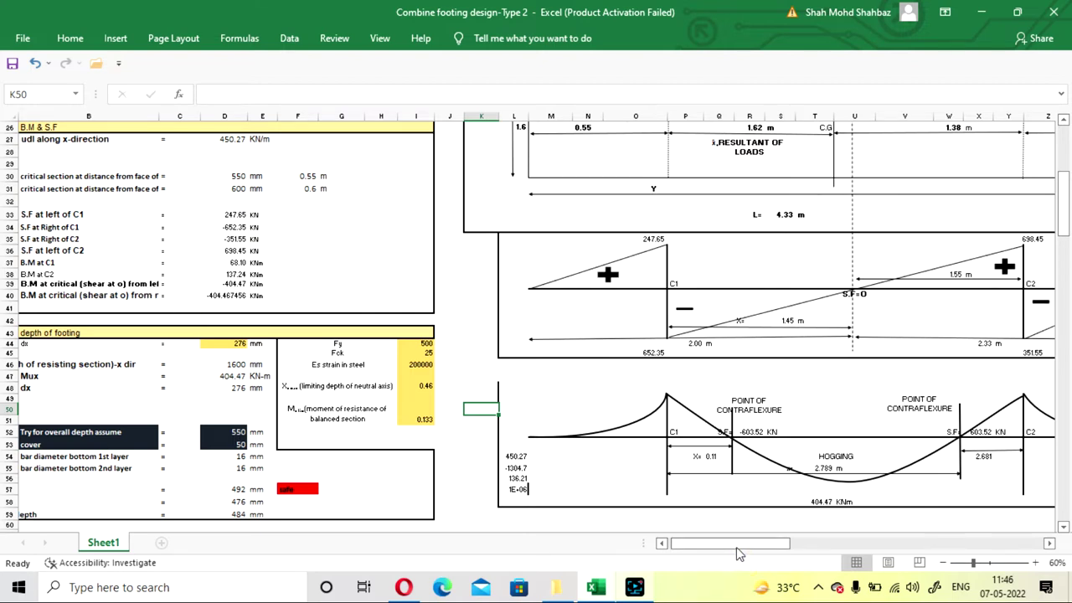
pyautogui.moveTo(736, 547)
pyautogui.mouseDown()
pyautogui.moveTo(754, 545)
pyautogui.moveTo(733, 545)
pyautogui.mouseUp()
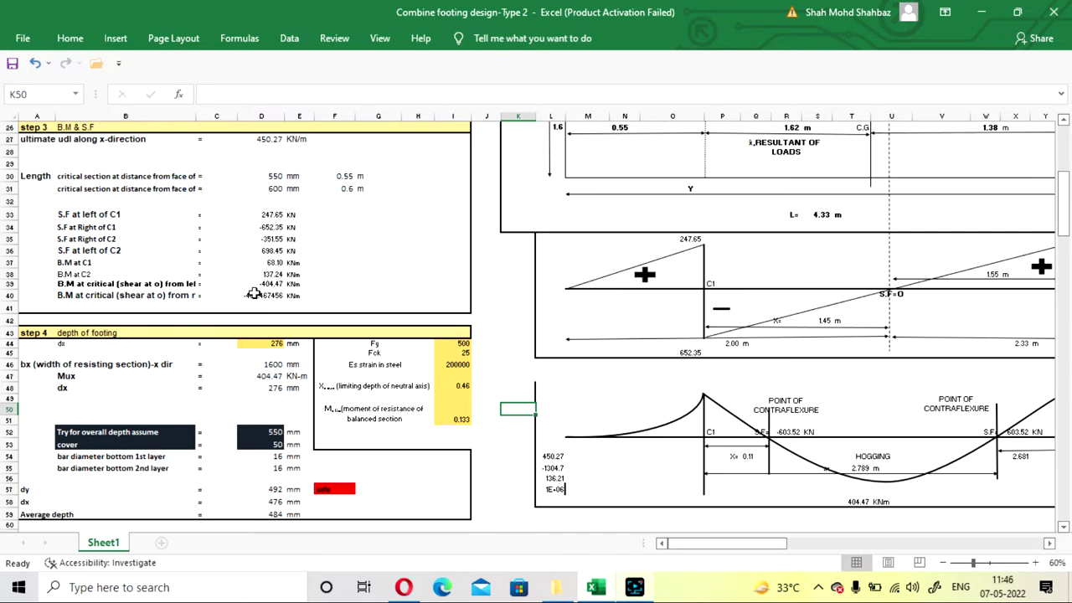
# - Set the trial overall depth of the footing in step 4 to 500 mm
pyautogui.scroll(-2, 303, 296)
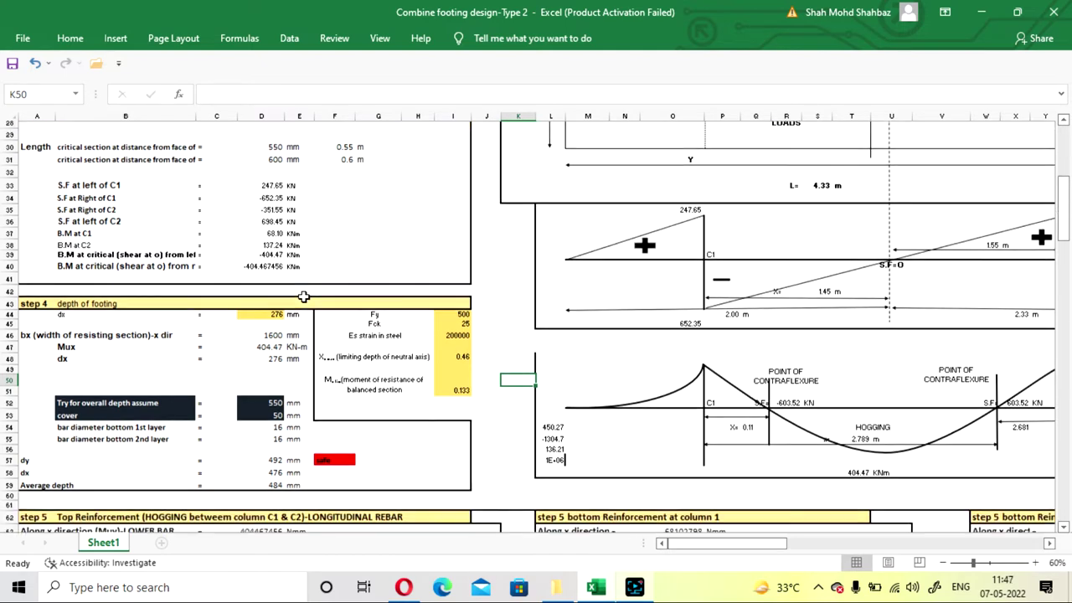
pyautogui.scroll(-2, 303, 296)
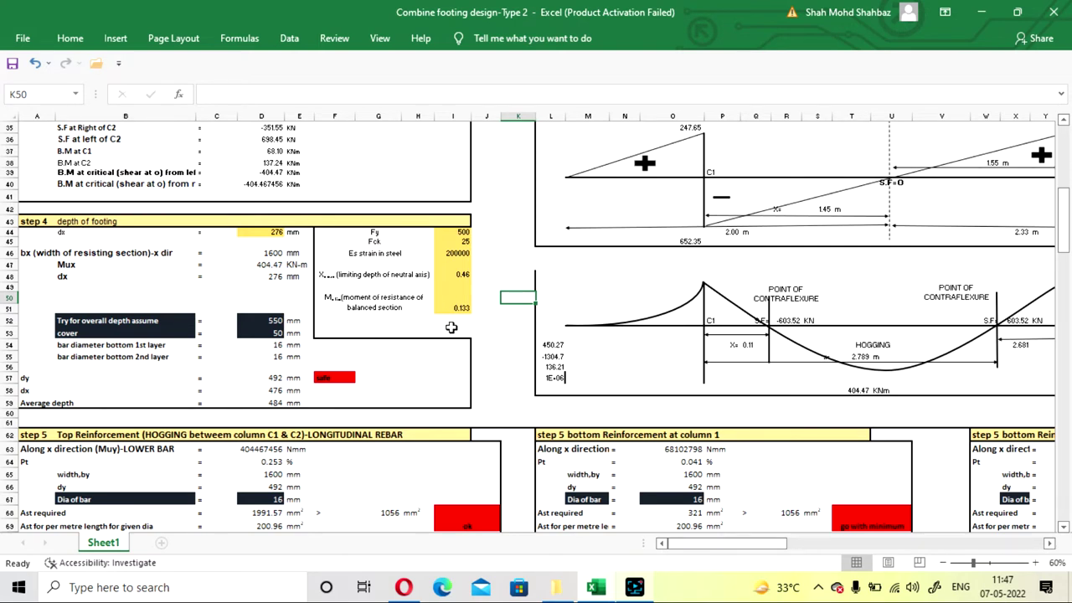
pyautogui.click(495, 251)
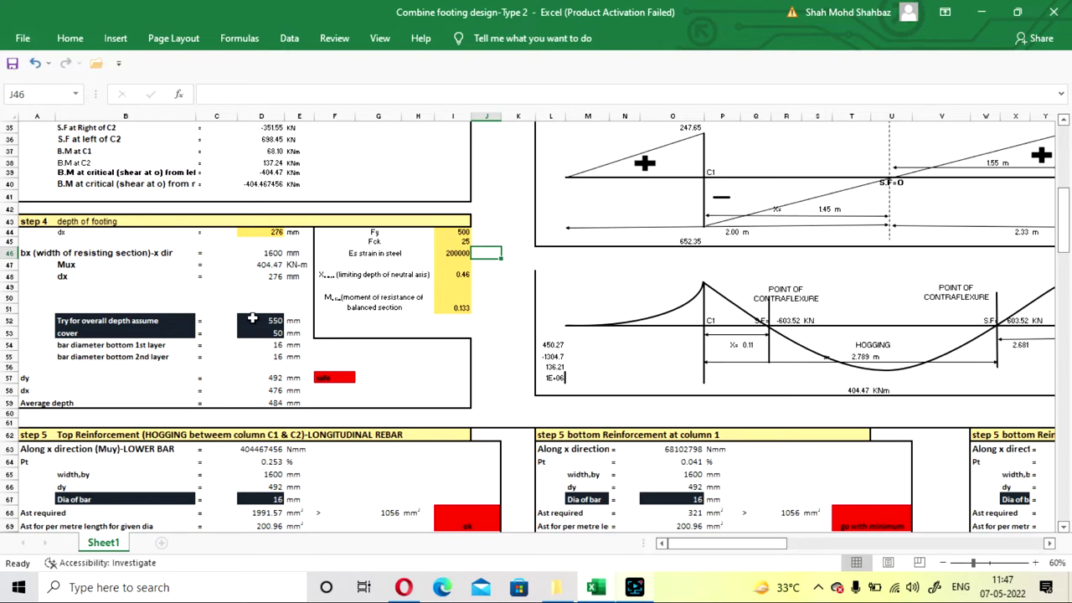
pyautogui.click(256, 324)
pyautogui.write('5')
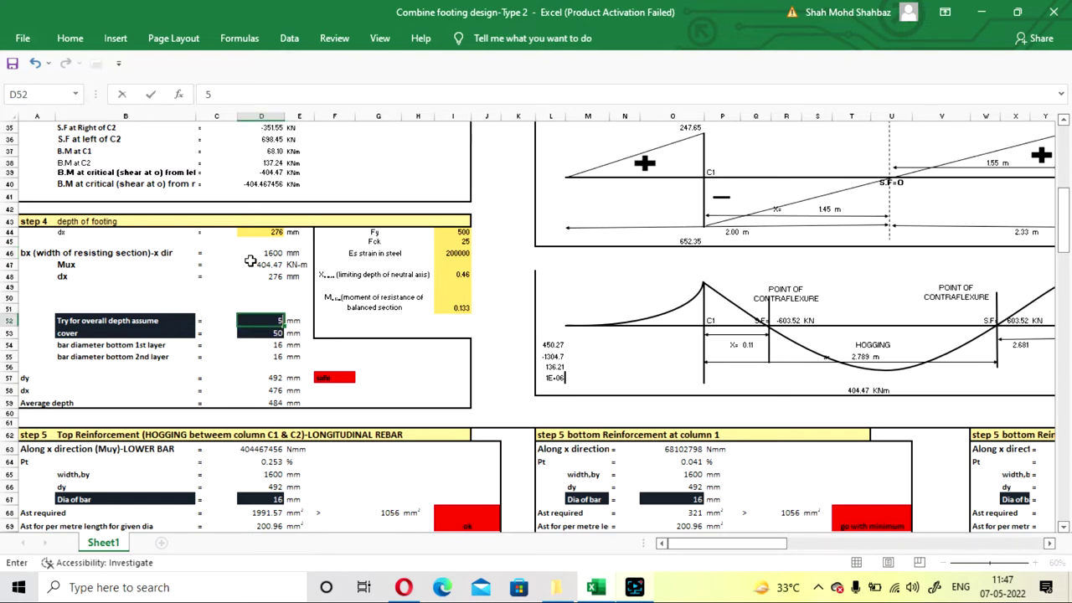
pyautogui.press('Return')
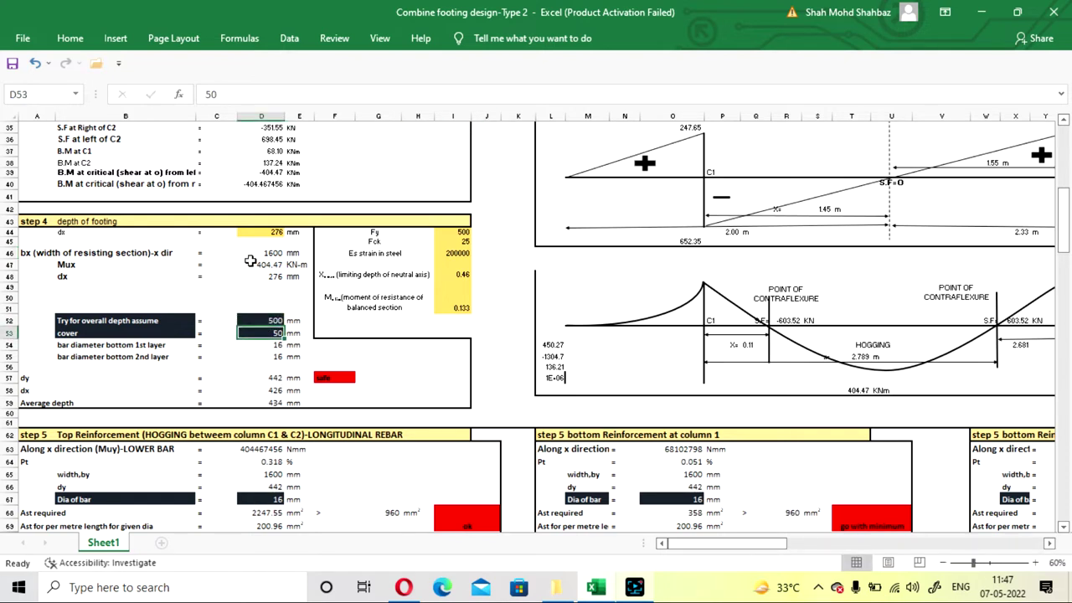
pyautogui.click(260, 349)
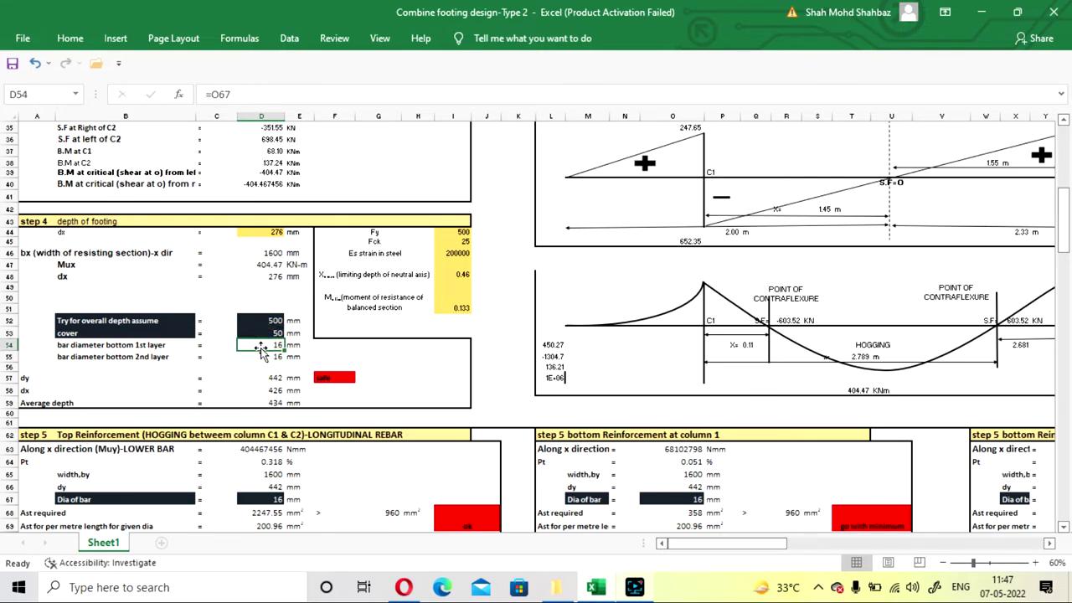
pyautogui.doubleClick(261, 351)
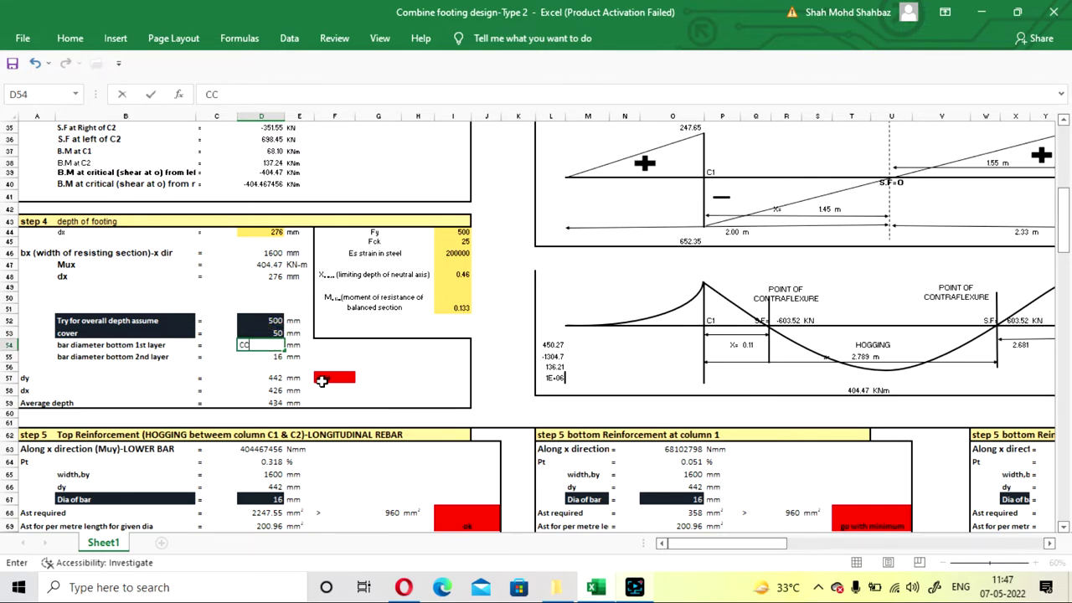
pyautogui.press('Escape')
pyautogui.click(353, 355)
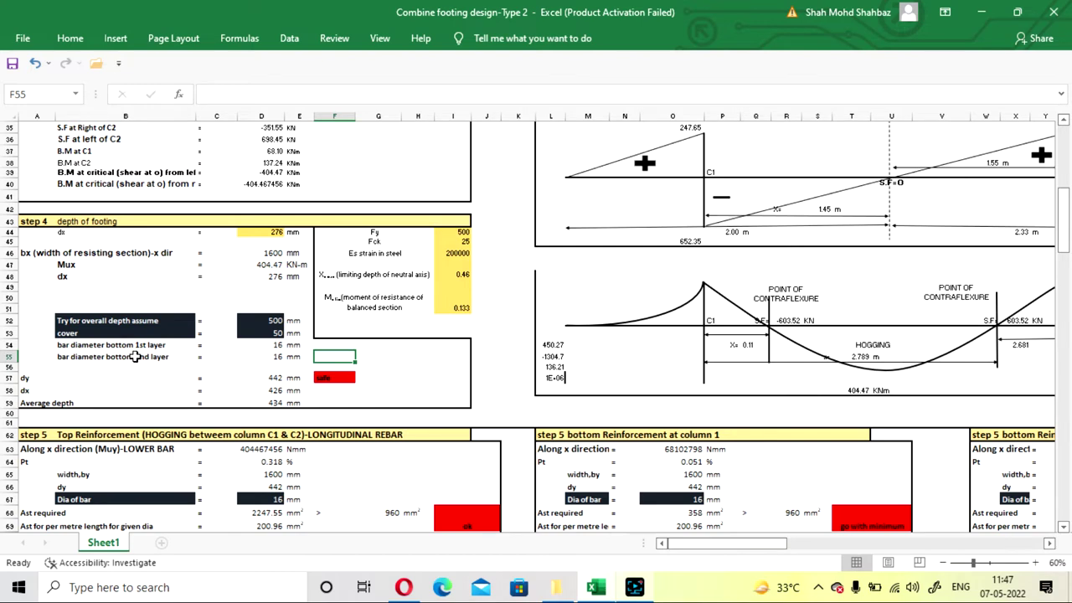
# - Inspect the formula of the bottom 1st layer bar diameter and locate its source cell in the step 5 reinforcement tables
pyautogui.scroll(-2, 151, 335)
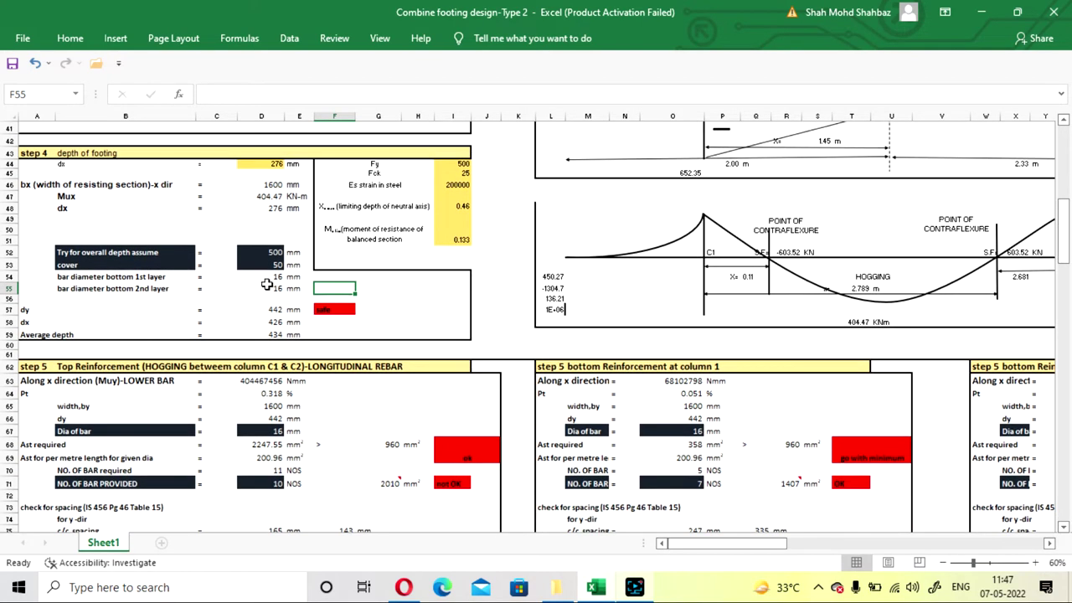
pyautogui.click(265, 278)
pyautogui.click(268, 94)
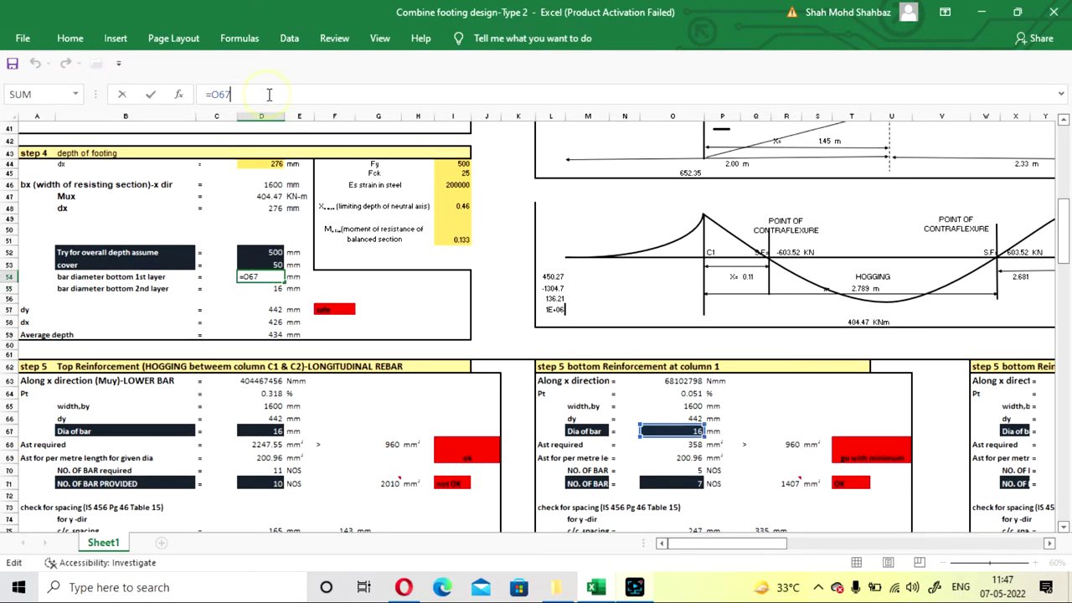
pyautogui.scroll(-12, 402, 280)
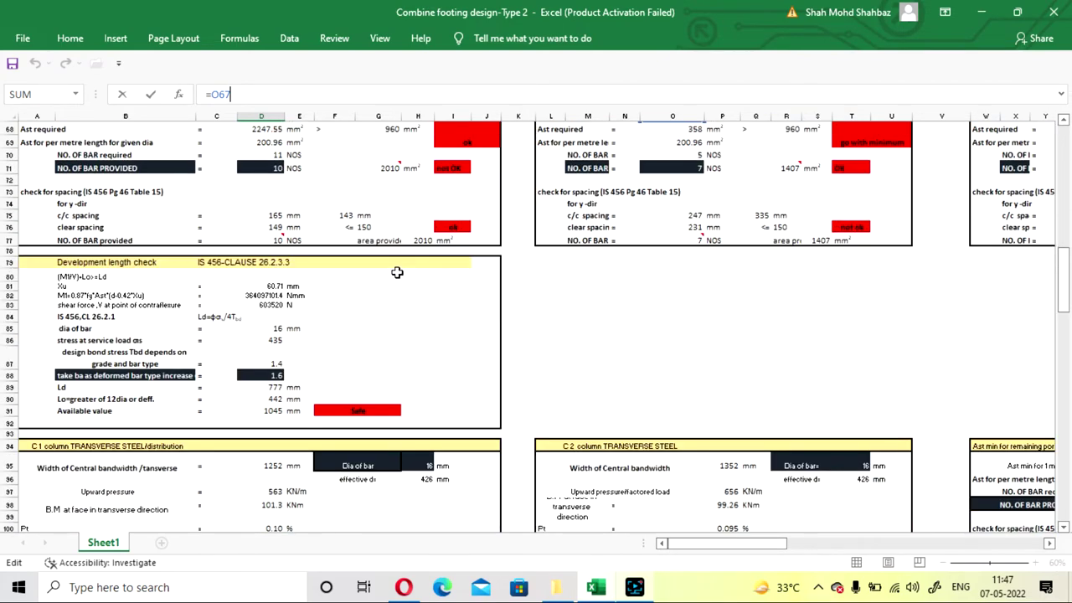
pyautogui.scroll(6, 186, 346)
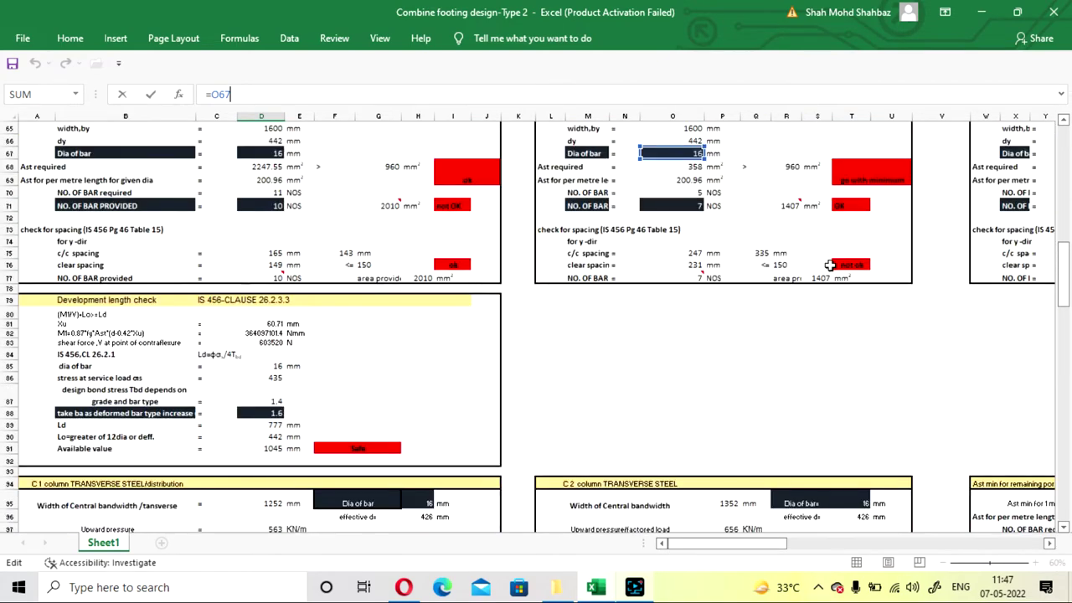
pyautogui.scroll(1, 753, 251)
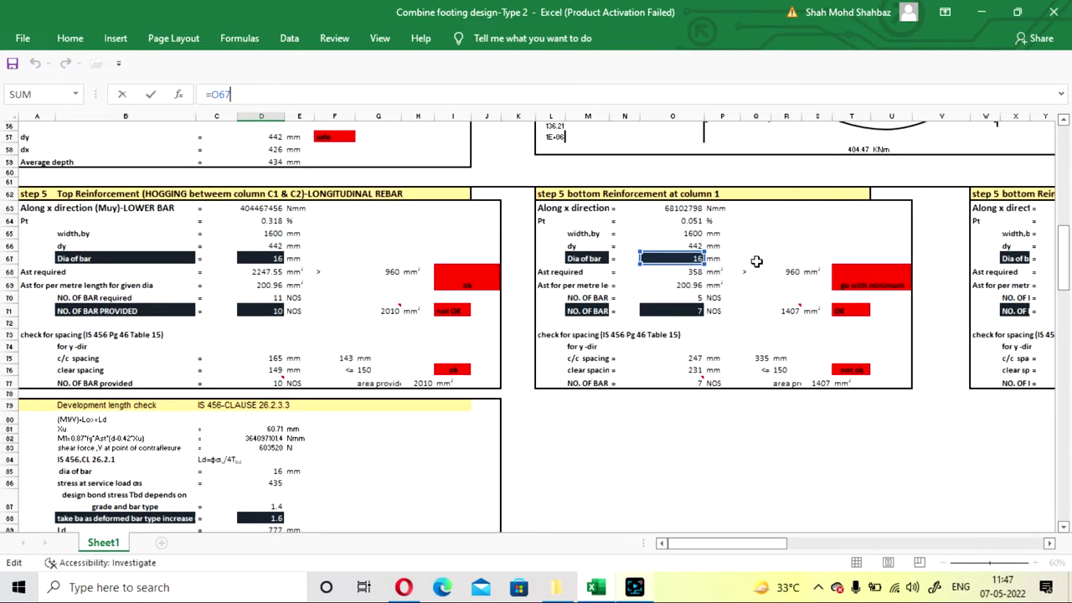
pyautogui.scroll(1, 756, 261)
pyautogui.scroll(2, 756, 261)
pyautogui.click(417, 240)
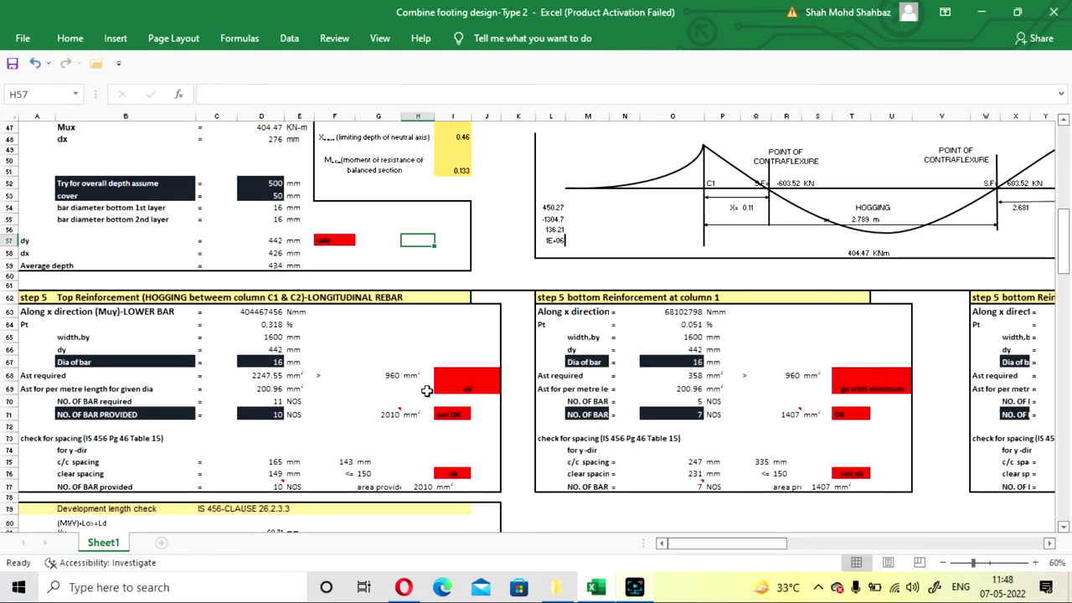
# - Review the development length check, the C1 and C2 transverse steel tables, the column 2 bottom reinforcement and the footing reinforcement drawing
pyautogui.scroll(-3, 425, 379)
pyautogui.scroll(-8, 425, 380)
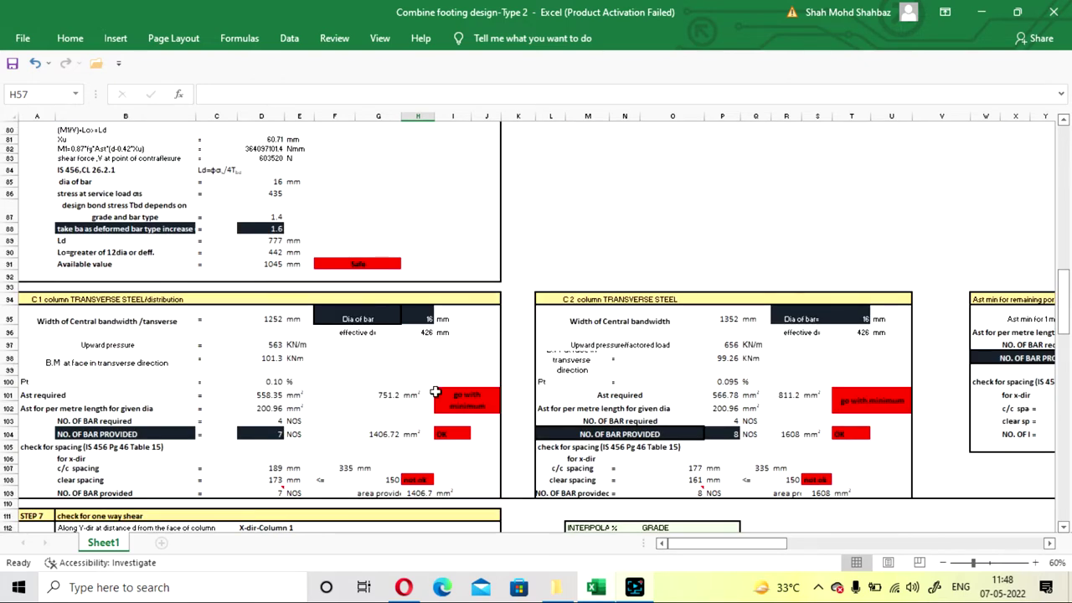
pyautogui.moveTo(735, 544); pyautogui.dragTo(743, 386)
pyautogui.scroll(-4, 684, 342)
pyautogui.scroll(12, 687, 342)
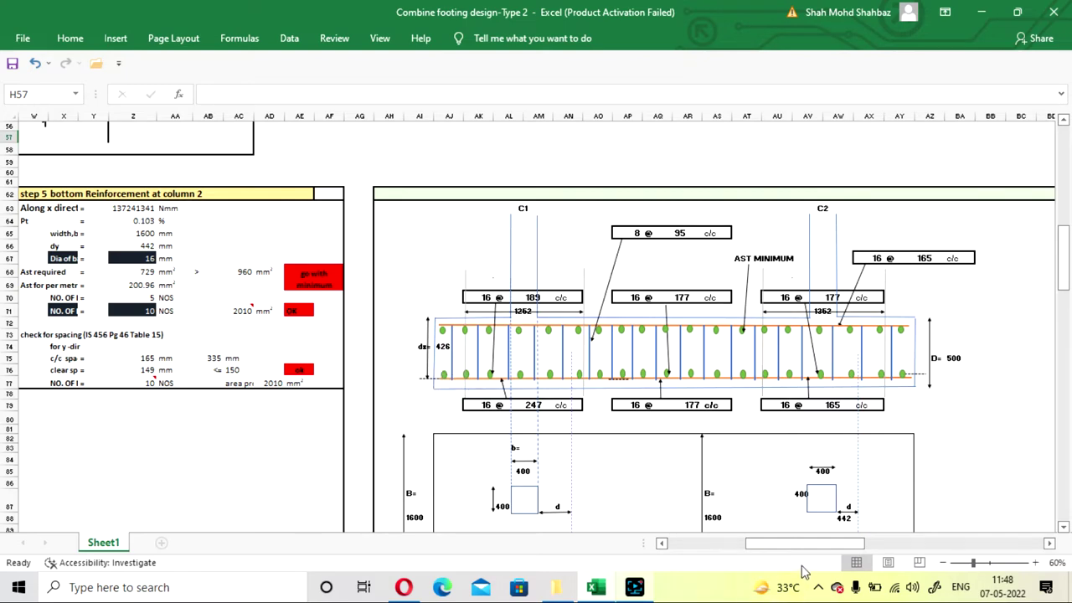
pyautogui.moveTo(806, 545); pyautogui.dragTo(694, 548)
pyautogui.scroll(6, 355, 384)
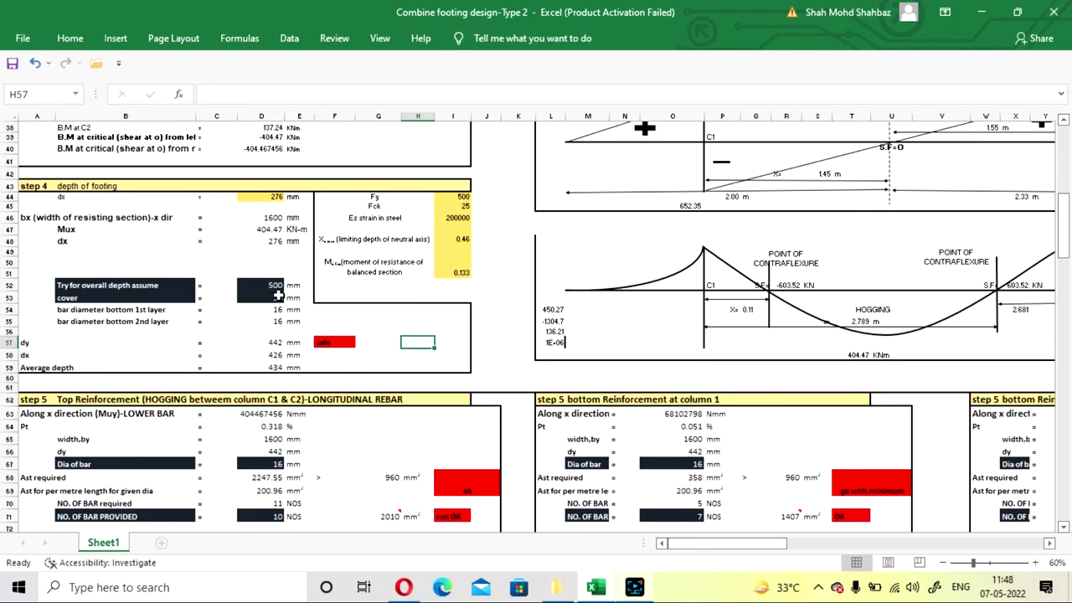
pyautogui.click(266, 309)
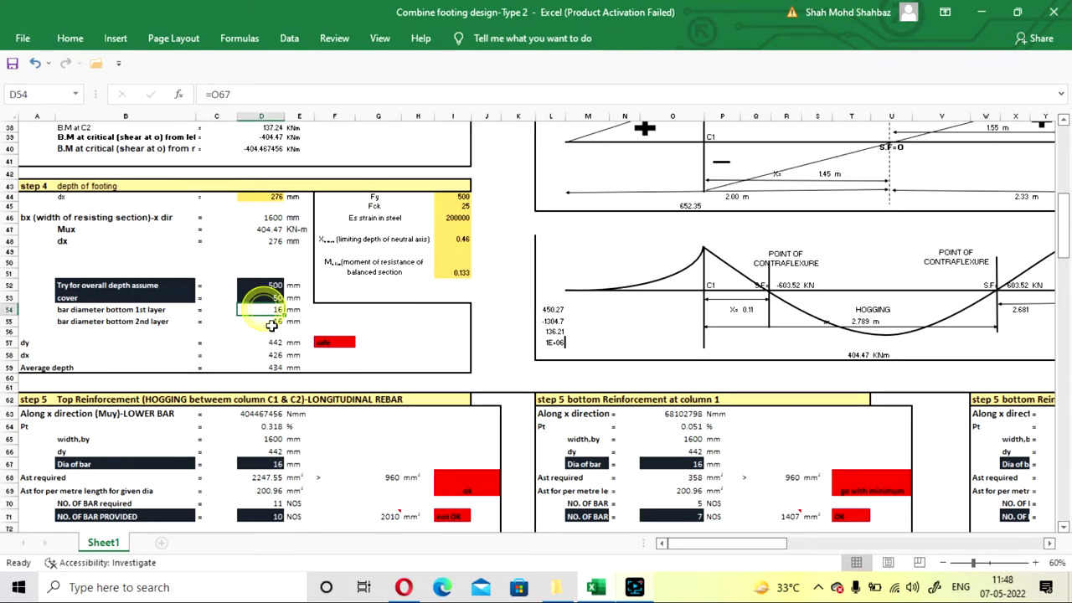
pyautogui.click(447, 333)
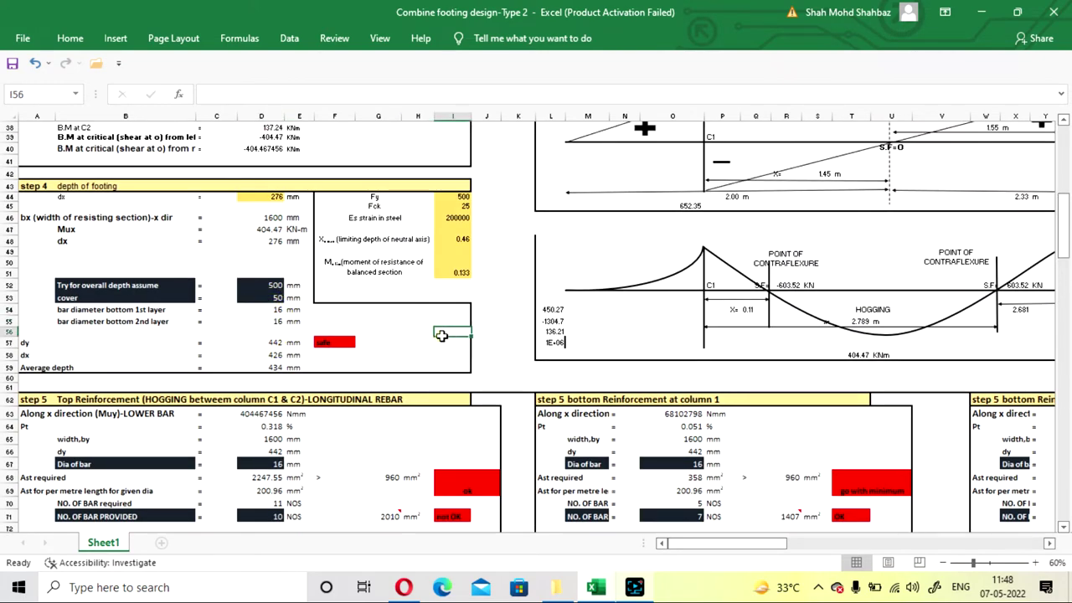
pyautogui.click(380, 43)
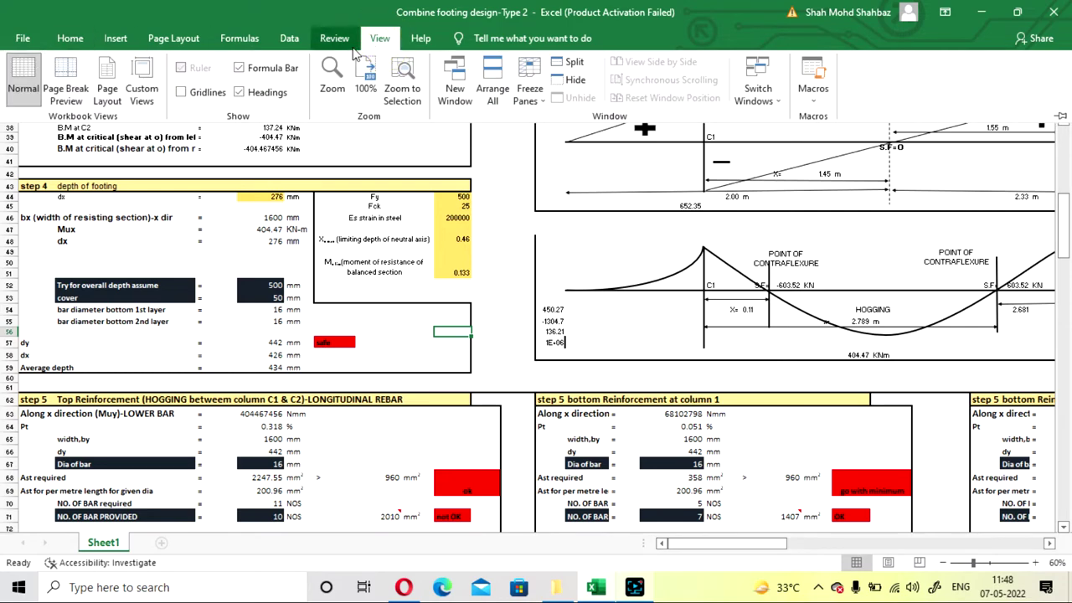
pyautogui.click(343, 41)
pyautogui.click(69, 38)
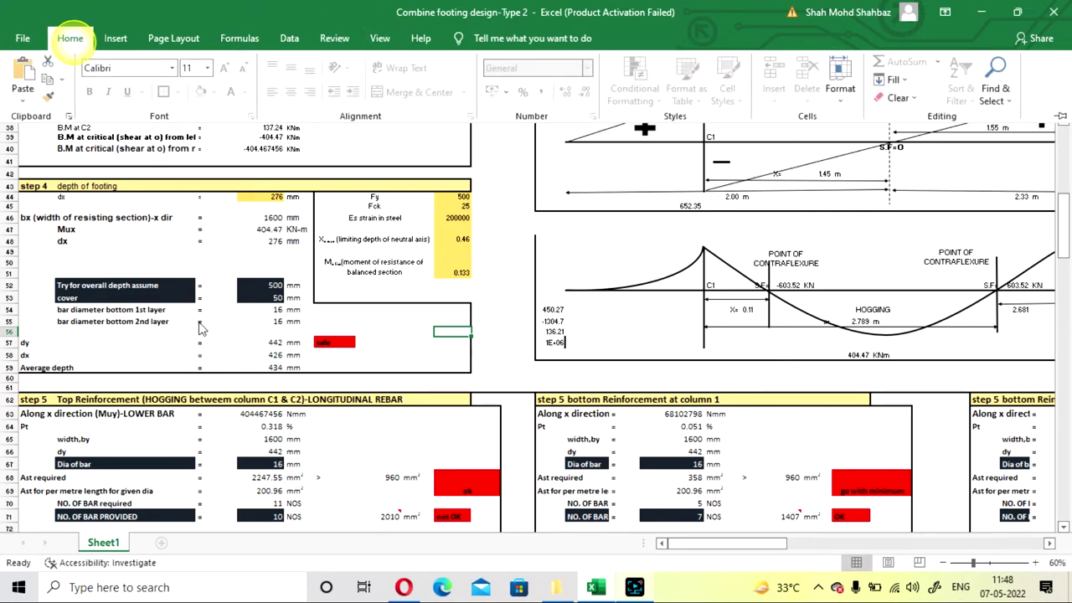
pyautogui.click(352, 311)
# - Inspect the formulas of the bottom 1st and 2nd layer bar diameters and trace the 1st layer reference to the column 1 reinforcement table
pyautogui.click(267, 309)
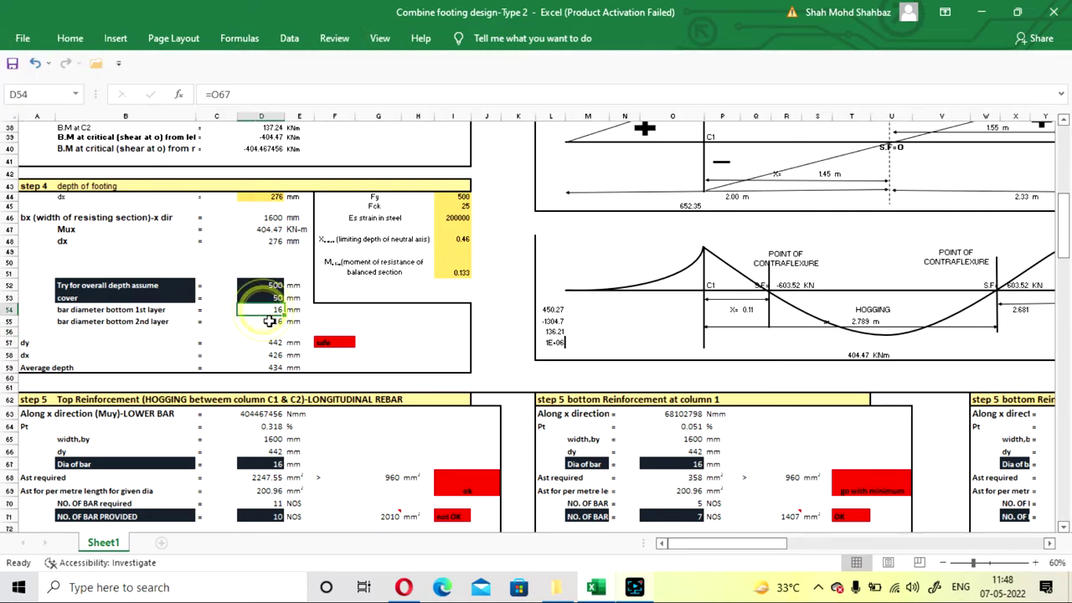
pyautogui.click(268, 321)
pyautogui.click(262, 310)
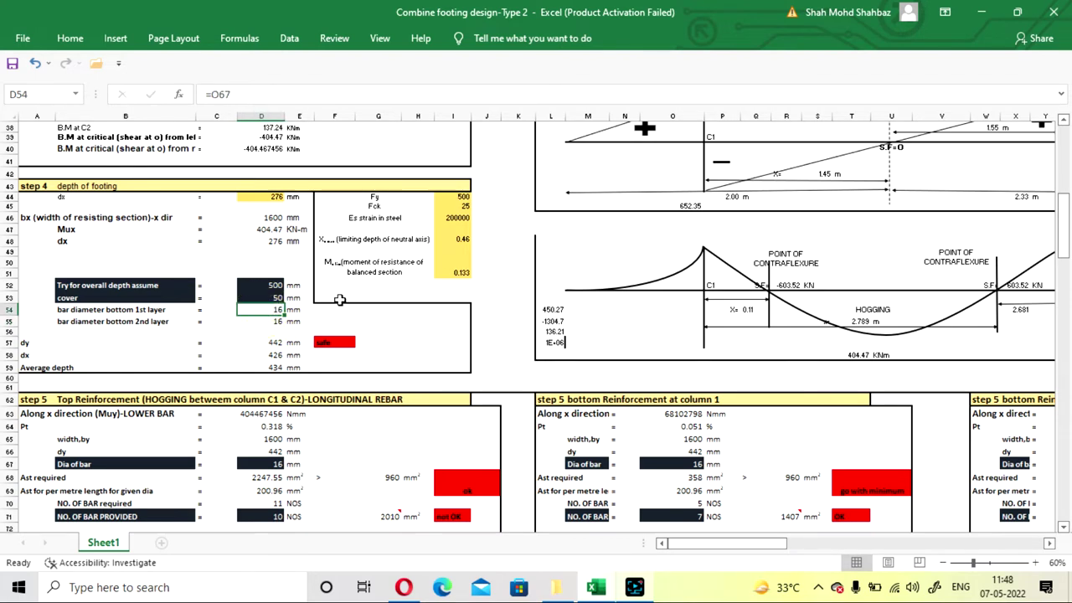
pyautogui.click(263, 98)
pyautogui.scroll(-2, 391, 304)
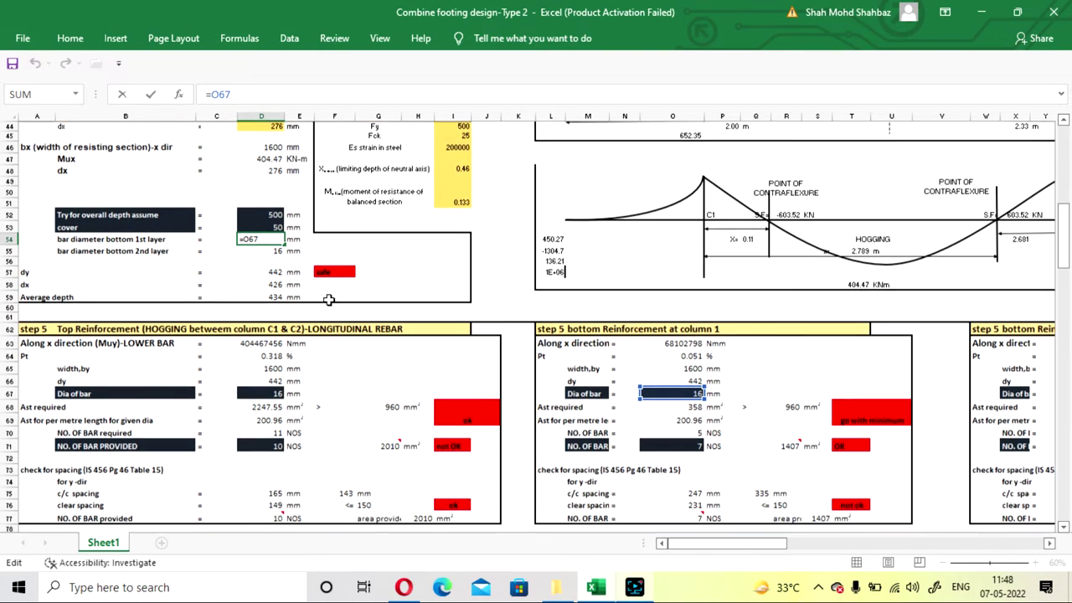
pyautogui.click(422, 272)
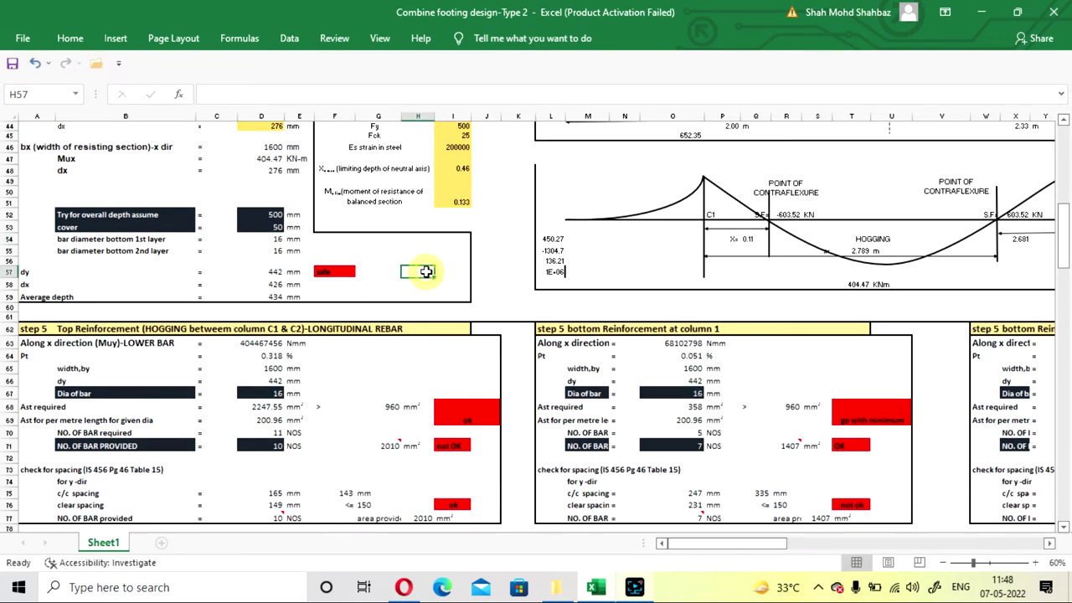
pyautogui.scroll(-1, 662, 381)
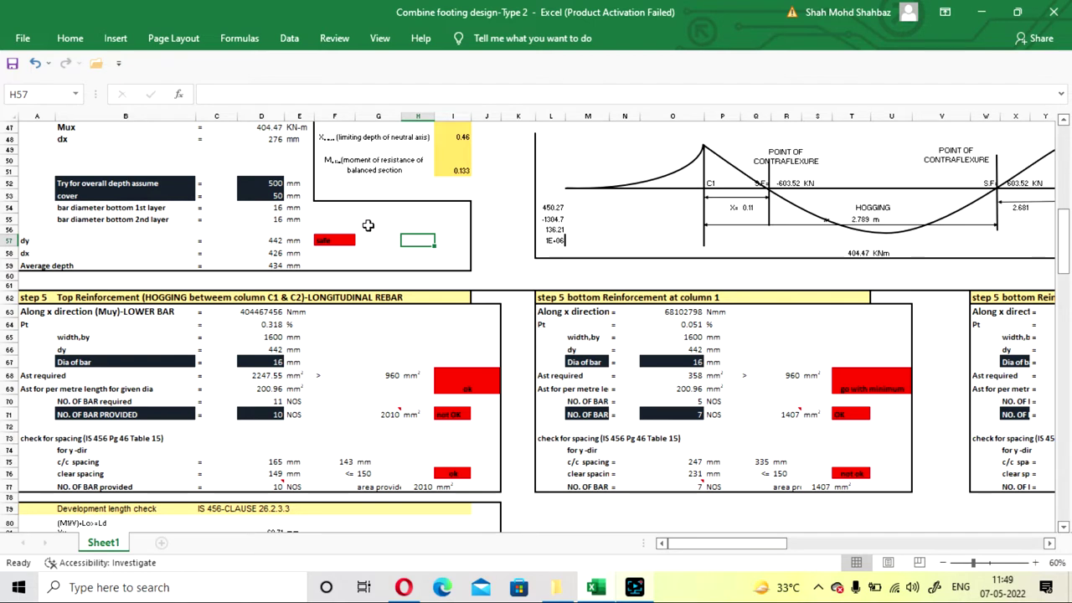
pyautogui.click(261, 207)
pyautogui.write('=O67')
pyautogui.click(319, 93)
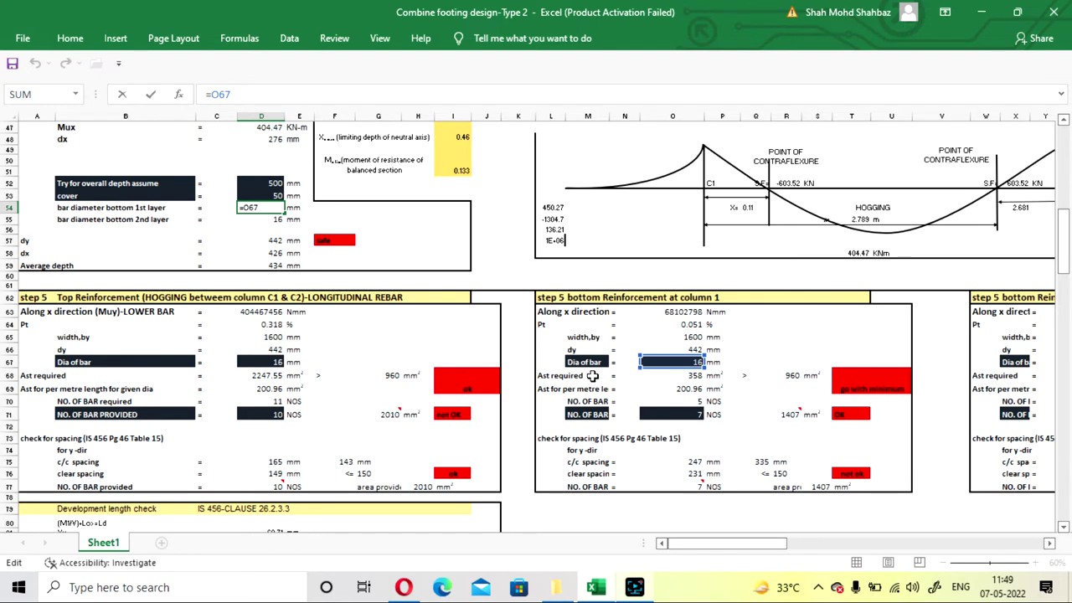
pyautogui.click(423, 243)
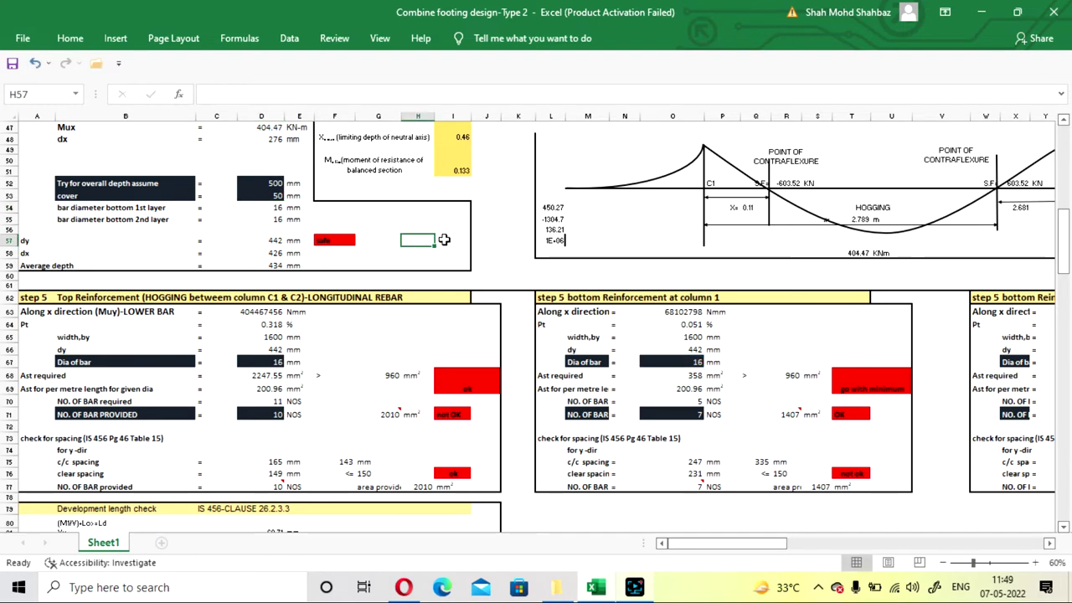
pyautogui.click(444, 239)
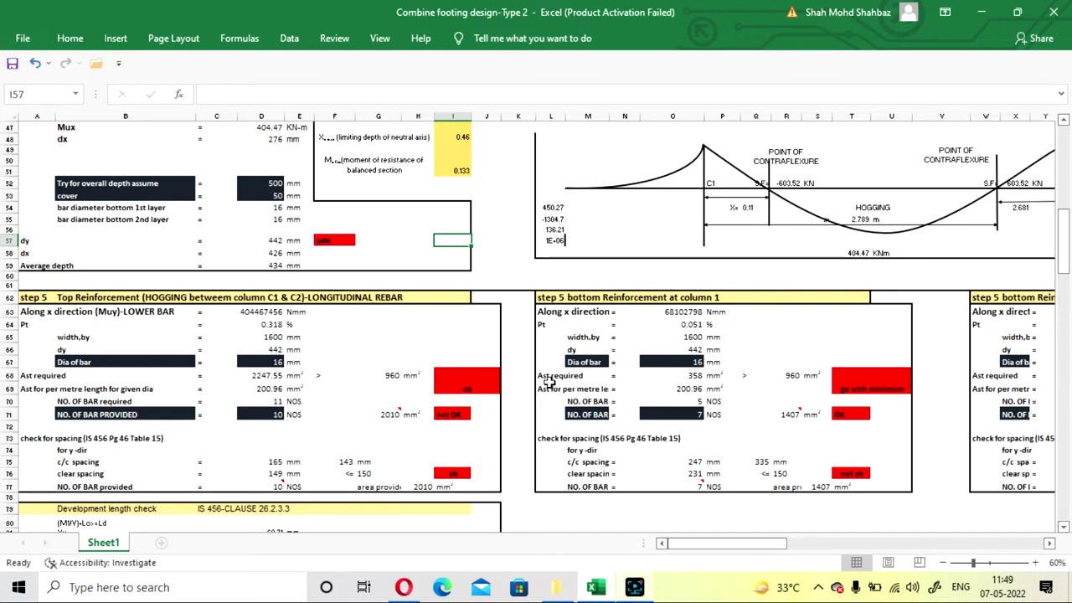
# - Review the step 4 effective and average depths, the step 5 reinforcement tables and the footing reinforcement drawing
pyautogui.scroll(1, 370, 292)
pyautogui.scroll(1, 374, 283)
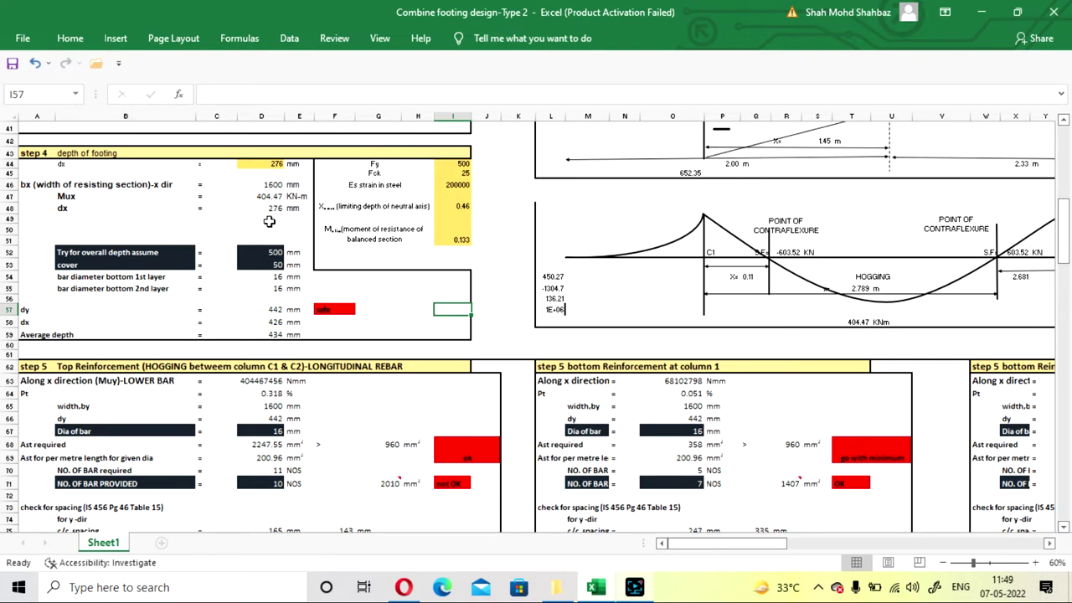
pyautogui.click(390, 299)
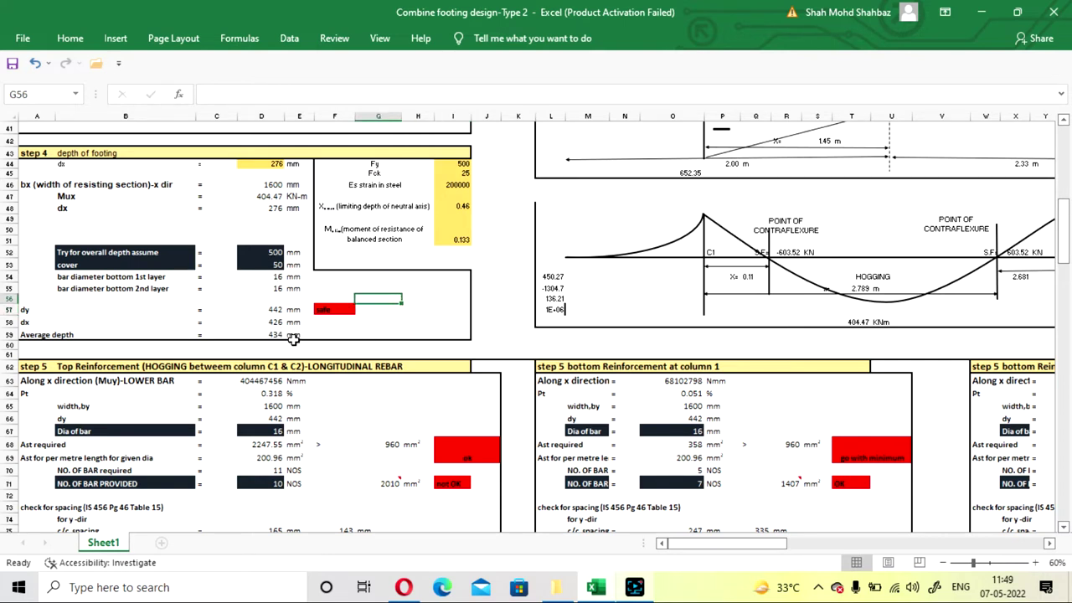
pyautogui.click(418, 303)
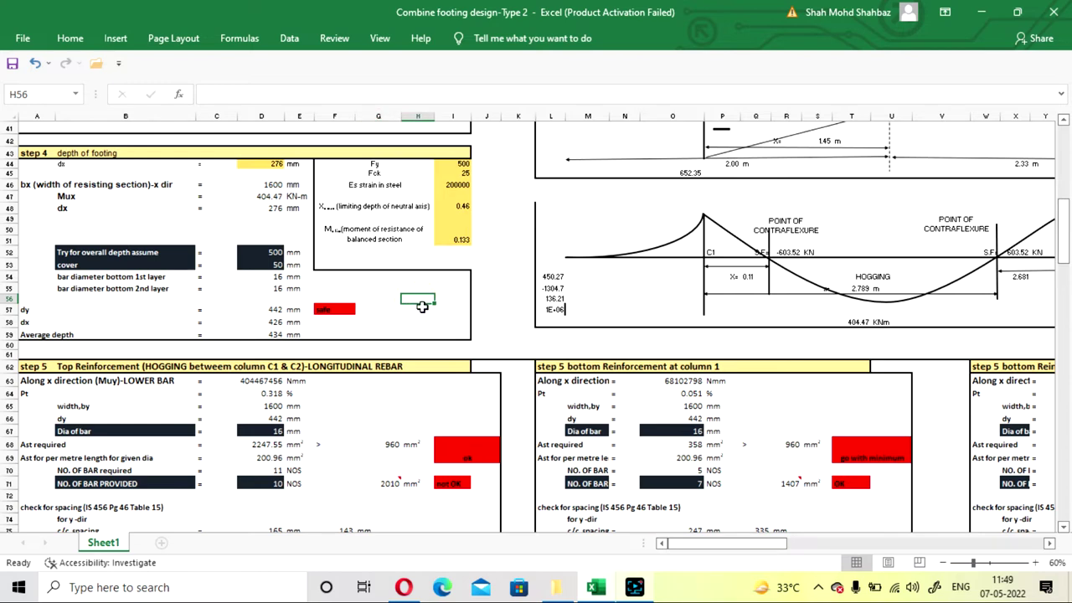
pyautogui.scroll(-2, 421, 307)
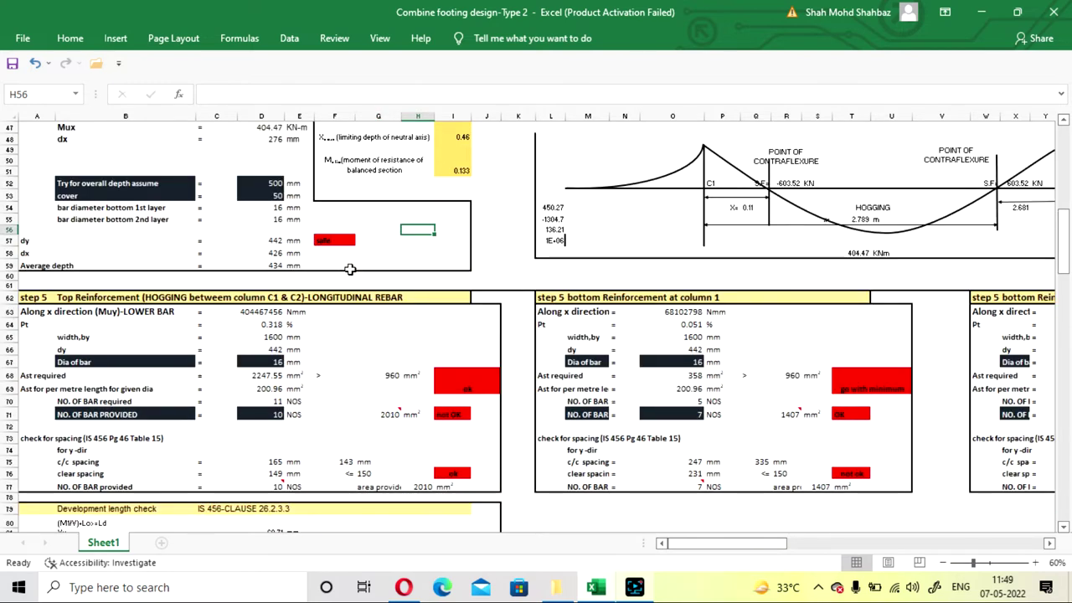
pyautogui.scroll(-3, 360, 303)
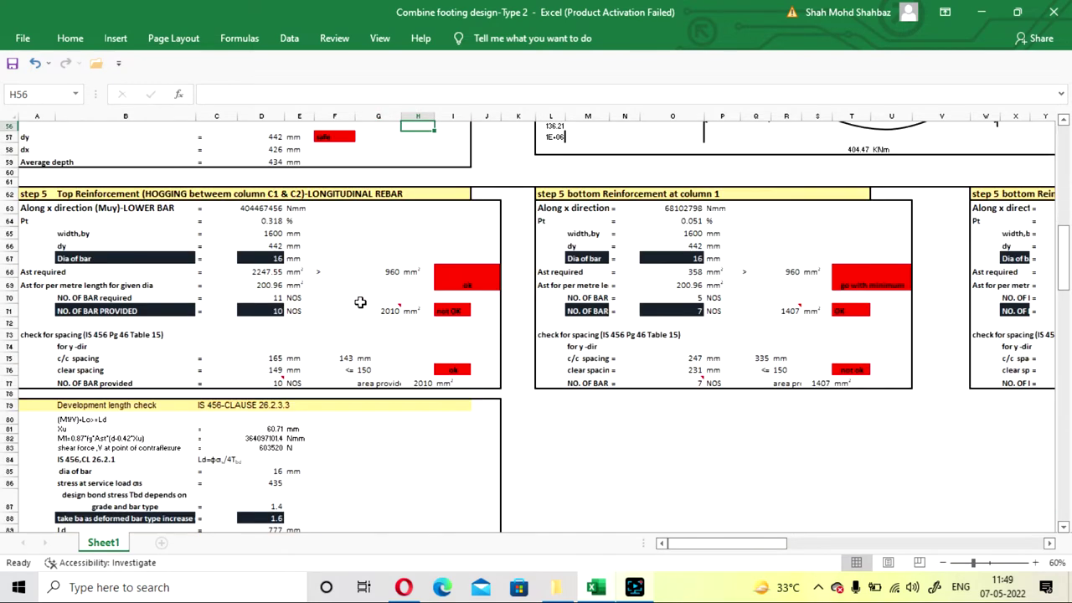
pyautogui.click(613, 459)
pyautogui.scroll(2, 487, 371)
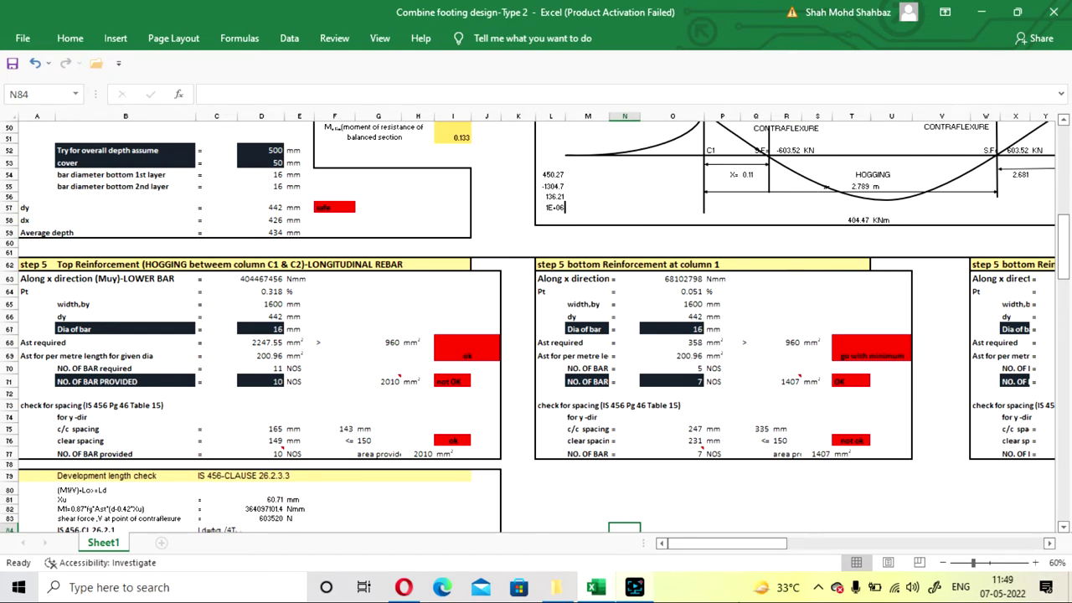
pyautogui.moveTo(702, 548); pyautogui.dragTo(771, 548)
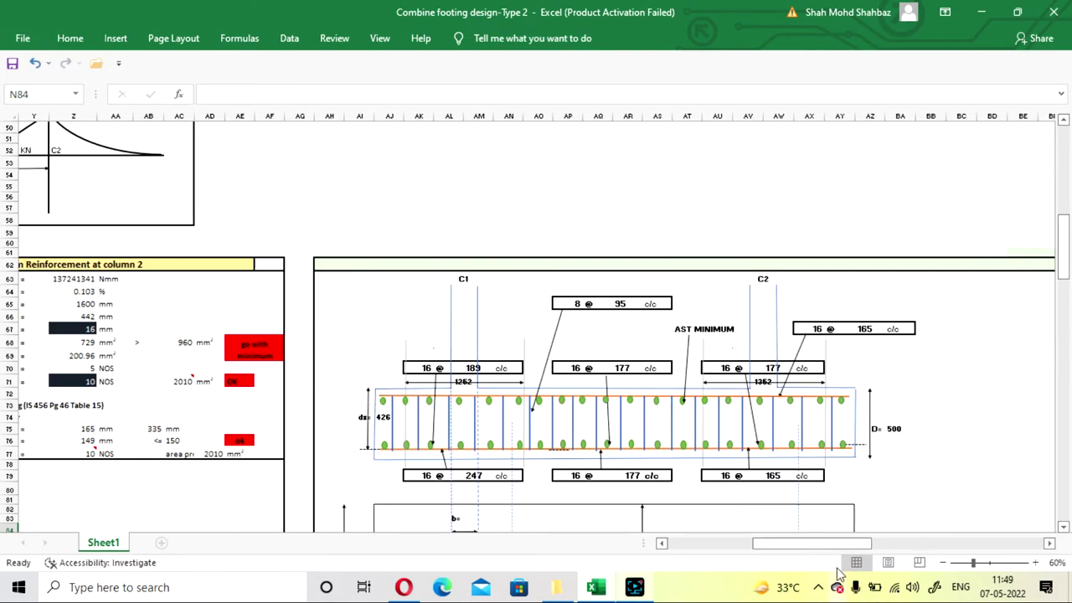
pyautogui.moveTo(833, 544); pyautogui.dragTo(743, 544)
# - Check the Pt and required Ast rows of the step 5 top reinforcement table and enter 16 mm as its bar diameter
pyautogui.click(319, 314)
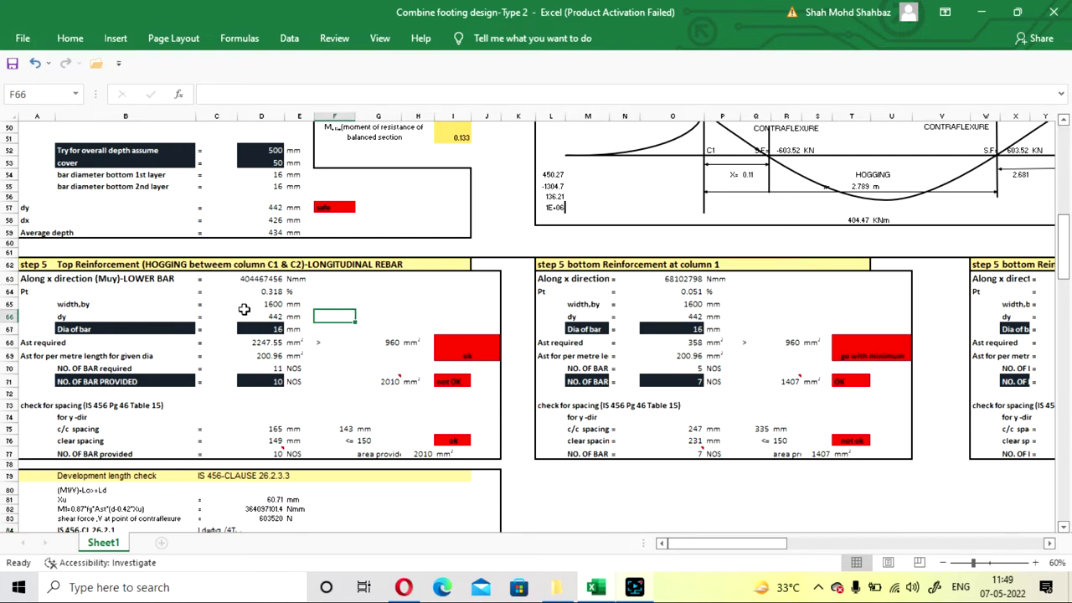
pyautogui.click(263, 293)
pyautogui.click(393, 292)
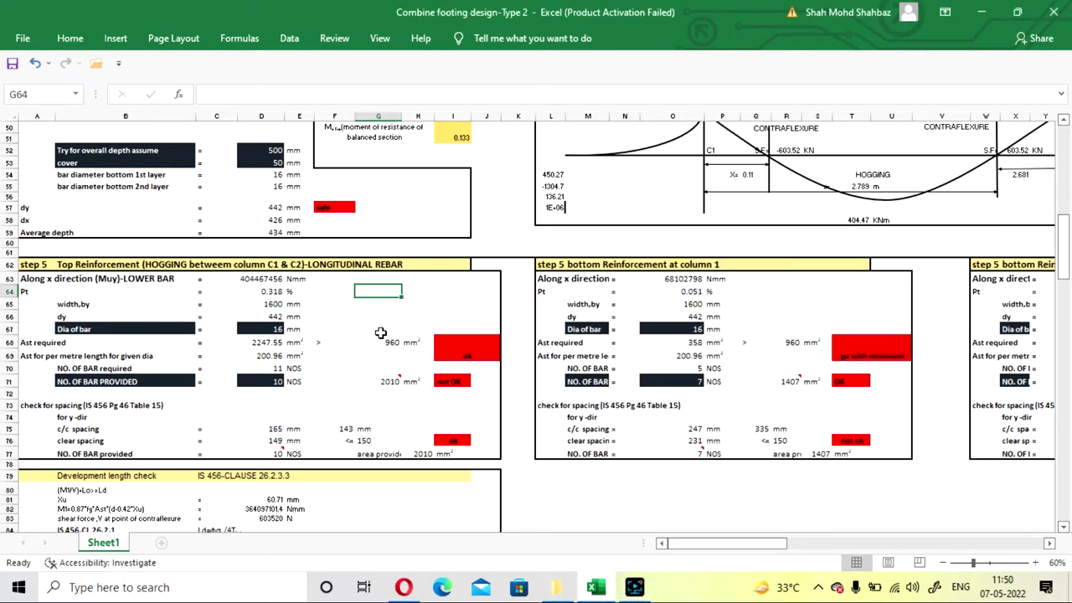
pyautogui.click(335, 341)
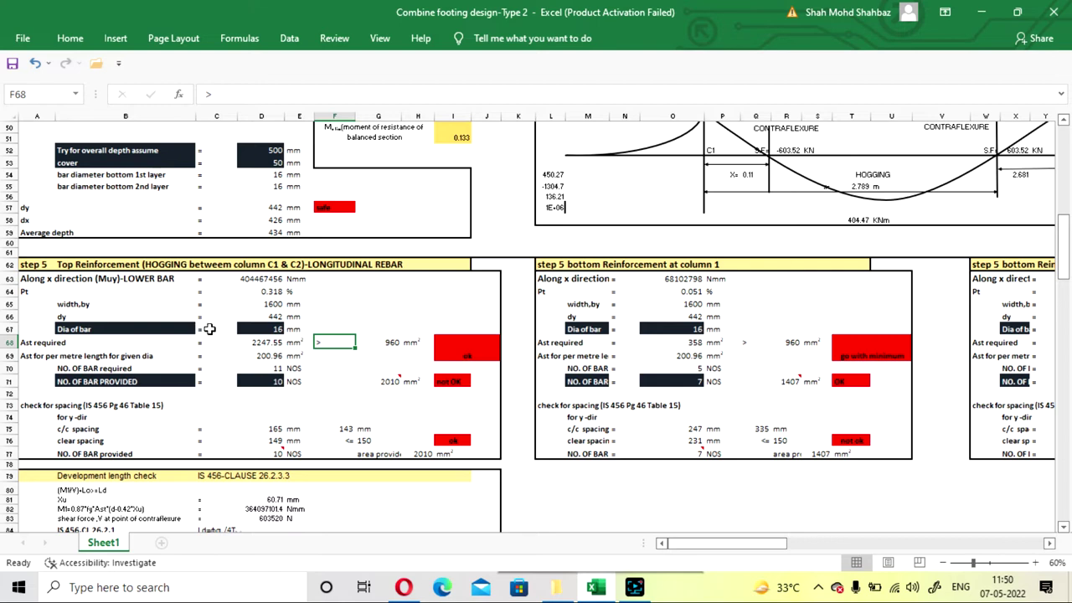
pyautogui.click(245, 329)
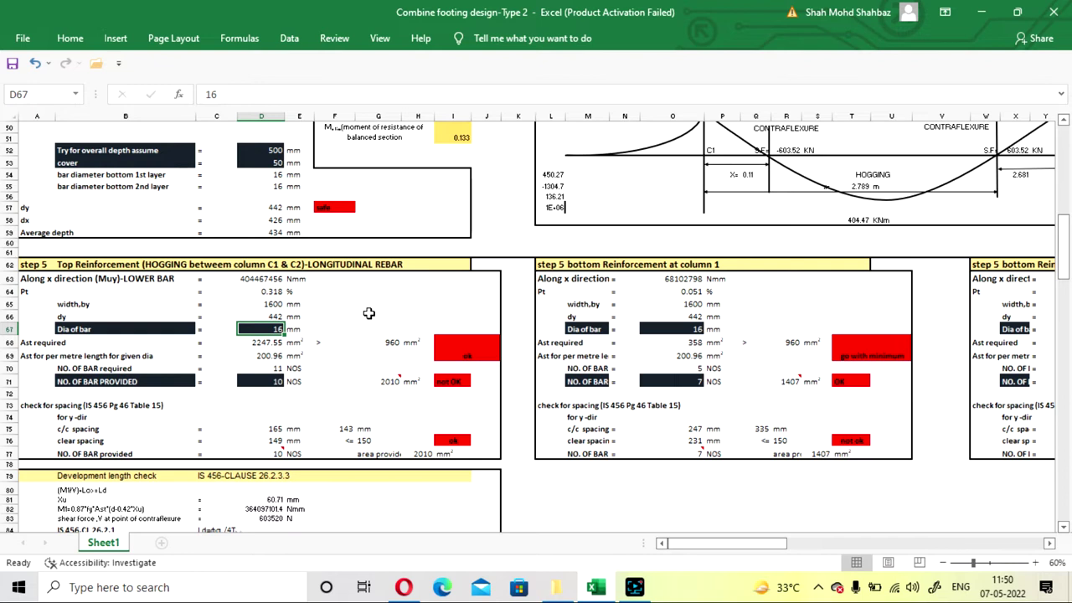
pyautogui.write('1')
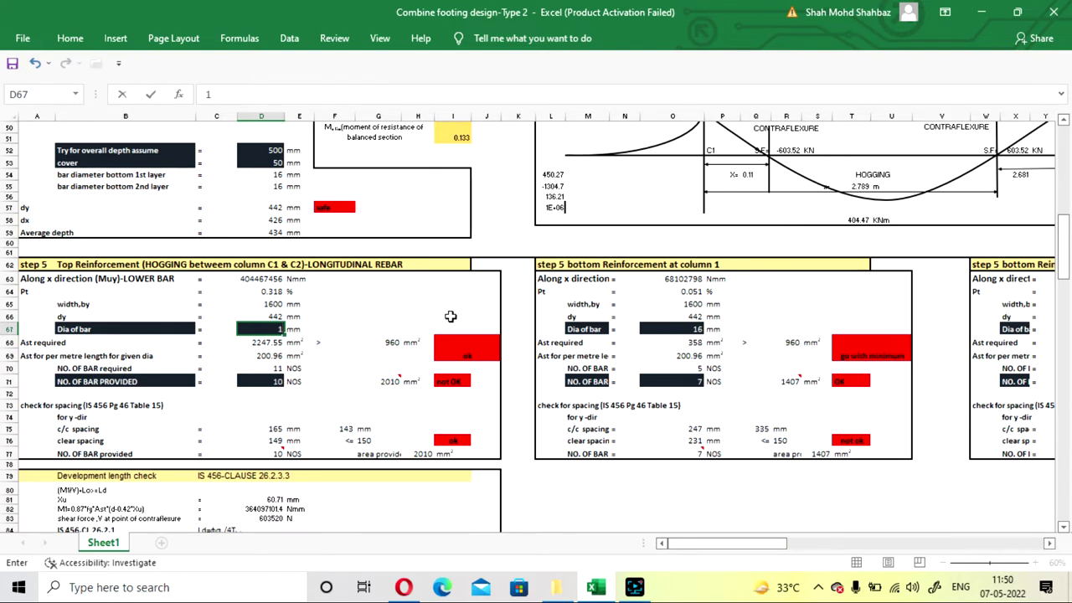
pyautogui.write('6')
pyautogui.press('Return')
pyautogui.click(407, 315)
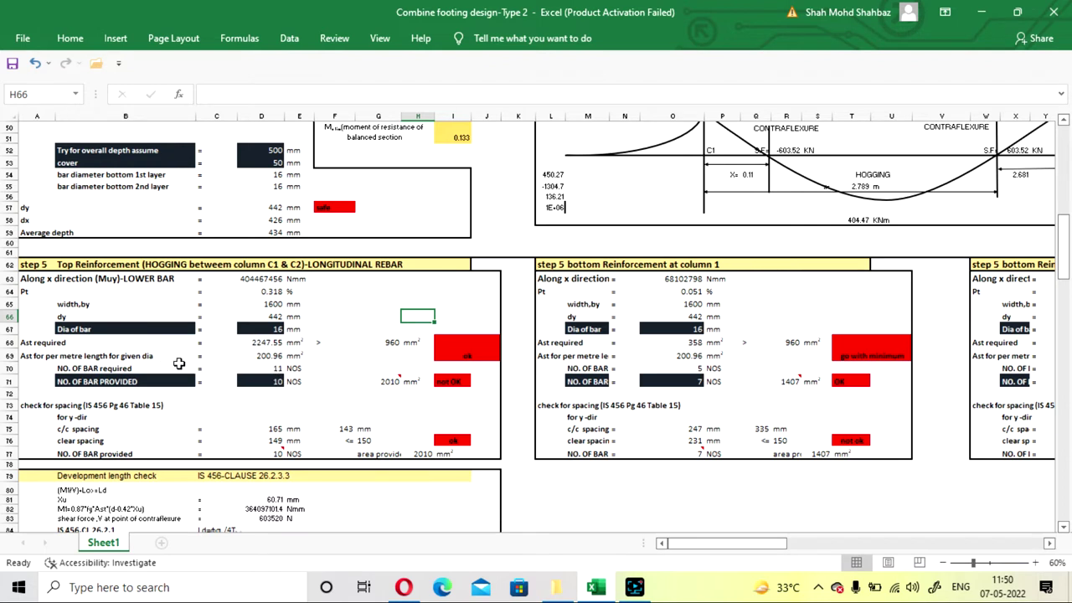
# - Try 11 as the number of bars provided for the step 5 top reinforcement
pyautogui.click(268, 380)
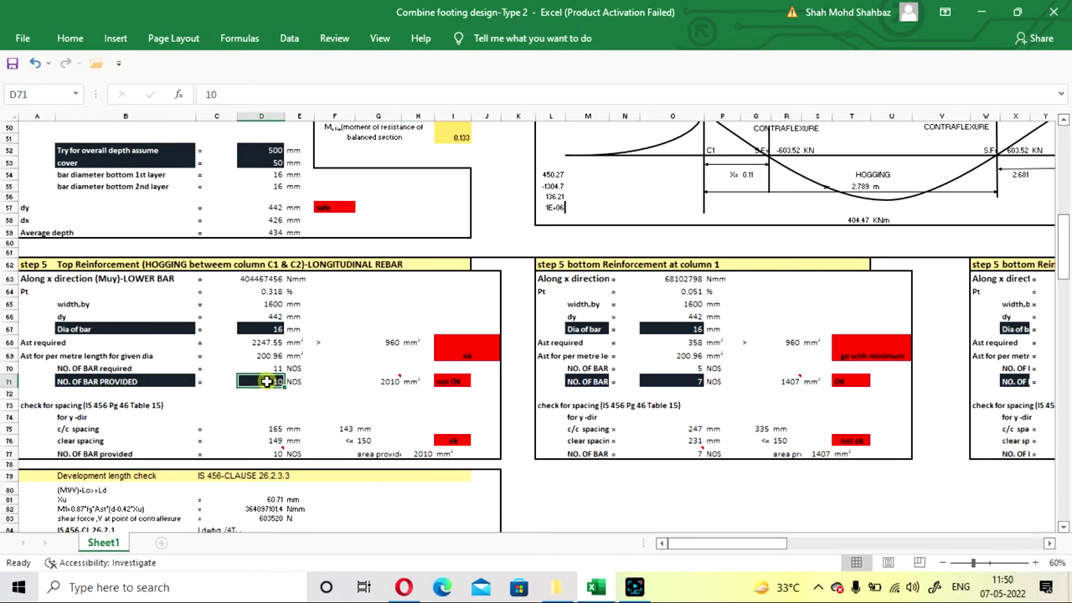
pyautogui.write('11')
pyautogui.press('Return')
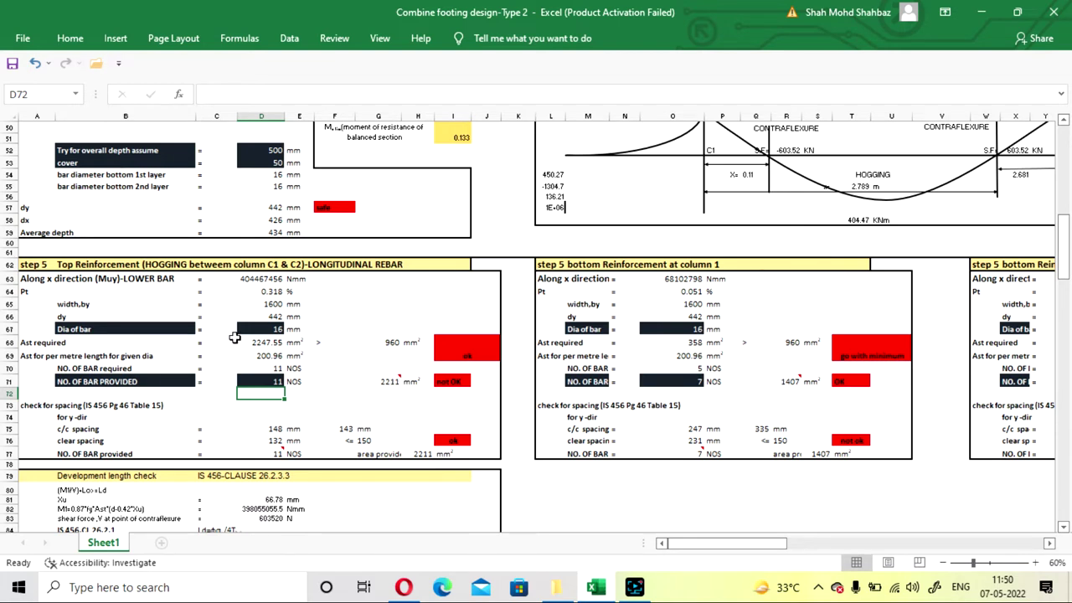
# - Set the number of top reinforcement bars provided to 12 and check the bar spacing labels in the footing drawing
pyautogui.click(272, 381)
pyautogui.write('12')
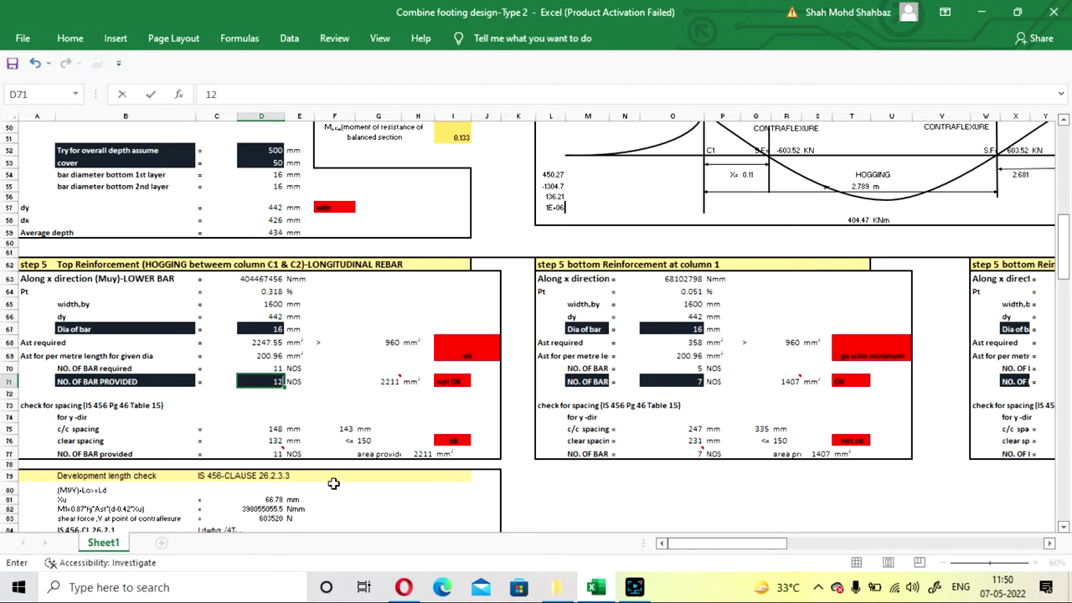
pyautogui.press('Return')
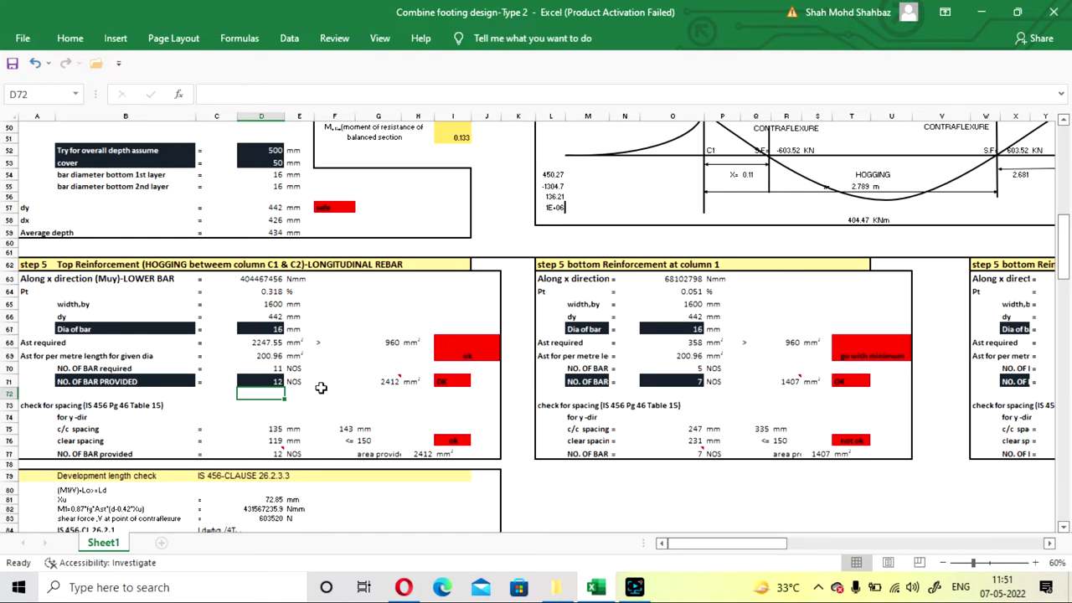
pyautogui.moveTo(684, 547); pyautogui.dragTo(770, 544)
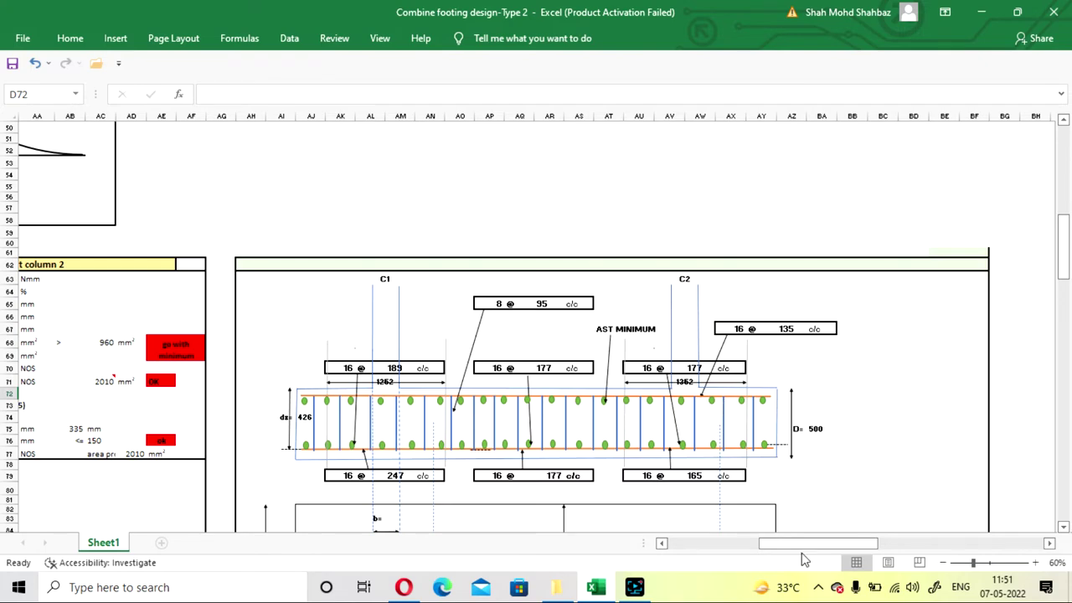
pyautogui.moveTo(819, 546); pyautogui.dragTo(703, 544)
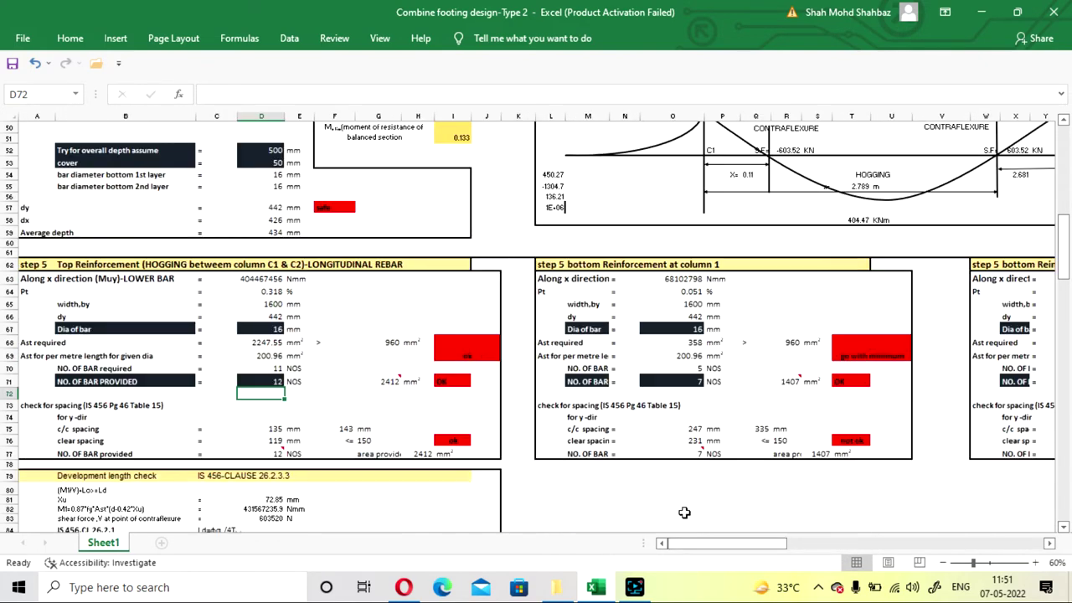
# - Check the bending moment diagram at column 1 and try a 12 mm bar diameter for the bottom reinforcement there
pyautogui.click(649, 491)
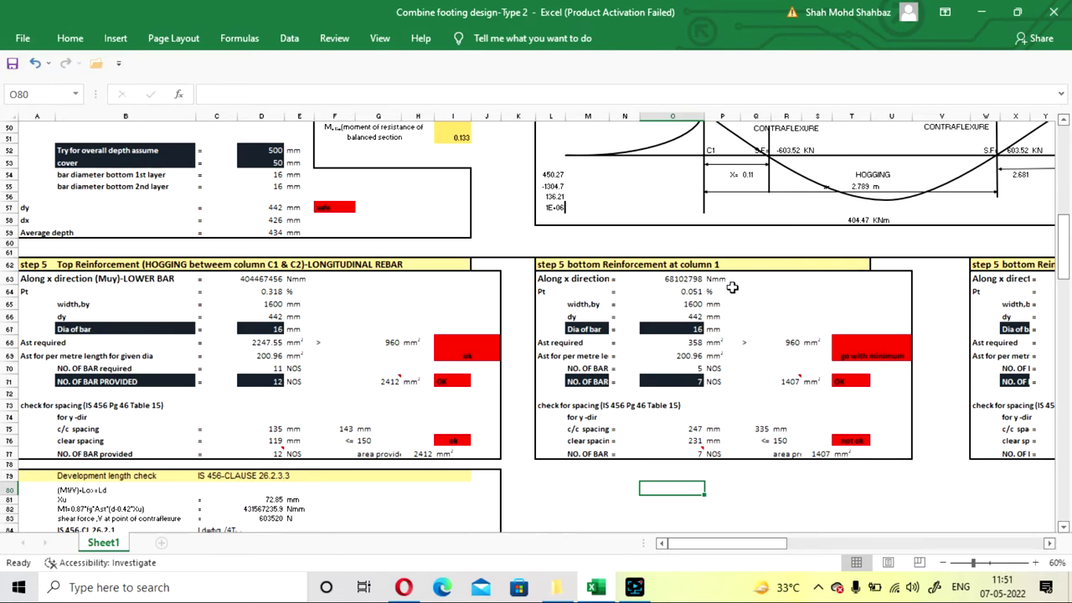
pyautogui.scroll(5, 469, 392)
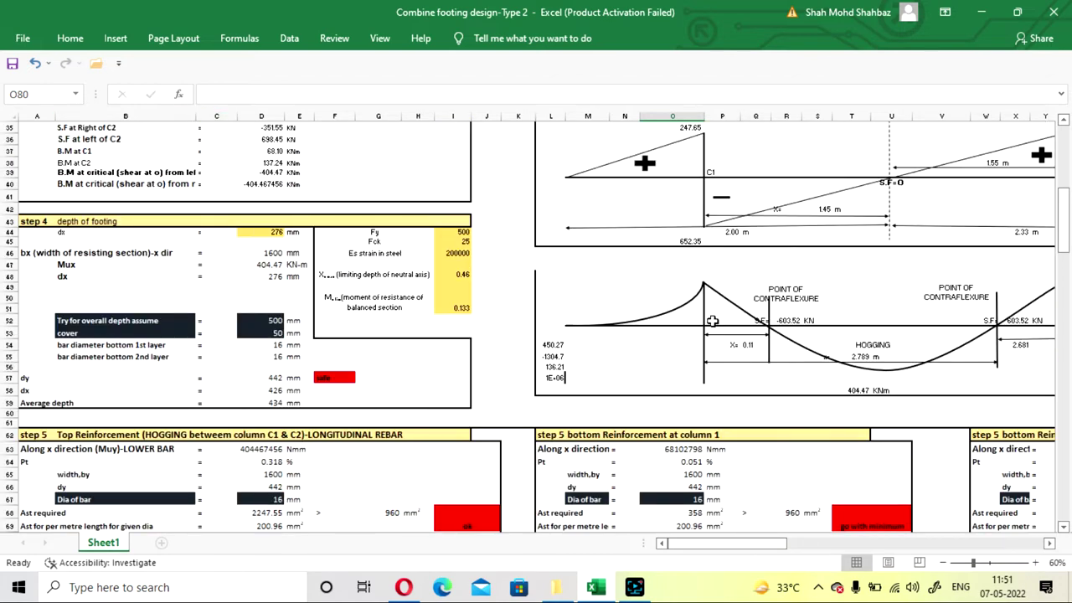
pyautogui.scroll(-2, 716, 326)
pyautogui.scroll(-2, 680, 381)
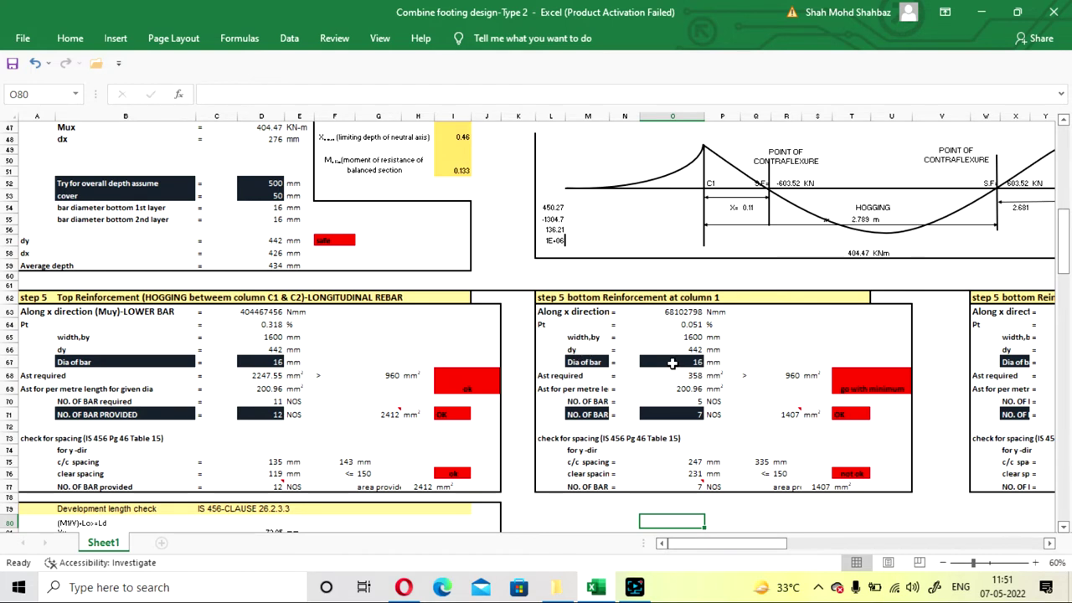
pyautogui.click(671, 362)
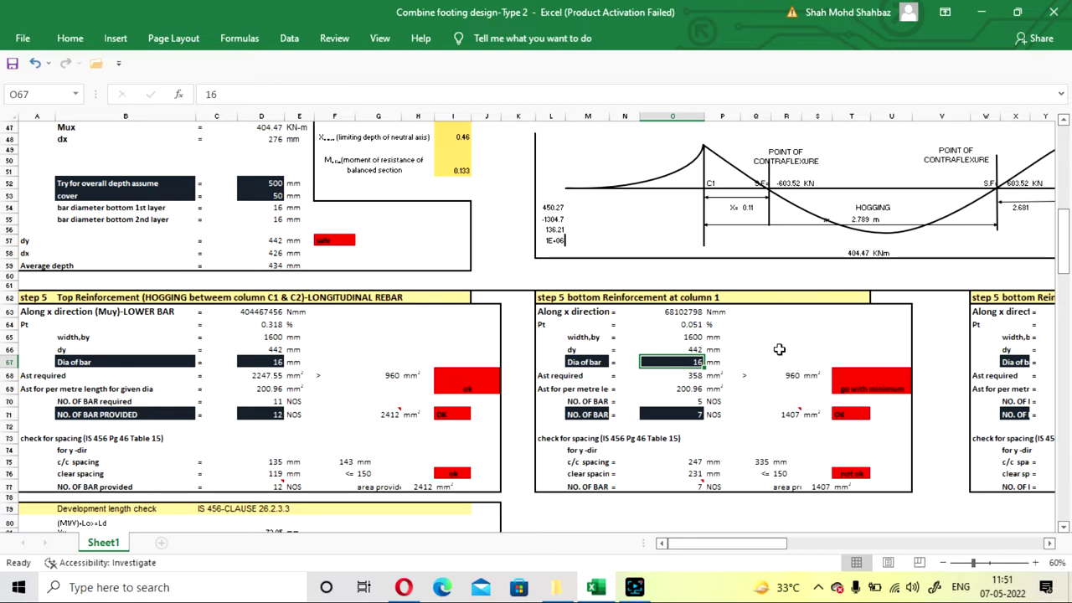
pyautogui.write('1')
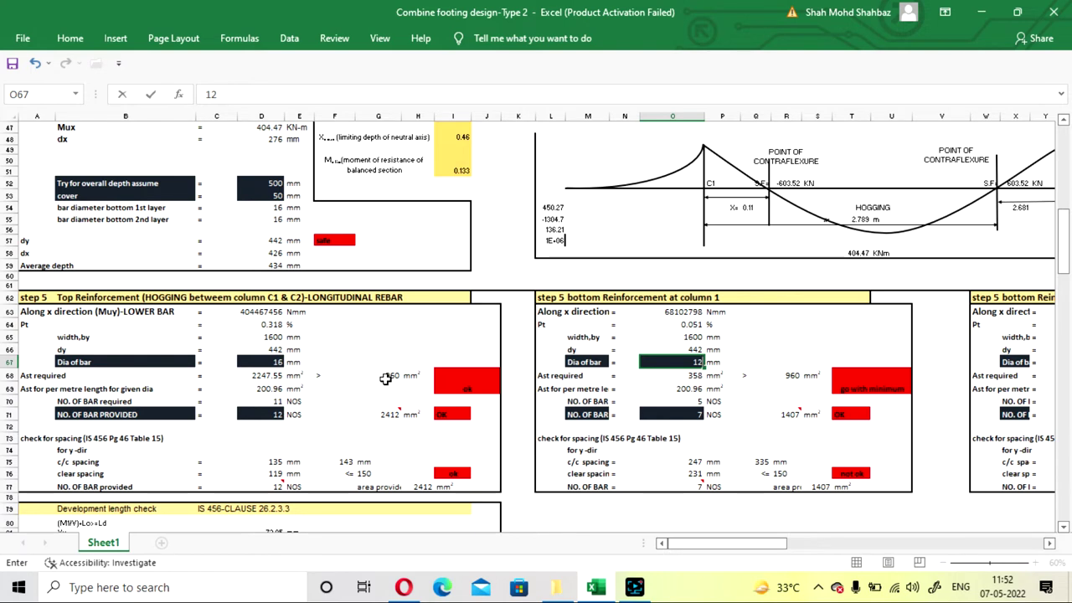
pyautogui.press('Return')
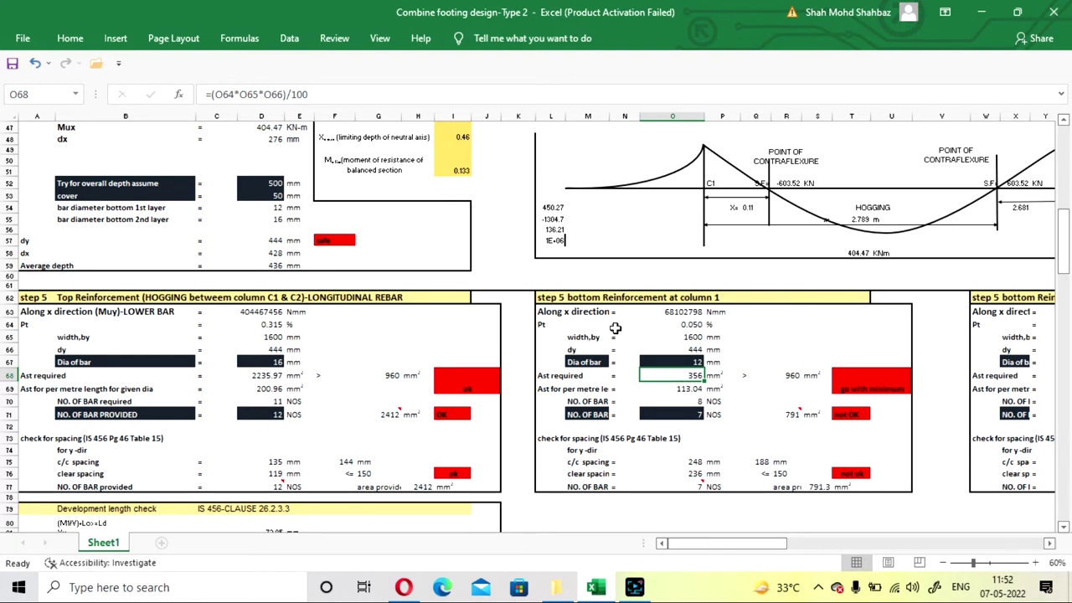
# - Set the bar diameter of the bottom reinforcement at column 1 to 16 mm
pyautogui.click(686, 361)
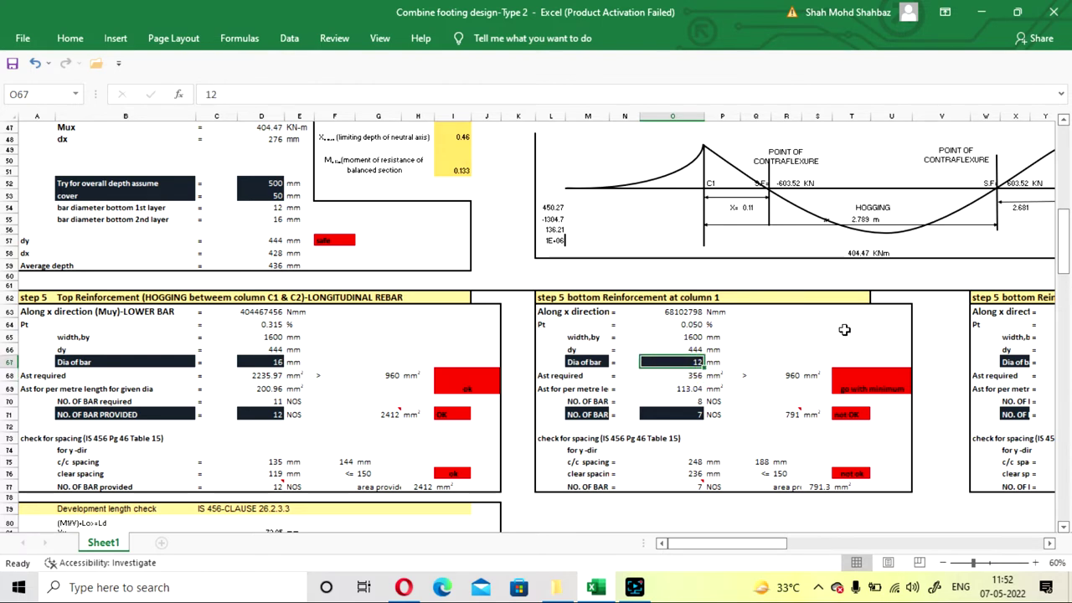
pyautogui.write('16')
pyautogui.press('Return')
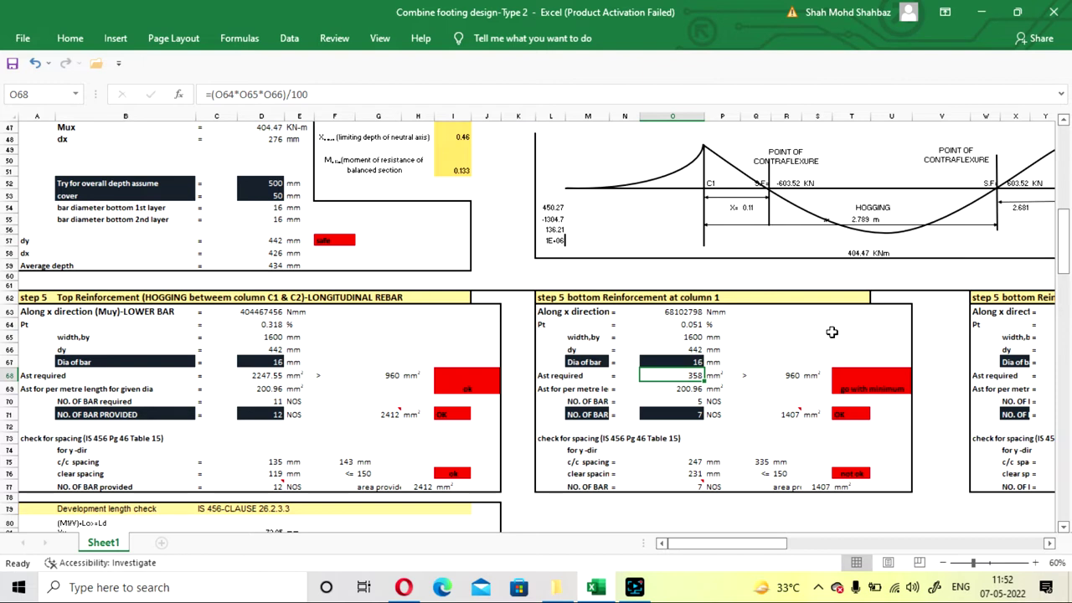
# - Try 5 as the number of bars provided for the step 5 bottom reinforcement at column 1
pyautogui.click(827, 329)
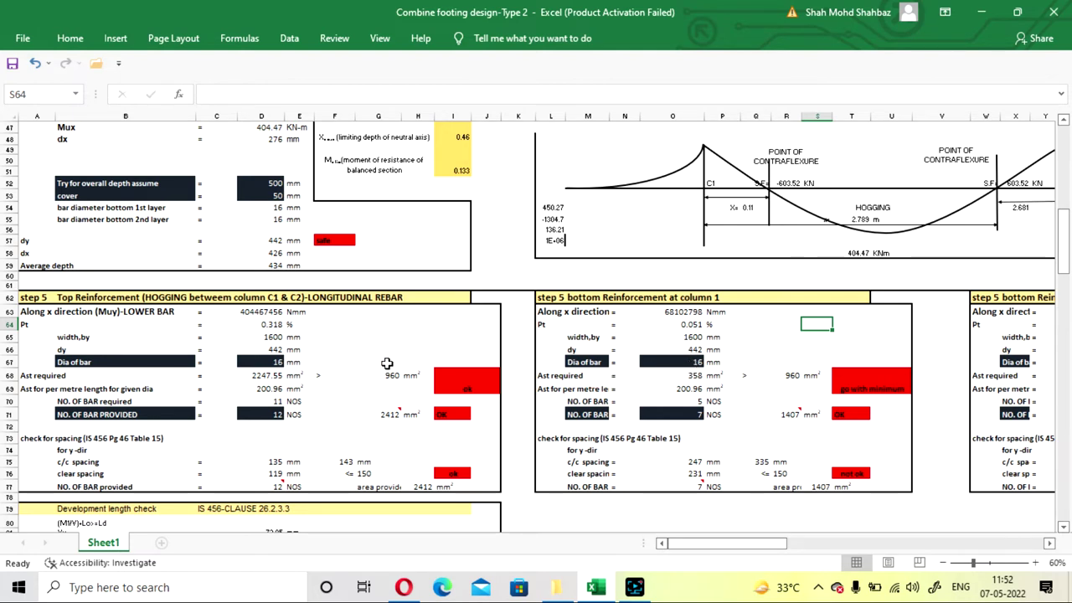
pyautogui.click(791, 345)
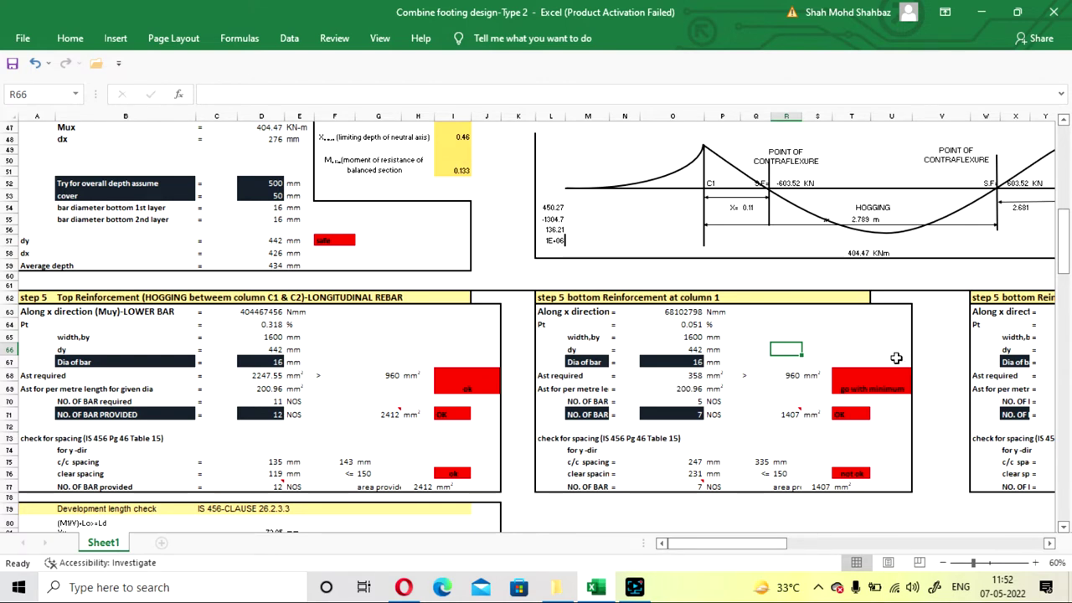
pyautogui.click(676, 410)
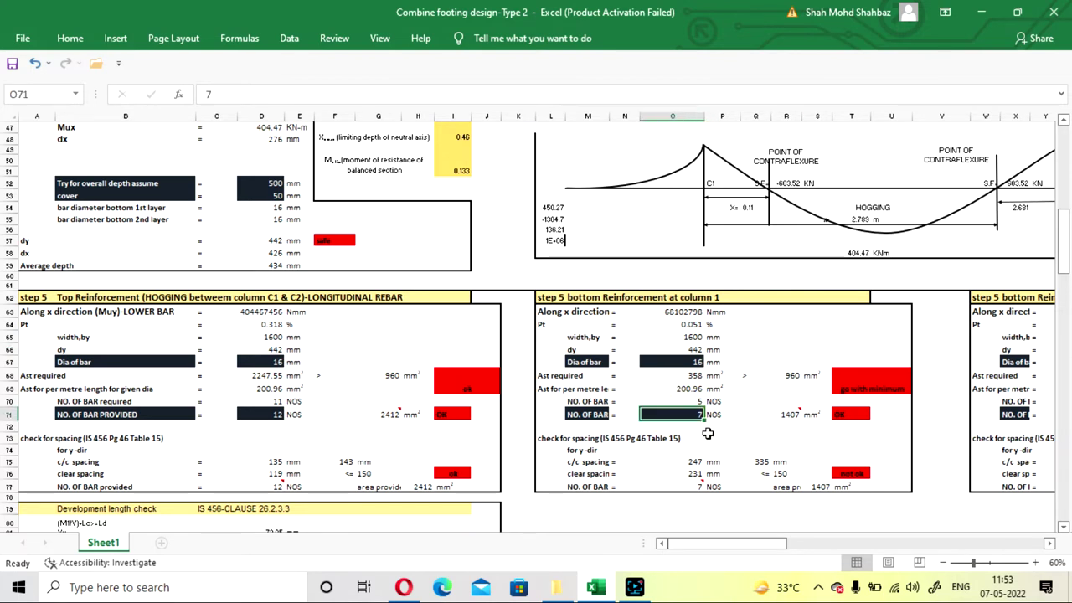
pyautogui.write('5')
pyautogui.press('Return')
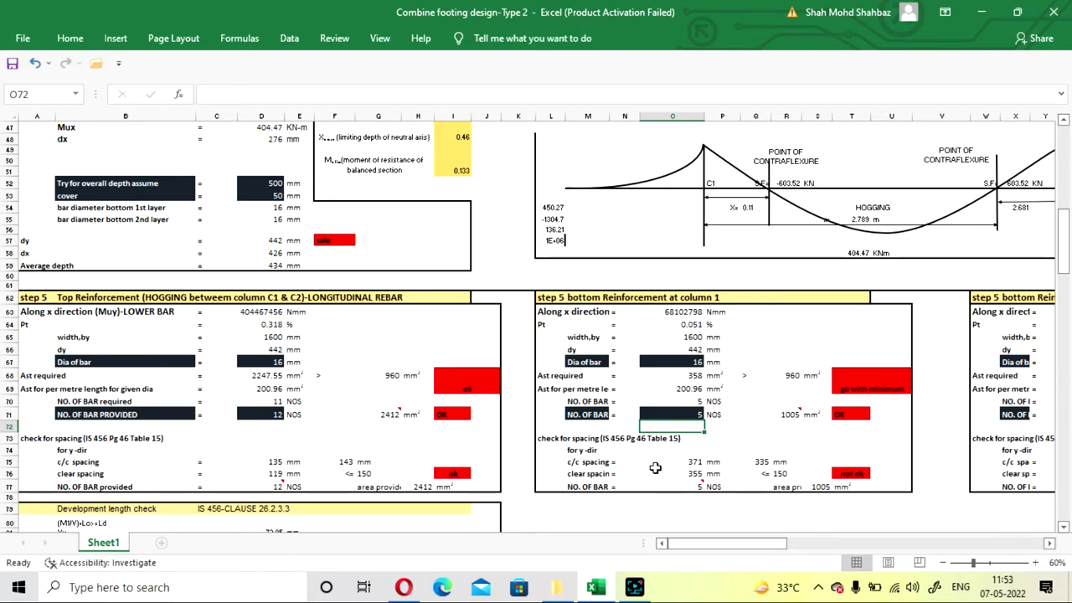
pyautogui.moveTo(688, 487)
pyautogui.scroll(-1, 696, 465)
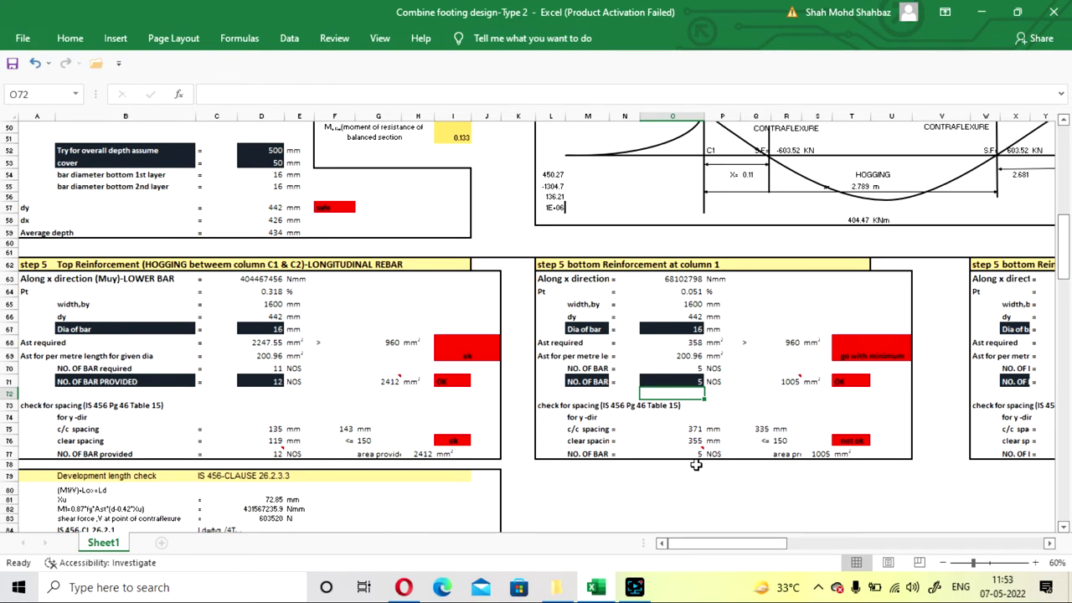
# - Try 6 and 7 as the number of bottom reinforcement bars provided at column 1
pyautogui.click(676, 381)
pyautogui.write('6')
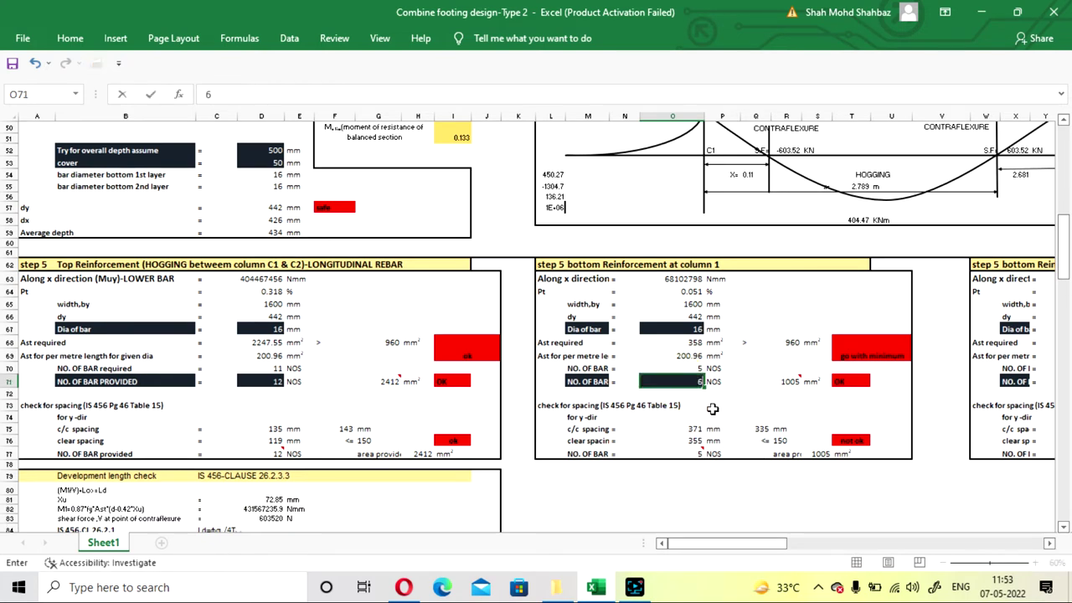
pyautogui.press('Return')
pyautogui.press('Up')
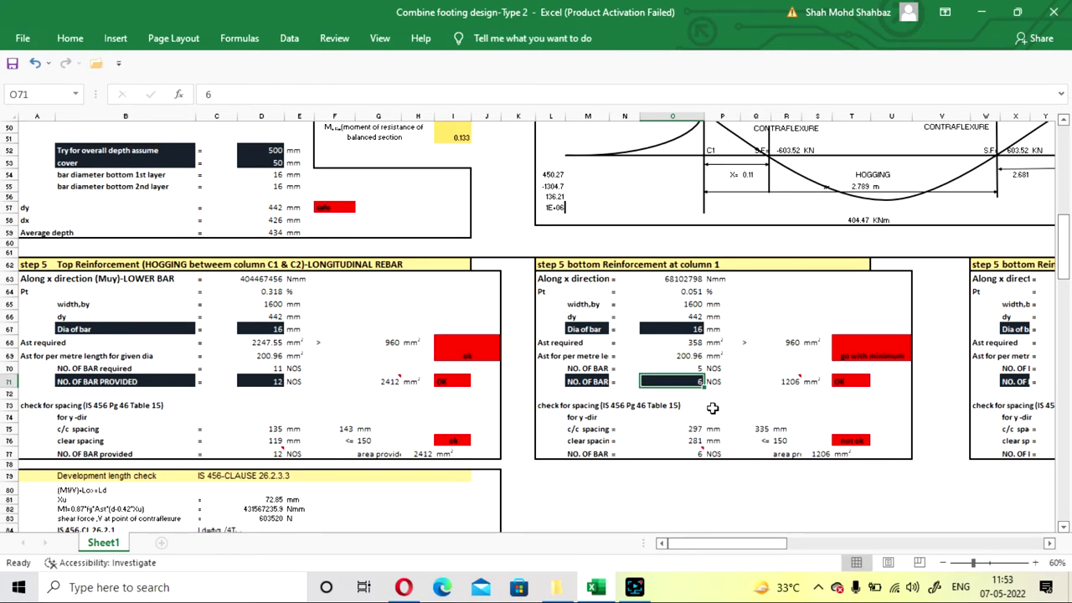
pyautogui.write('7')
pyautogui.press('Return')
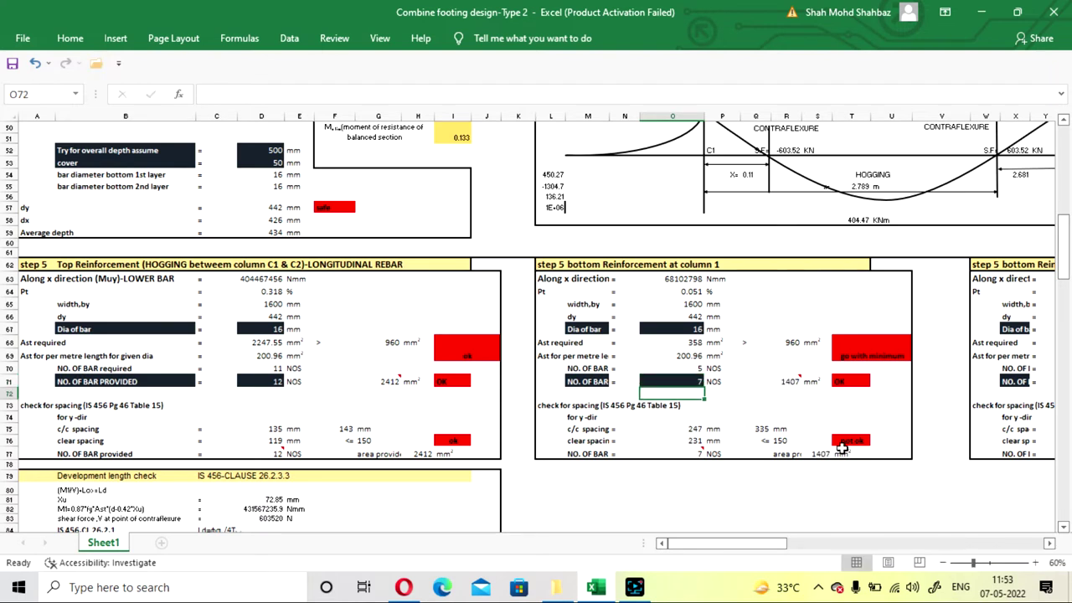
# - Try 12 and 11 as the number of bottom reinforcement bars provided at column 1 against the clear spacing check
pyautogui.click(698, 382)
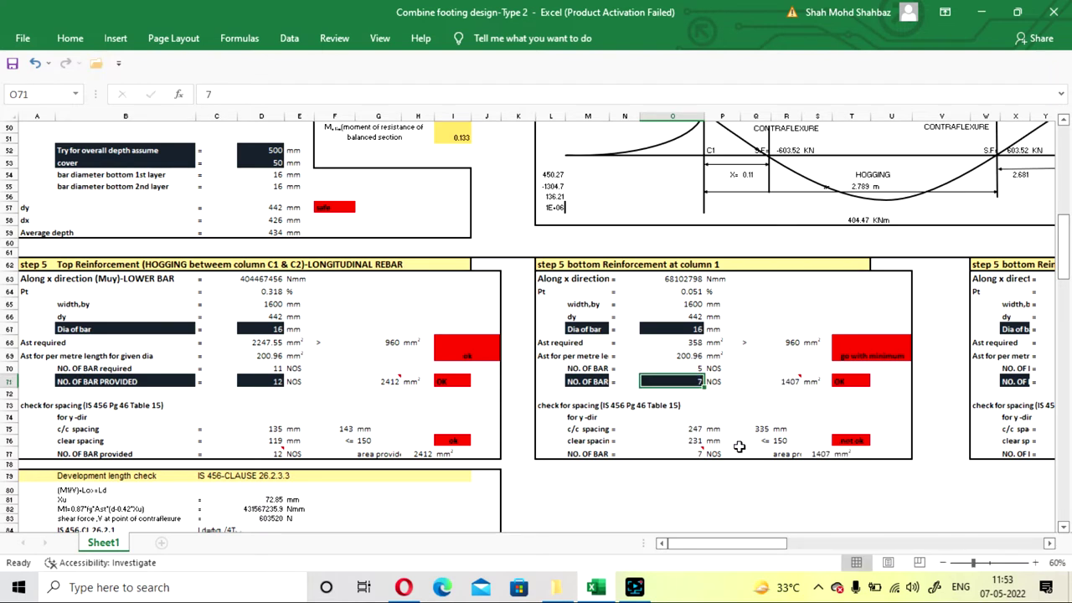
pyautogui.moveTo(686, 450)
pyautogui.write('12')
pyautogui.press('Return')
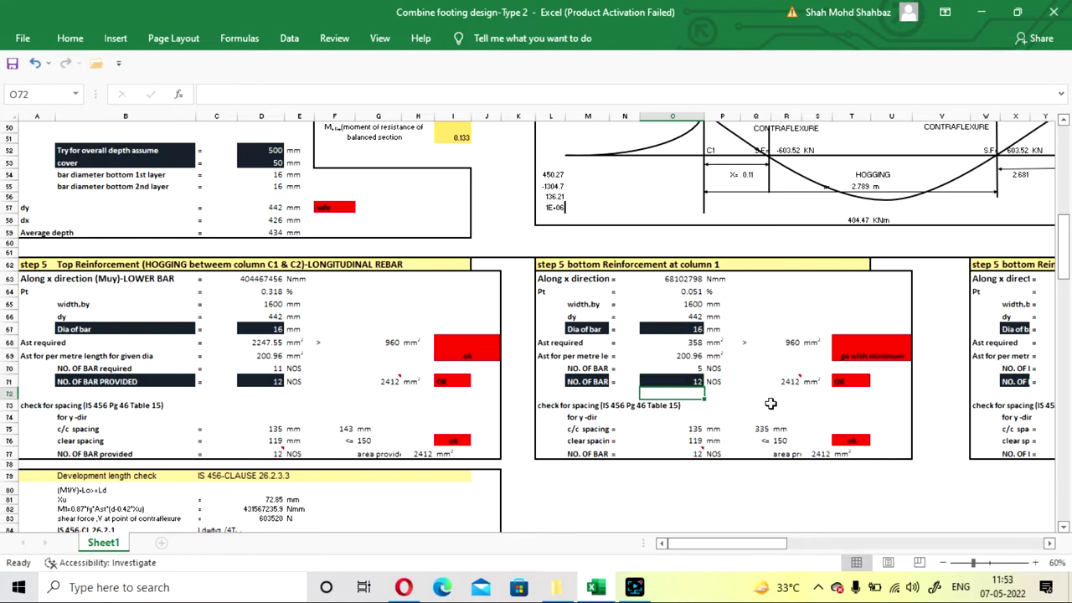
pyautogui.click(683, 381)
pyautogui.write('11')
pyautogui.press('Return')
# - Set the number of bottom reinforcement bars provided at column 1 to 10
pyautogui.click(683, 381)
pyautogui.write('10')
pyautogui.press('Return')
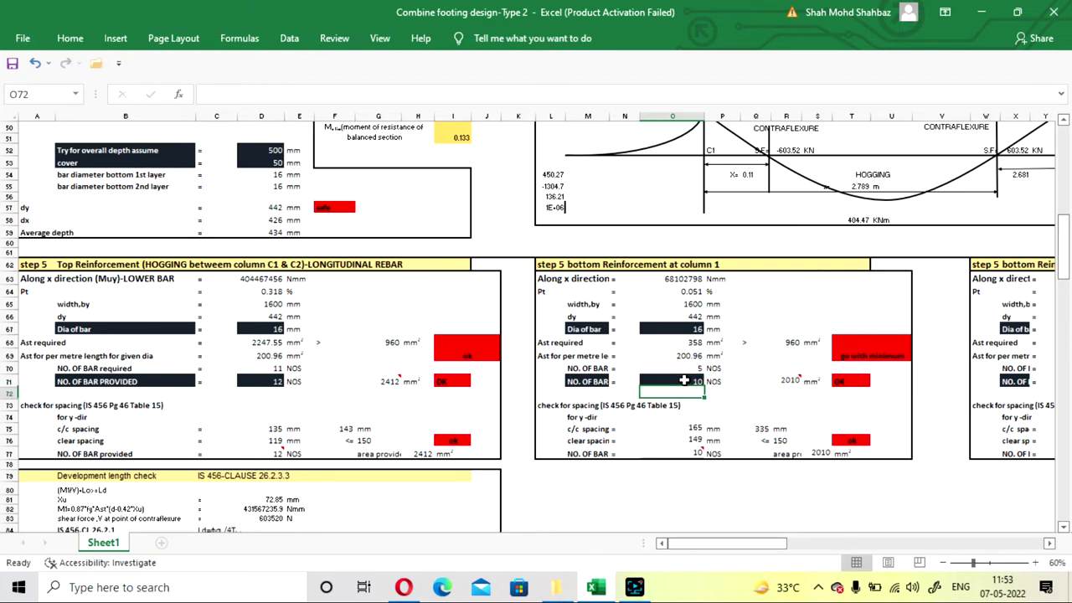
pyautogui.click(754, 404)
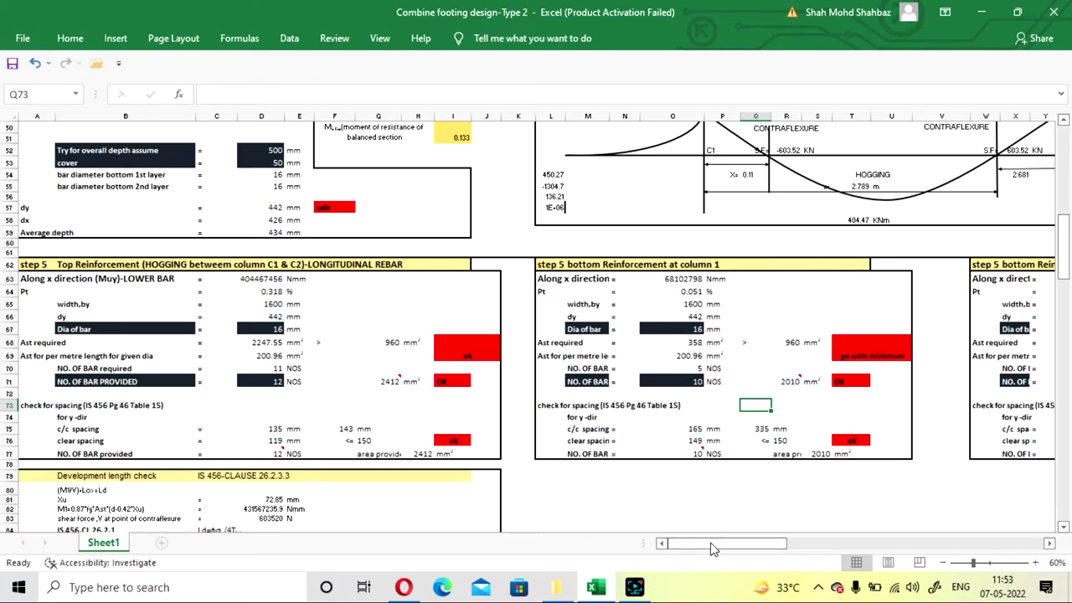
# - Review the step 5 bottom reinforcement at column 2 and compare it with the bar spacing labels in the footing section drawing
pyautogui.moveTo(710, 546); pyautogui.dragTo(780, 540)
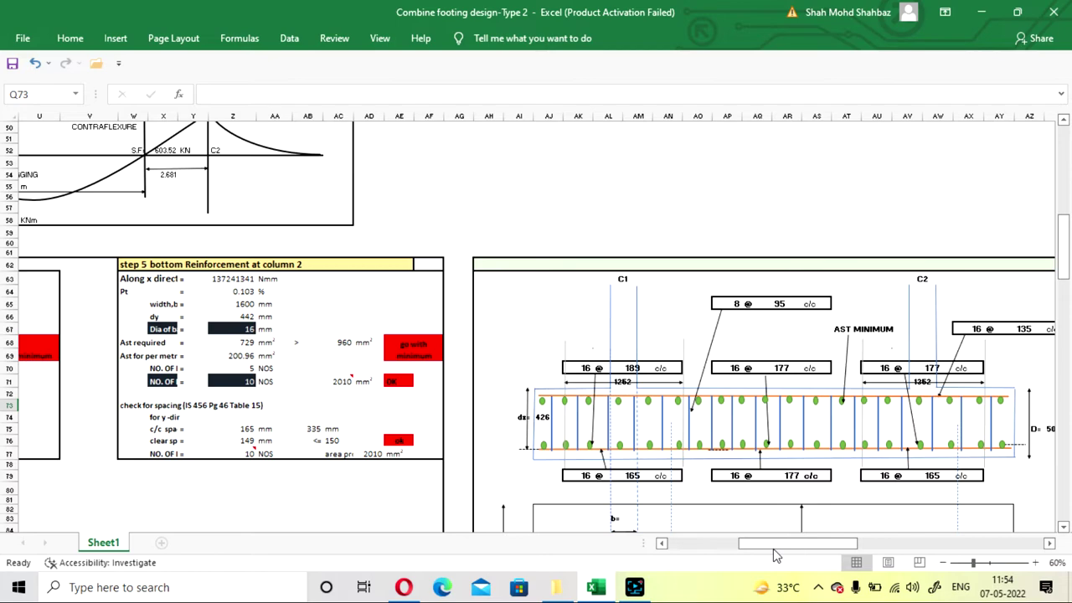
pyautogui.moveTo(773, 549); pyautogui.dragTo(753, 551)
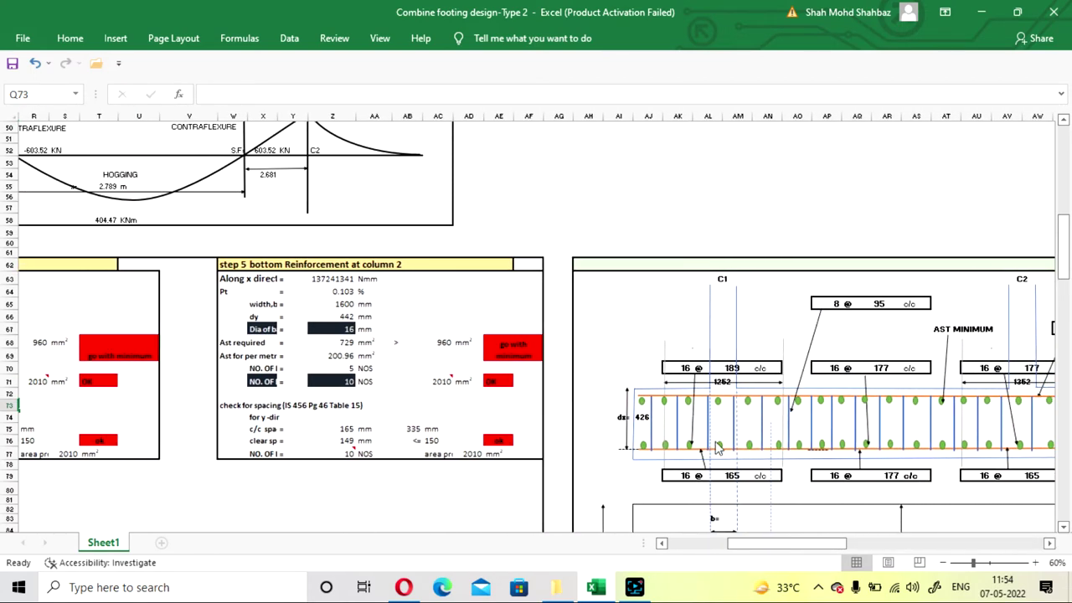
pyautogui.moveTo(764, 546); pyautogui.dragTo(728, 546)
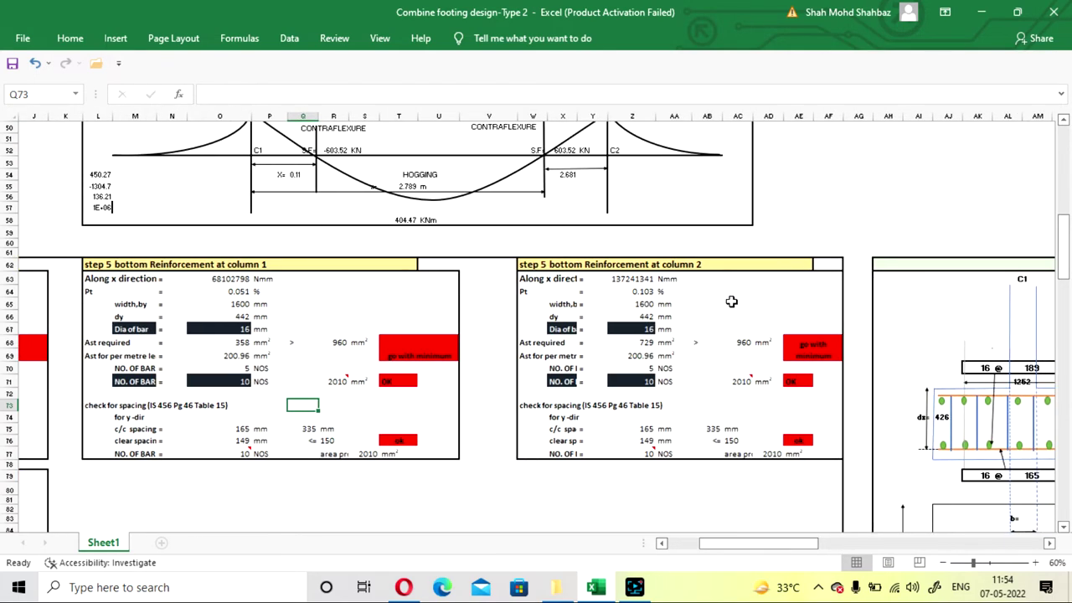
pyautogui.click(731, 302)
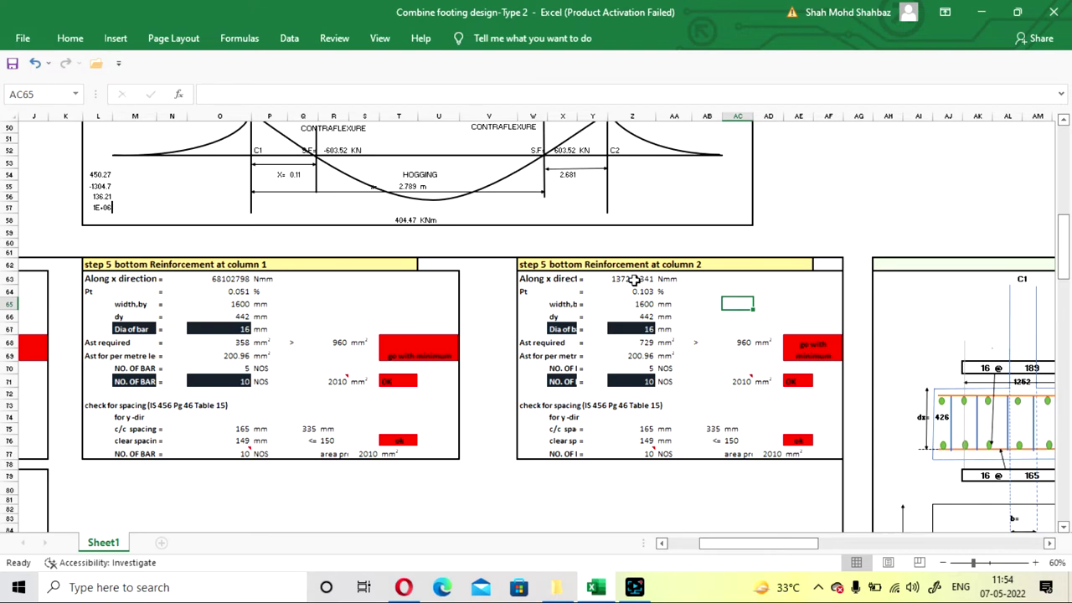
pyautogui.click(686, 306)
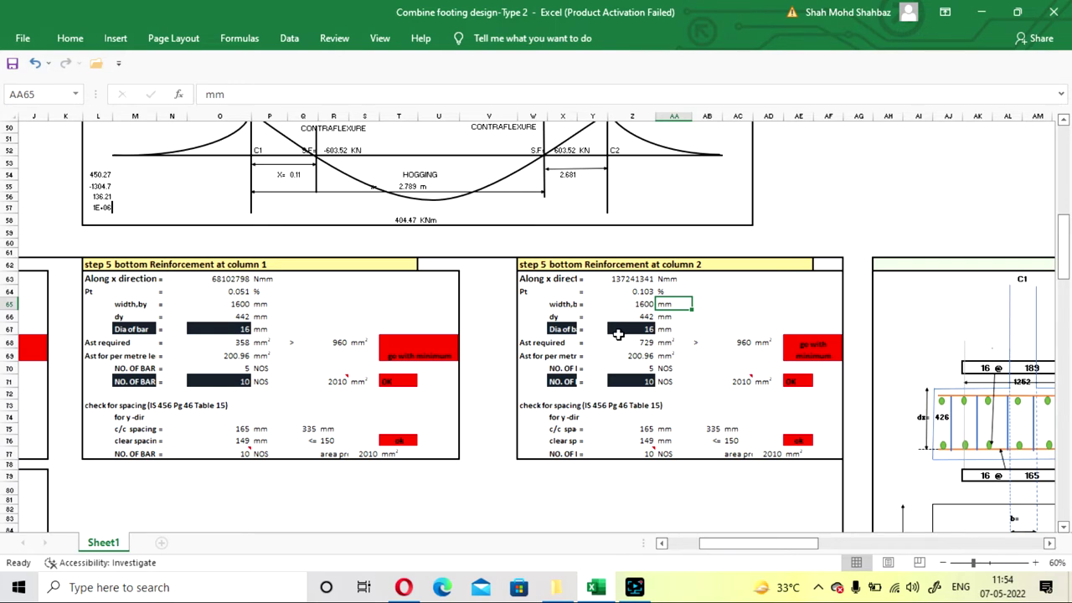
pyautogui.click(632, 329)
pyautogui.click(757, 304)
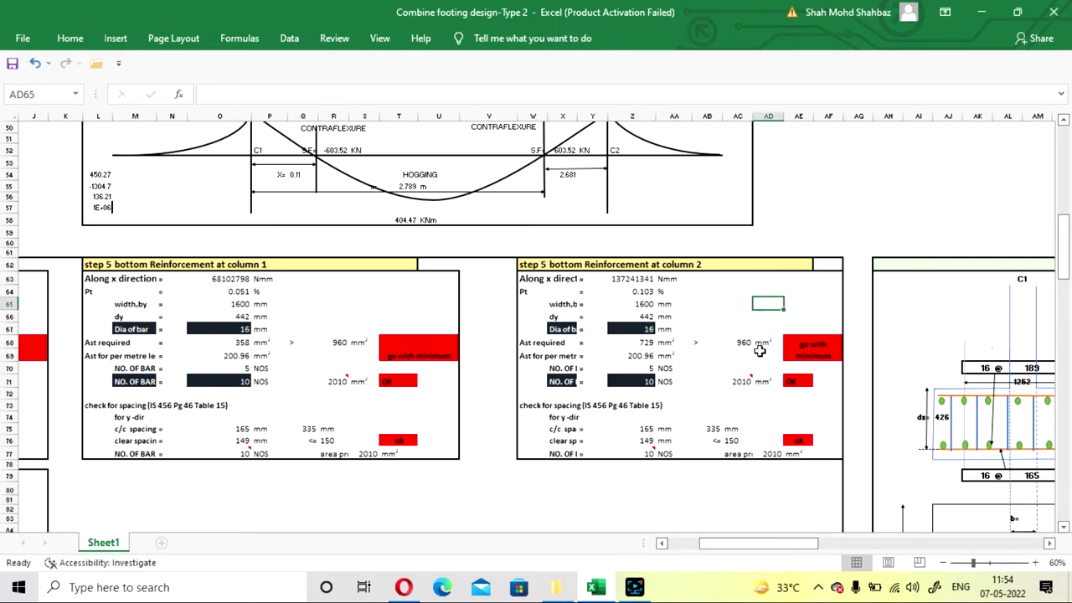
pyautogui.click(641, 382)
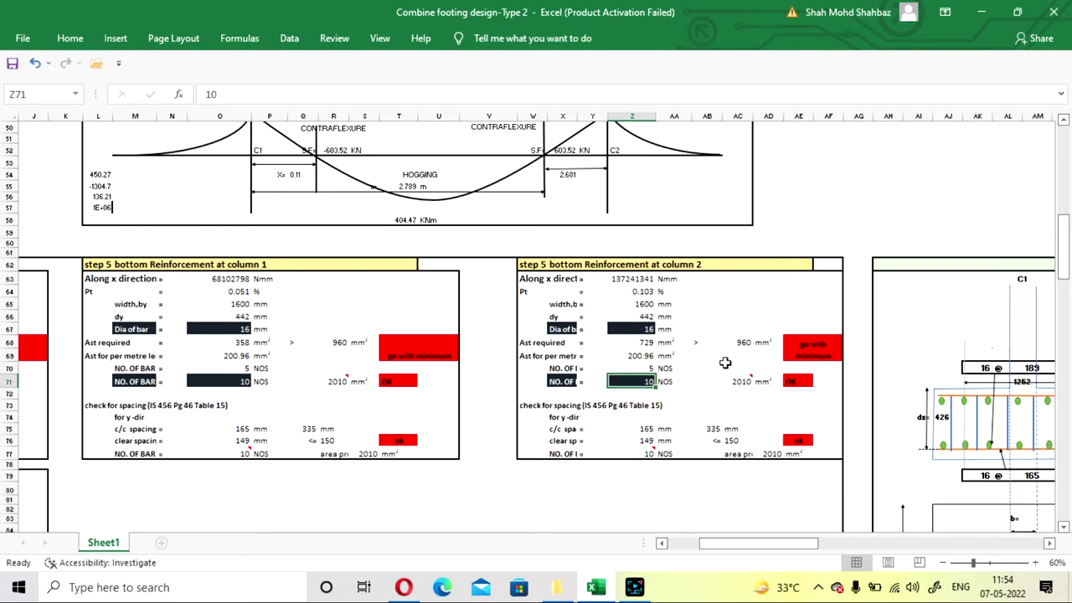
pyautogui.click(725, 358)
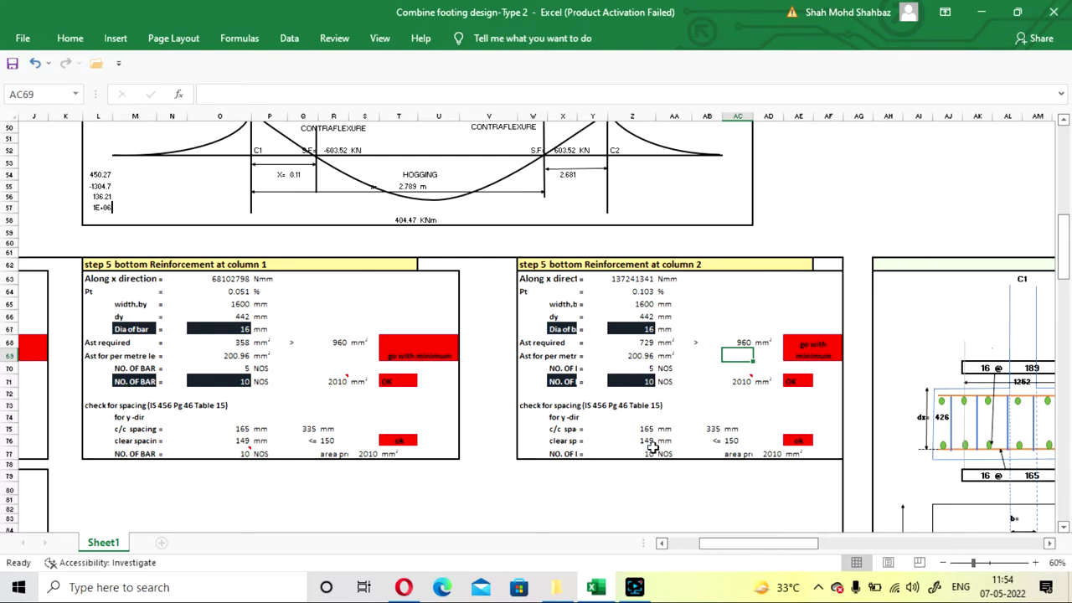
pyautogui.moveTo(725, 540); pyautogui.dragTo(765, 542)
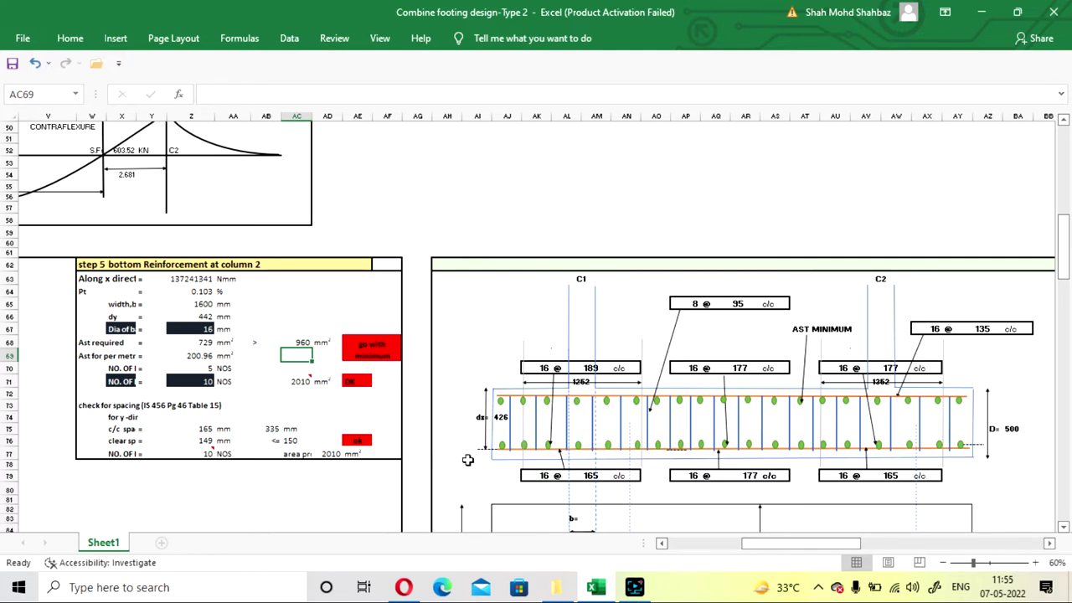
pyautogui.scroll(-1, 879, 377)
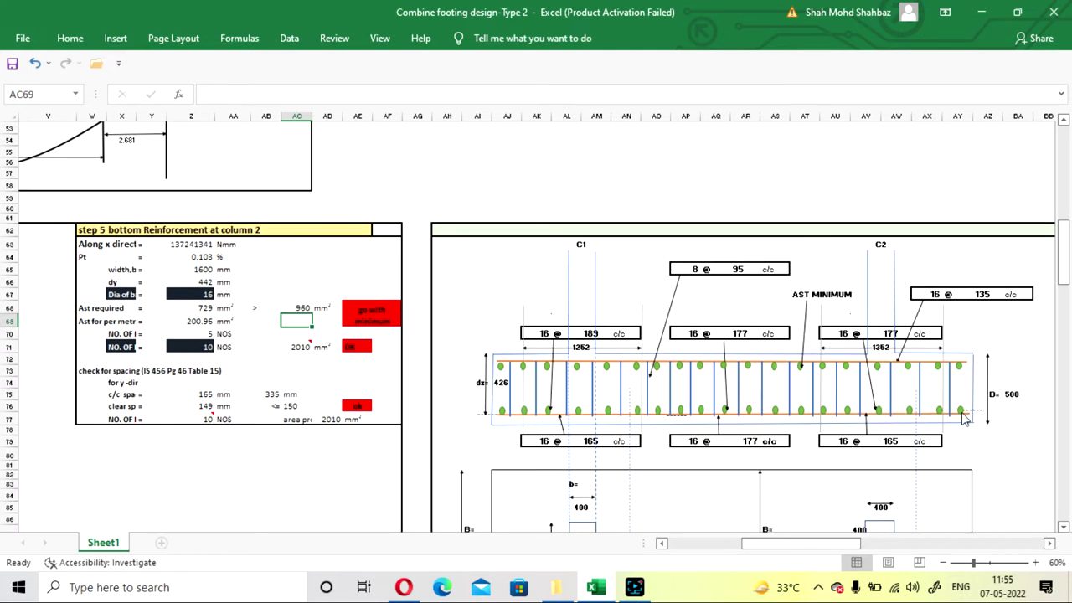
pyautogui.click(1002, 440)
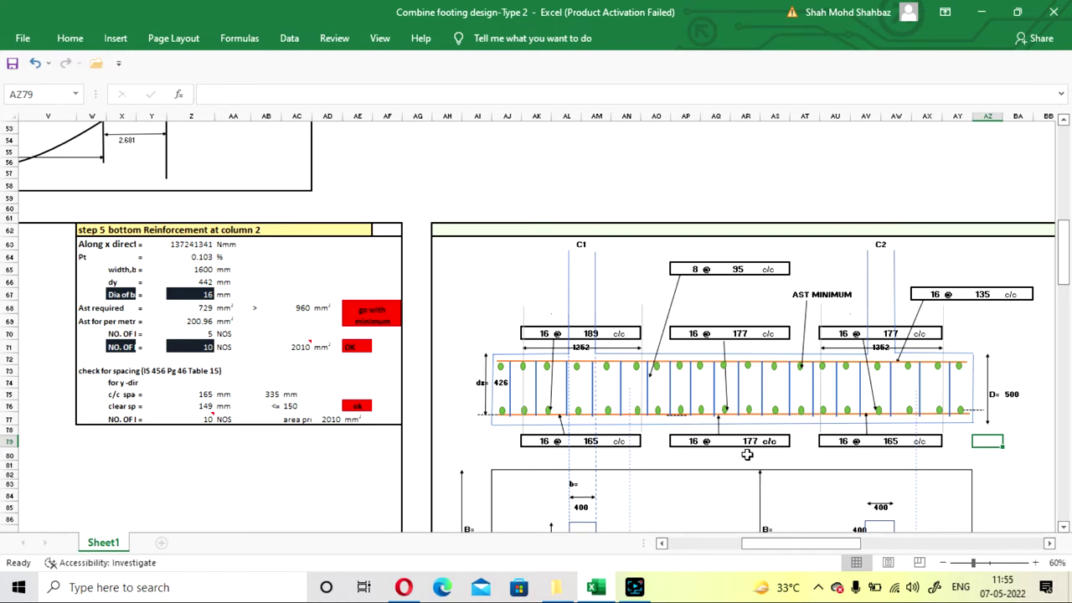
pyautogui.moveTo(789, 546); pyautogui.dragTo(779, 546)
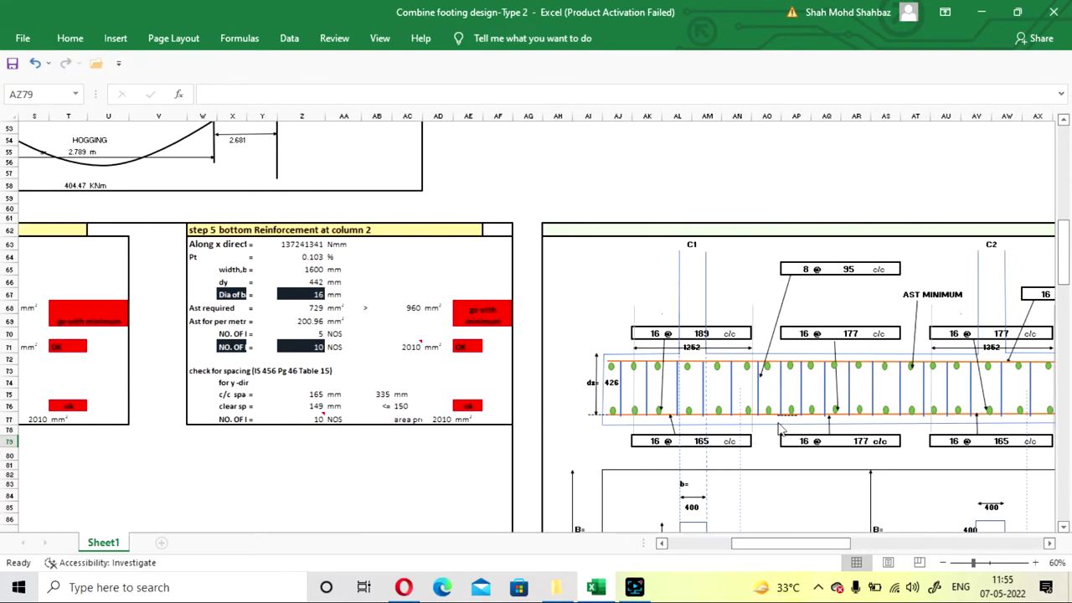
# - Examine the development length check, including the deformed bar increase factor, and the shear force at the points of contraflexure in the moment diagram
pyautogui.moveTo(820, 546); pyautogui.dragTo(728, 521)
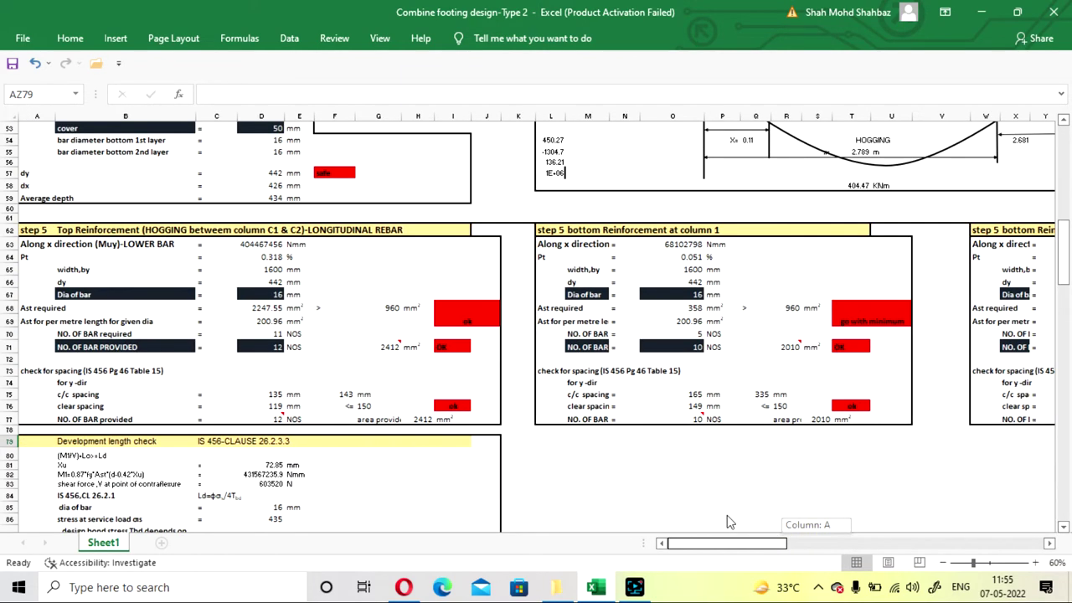
pyautogui.scroll(-4, 441, 299)
pyautogui.scroll(2, 627, 337)
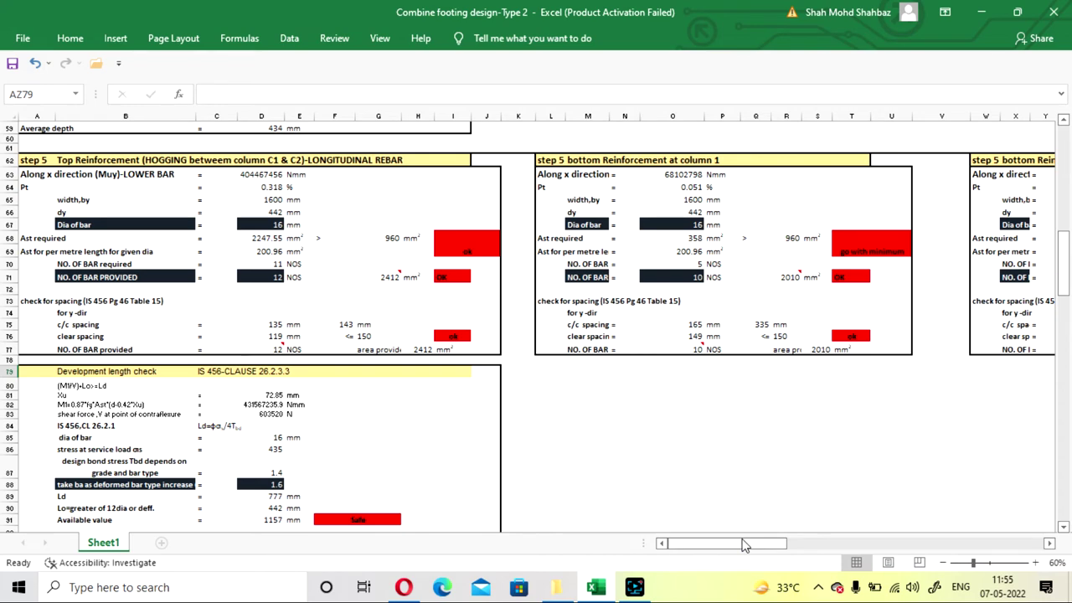
pyautogui.scroll(-2, 306, 358)
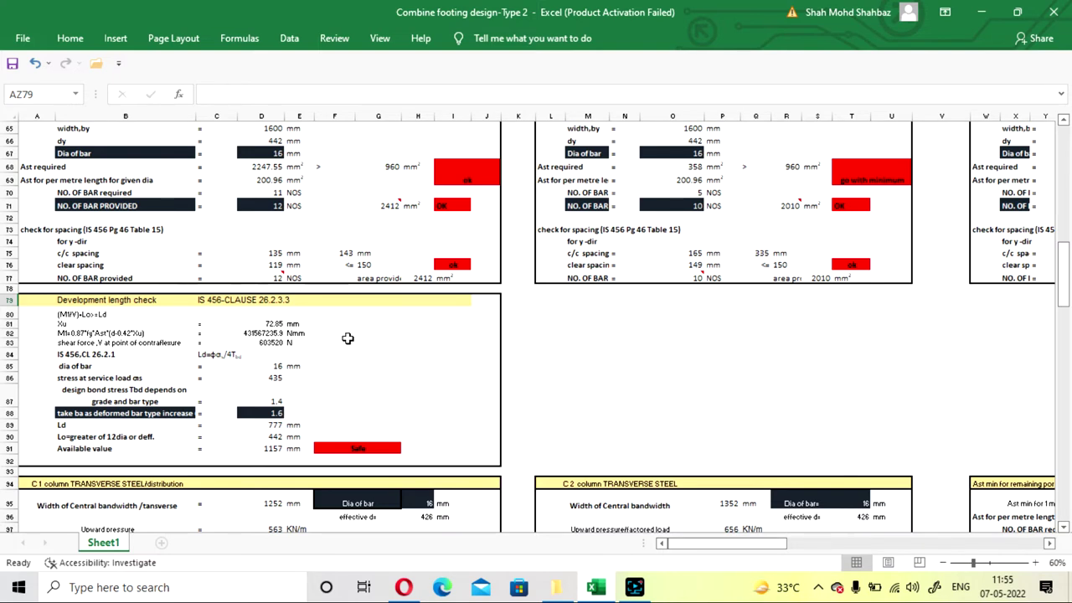
pyautogui.click(418, 354)
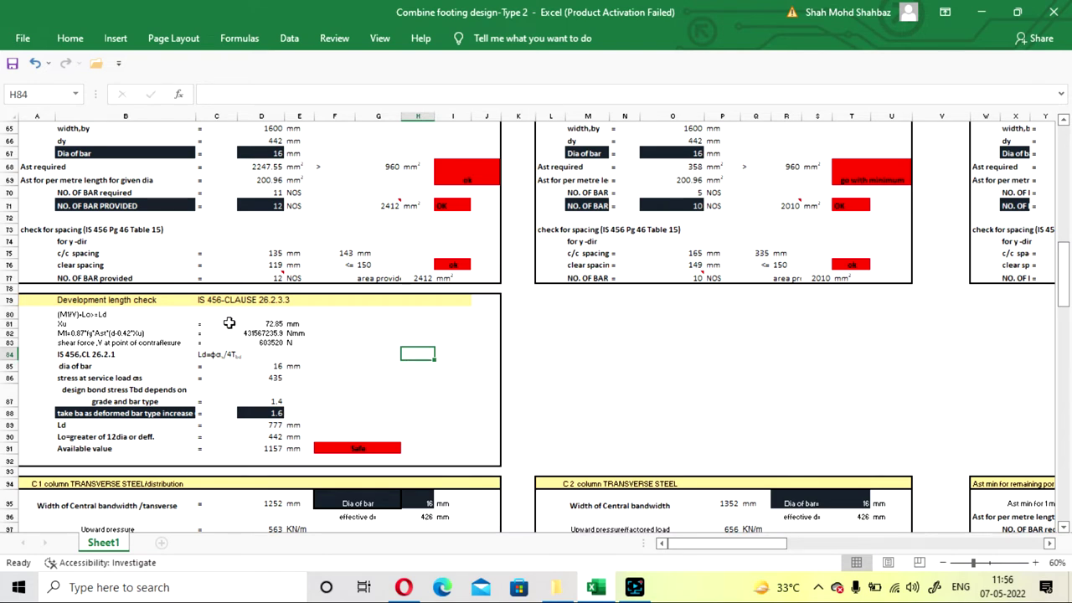
pyautogui.click(366, 325)
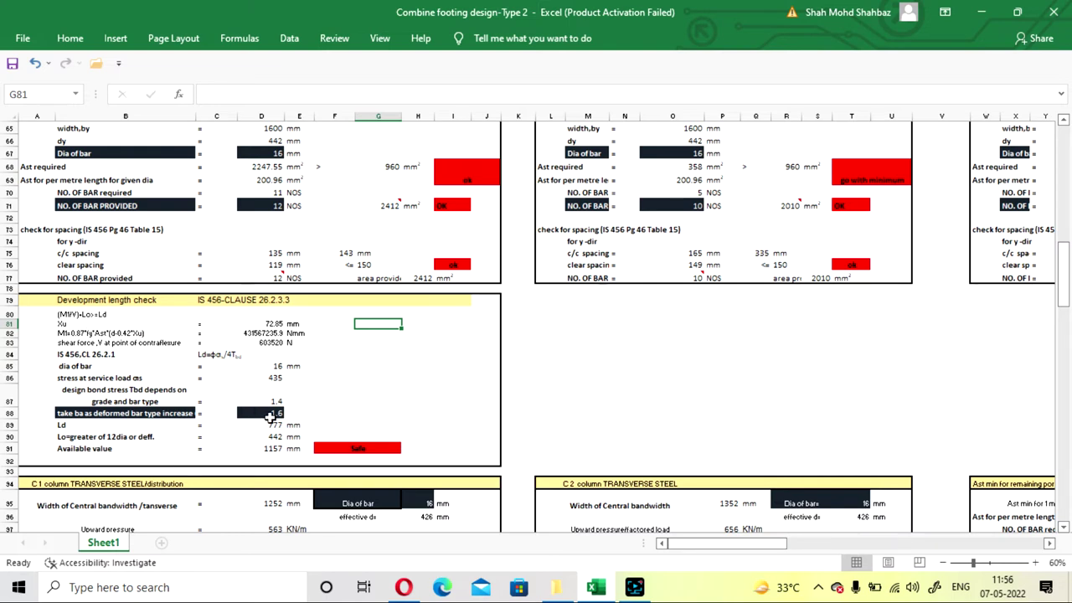
pyautogui.scroll(5, 692, 404)
pyautogui.scroll(3, 693, 404)
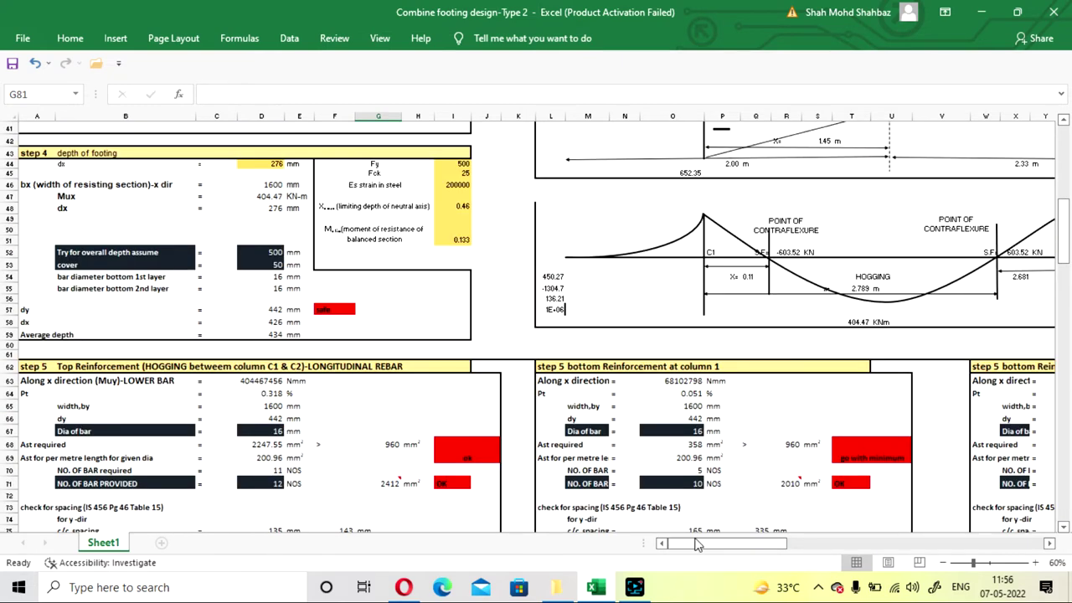
pyautogui.moveTo(699, 545); pyautogui.dragTo(713, 545)
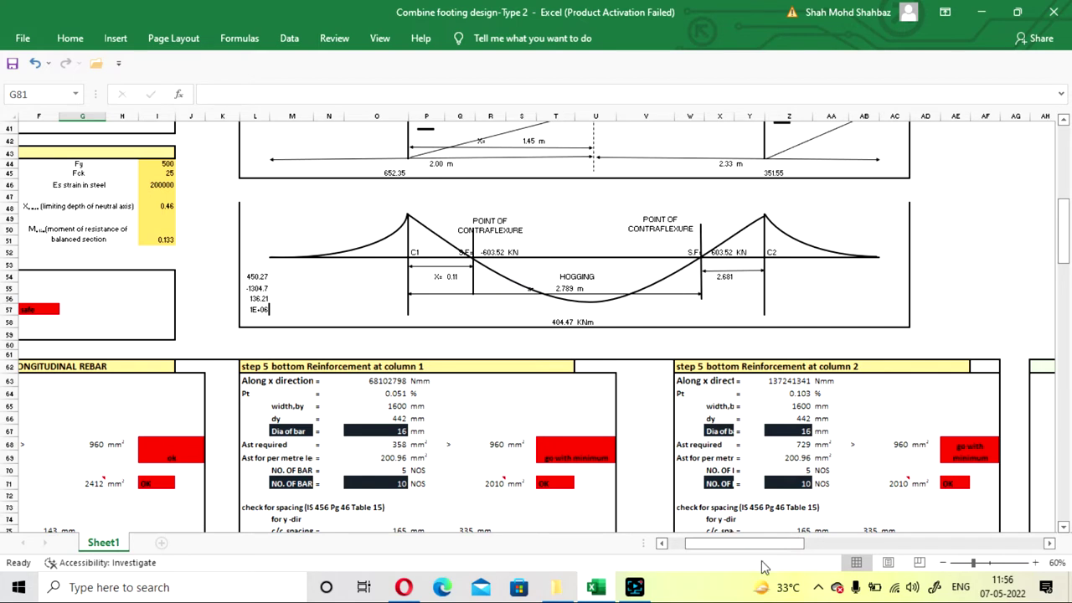
pyautogui.moveTo(751, 554); pyautogui.dragTo(728, 544)
pyautogui.scroll(-7, 310, 407)
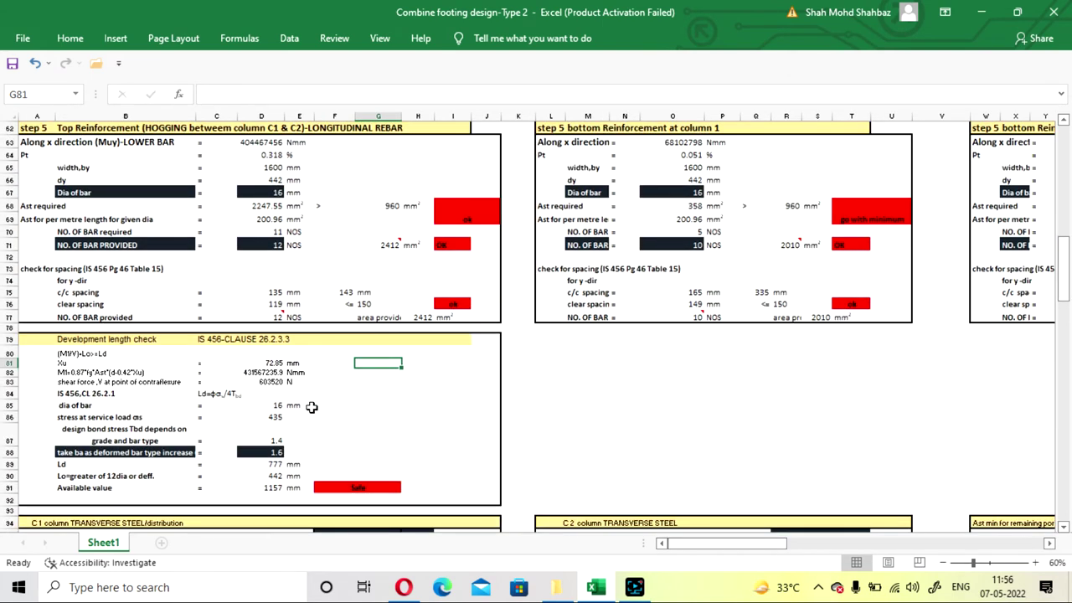
pyautogui.scroll(-2, 311, 406)
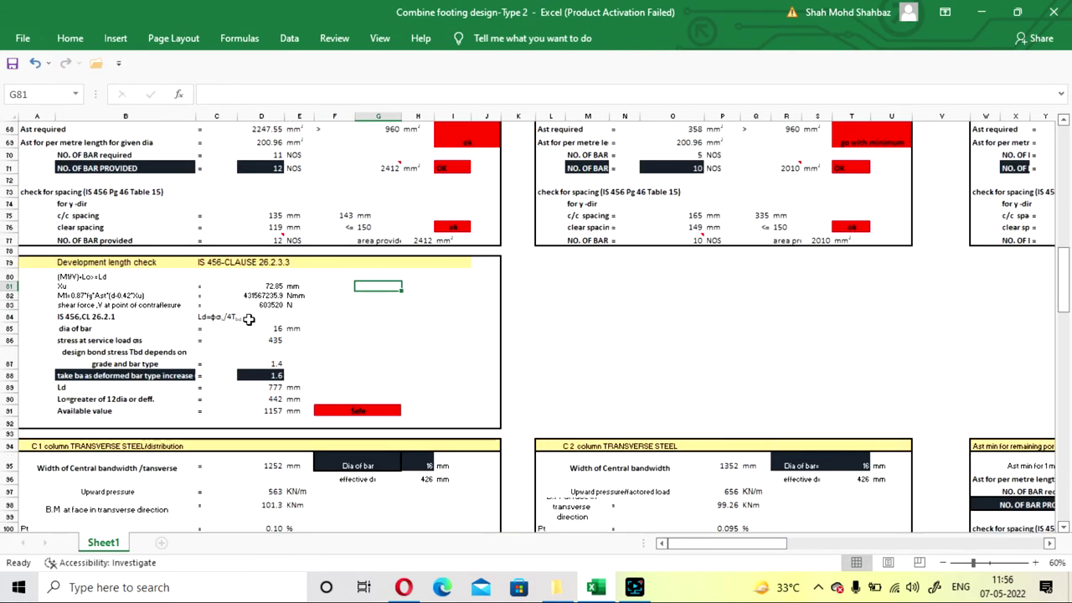
pyautogui.click(252, 374)
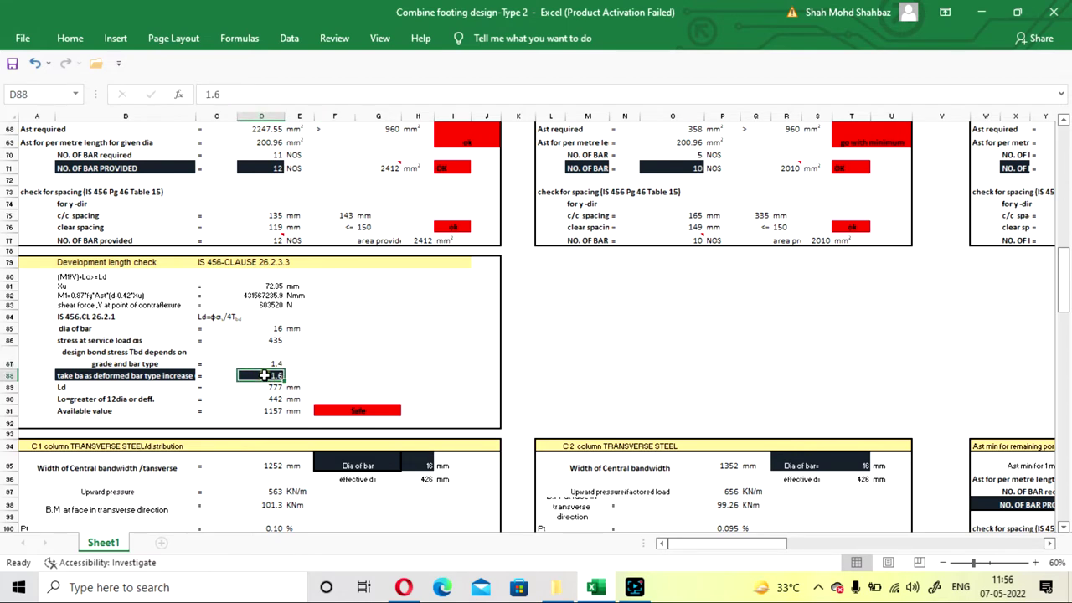
pyautogui.click(396, 347)
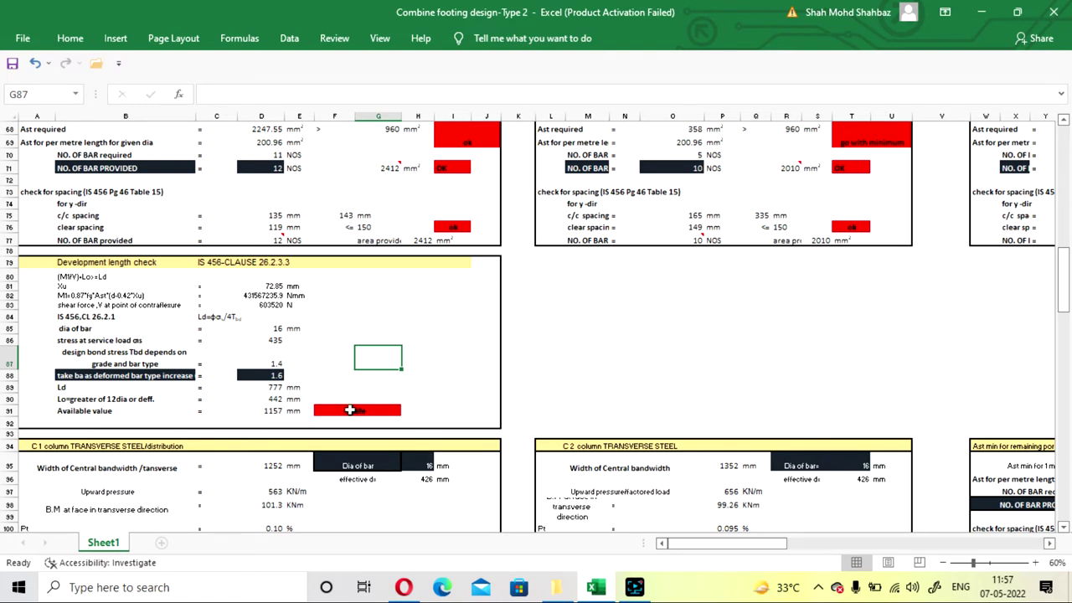
# - Review the step 3 shear forces and bending moments, their diagrams and the step 5 reinforcement against the development length check
pyautogui.click(452, 360)
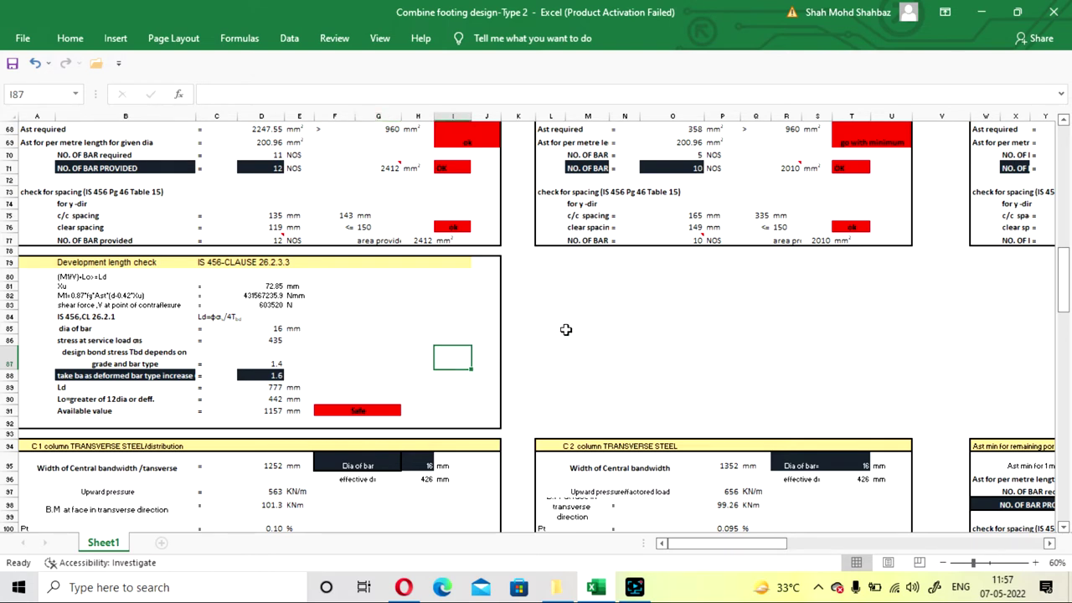
pyautogui.scroll(-4, 565, 329)
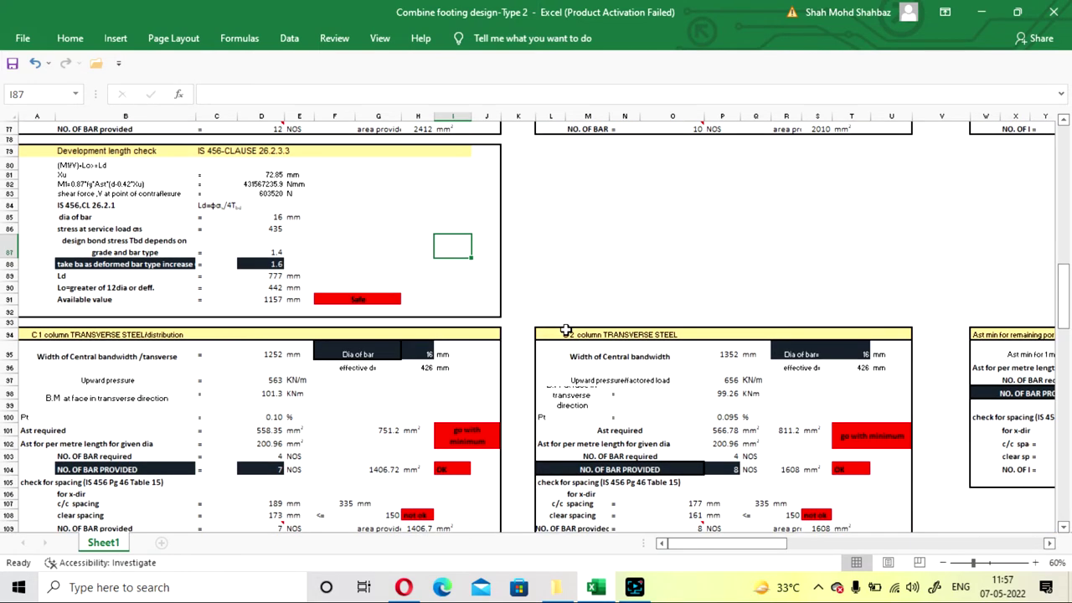
pyautogui.scroll(7, 566, 329)
pyautogui.scroll(5, 566, 329)
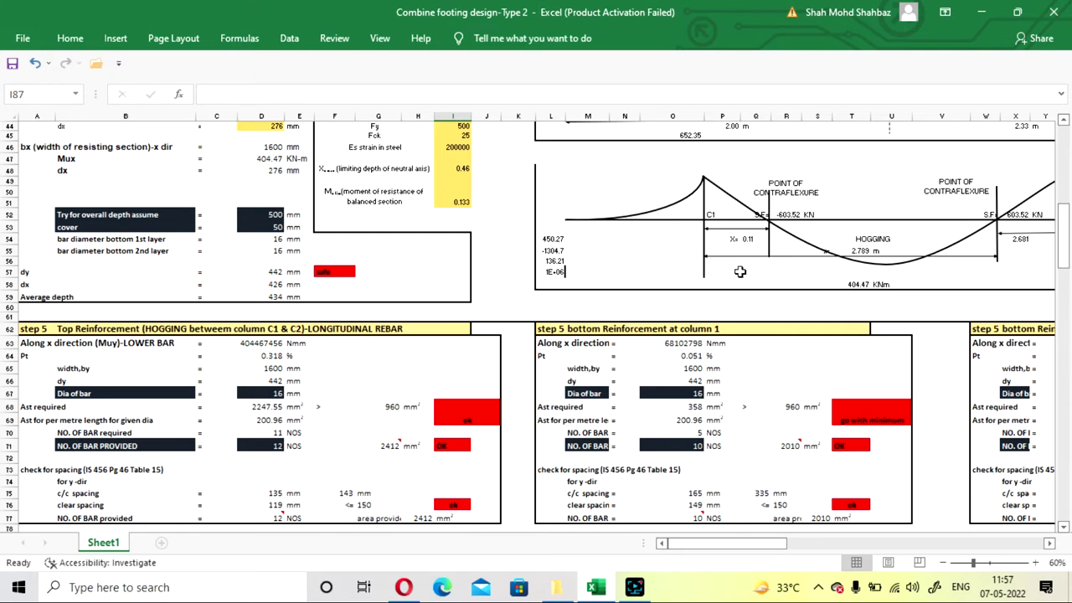
pyautogui.scroll(6, 648, 251)
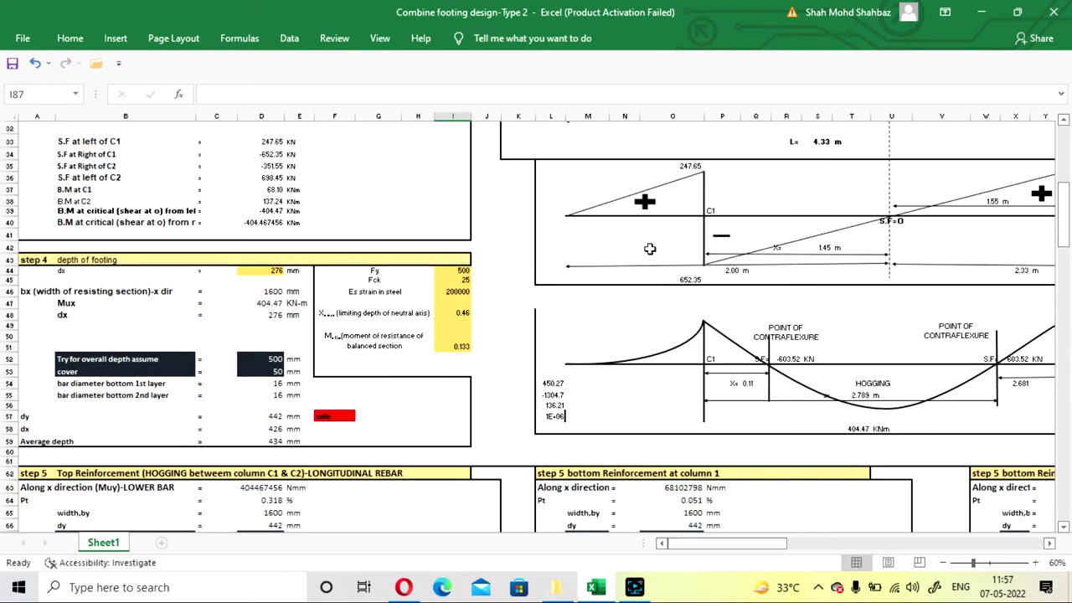
pyautogui.scroll(2, 647, 246)
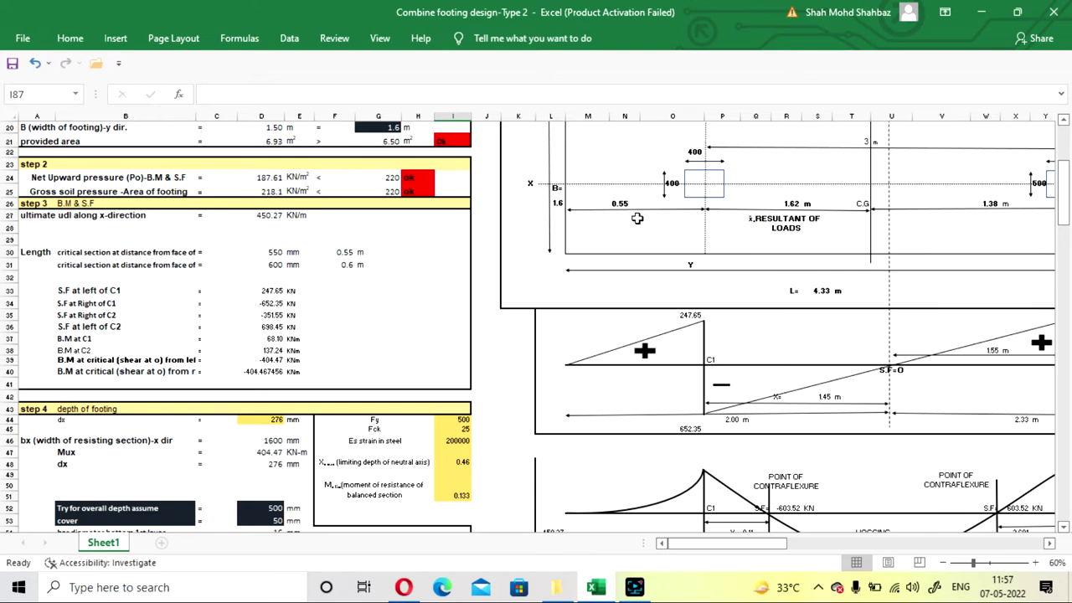
pyautogui.scroll(-9, 637, 218)
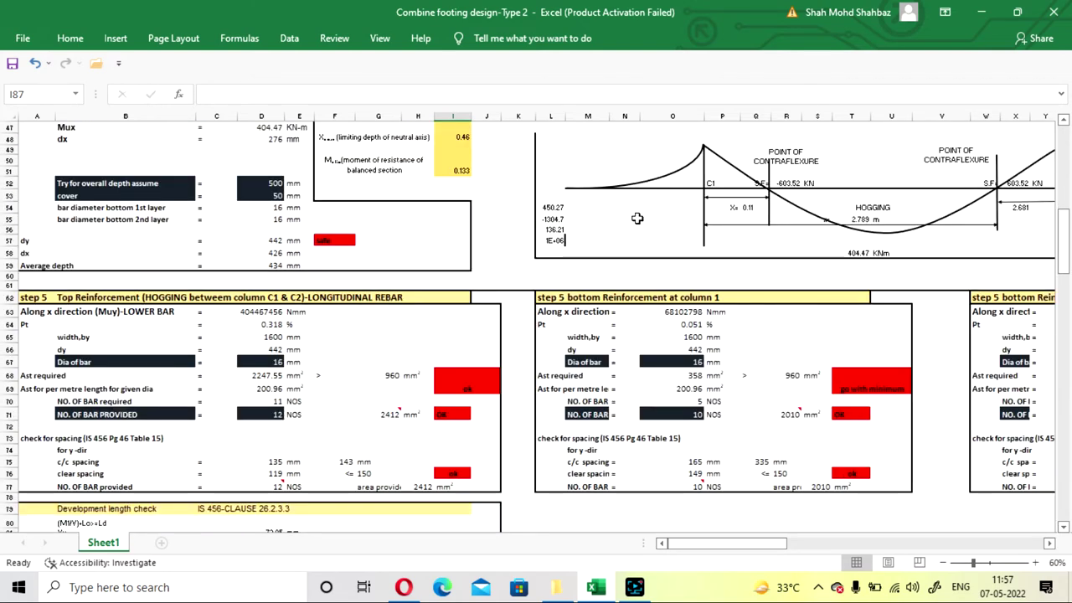
pyautogui.scroll(8, 637, 217)
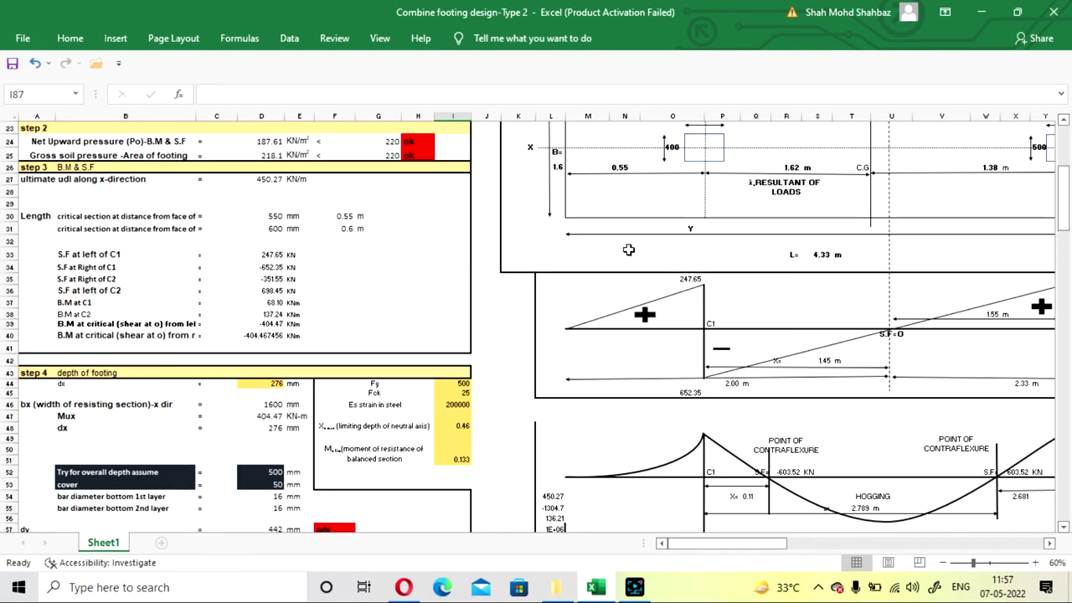
pyautogui.scroll(-14, 635, 189)
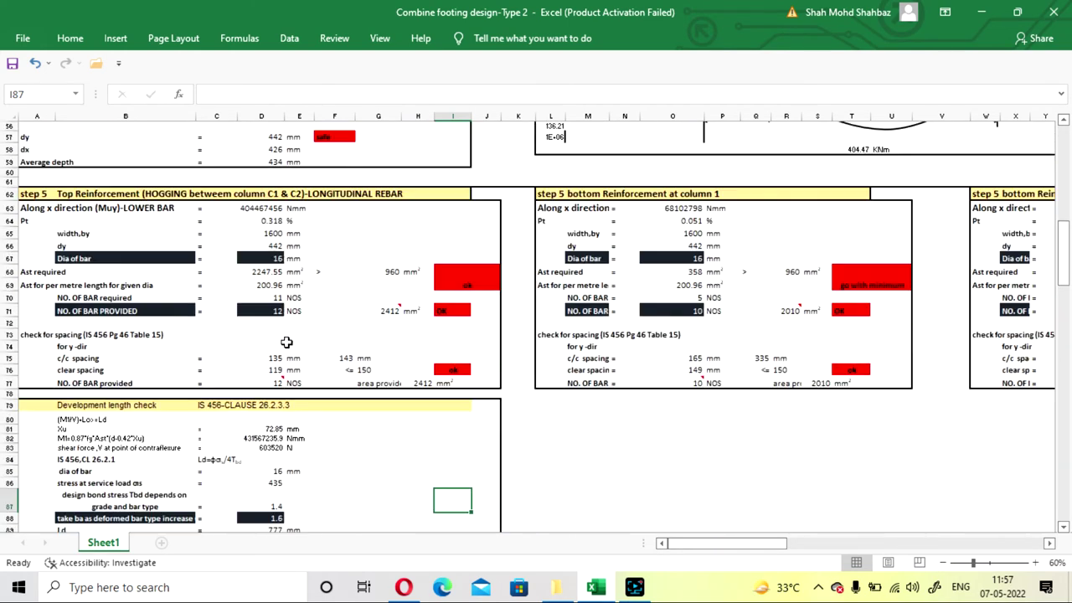
pyautogui.scroll(-1, 286, 342)
pyautogui.scroll(-3, 333, 313)
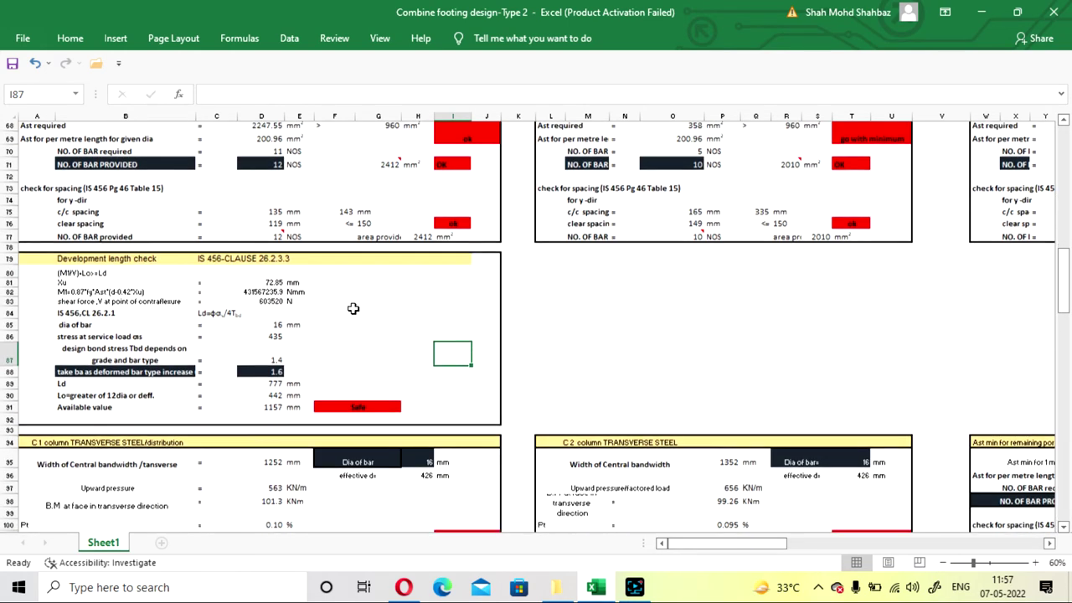
# - Inspect the minimum Ast formula in the C1 column transverse steel block
pyautogui.scroll(-2, 353, 306)
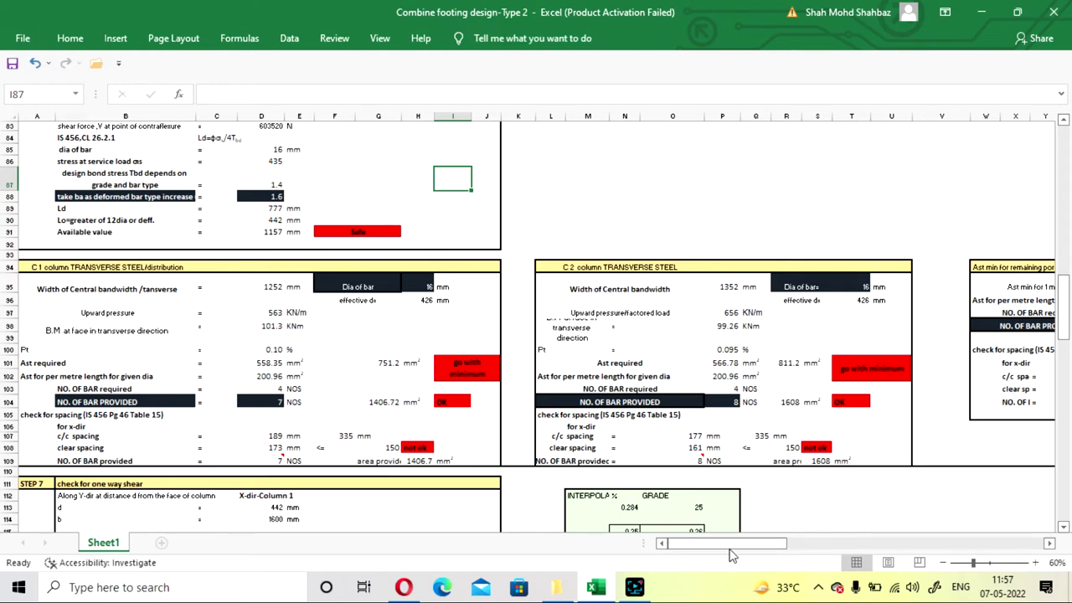
pyautogui.moveTo(729, 550); pyautogui.dragTo(727, 550)
pyautogui.click(357, 366)
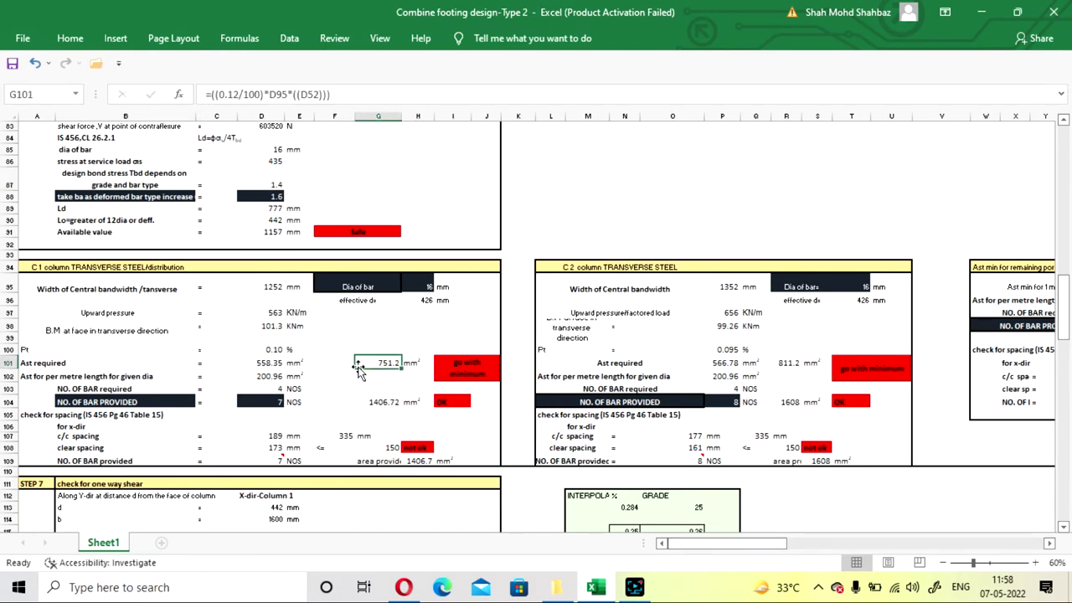
pyautogui.scroll(1, 377, 348)
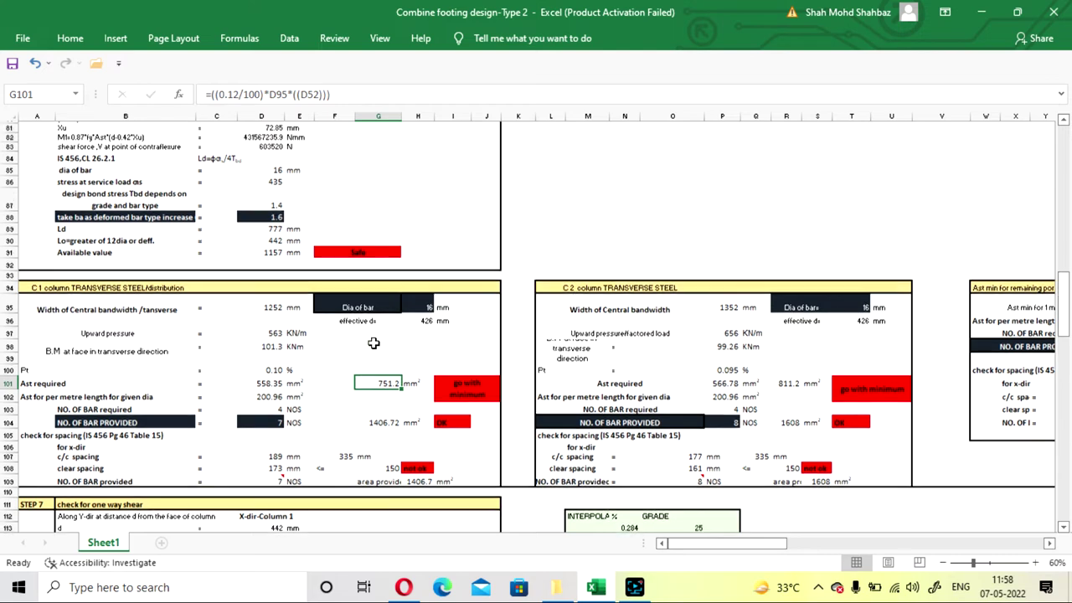
# - Try 8 mm as the C1 column transverse bar diameter, check the step 4 second-layer bar diameter and effective depth, and undo the change
pyautogui.click(424, 322)
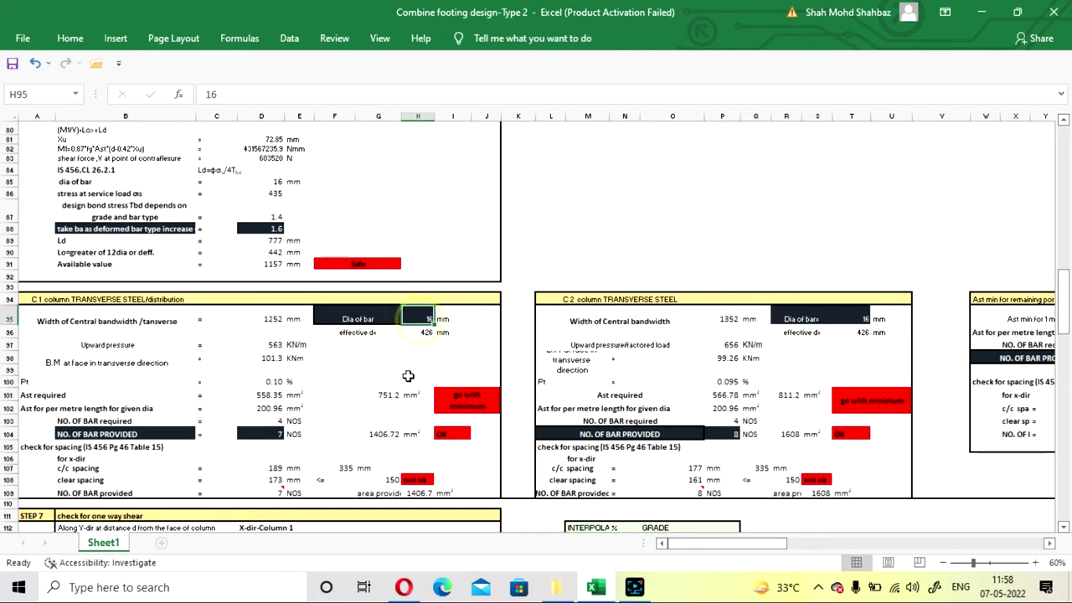
pyautogui.scroll(9, 407, 370)
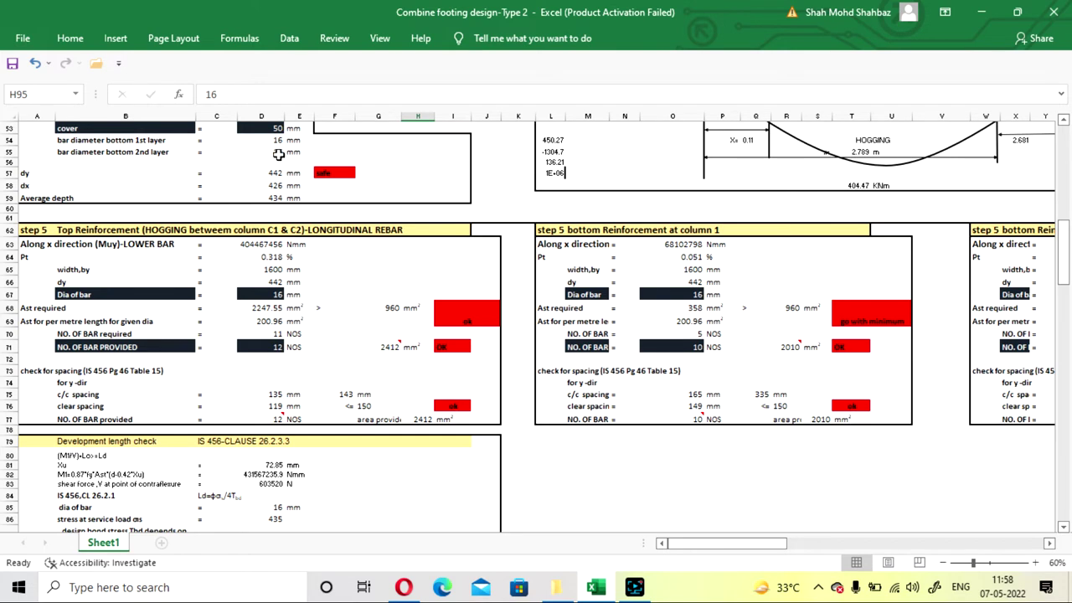
pyautogui.scroll(-4, 569, 385)
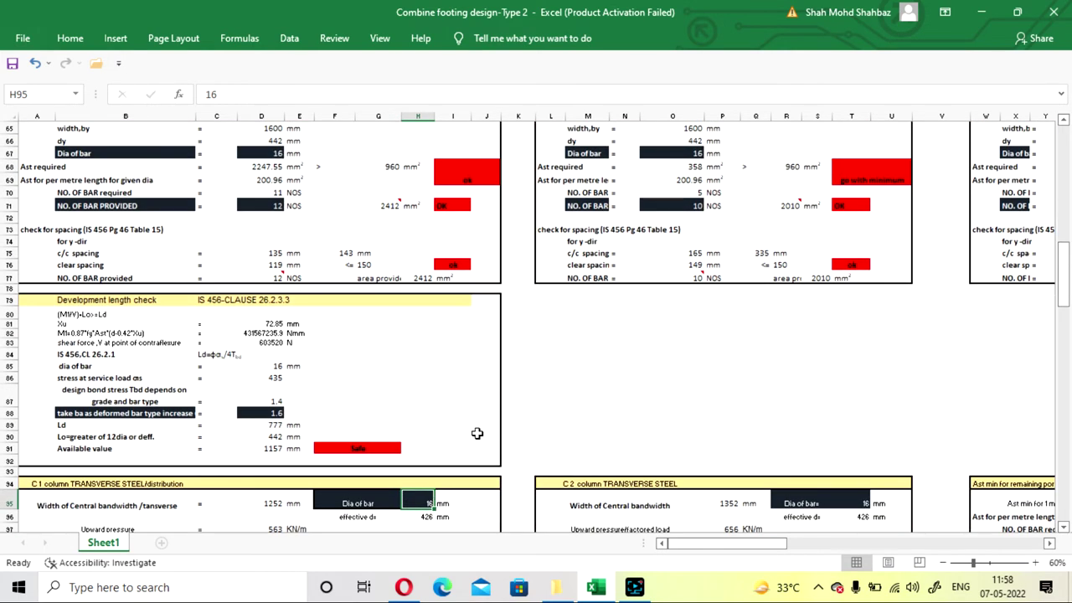
pyautogui.write('8')
pyautogui.press('Return')
pyautogui.scroll(4, 477, 432)
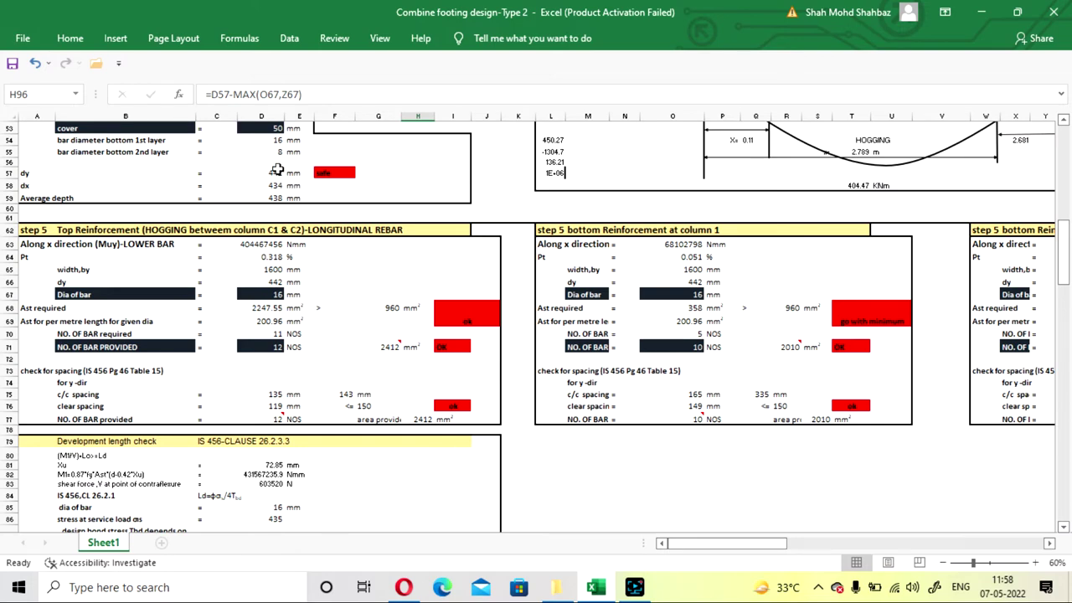
pyautogui.scroll(-9, 281, 176)
pyautogui.click(685, 215)
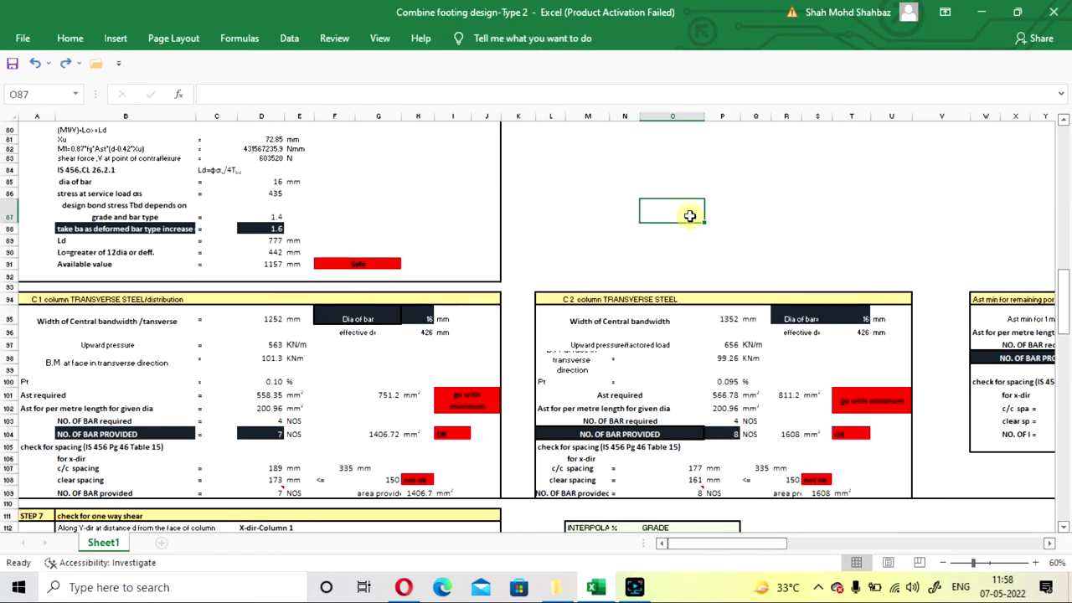
# - Compare the C1 column transverse steel with the bar spacing labels and central bandwidths in the footing section drawing
pyautogui.click(417, 370)
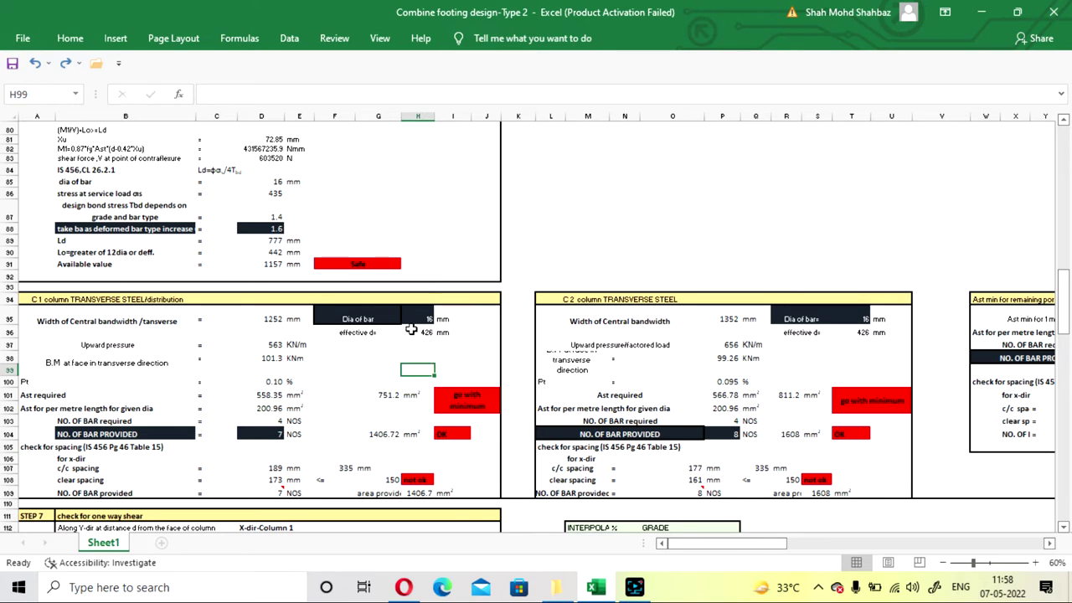
pyautogui.scroll(-1, 371, 323)
pyautogui.scroll(5, 350, 329)
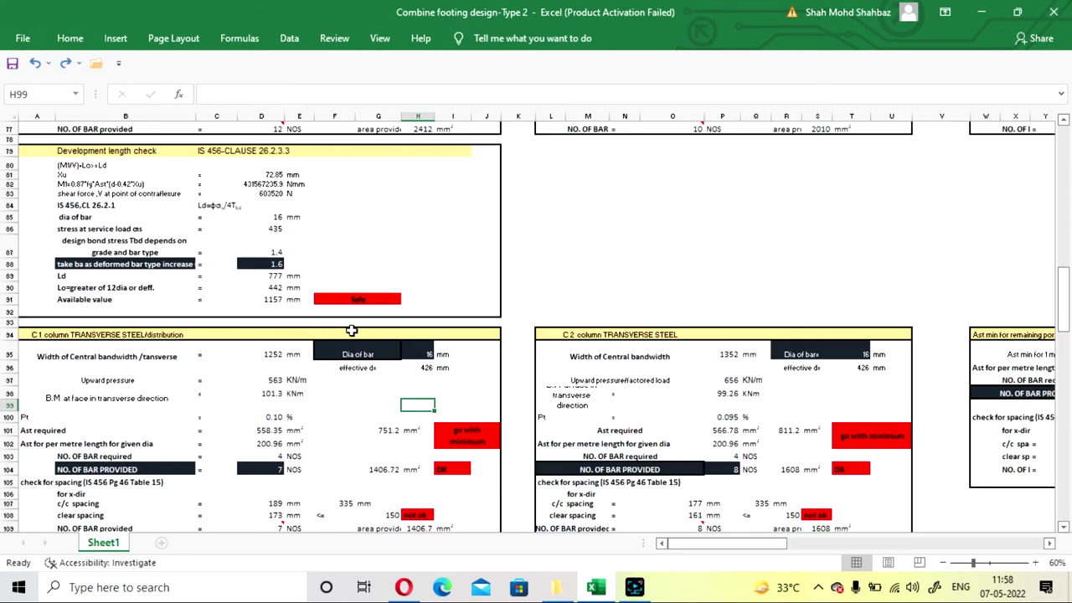
pyautogui.scroll(-5, 350, 329)
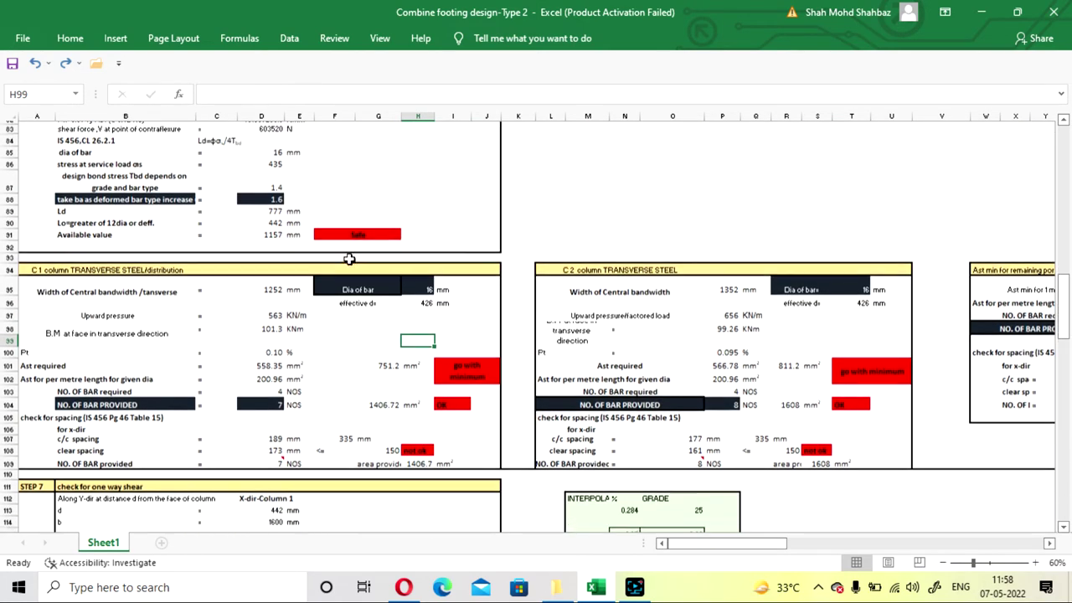
pyautogui.click(369, 350)
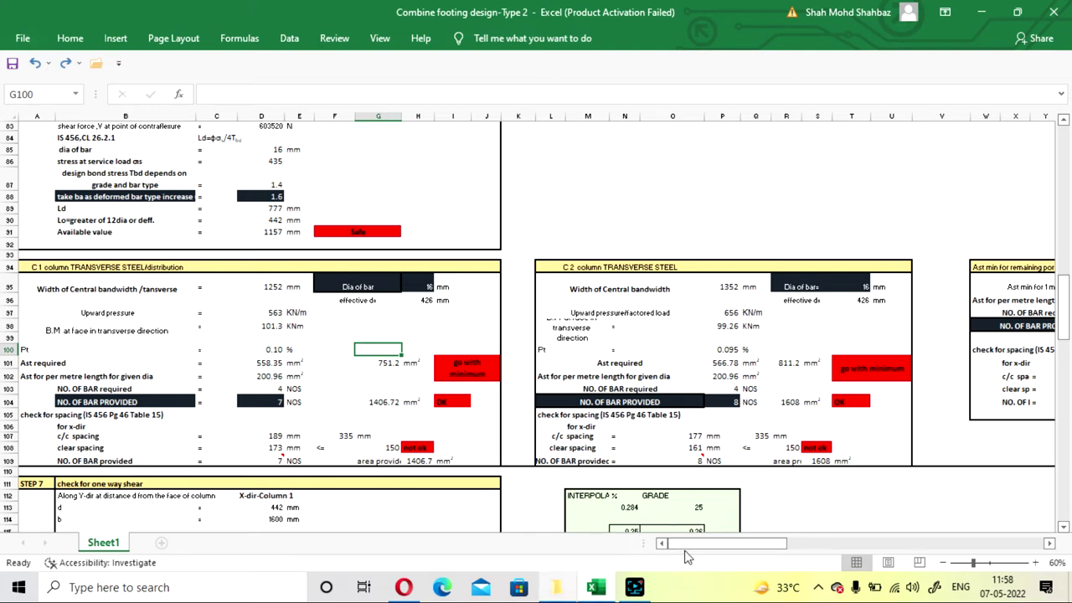
pyautogui.moveTo(685, 550); pyautogui.dragTo(689, 549)
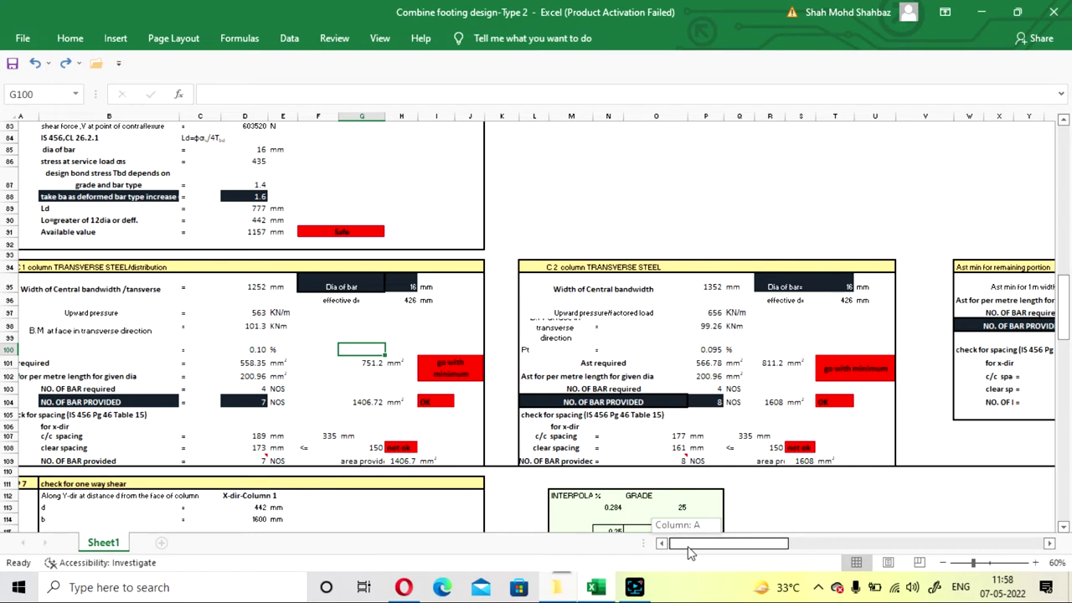
pyautogui.moveTo(689, 553); pyautogui.dragTo(793, 548)
pyautogui.scroll(8, 789, 363)
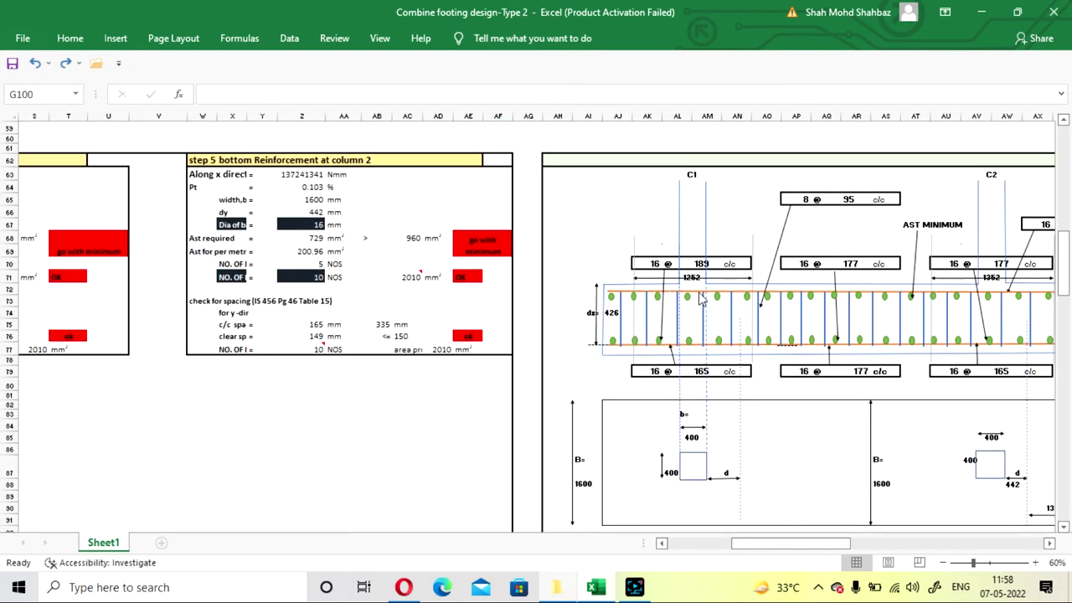
pyautogui.moveTo(764, 549); pyautogui.dragTo(773, 551)
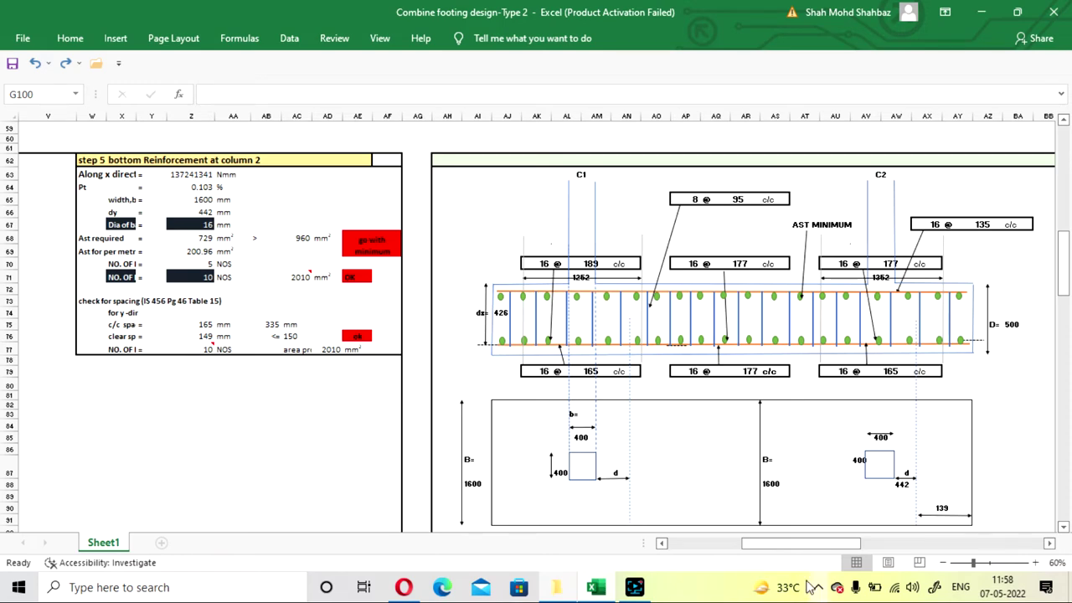
pyautogui.moveTo(795, 548)
pyautogui.mouseDown()
pyautogui.moveTo(726, 546)
pyautogui.moveTo(821, 540)
pyautogui.mouseUp()
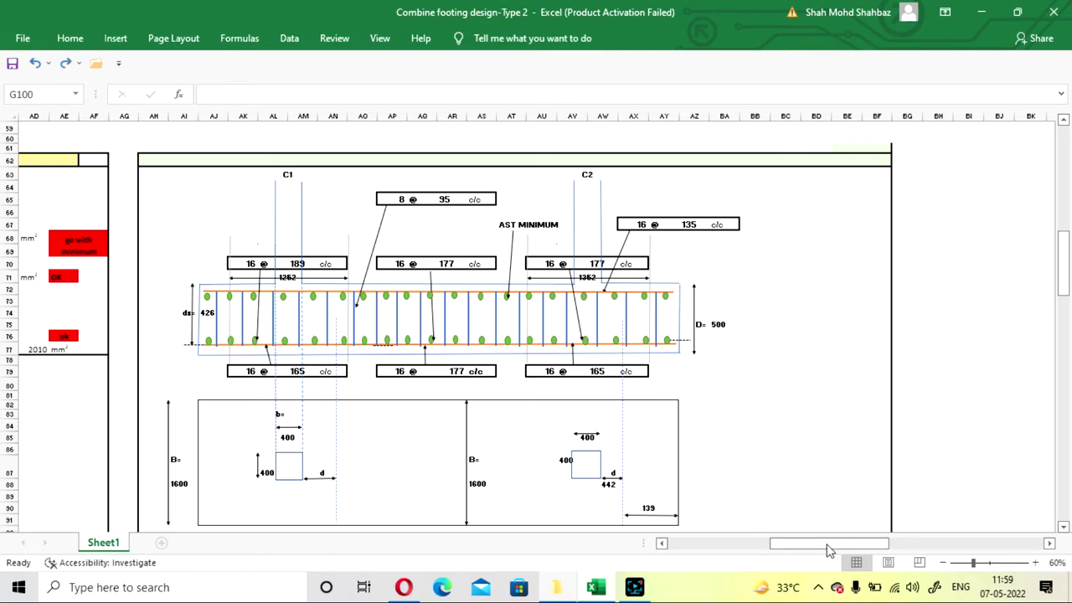
pyautogui.moveTo(825, 548); pyautogui.dragTo(581, 517)
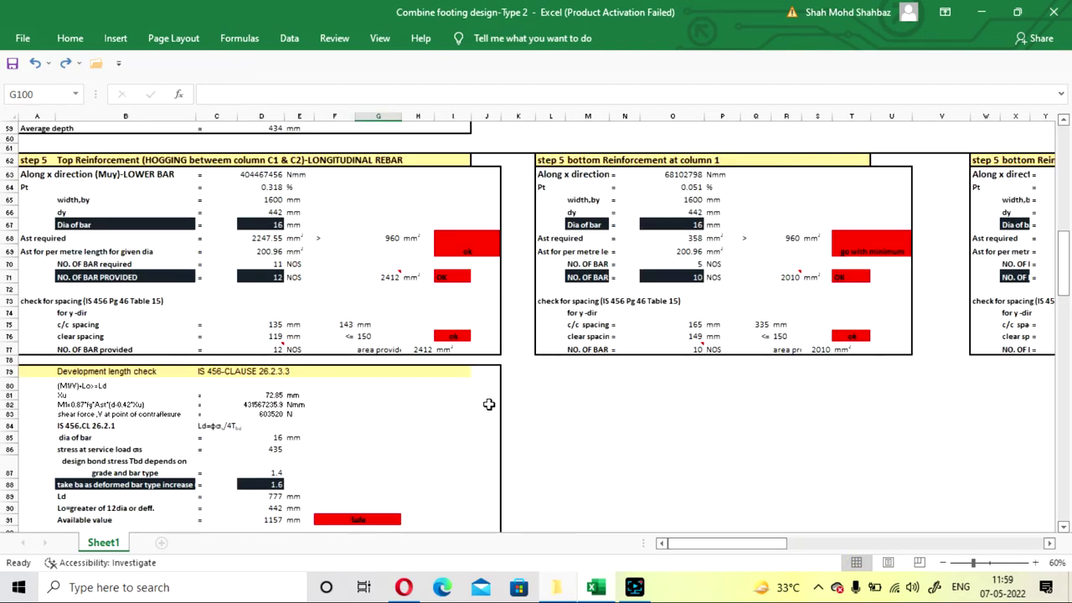
# - Try 6 and 7 as the number of C1 column transverse bars provided against the clear spacing check
pyautogui.scroll(-6, 491, 402)
pyautogui.scroll(-2, 489, 403)
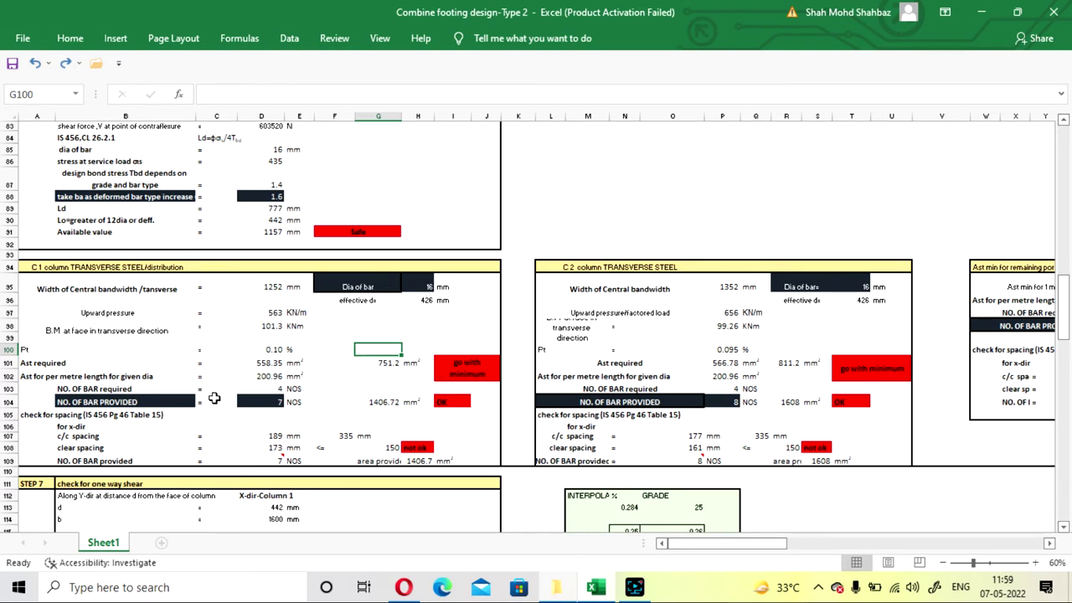
pyautogui.click(335, 398)
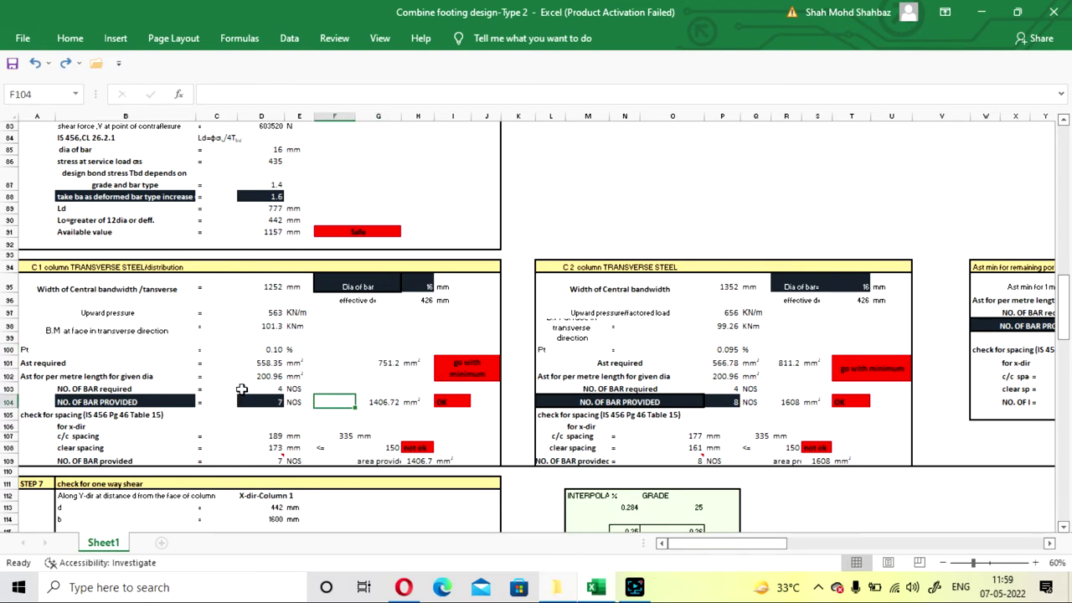
pyautogui.click(253, 400)
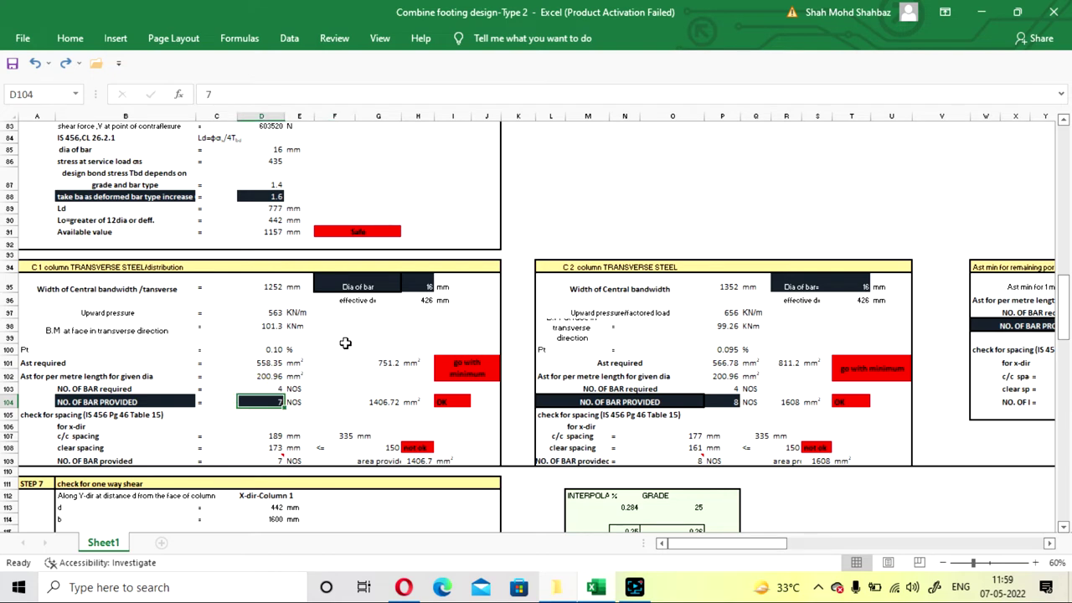
pyautogui.write('6')
pyautogui.press('Return')
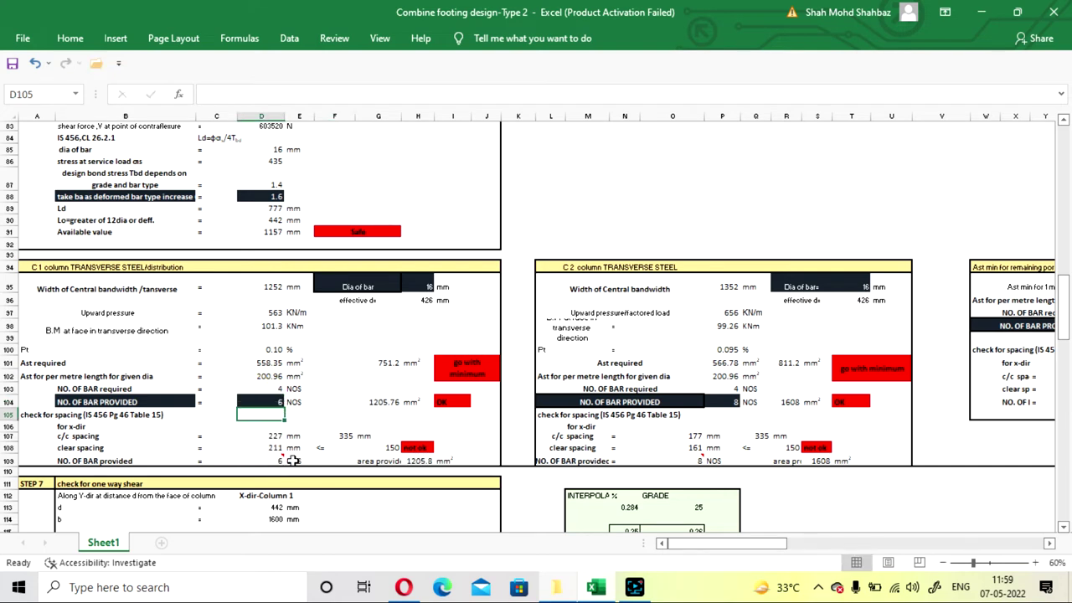
pyautogui.moveTo(269, 457)
pyautogui.click(268, 402)
pyautogui.write('7')
pyautogui.press('Return')
# - Set the number of C1 column transverse bars provided to 8 and check its spacing label in the footing section drawing
pyautogui.click(268, 402)
pyautogui.write('8')
pyautogui.press('Return')
pyautogui.click(332, 411)
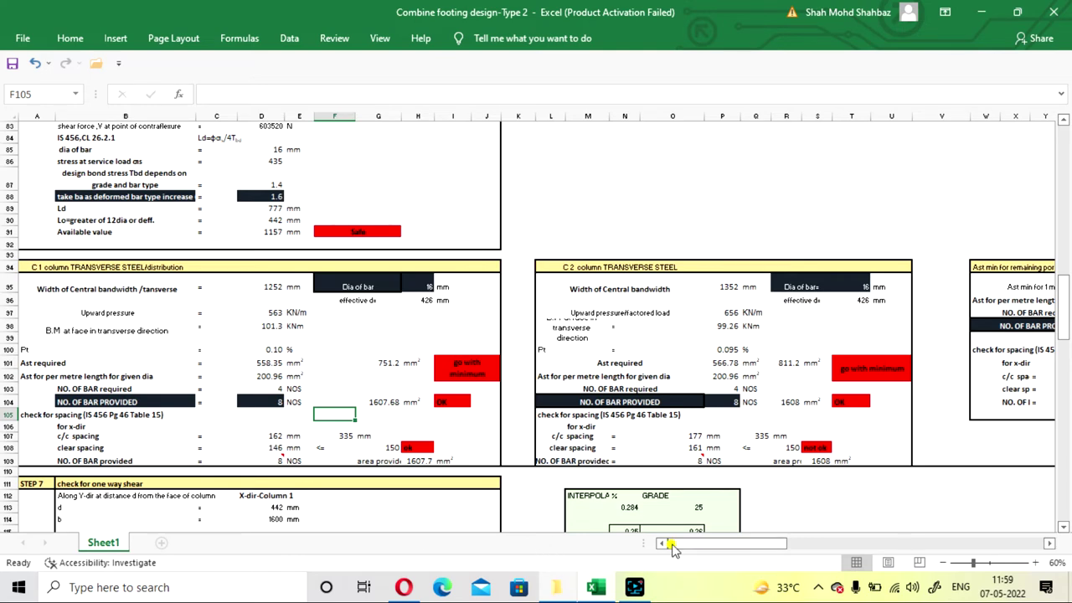
pyautogui.moveTo(672, 545); pyautogui.dragTo(740, 545)
pyautogui.scroll(-2, 540, 310)
pyautogui.scroll(9, 540, 310)
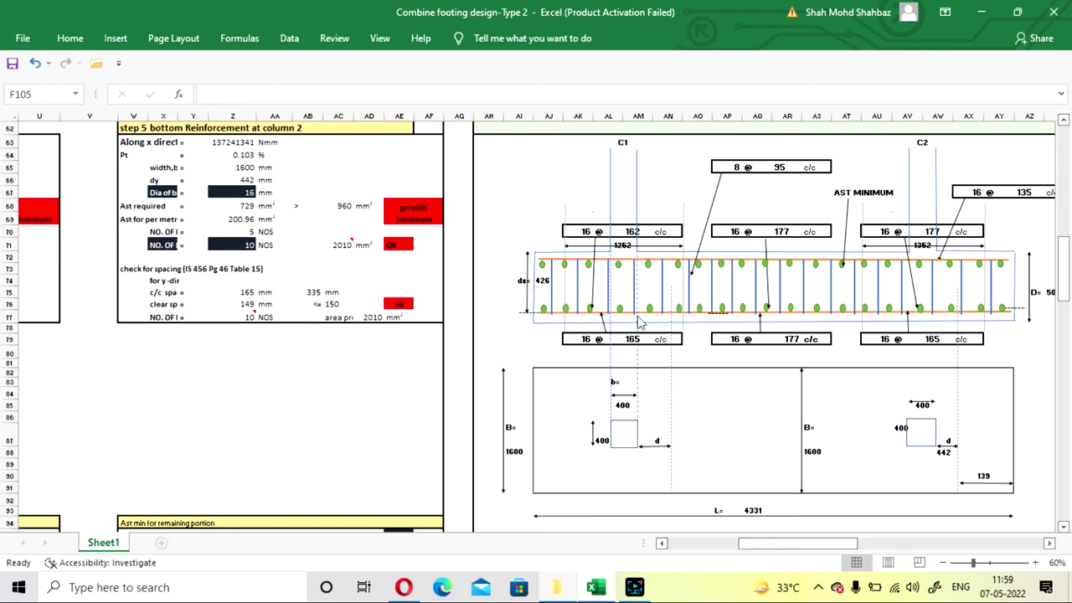
# - Review the C2 column transverse steel and the minimum steel for the remaining portion, including their clear spacing checks
pyautogui.moveTo(750, 544); pyautogui.dragTo(694, 545)
pyautogui.scroll(-5, 637, 485)
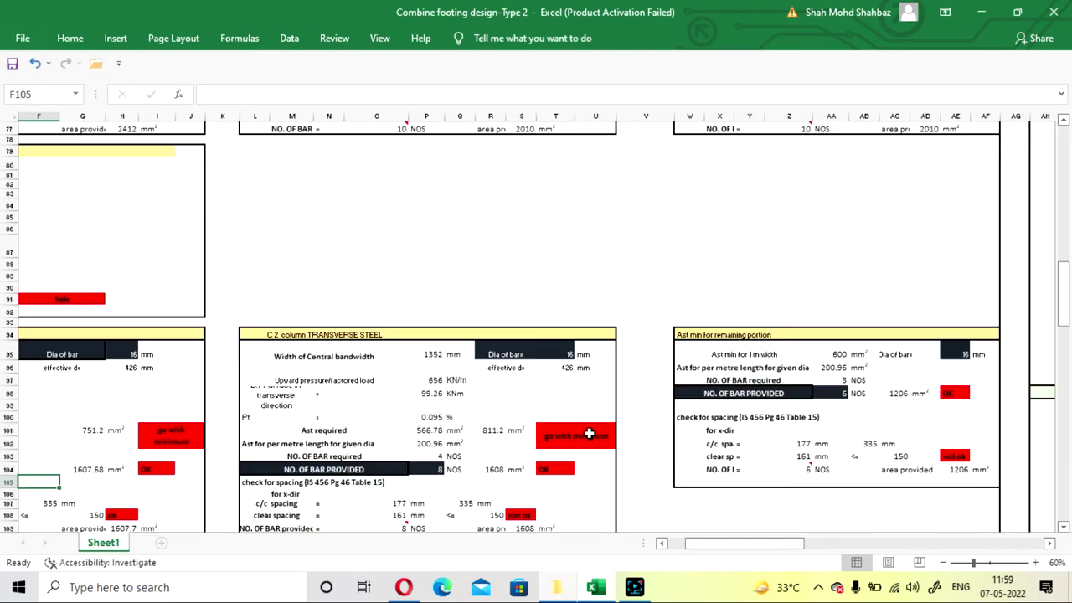
pyautogui.scroll(-2, 556, 372)
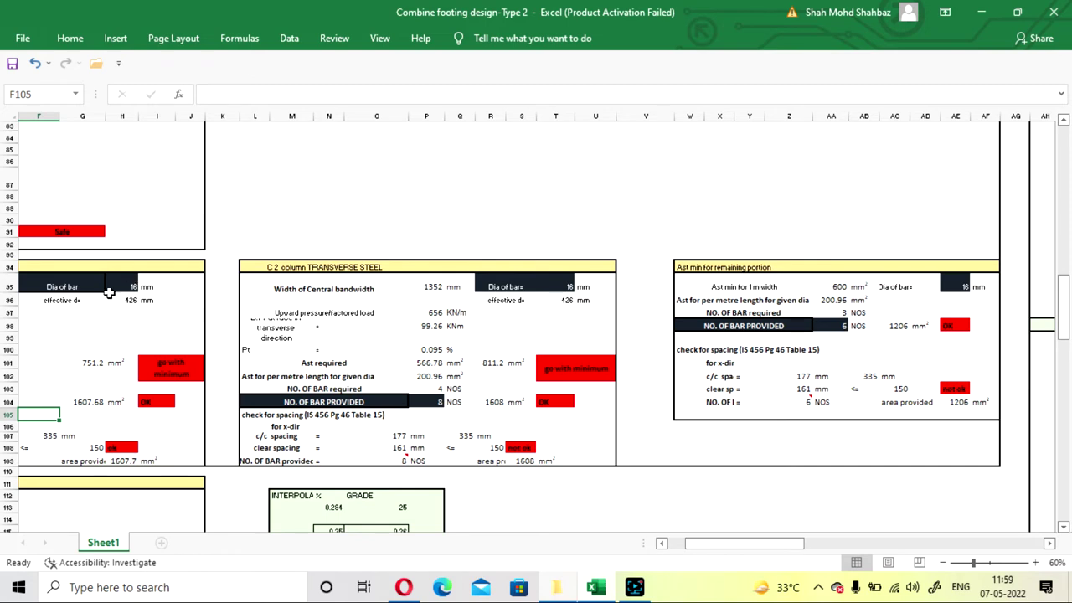
pyautogui.click(558, 340)
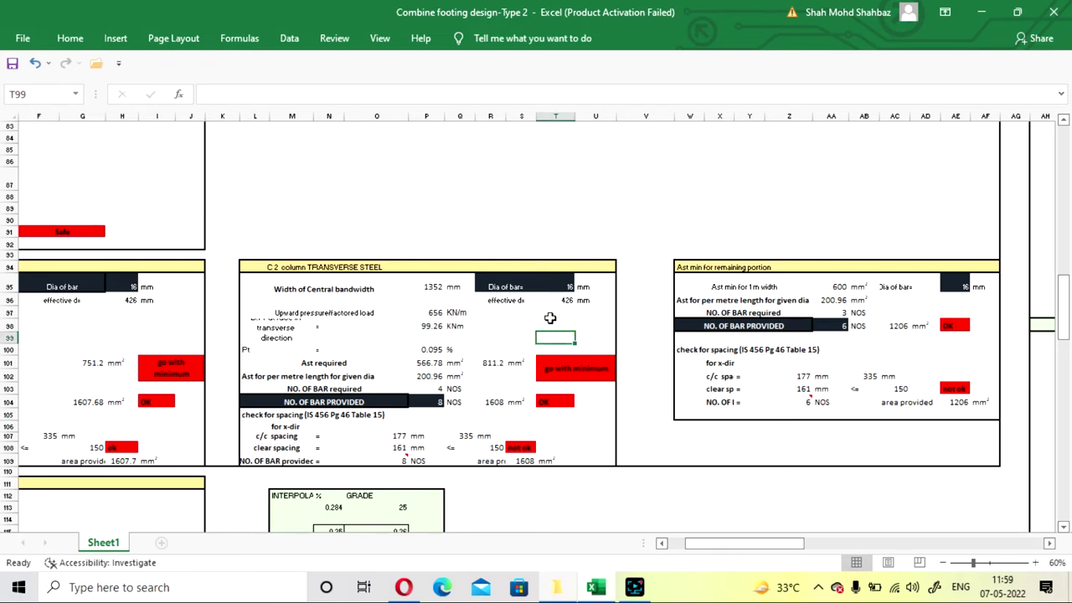
pyautogui.click(550, 312)
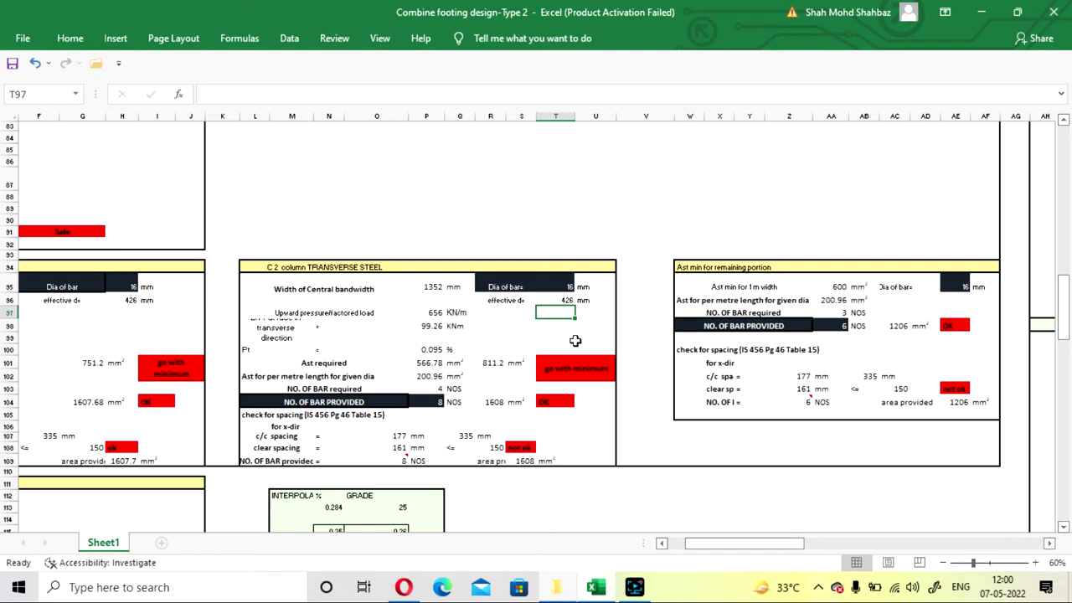
pyautogui.click(576, 339)
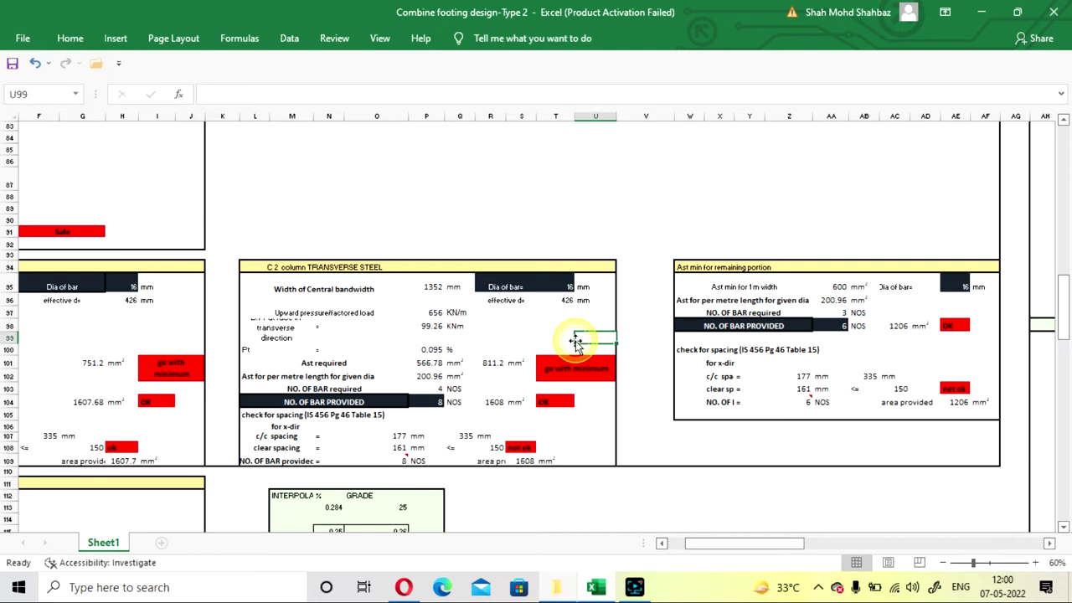
pyautogui.click(518, 325)
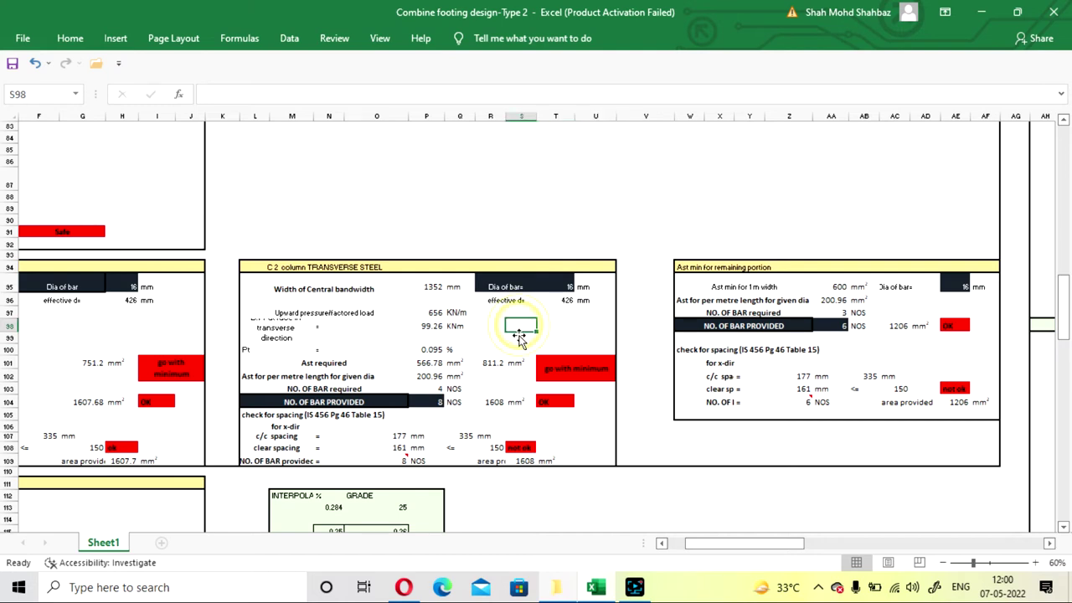
pyautogui.click(561, 324)
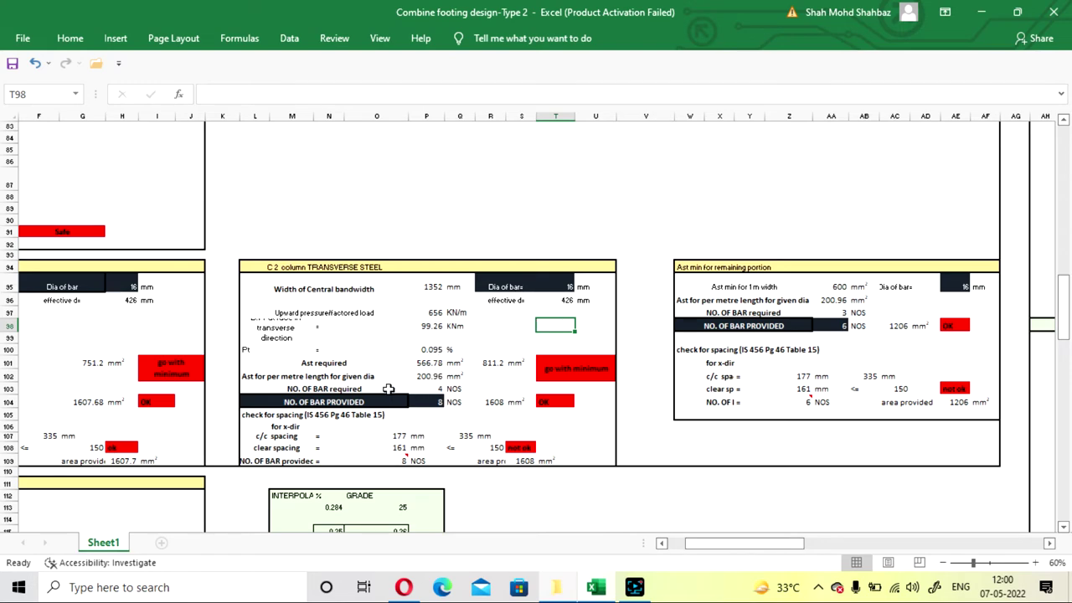
# - Try 7 and 8 as the number of C2 column transverse bars provided against the clear spacing check
pyautogui.click(428, 401)
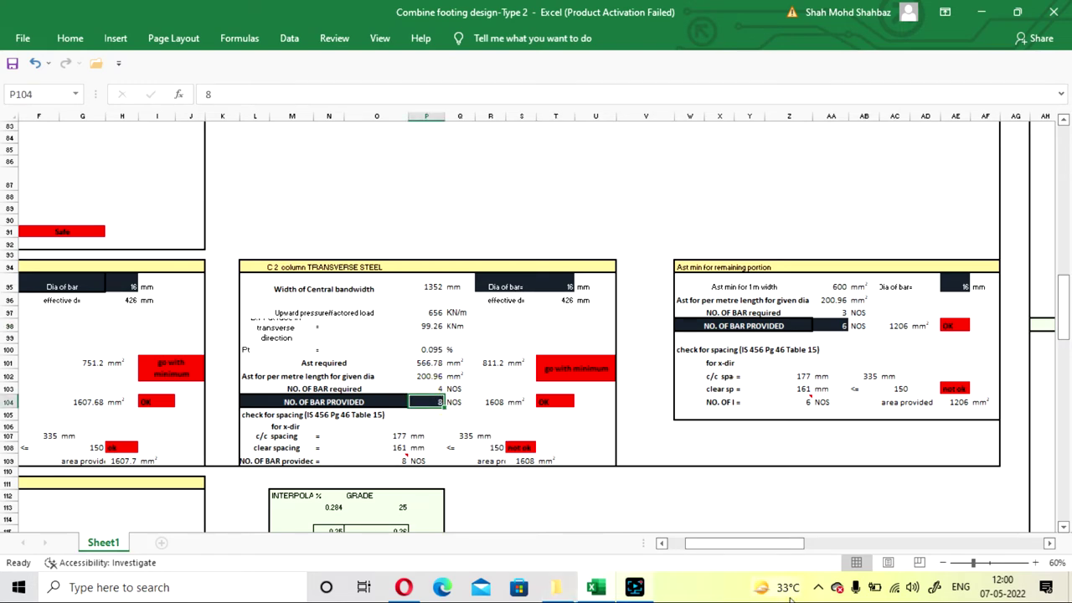
pyautogui.moveTo(791, 543)
pyautogui.mouseDown()
pyautogui.moveTo(763, 553)
pyautogui.moveTo(778, 550)
pyautogui.mouseUp()
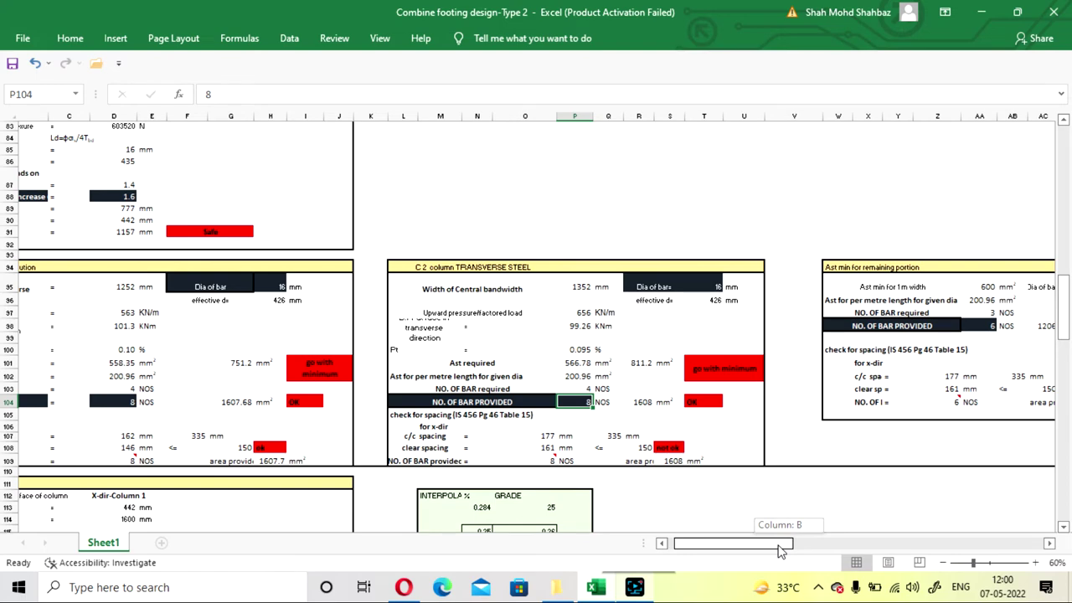
pyautogui.moveTo(777, 550); pyautogui.dragTo(781, 550)
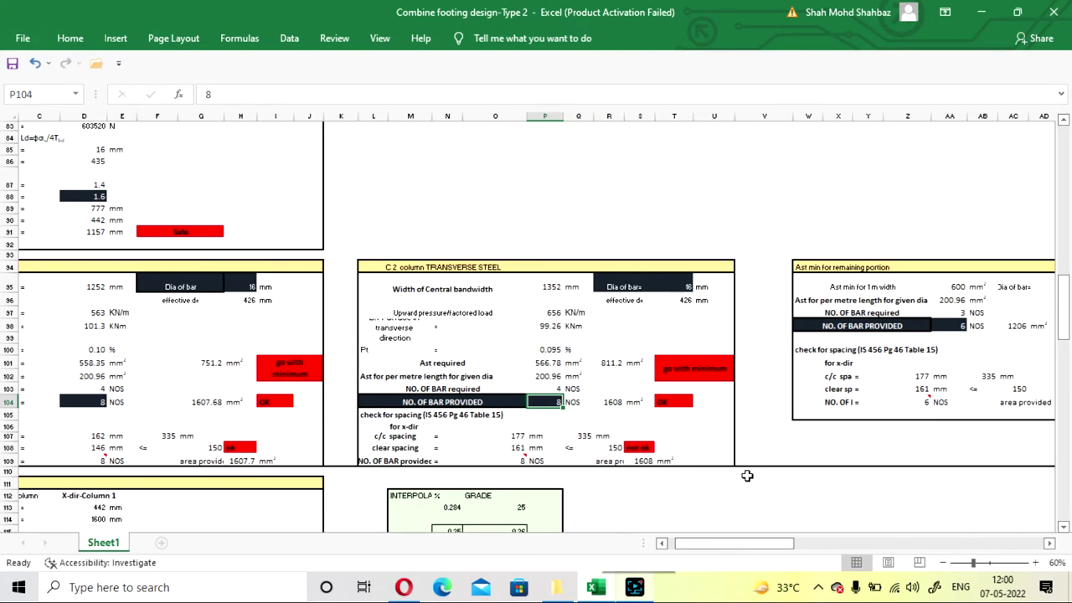
pyautogui.write('7')
pyautogui.press('Return')
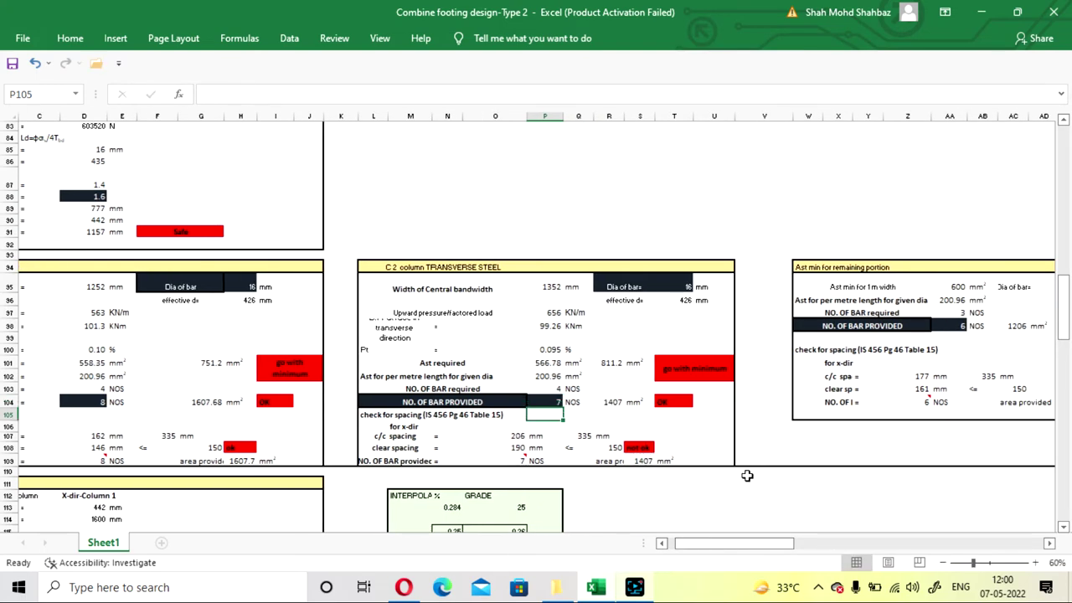
pyautogui.click(550, 406)
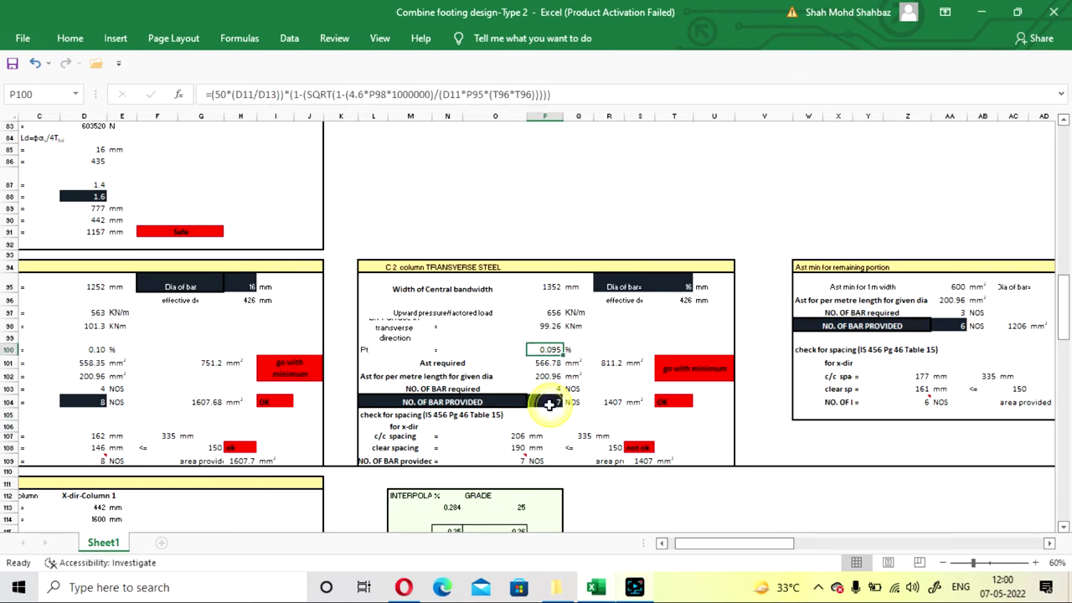
pyautogui.write('8')
pyautogui.press('Return')
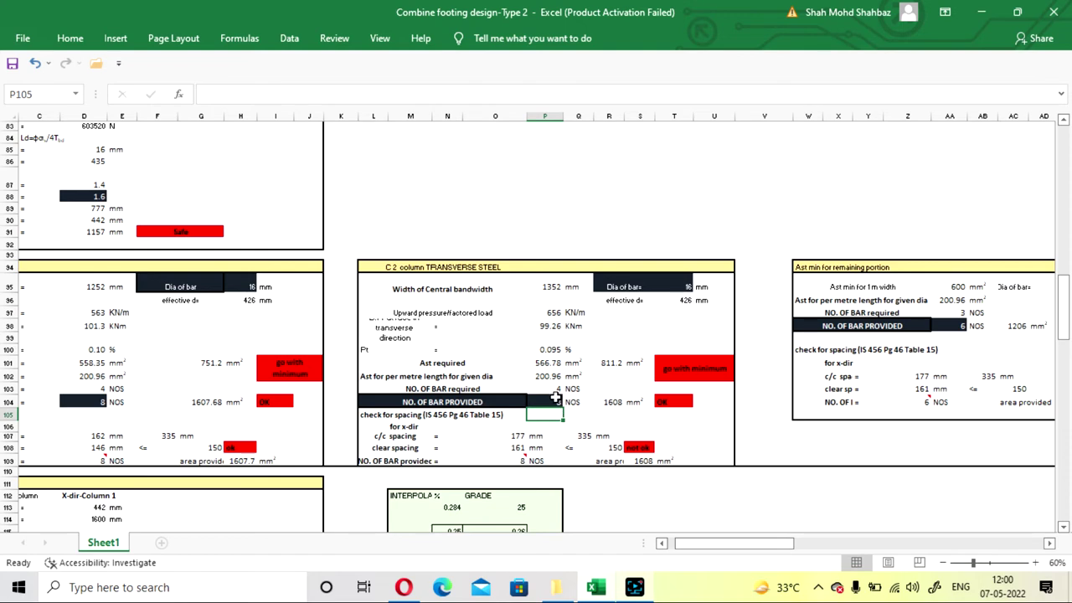
# - Set the number of C2 column transverse bars provided to 9 and check its spacing label in the footing section drawing
pyautogui.click(544, 401)
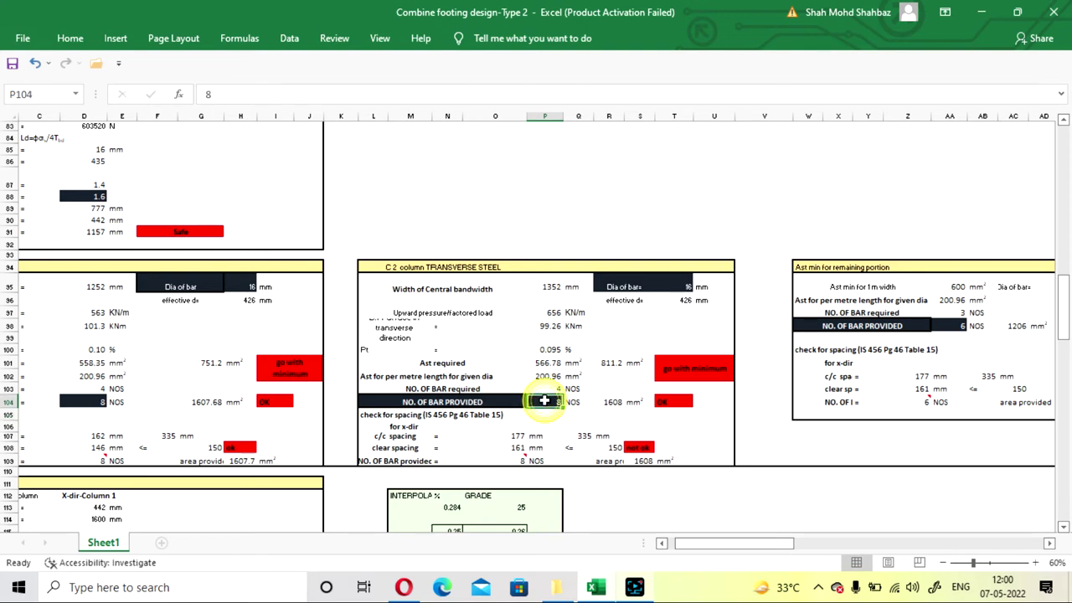
pyautogui.write('9')
pyautogui.press('Return')
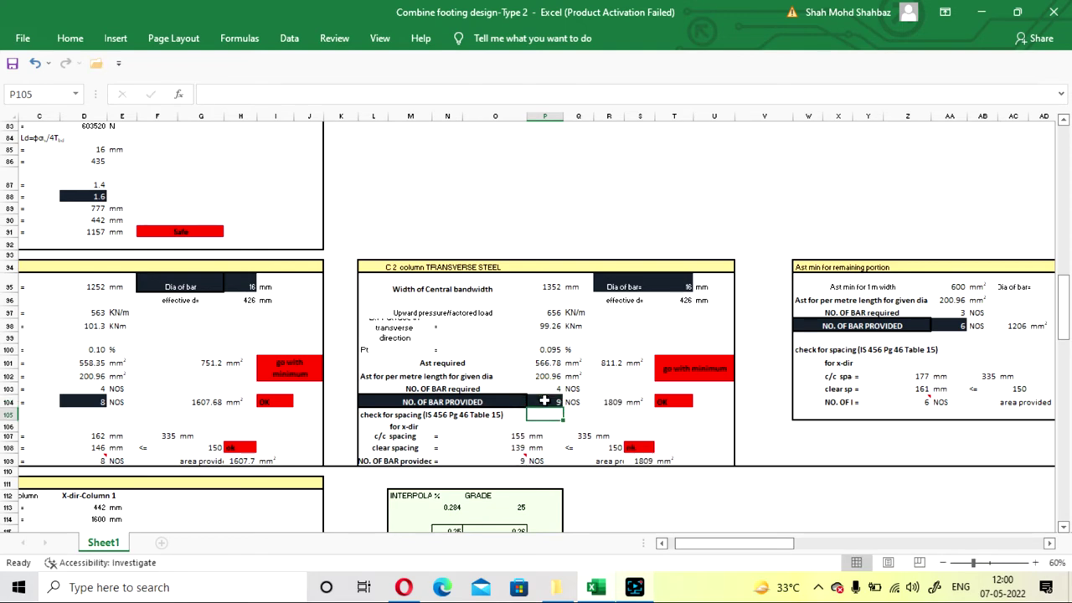
pyautogui.click(611, 497)
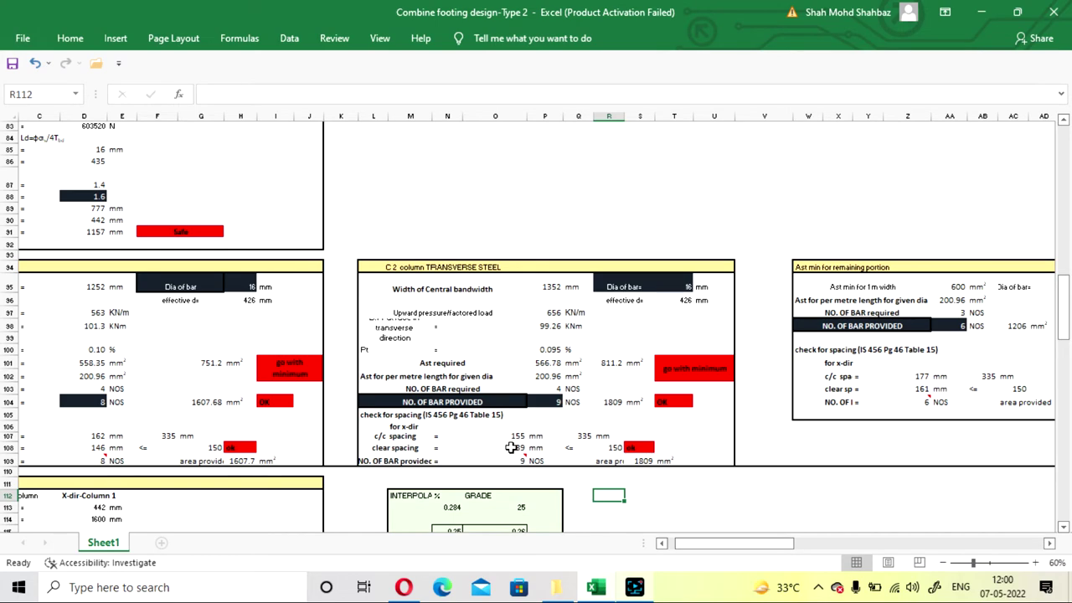
pyautogui.moveTo(710, 544); pyautogui.dragTo(799, 544)
pyautogui.scroll(8, 641, 307)
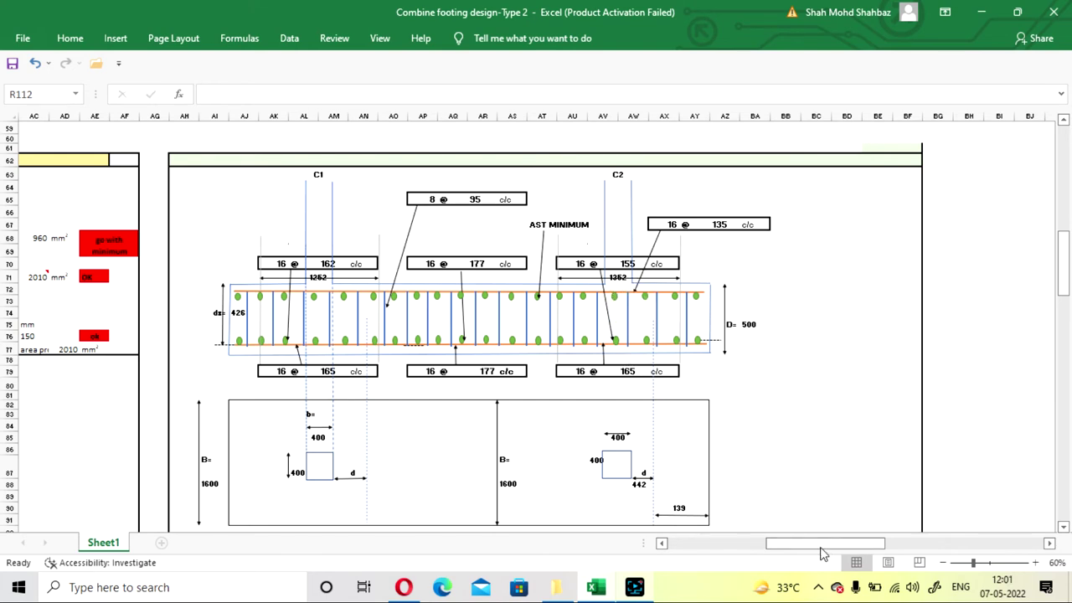
pyautogui.moveTo(823, 554); pyautogui.dragTo(819, 553)
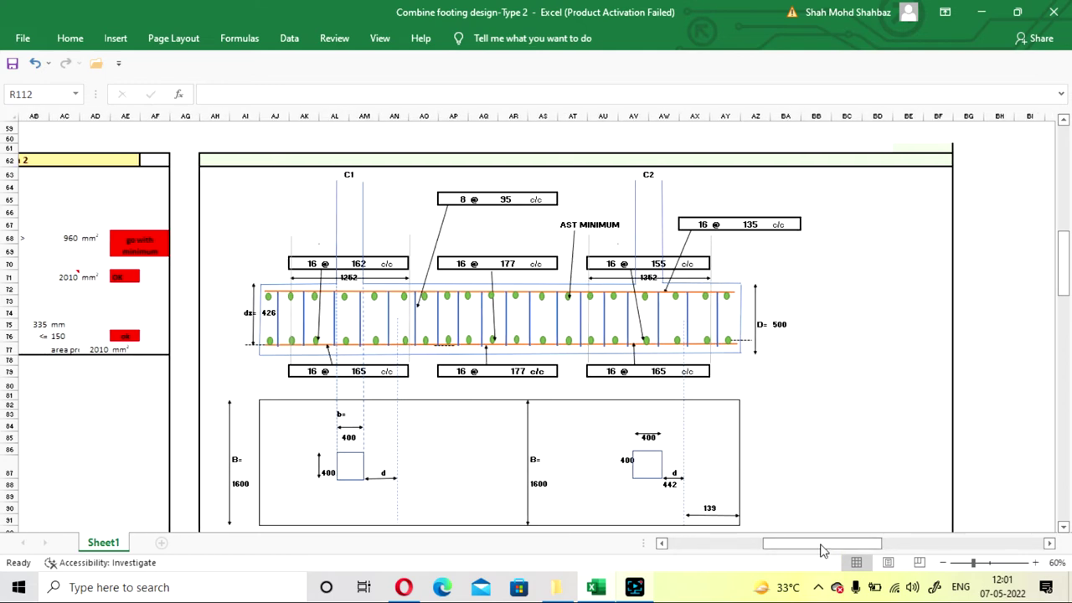
# - Set the number of bars provided for the minimum steel of the remaining portion to 7
pyautogui.moveTo(821, 548); pyautogui.dragTo(733, 548)
pyautogui.scroll(-9, 471, 342)
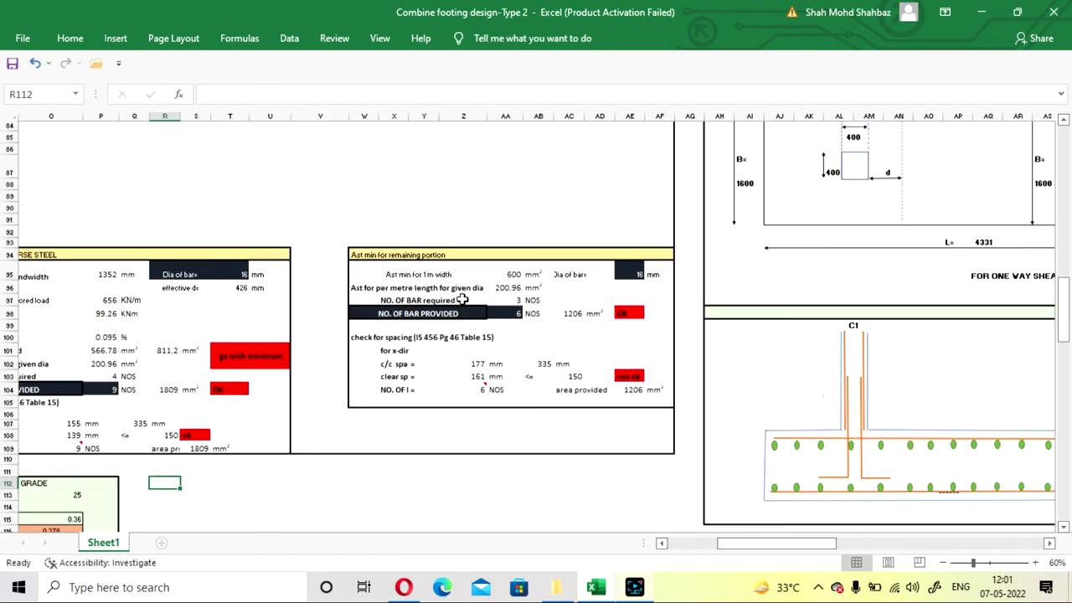
pyautogui.scroll(2, 542, 335)
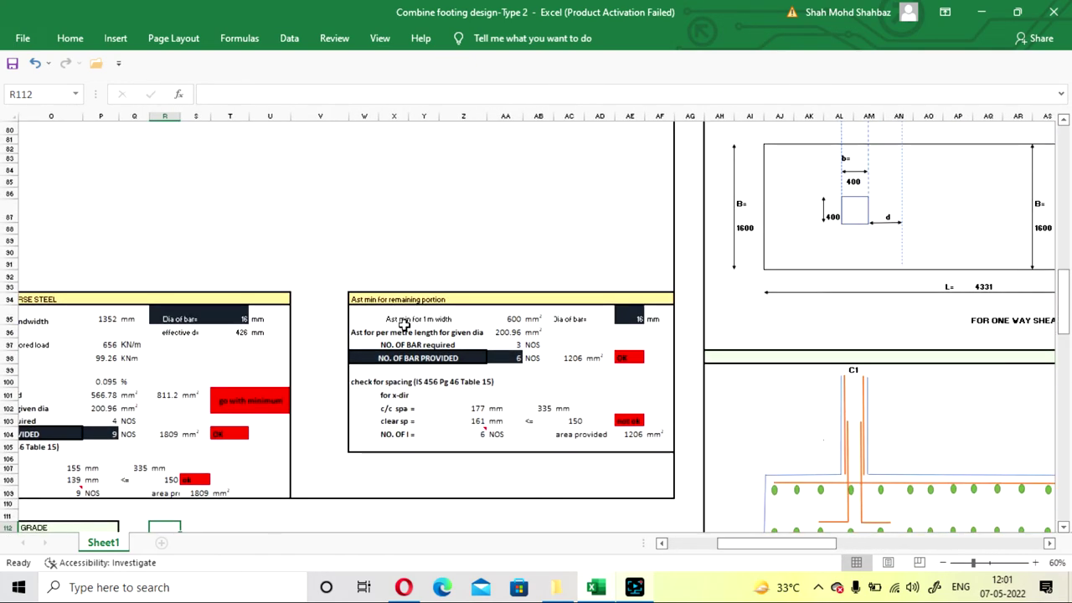
pyautogui.click(504, 358)
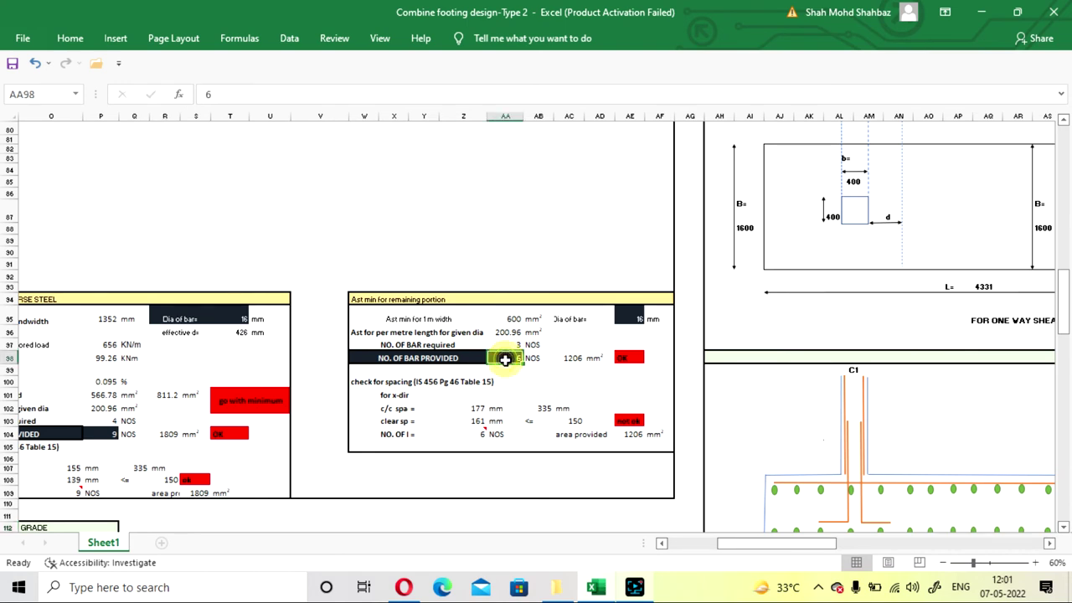
pyautogui.write('7')
pyautogui.press('Return')
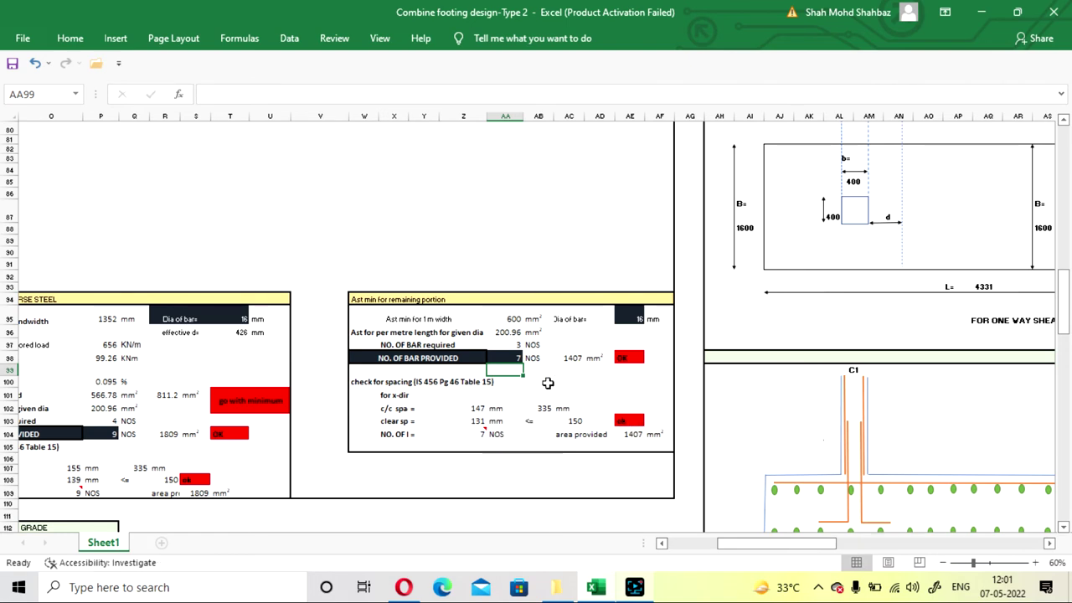
# - Compare the remaining portion's minimum steel with the middle bar spacing labels in the footing section drawing
pyautogui.moveTo(751, 546); pyautogui.dragTo(777, 547)
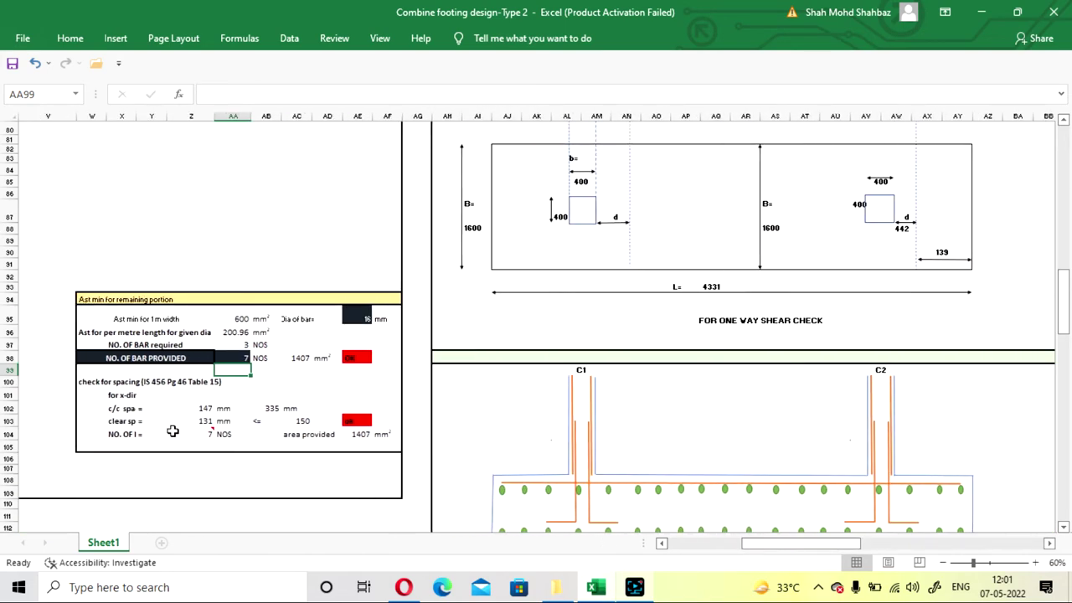
pyautogui.scroll(-3, 737, 315)
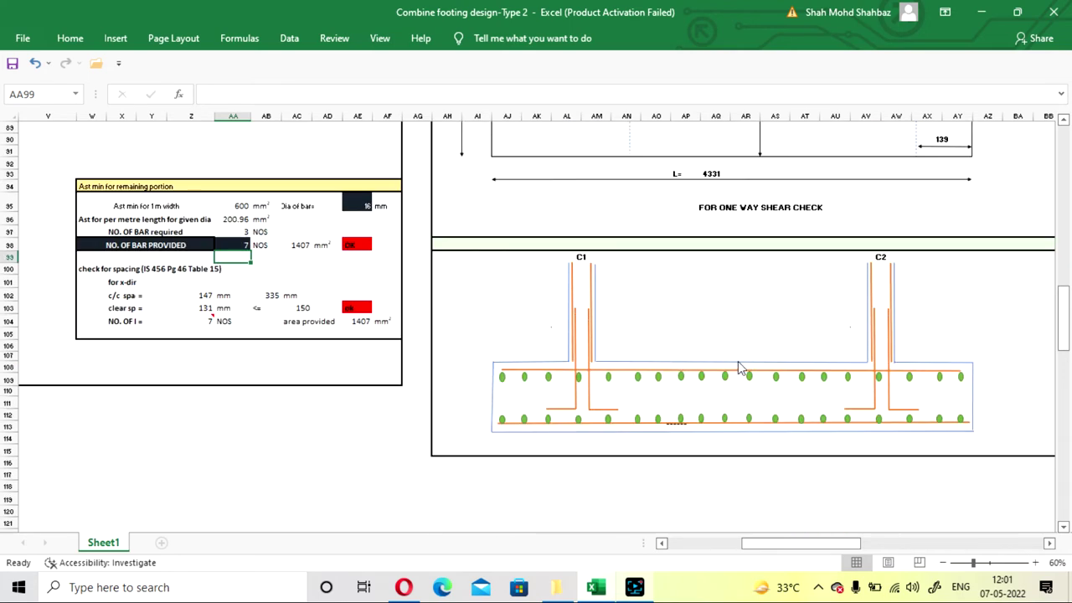
pyautogui.scroll(9, 737, 365)
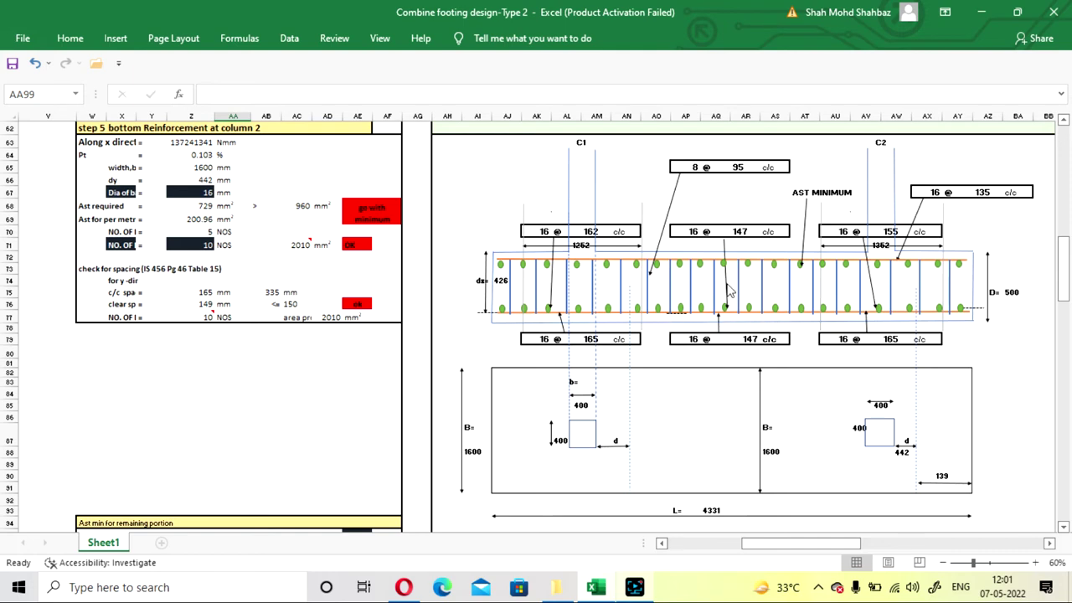
pyautogui.scroll(-6, 301, 352)
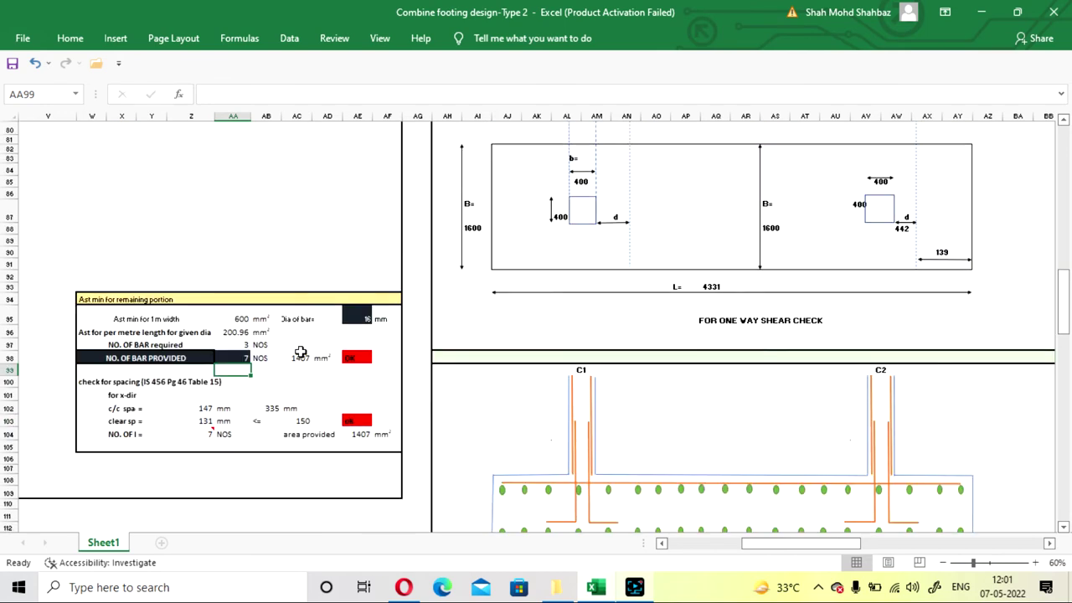
pyautogui.scroll(-2, 300, 351)
pyautogui.scroll(1, 251, 377)
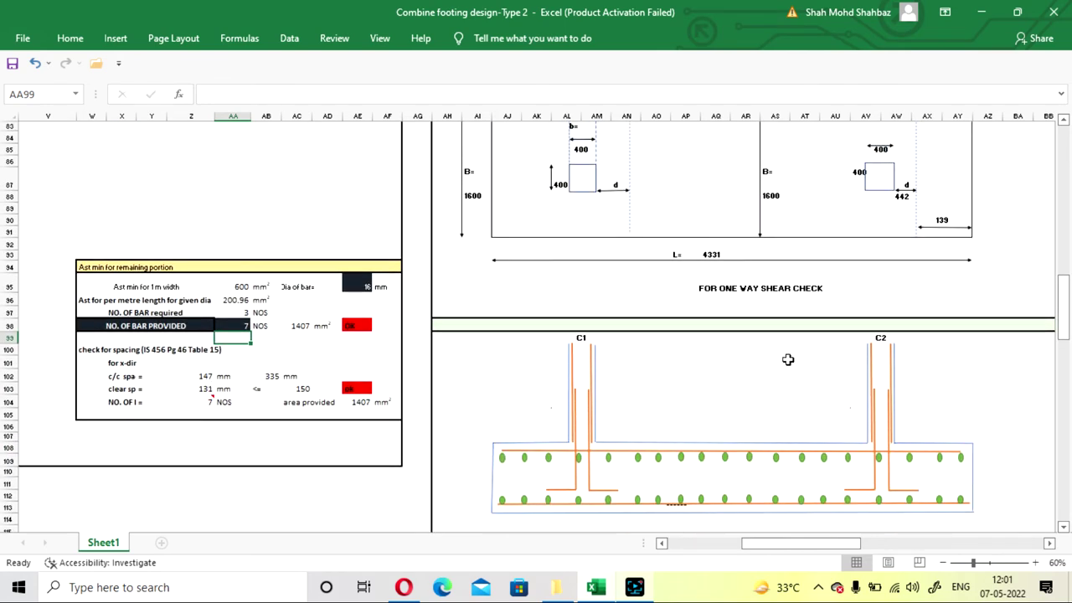
pyautogui.scroll(1, 786, 353)
pyautogui.scroll(6, 786, 350)
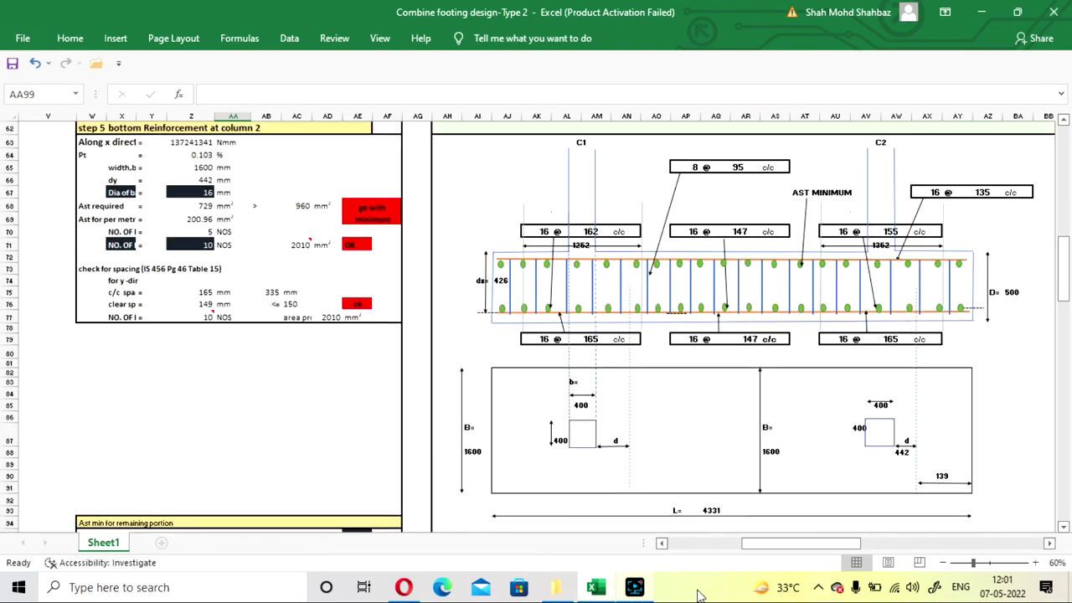
pyautogui.click(633, 587)
pyautogui.click(996, 330)
pyautogui.scroll(-2, 701, 323)
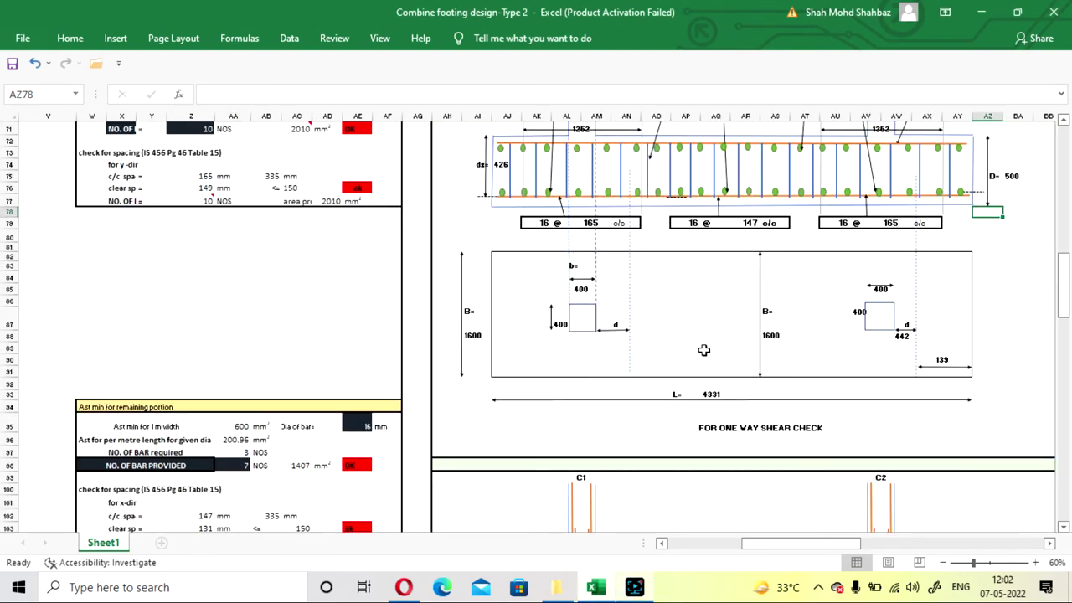
pyautogui.scroll(1, 749, 284)
pyautogui.scroll(1, 749, 285)
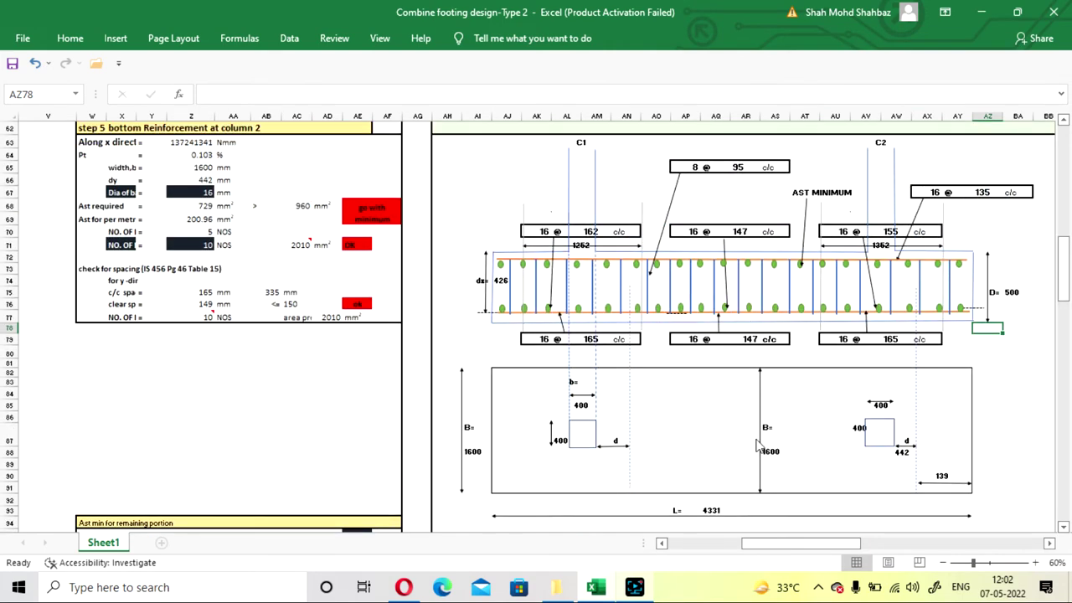
# - Examine the step 7 one-way shear check for column 1, including nominal shear stress, design shear strength and shear reinforcement
pyautogui.moveTo(800, 545); pyautogui.dragTo(726, 544)
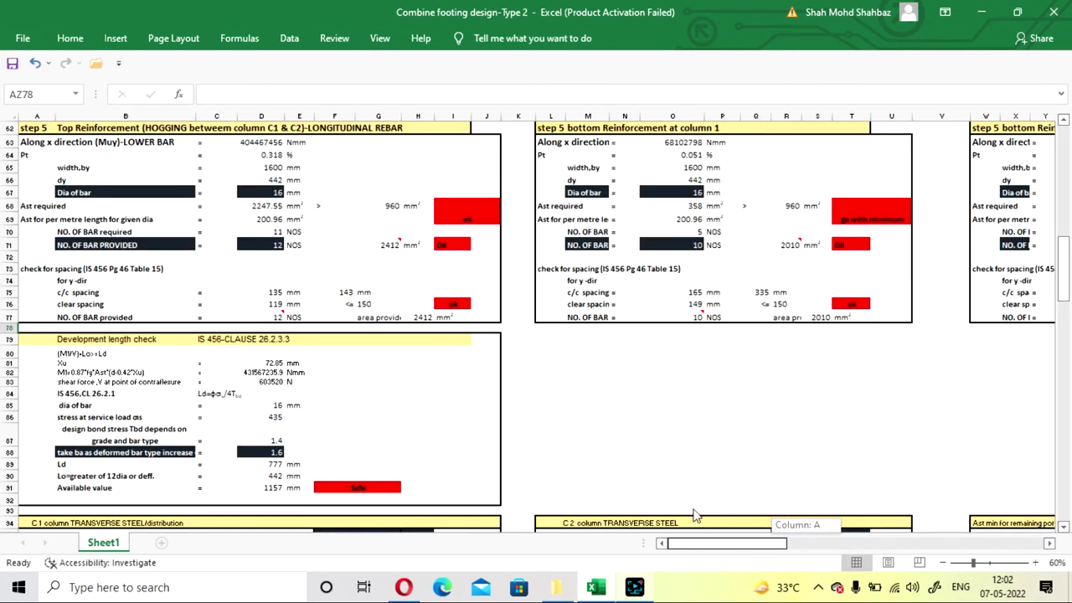
pyautogui.scroll(-10, 574, 372)
pyautogui.scroll(-3, 486, 351)
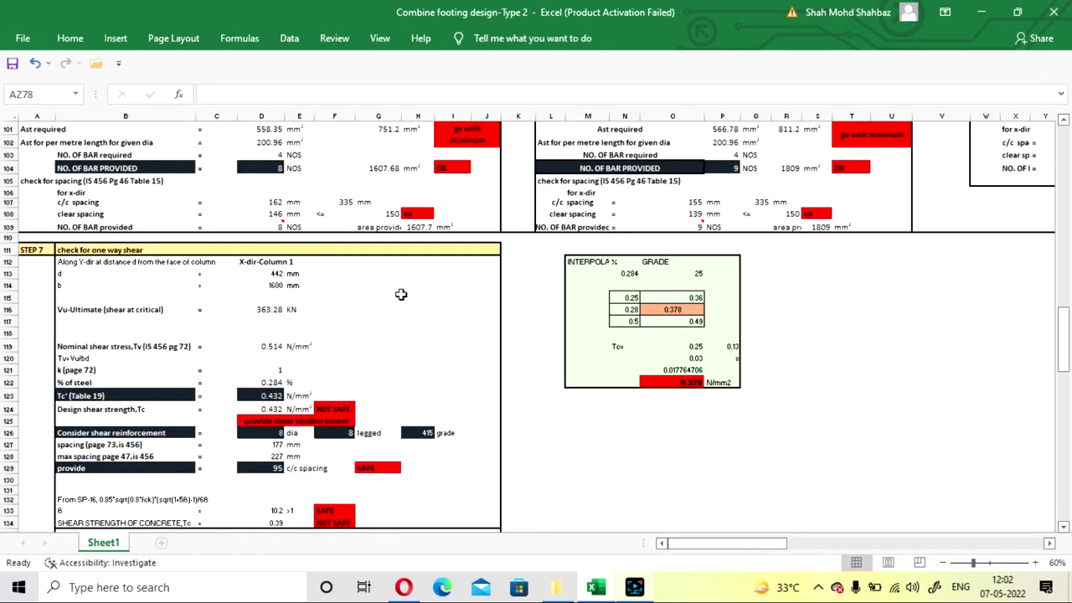
pyautogui.scroll(-1, 400, 293)
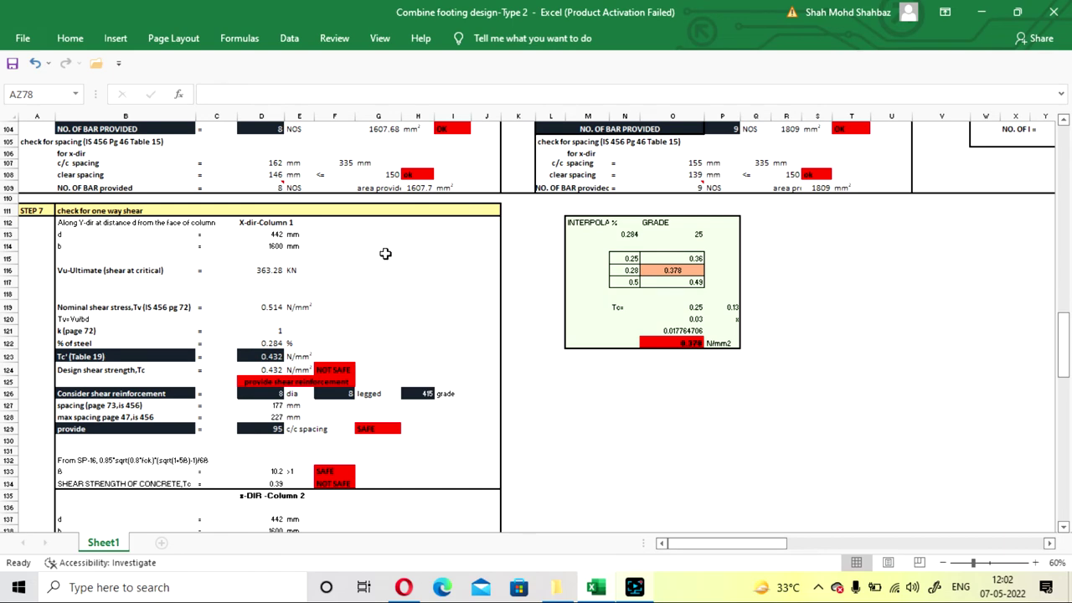
pyautogui.scroll(-3, 387, 252)
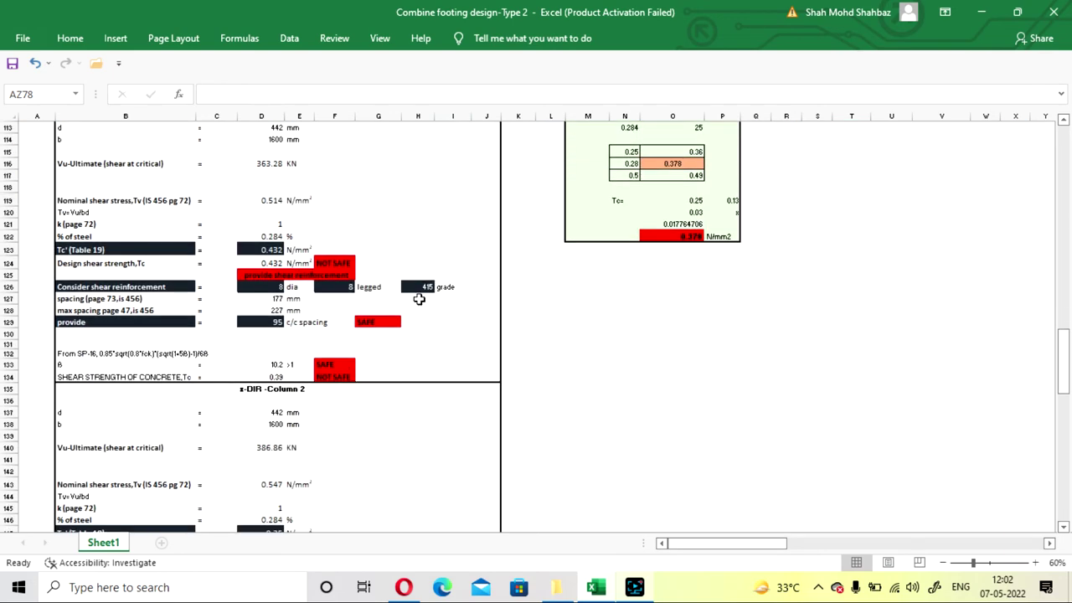
pyautogui.scroll(2, 385, 227)
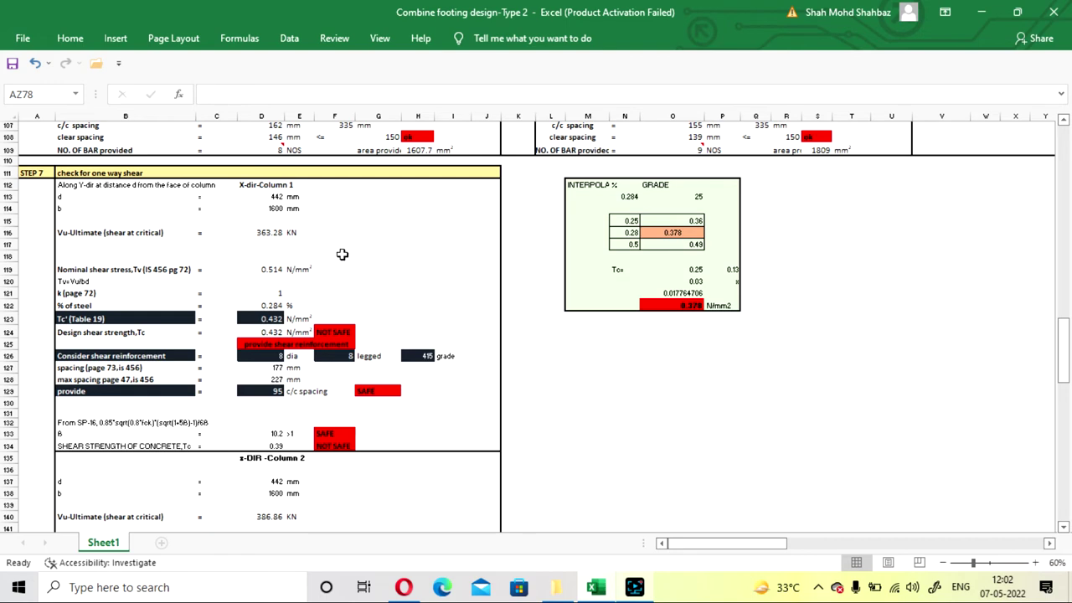
pyautogui.click(401, 233)
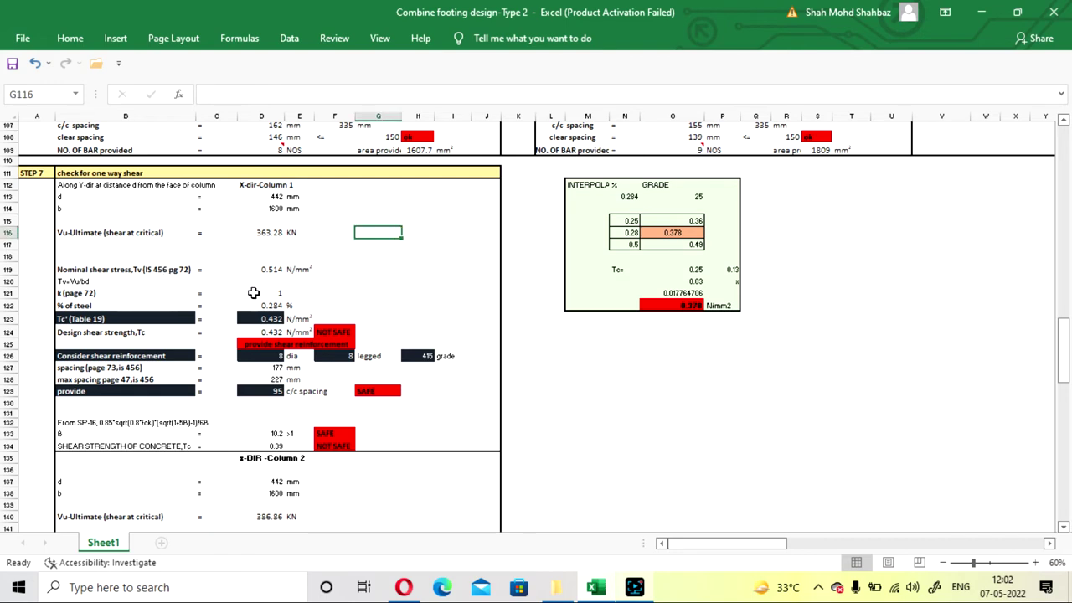
pyautogui.click(336, 290)
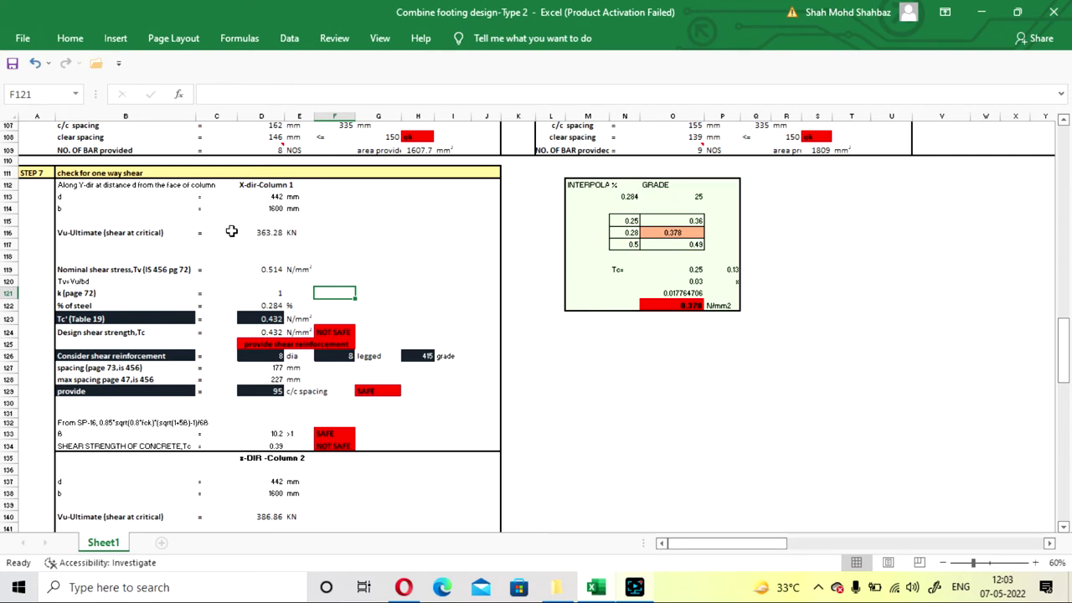
pyautogui.click(416, 236)
pyautogui.click(419, 269)
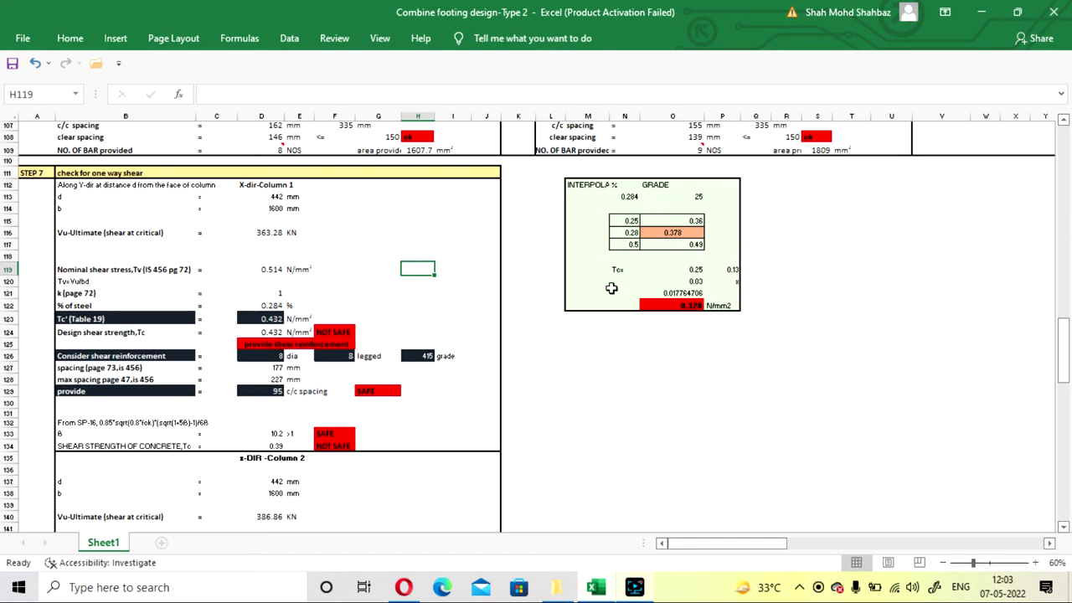
# - Examine the step 7 one-way shear checks for columns 1 and 2, comparing calculated and maximum shear reinforcement spacing with the provided spacing
pyautogui.scroll(2, 638, 280)
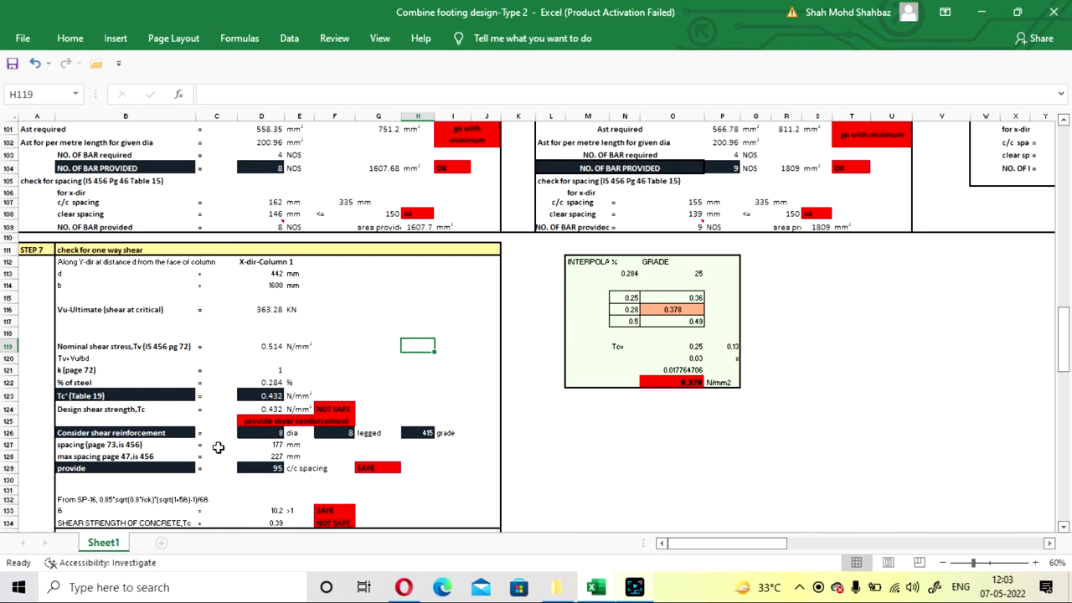
pyautogui.click(416, 309)
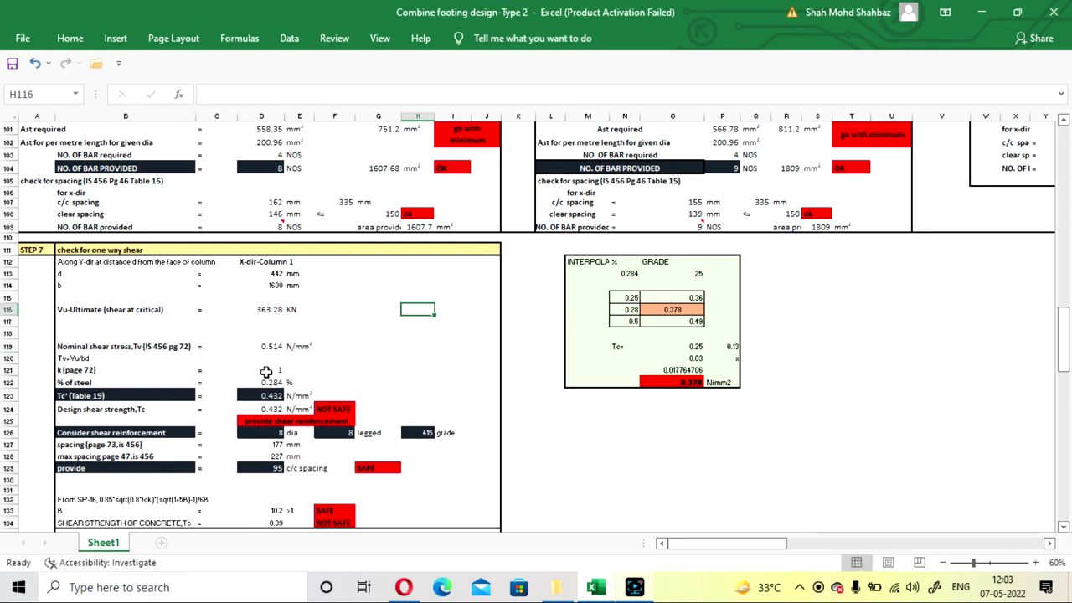
pyautogui.scroll(-2, 266, 372)
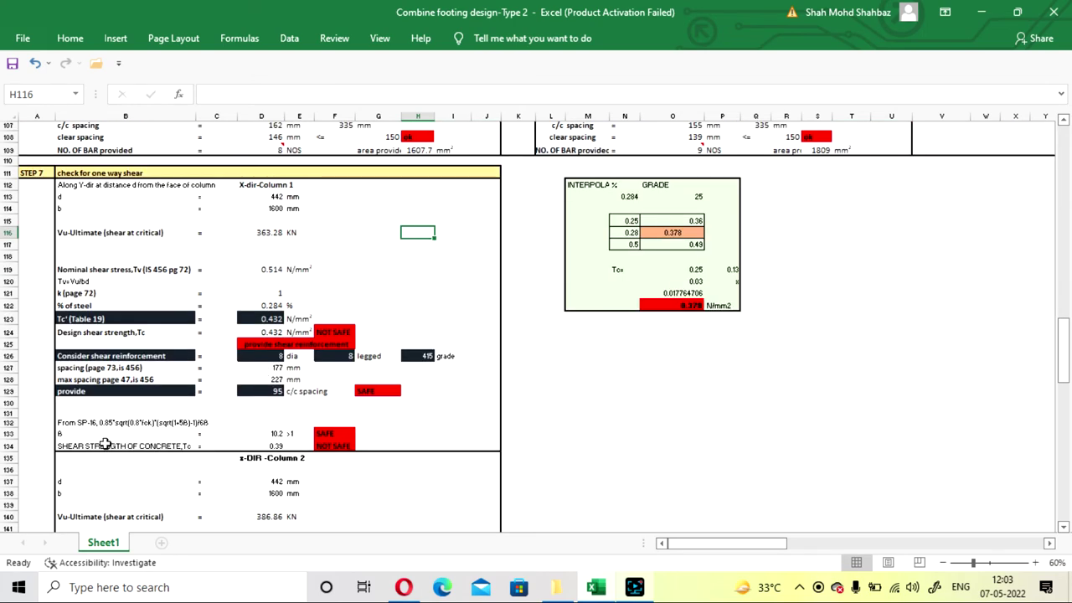
pyautogui.scroll(-3, 125, 418)
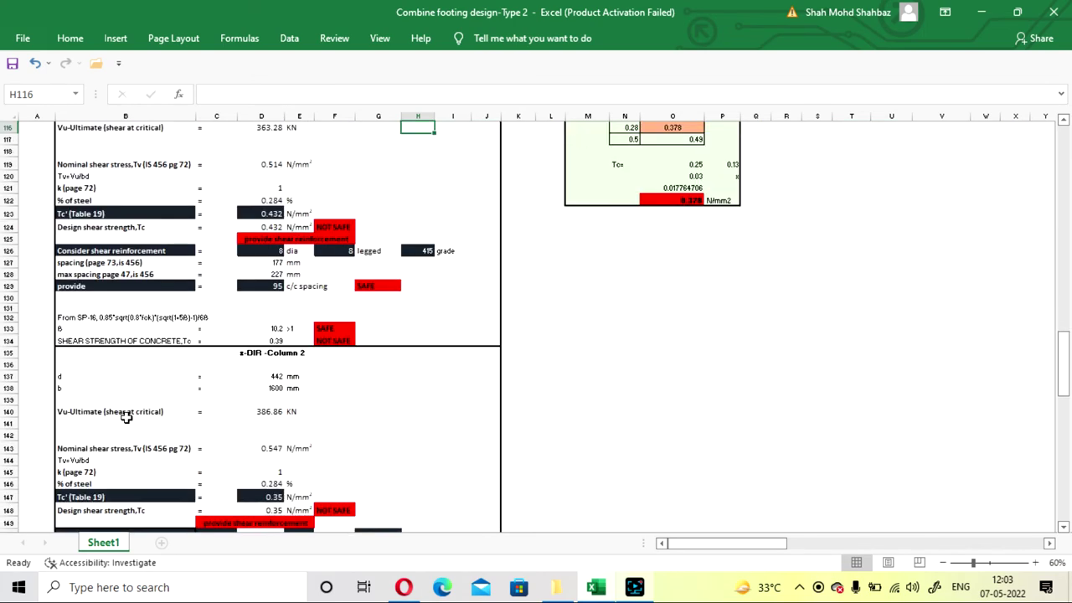
pyautogui.scroll(1, 108, 306)
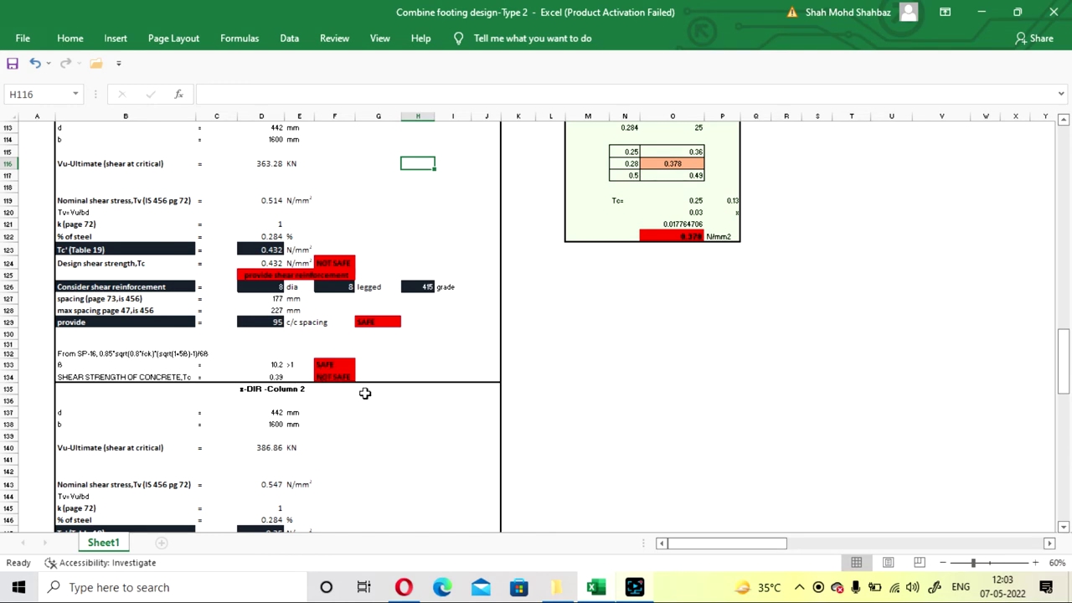
pyautogui.scroll(1, 343, 399)
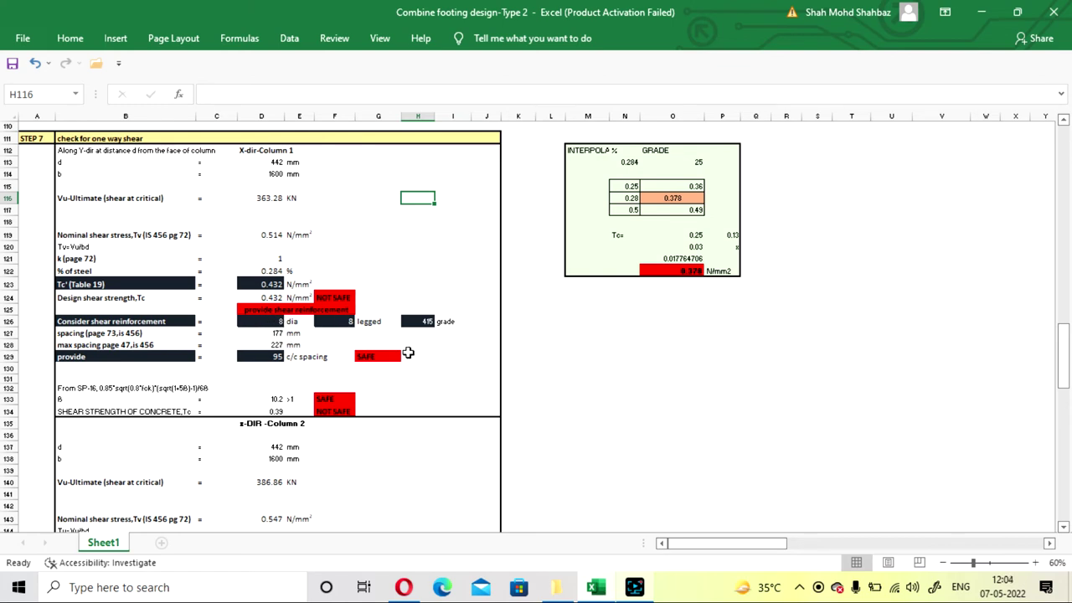
pyautogui.click(562, 337)
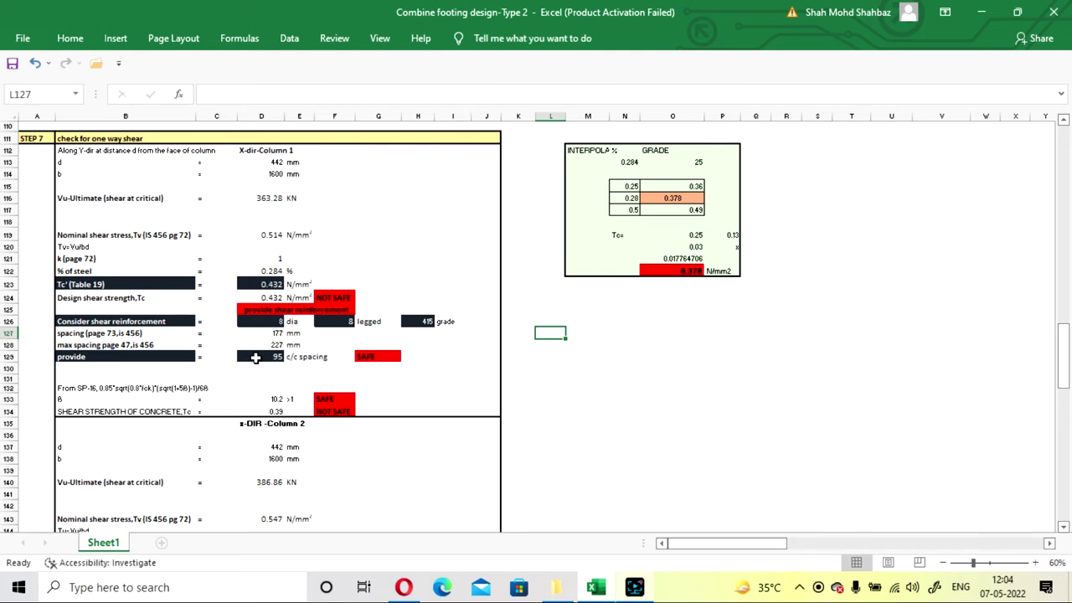
# - Set the provided shear reinforcement spacing for column 1 to 170 mm c/c in the one-way shear check
pyautogui.click(250, 358)
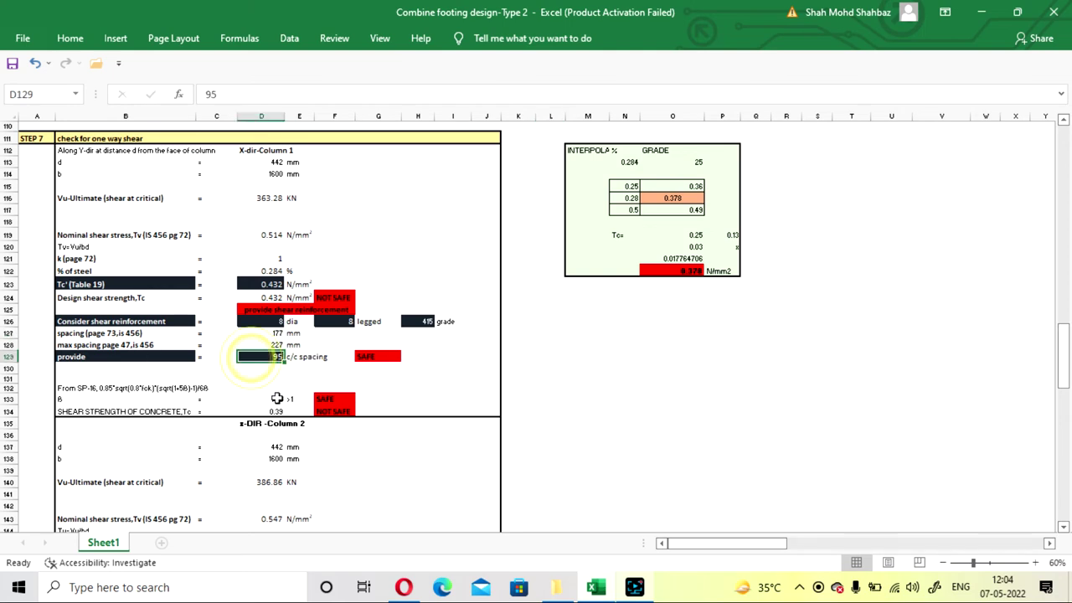
pyautogui.write('170')
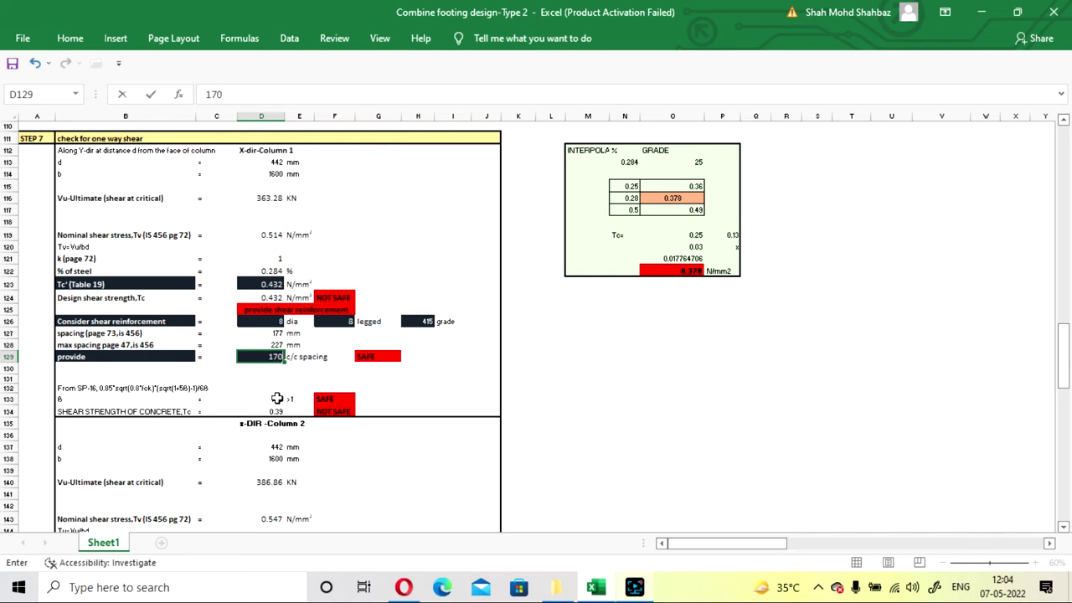
pyautogui.press('Return')
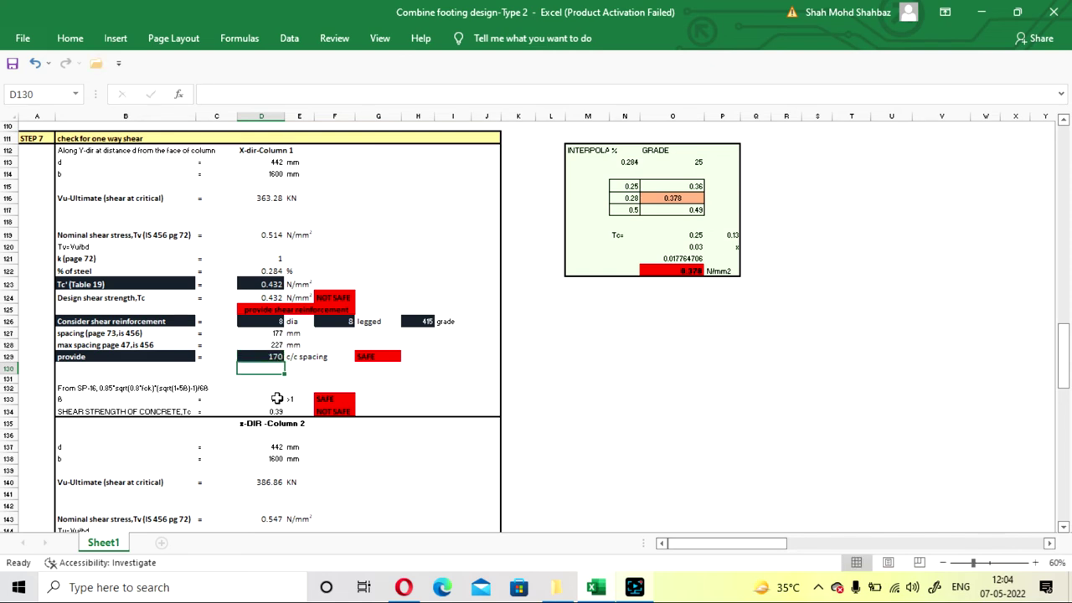
pyautogui.click(589, 378)
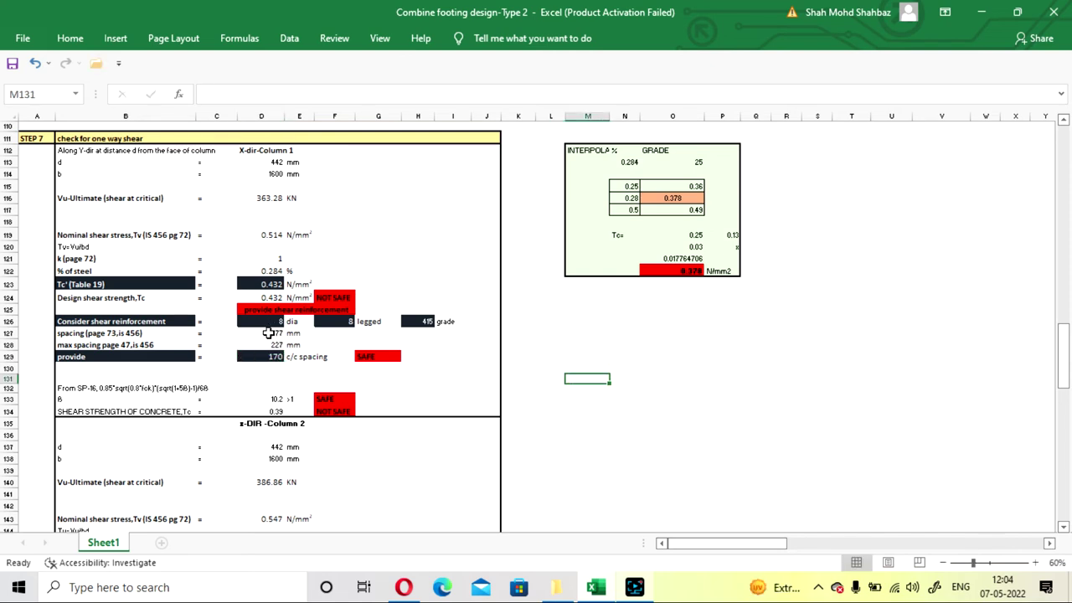
# - Try a provided shear reinforcement spacing of 200 mm for column 1, then return it to 170 mm
pyautogui.click(258, 355)
pyautogui.write('200')
pyautogui.press('Return')
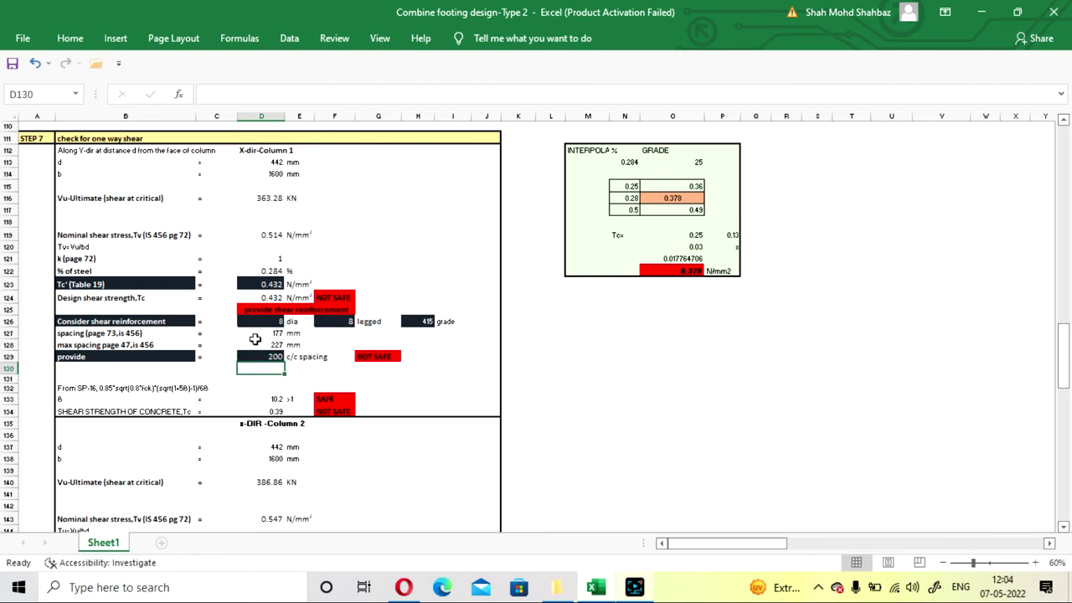
pyautogui.click(270, 354)
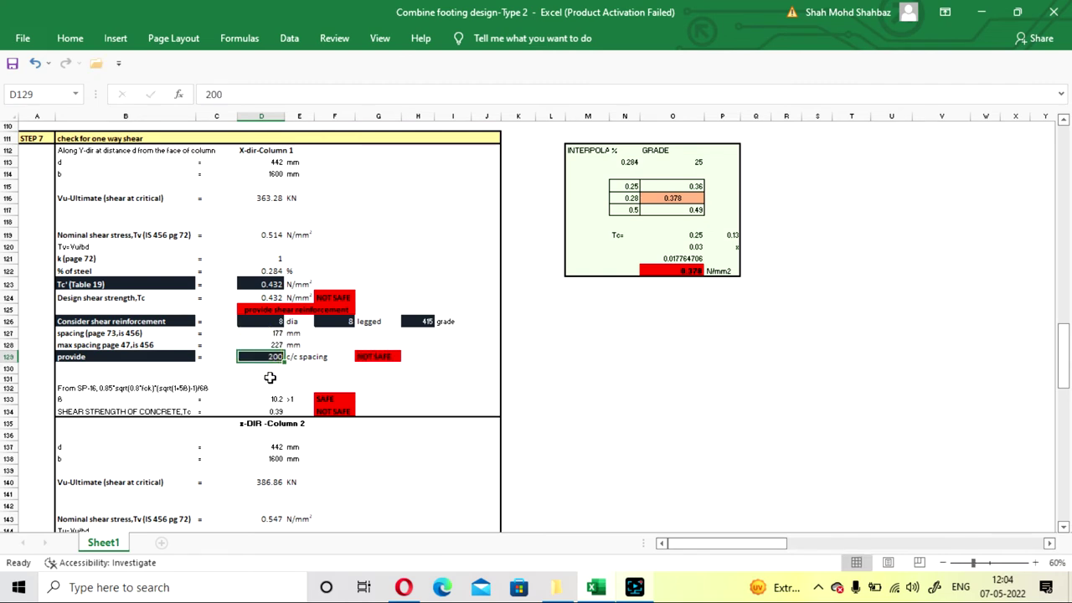
pyautogui.write('170')
pyautogui.press('Return')
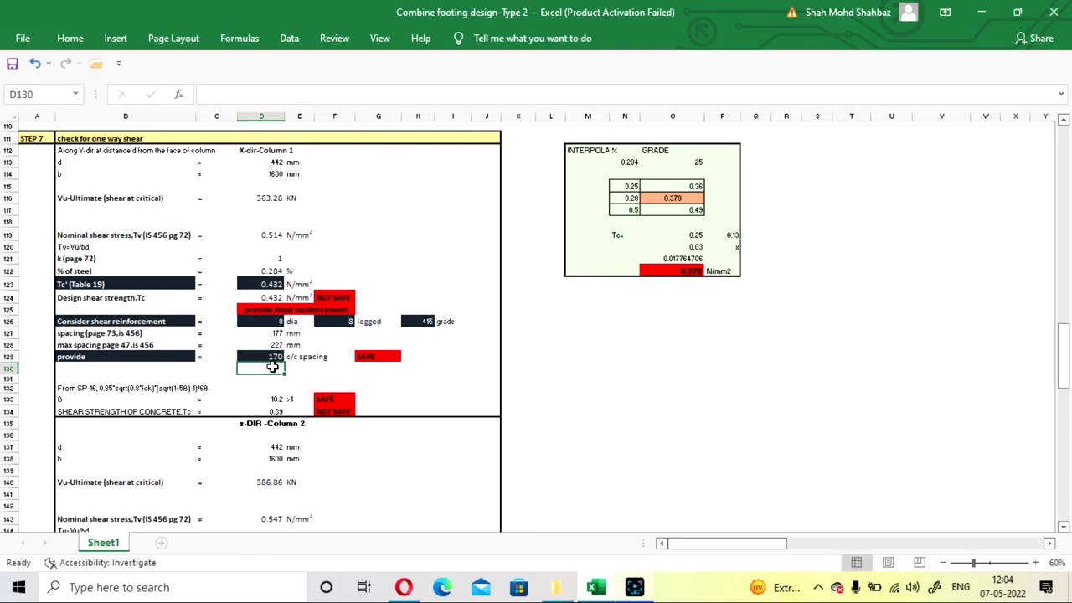
pyautogui.click(525, 368)
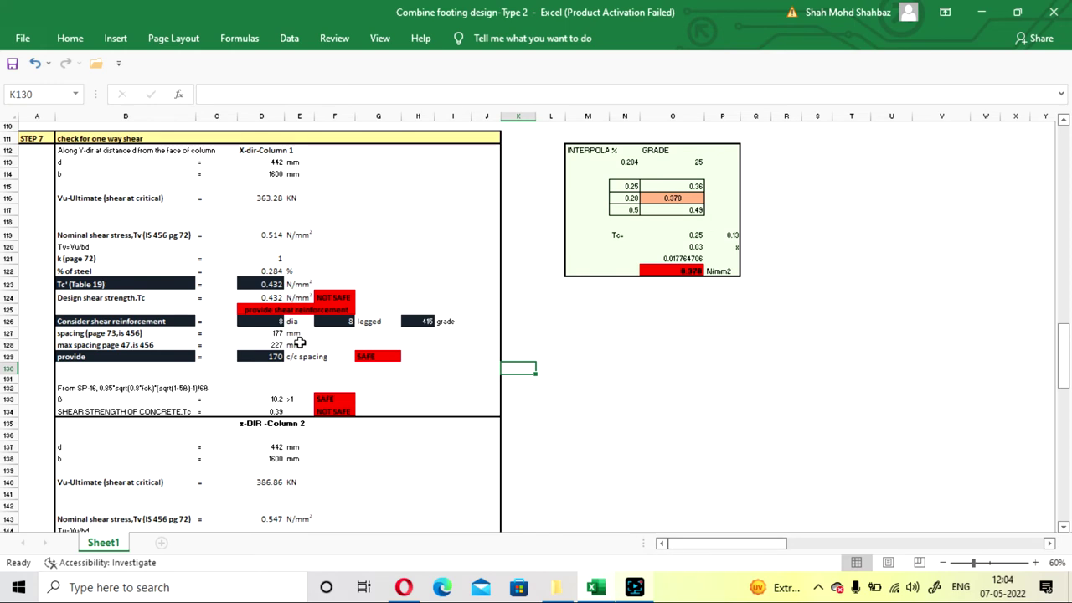
# - Check the shear reinforcement spacing label in the footing section drawing, then return to the one-way shear check
pyautogui.scroll(-2, 299, 342)
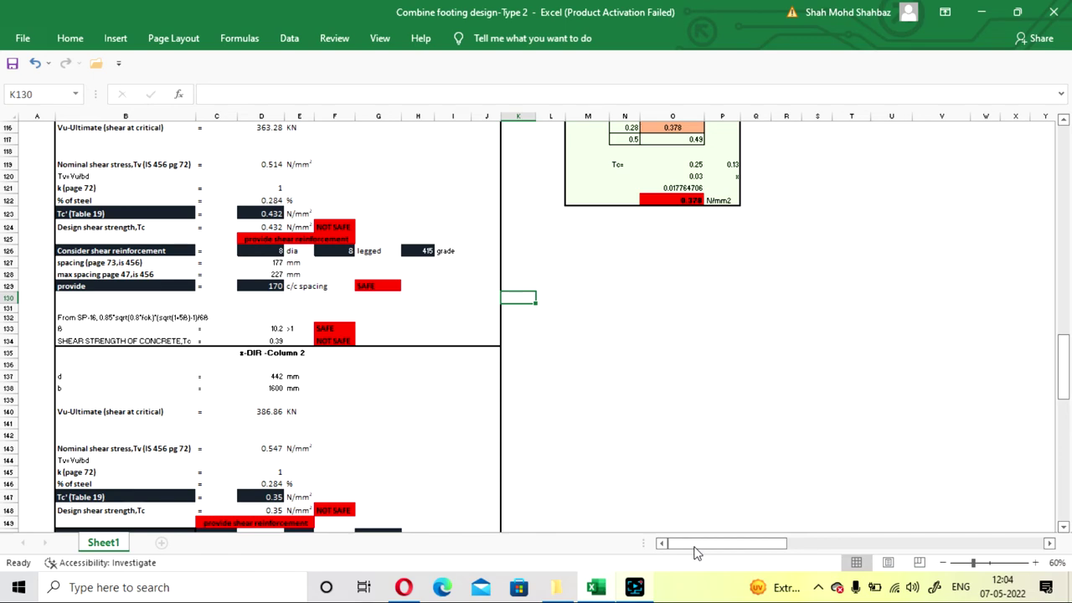
pyautogui.moveTo(693, 551); pyautogui.dragTo(782, 508)
pyautogui.scroll(11, 590, 394)
pyautogui.scroll(12, 591, 453)
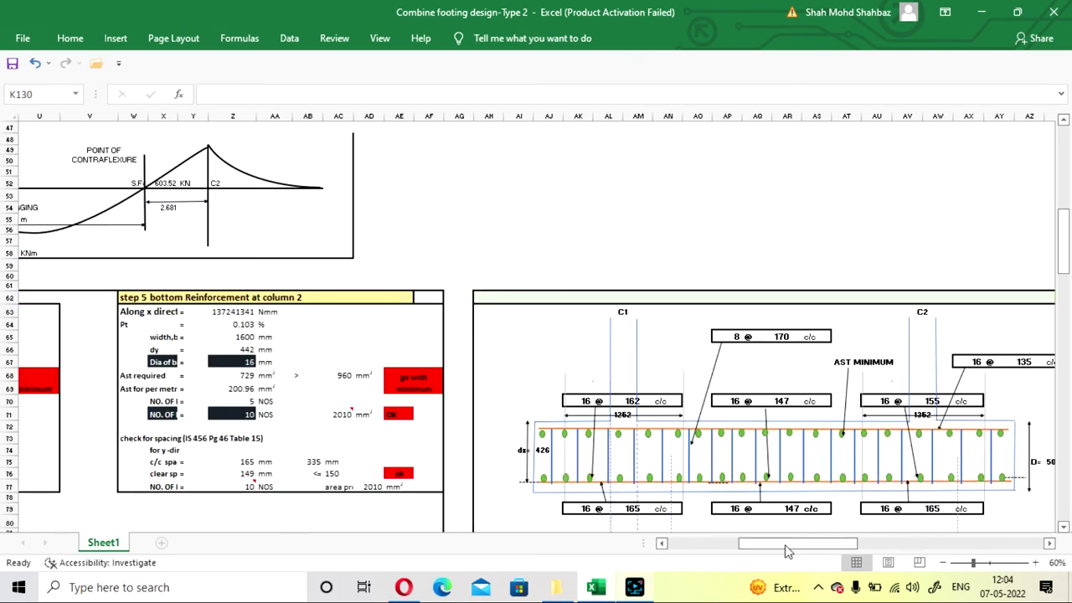
pyautogui.moveTo(786, 547); pyautogui.dragTo(714, 548)
pyautogui.scroll(-19, 388, 428)
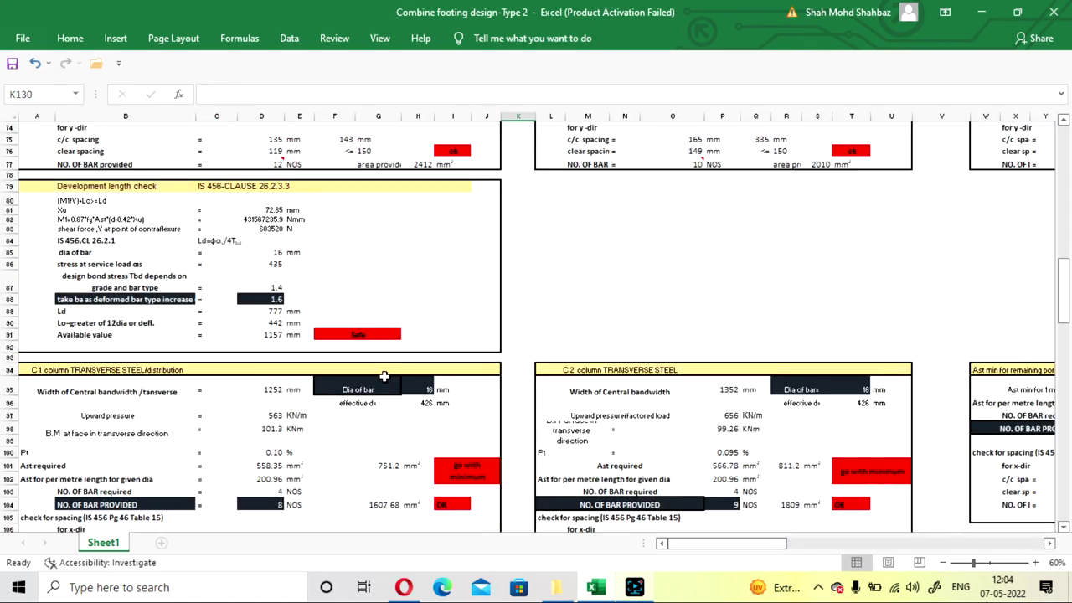
pyautogui.scroll(-2, 384, 378)
pyautogui.click(675, 409)
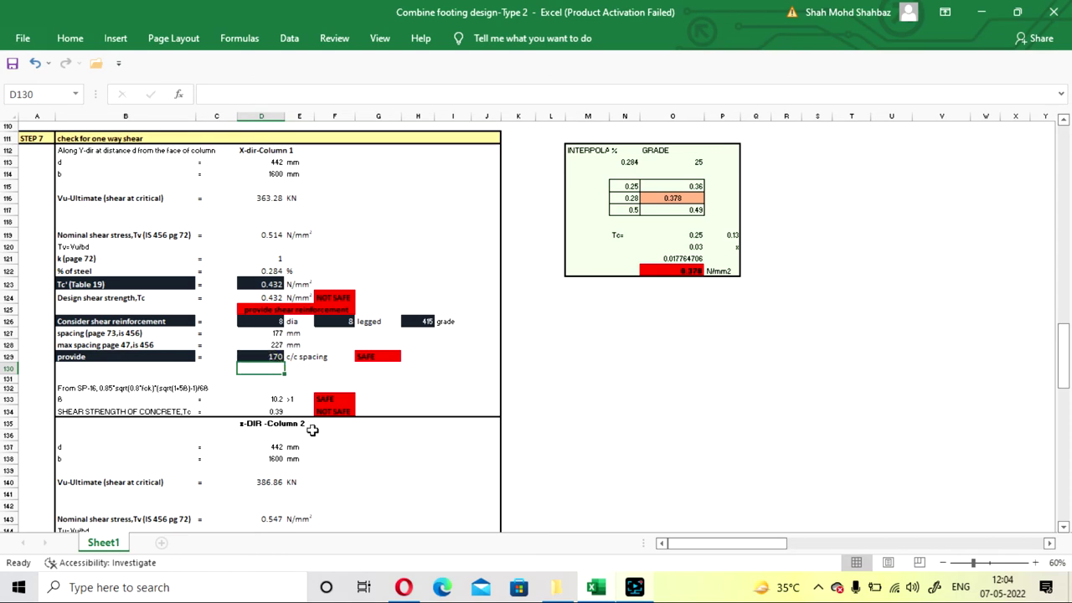
# - Set the provided shear reinforcement spacing for column 2 to 160 mm c/c in the one-way shear check
pyautogui.click(407, 411)
pyautogui.scroll(-2, 369, 314)
pyautogui.scroll(-5, 369, 312)
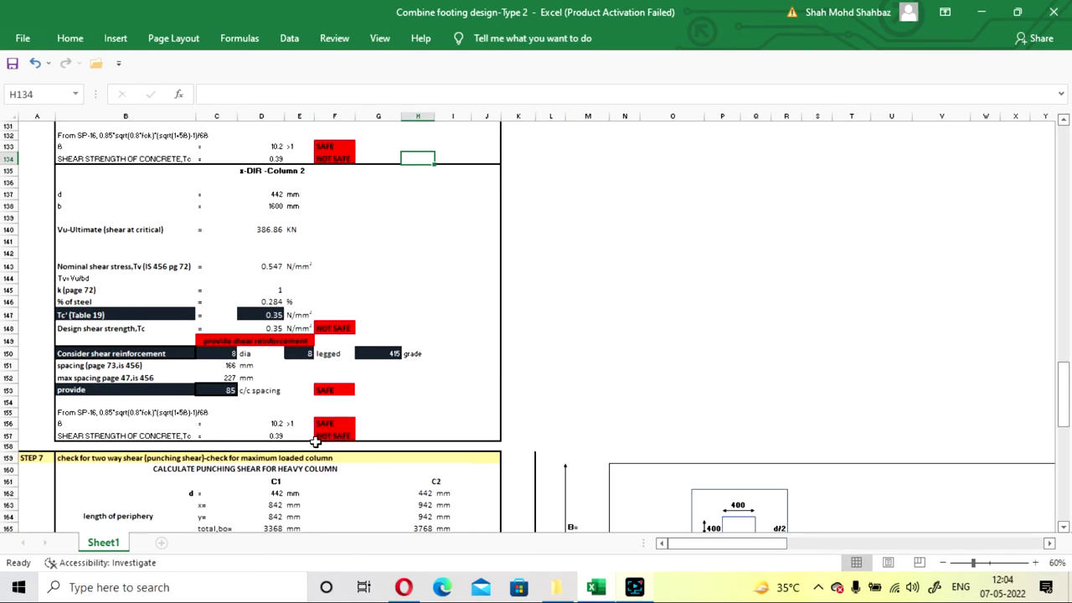
pyautogui.click(216, 390)
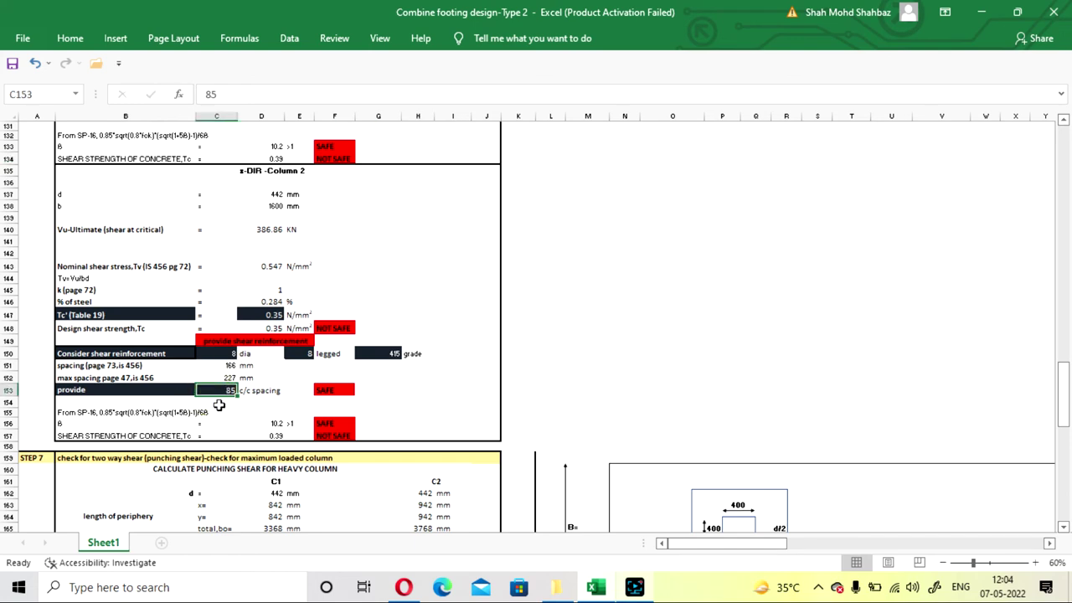
pyautogui.write('160')
pyautogui.press('Return')
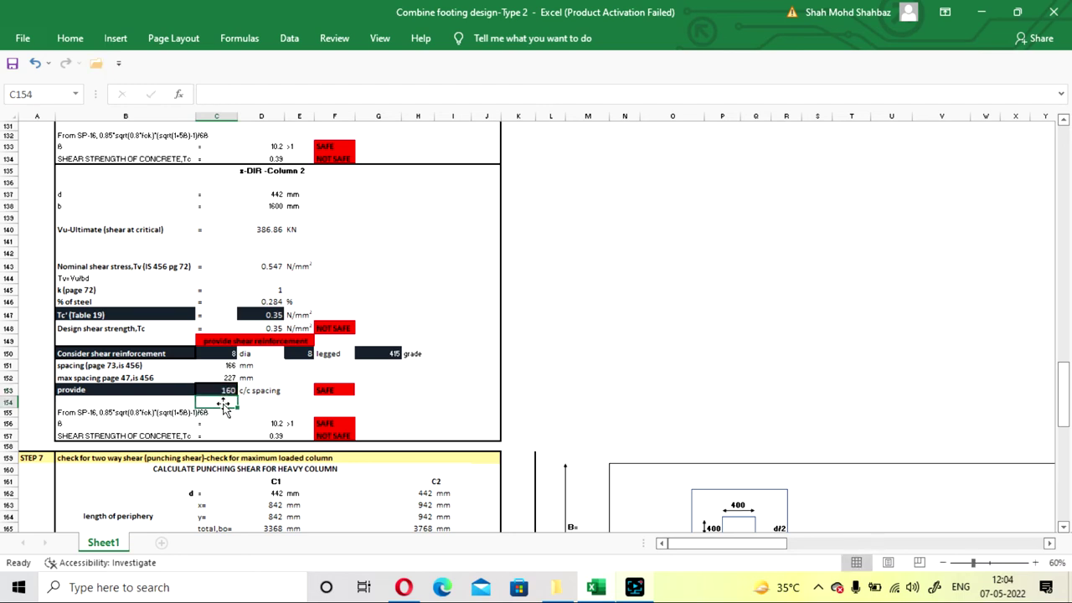
# - Set the provided shear reinforcement spacing for column 1 to 160 mm c/c, matching column 2
pyautogui.scroll(4, 219, 407)
pyautogui.click(248, 254)
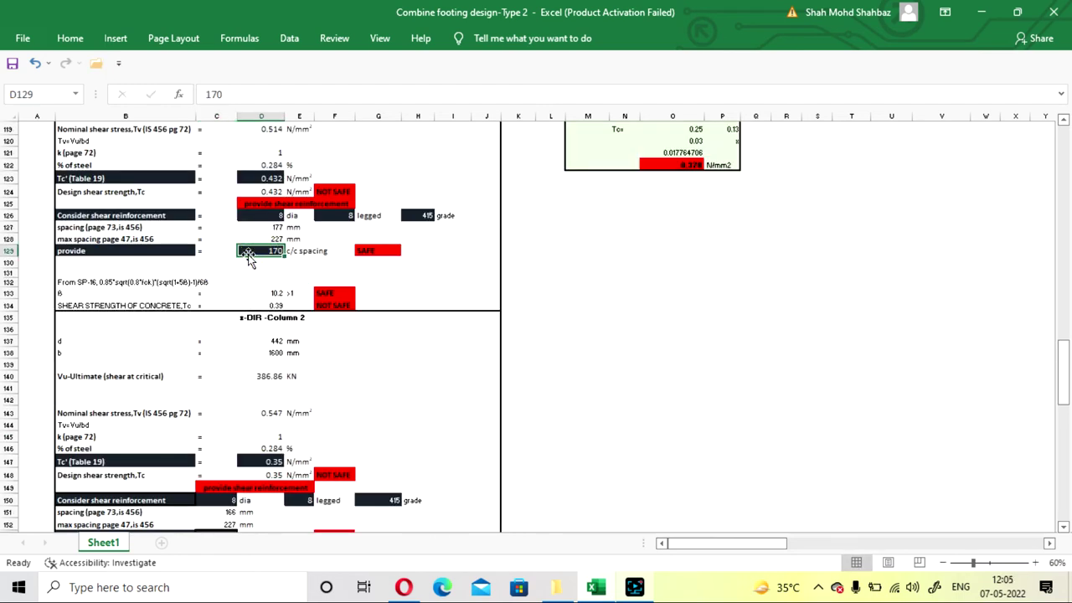
pyautogui.write('160')
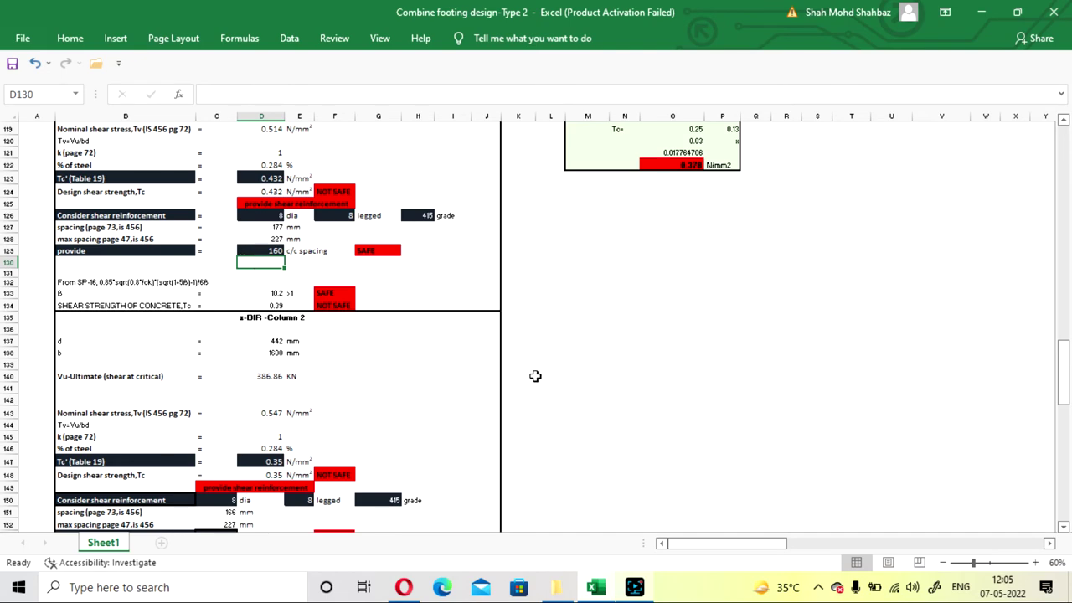
pyautogui.click(662, 381)
# - Inspect the footing section drawing for the shear reinforcement spacing label, then go back to the step 7 calculations
pyautogui.scroll(4, 772, 493)
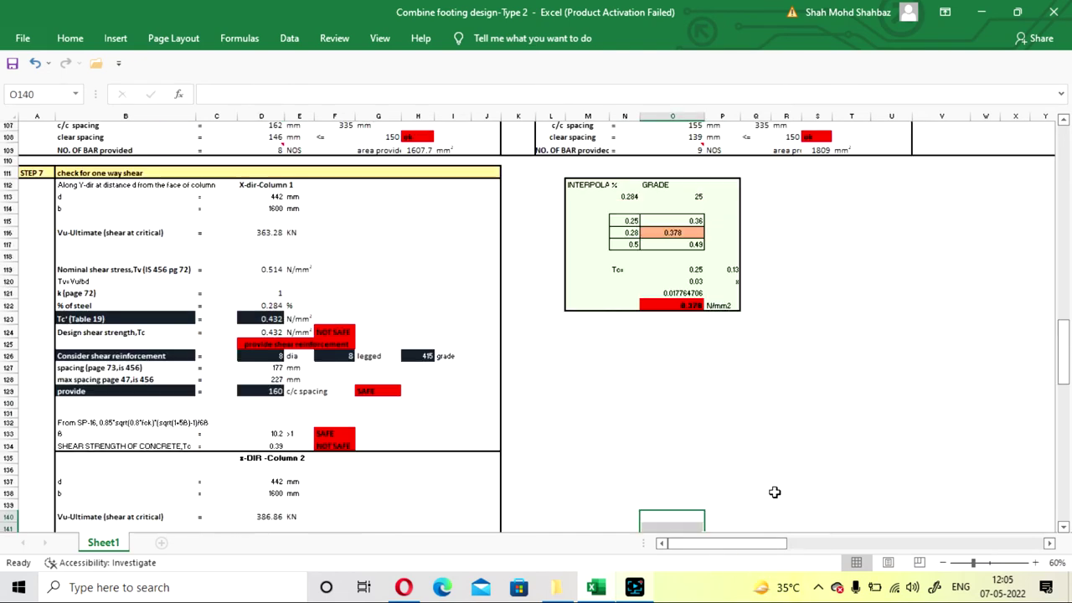
pyautogui.moveTo(748, 543); pyautogui.dragTo(835, 536)
pyautogui.scroll(12, 813, 421)
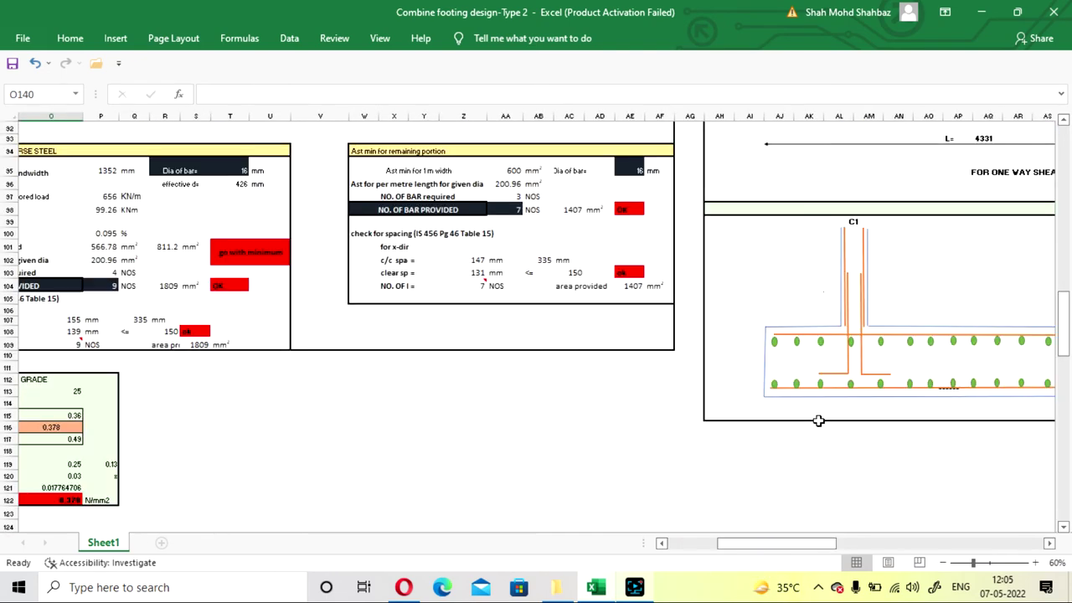
pyautogui.scroll(4, 818, 421)
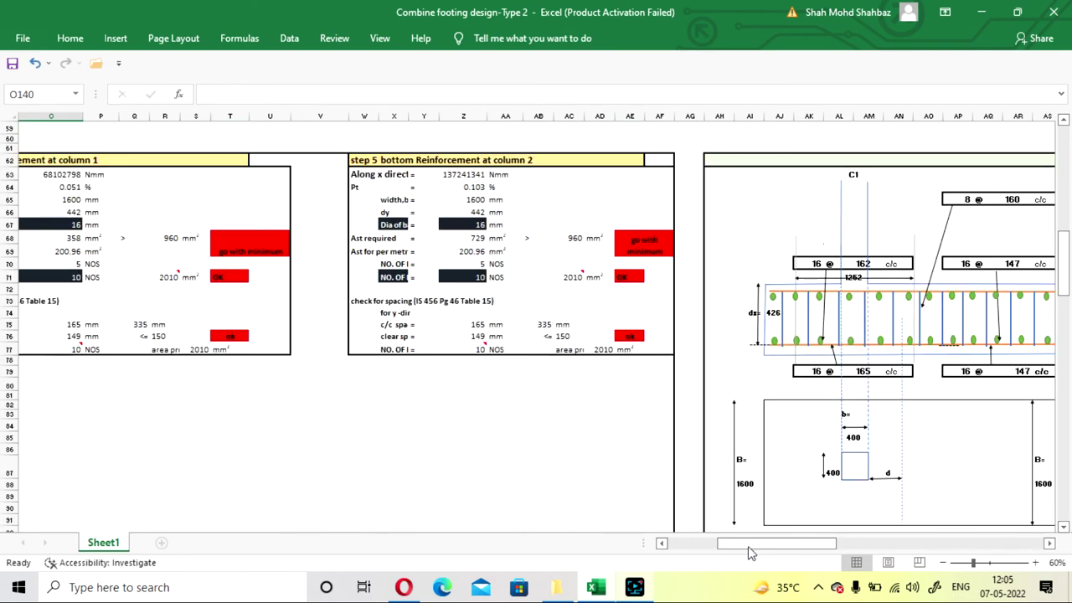
pyautogui.moveTo(750, 548)
pyautogui.mouseDown()
pyautogui.moveTo(794, 532)
pyautogui.moveTo(789, 524)
pyautogui.mouseUp()
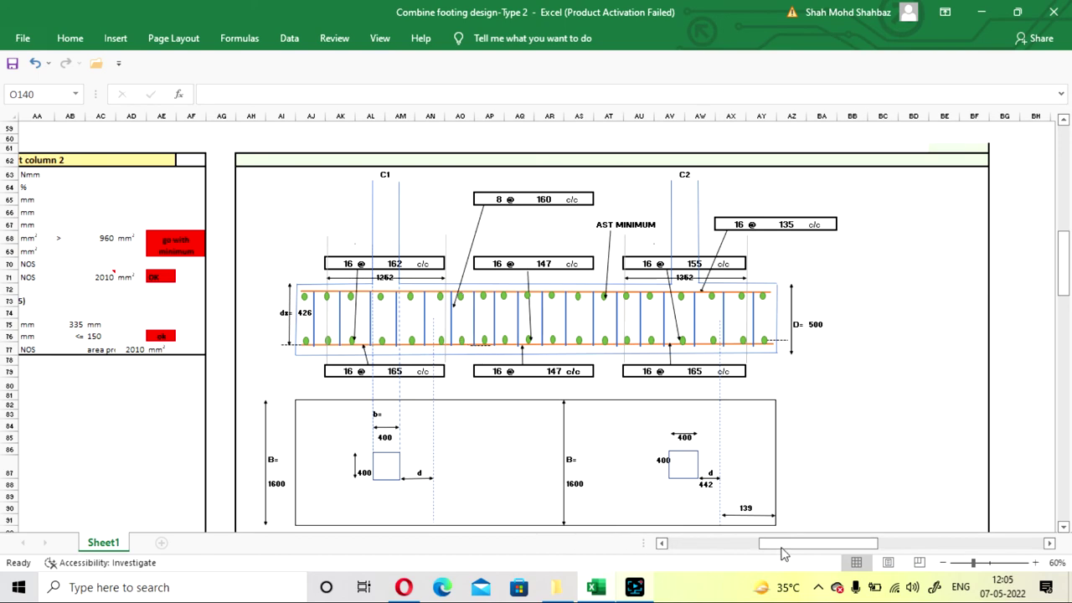
pyautogui.moveTo(790, 546); pyautogui.dragTo(645, 546)
pyautogui.scroll(-16, 325, 332)
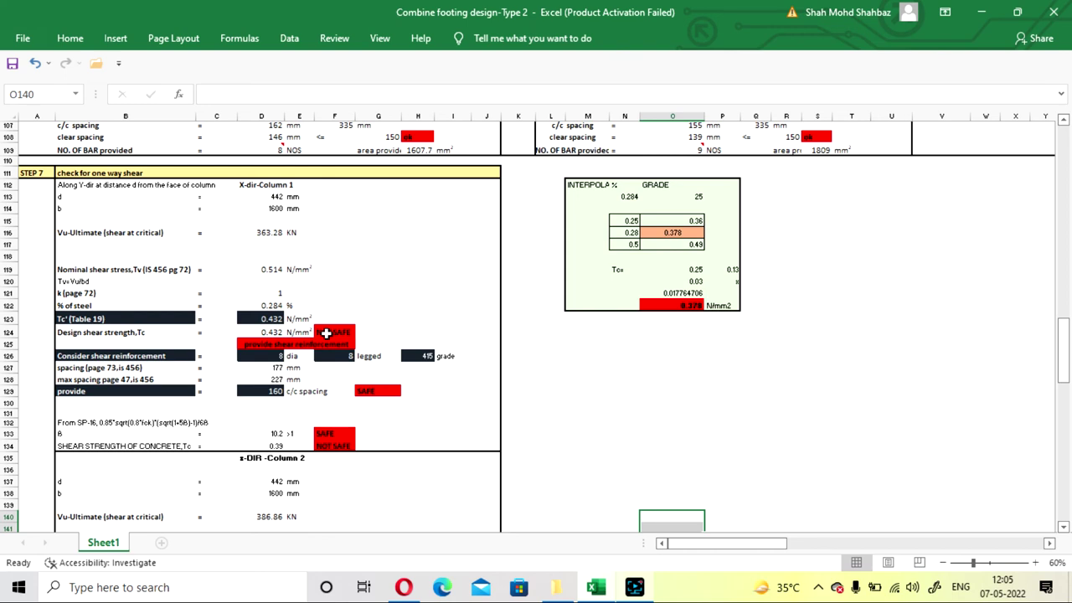
# - Review the column 2 one-way shear reinforcement and the two-way punching shear check for columns C1 and C2
pyautogui.scroll(-3, 325, 332)
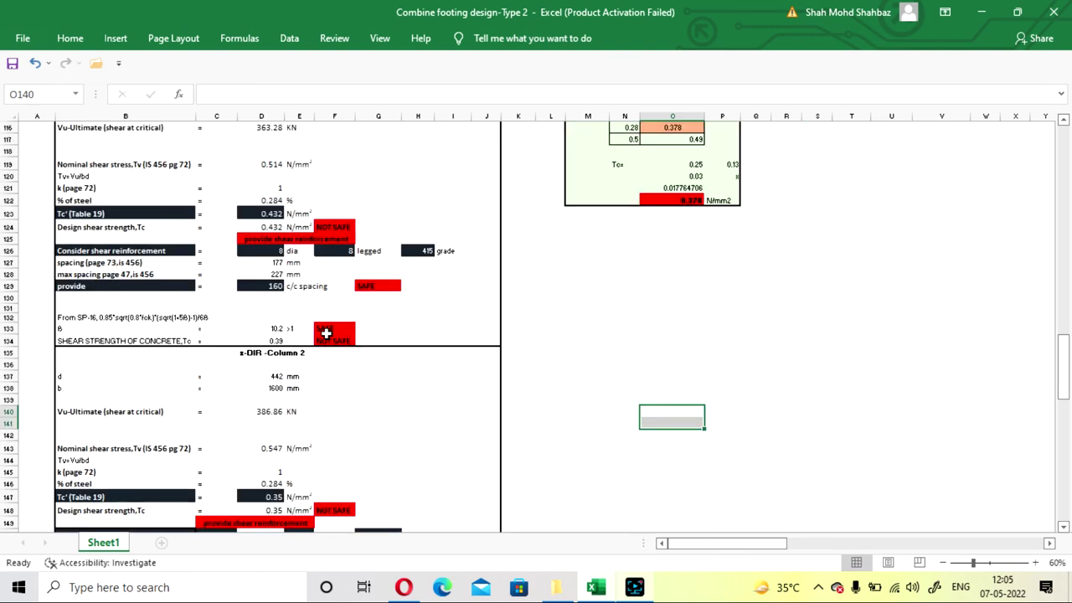
pyautogui.click(550, 318)
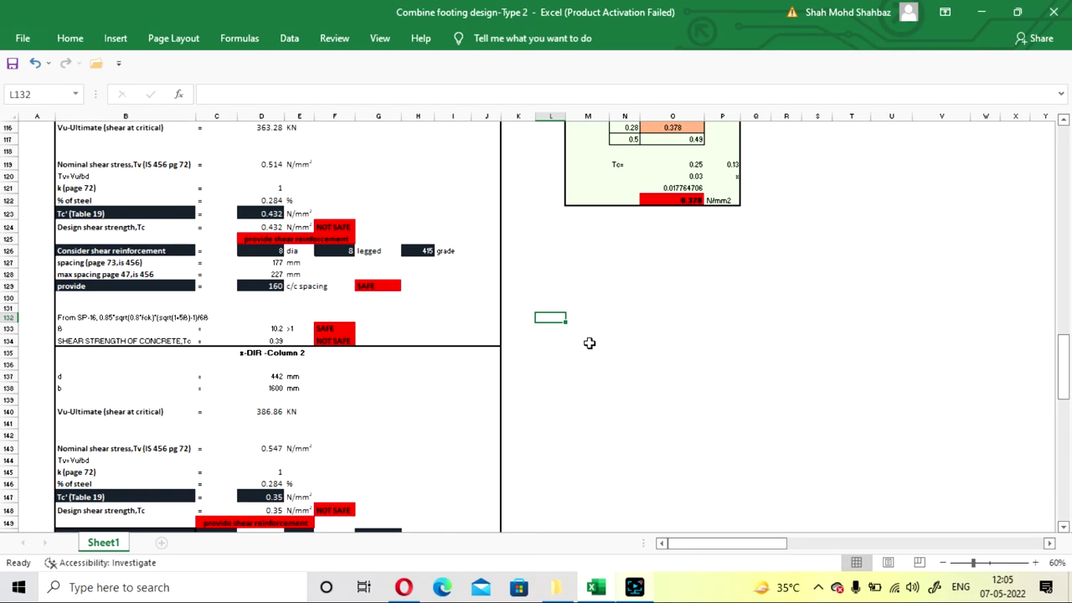
pyautogui.click(589, 342)
pyautogui.scroll(-7, 529, 283)
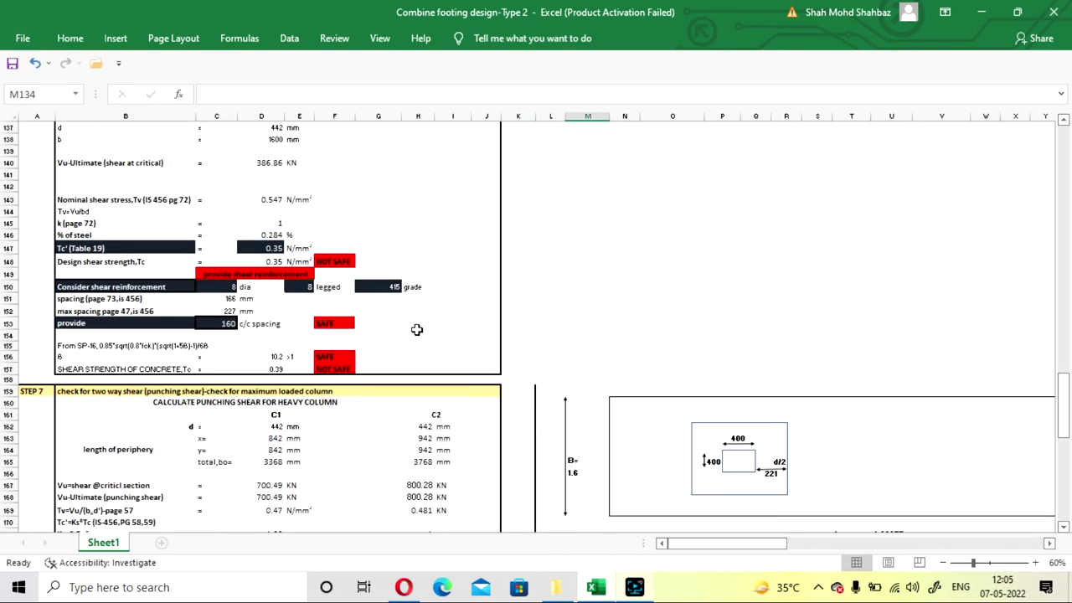
pyautogui.click(601, 276)
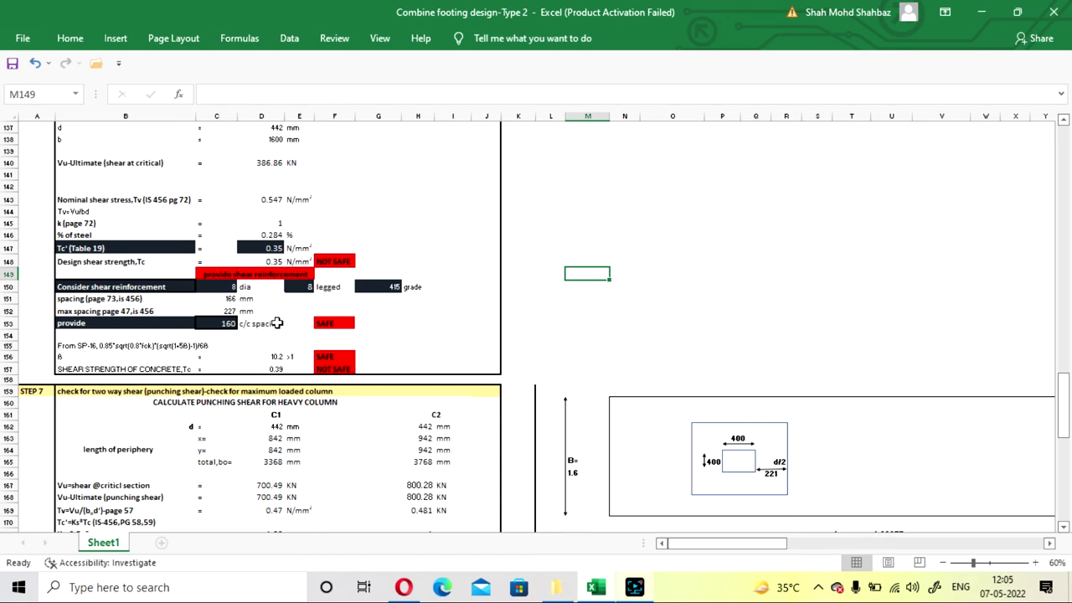
pyautogui.scroll(-4, 276, 323)
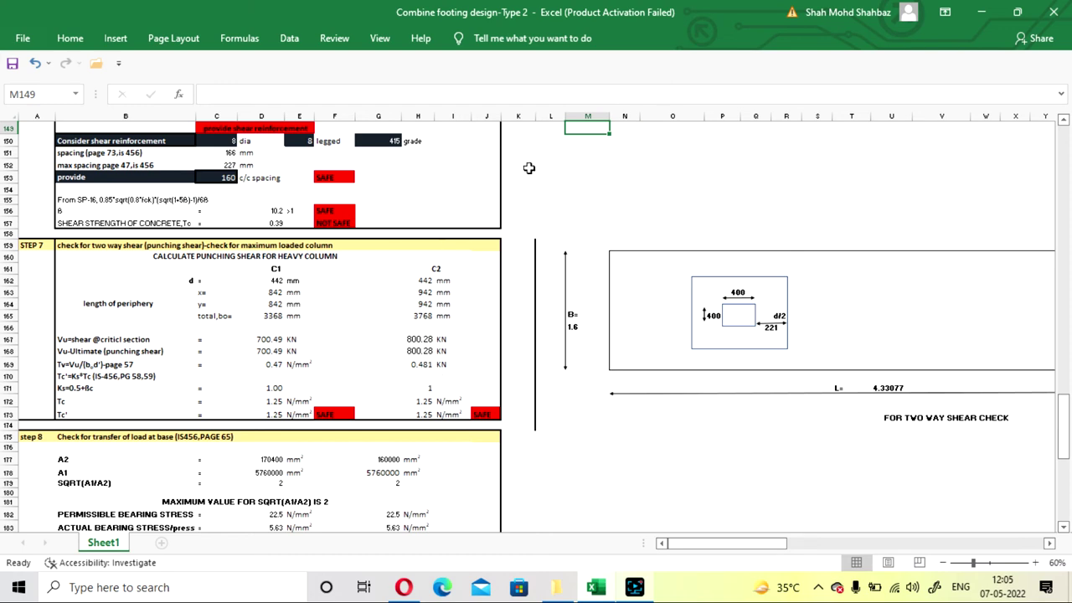
pyautogui.click(568, 200)
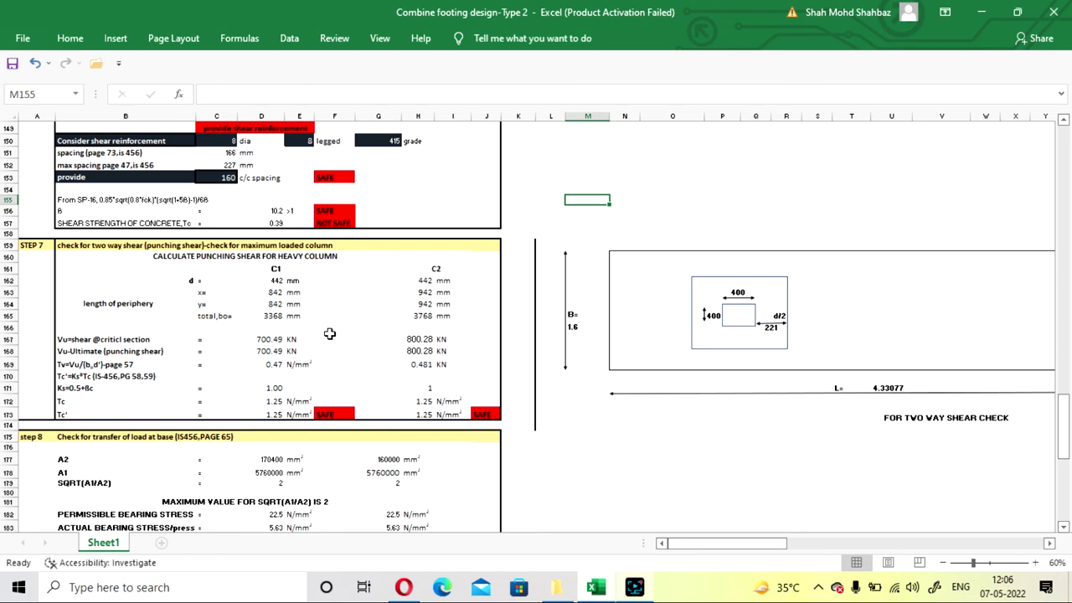
# - Review the step 8 load transfer check at the base, inspecting the formulas for permissible bearing stress and A2
pyautogui.scroll(-7, 339, 342)
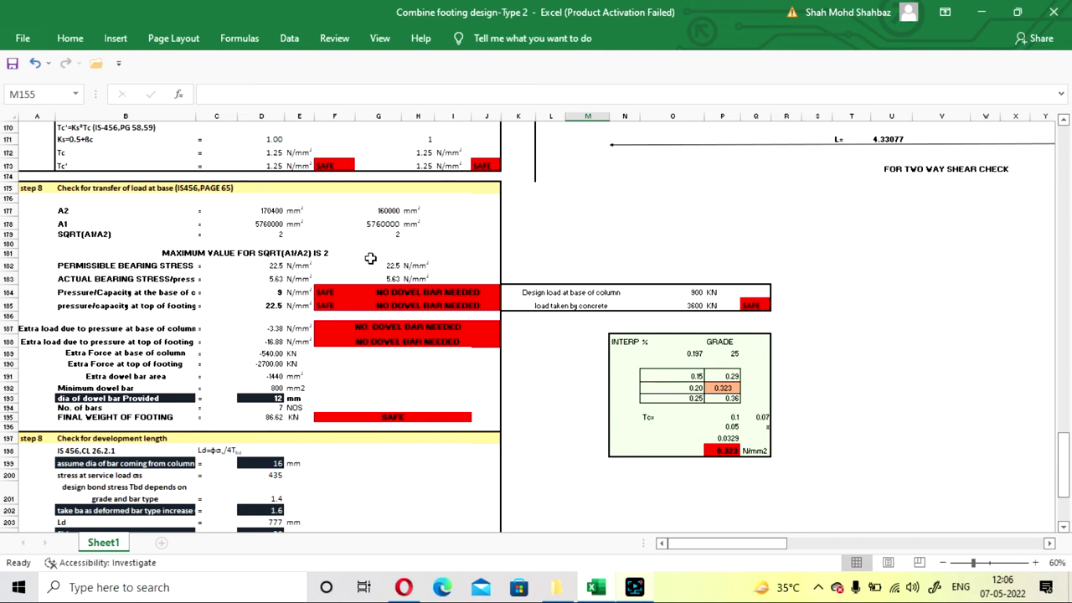
pyautogui.click(260, 266)
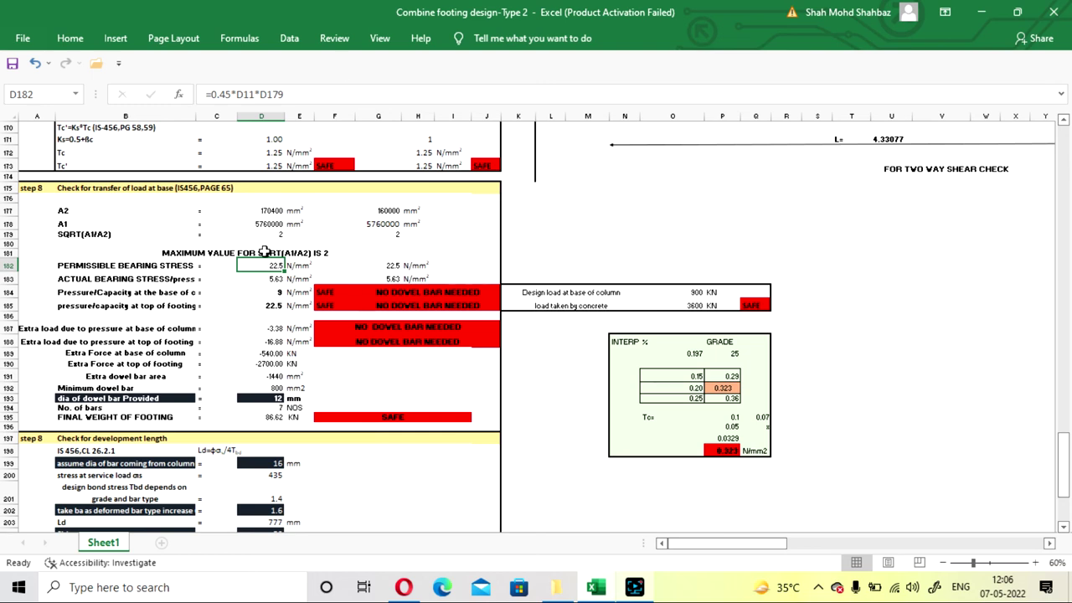
pyautogui.click(322, 94)
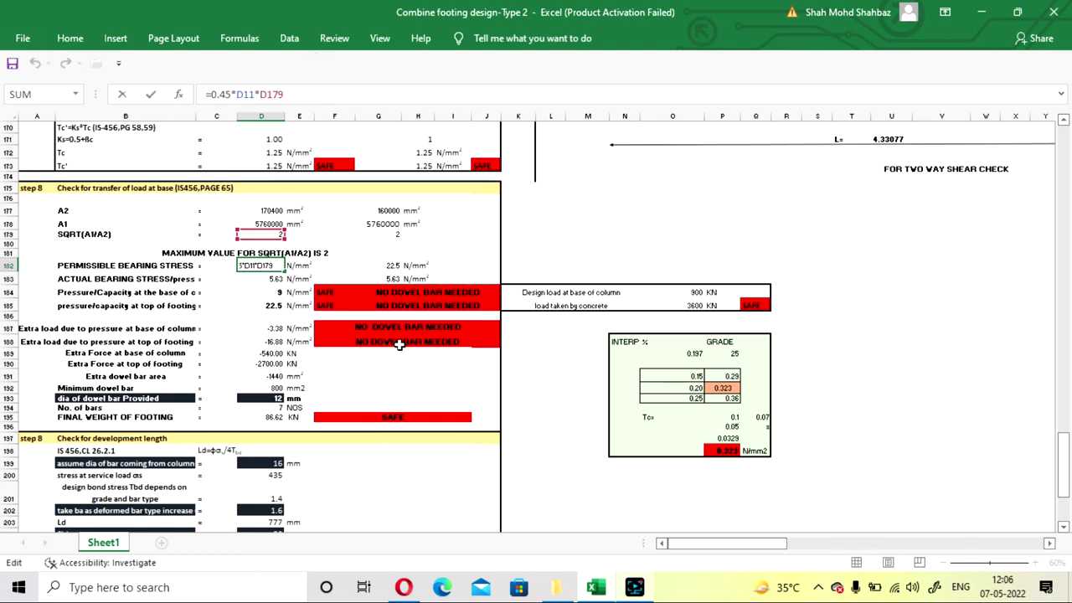
pyautogui.click(624, 234)
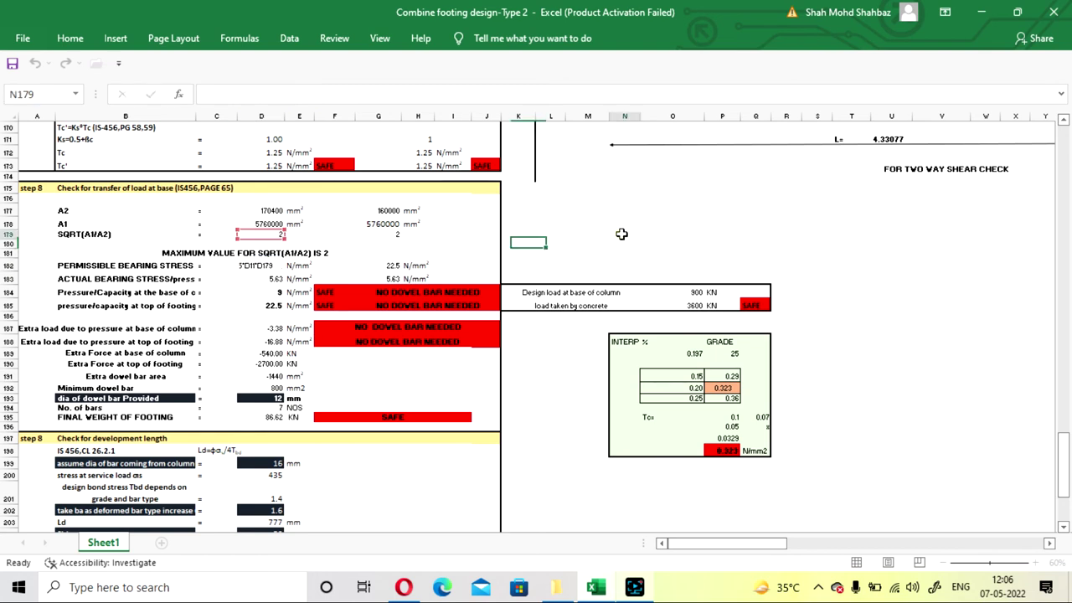
pyautogui.click(274, 210)
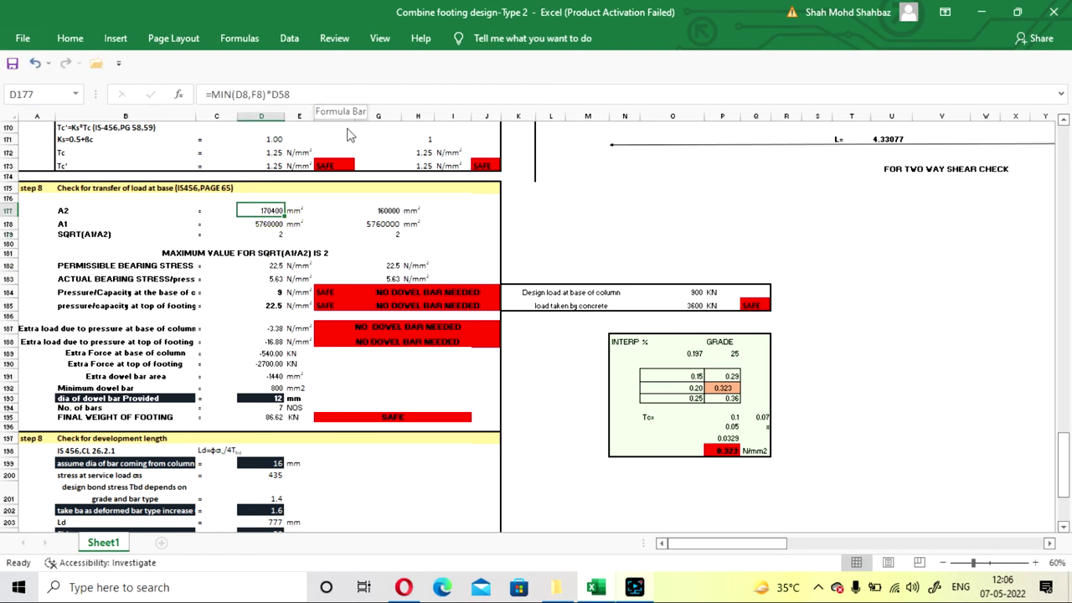
pyautogui.click(603, 244)
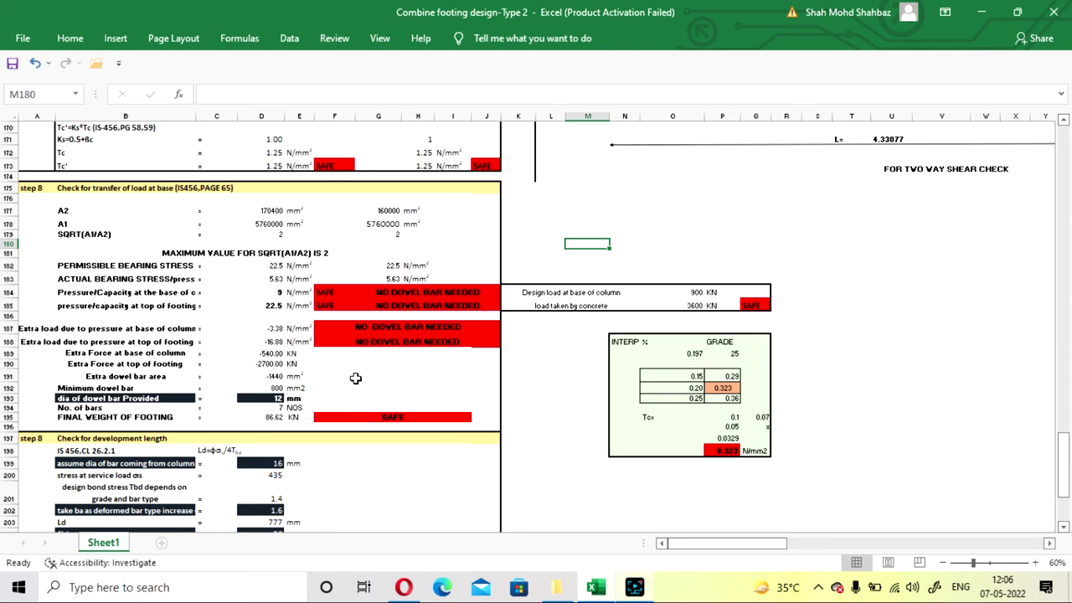
pyautogui.click(355, 378)
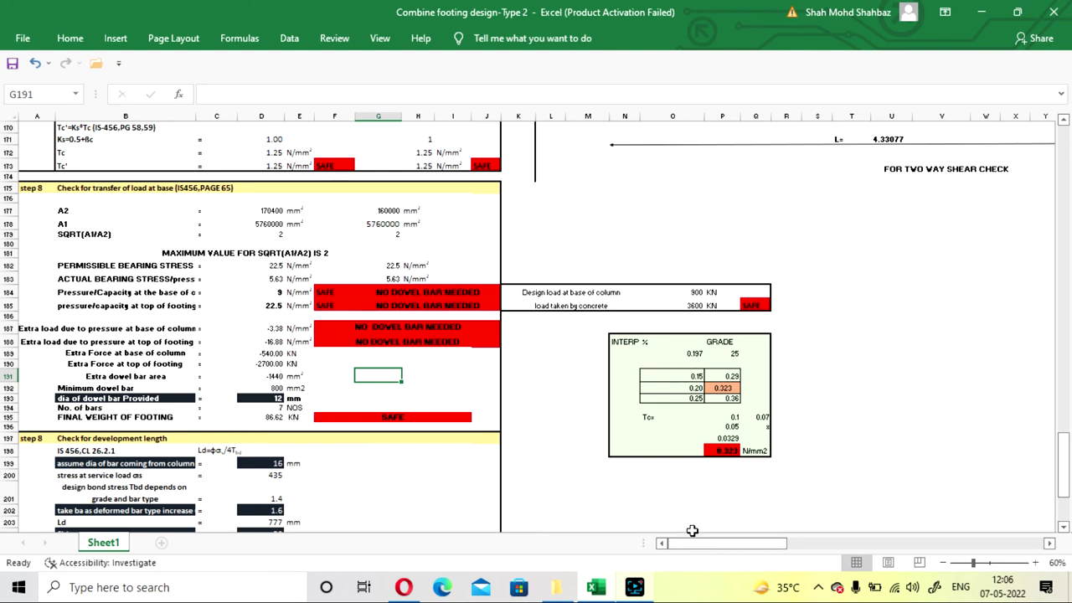
# - Set the provided dowel bar diameter in the load transfer check to 20 mm
pyautogui.moveTo(694, 544); pyautogui.dragTo(702, 548)
pyautogui.click(202, 403)
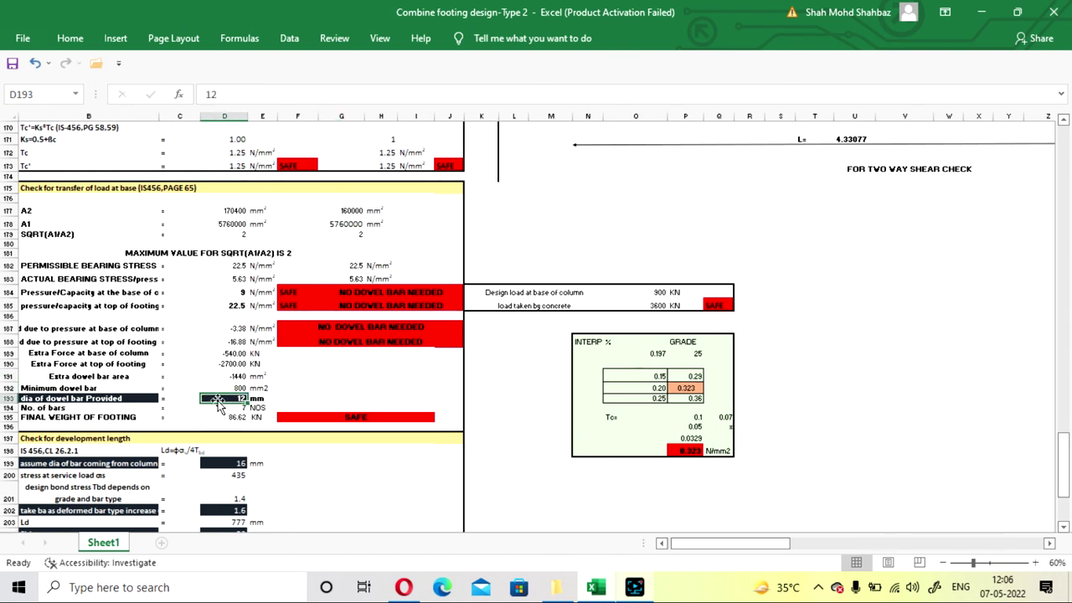
pyautogui.write('20')
pyautogui.press('Return')
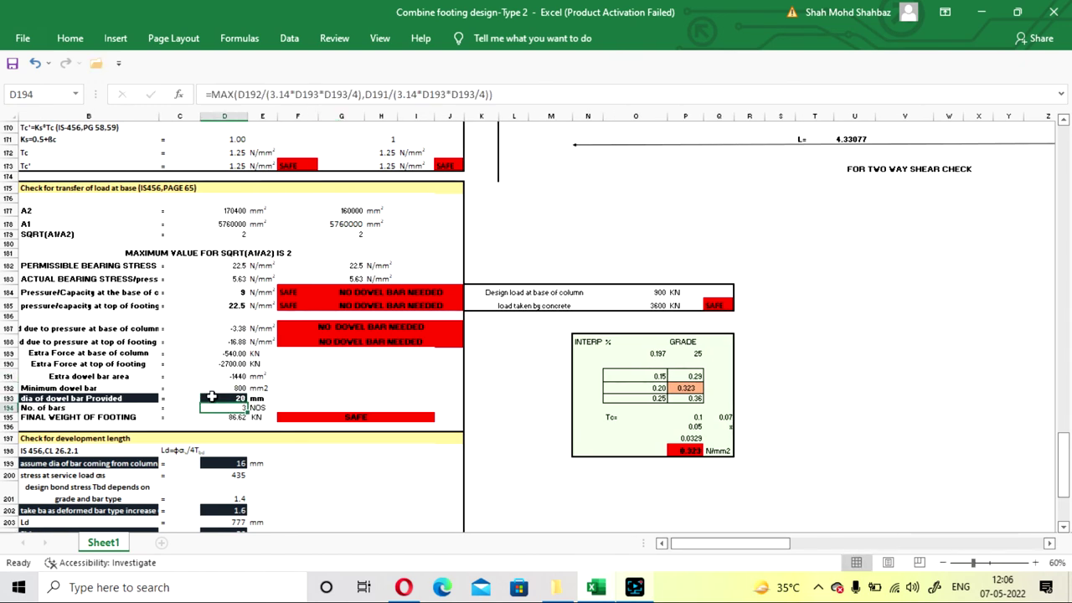
# - Set the provided dowel bar diameter in the load transfer check to 16 mm
pyautogui.click(216, 398)
pyautogui.write('16')
pyautogui.press('Return')
# - View the column bars in the footing section drawing, then return to the step 8 load transfer calculations
pyautogui.moveTo(760, 548); pyautogui.dragTo(775, 548)
pyautogui.scroll(17, 762, 402)
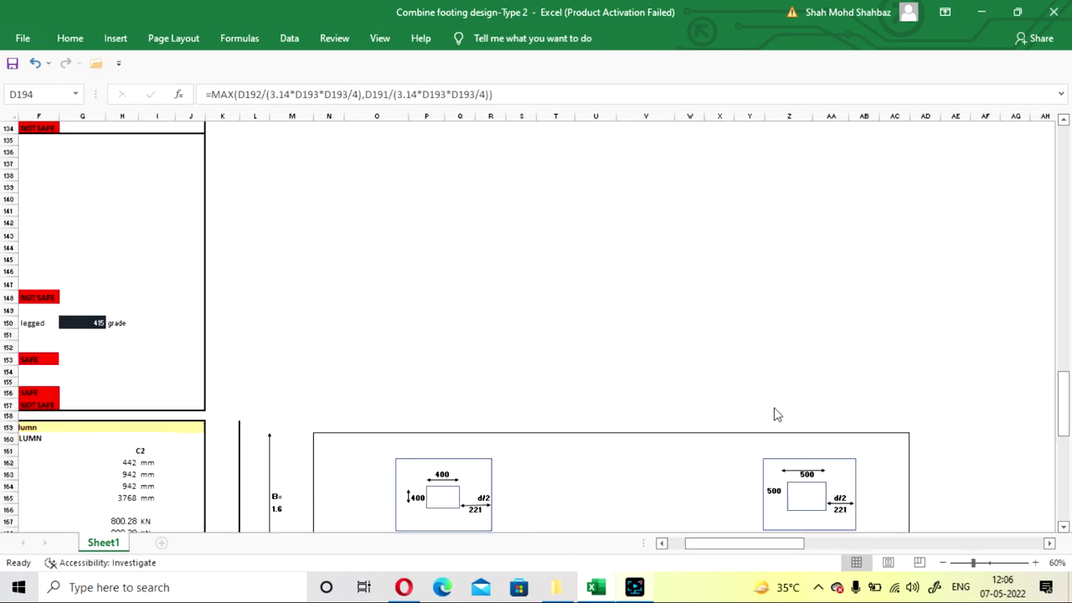
pyautogui.scroll(11, 773, 486)
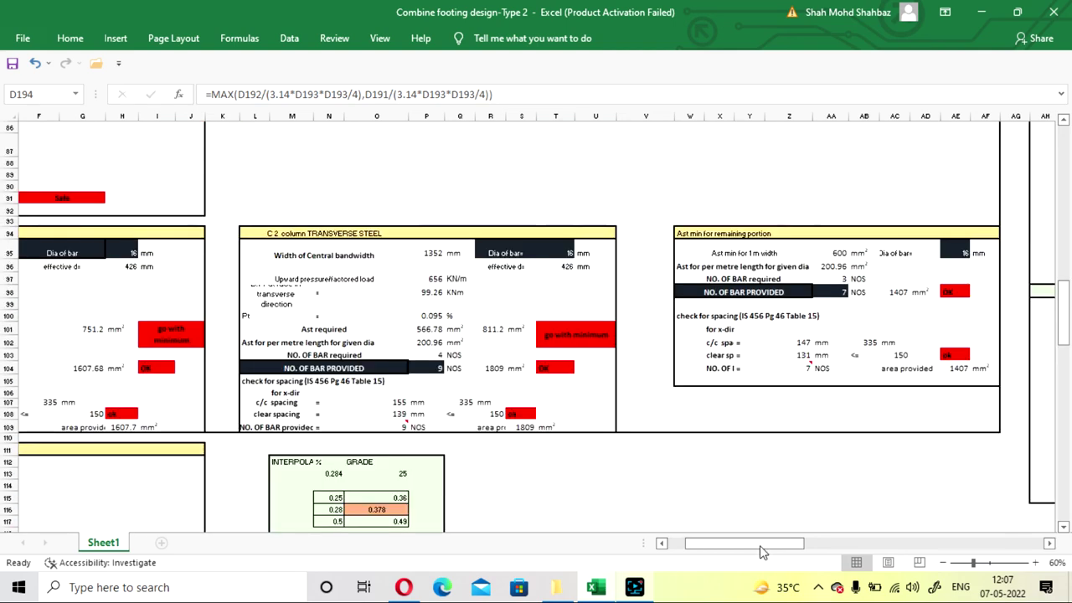
pyautogui.moveTo(760, 545); pyautogui.dragTo(805, 563)
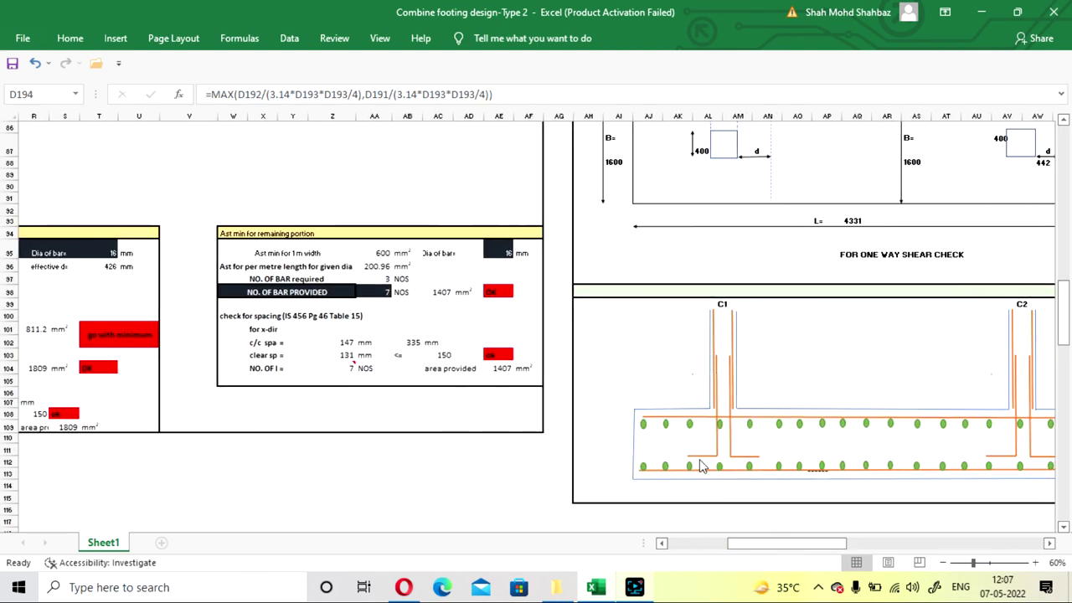
pyautogui.moveTo(783, 543); pyautogui.dragTo(724, 545)
pyautogui.scroll(-19, 441, 363)
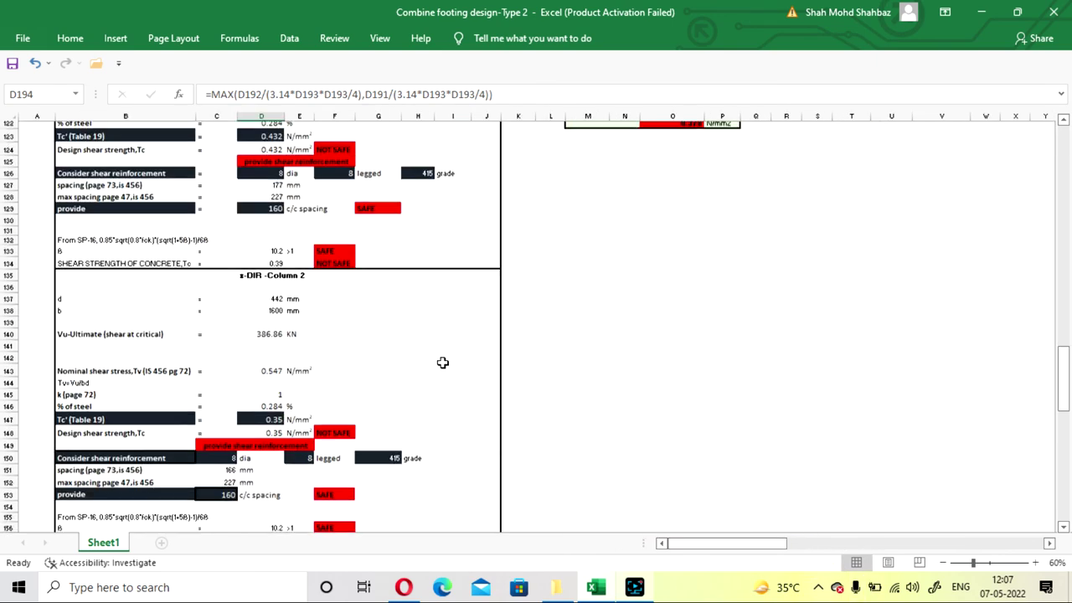
pyautogui.scroll(-10, 442, 360)
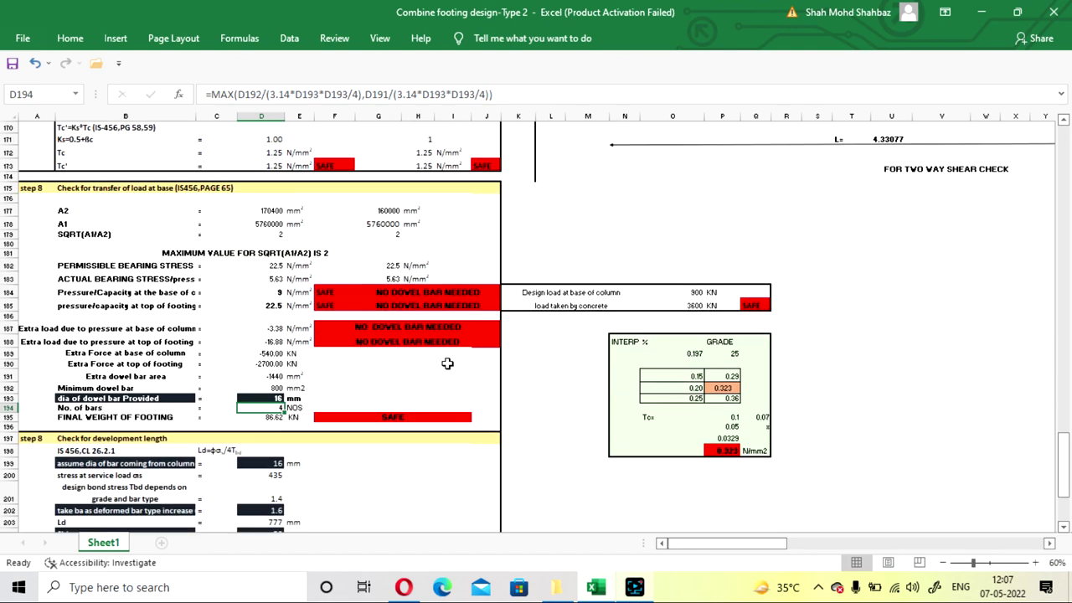
# - Inspect the formula behind the final footing weight check without changing it, and save the workbook
pyautogui.click(339, 361)
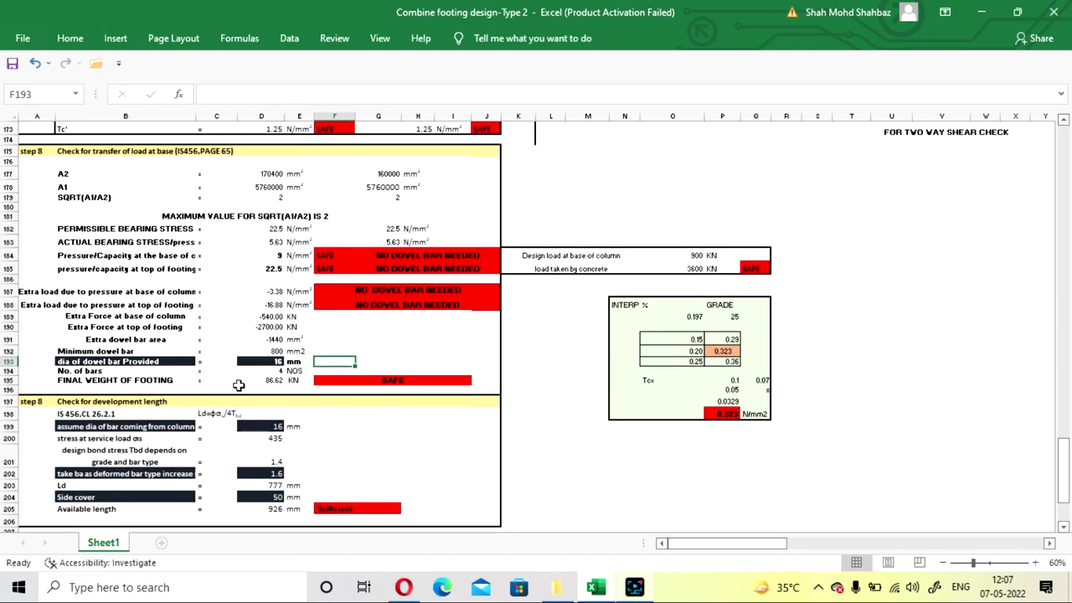
pyautogui.click(358, 379)
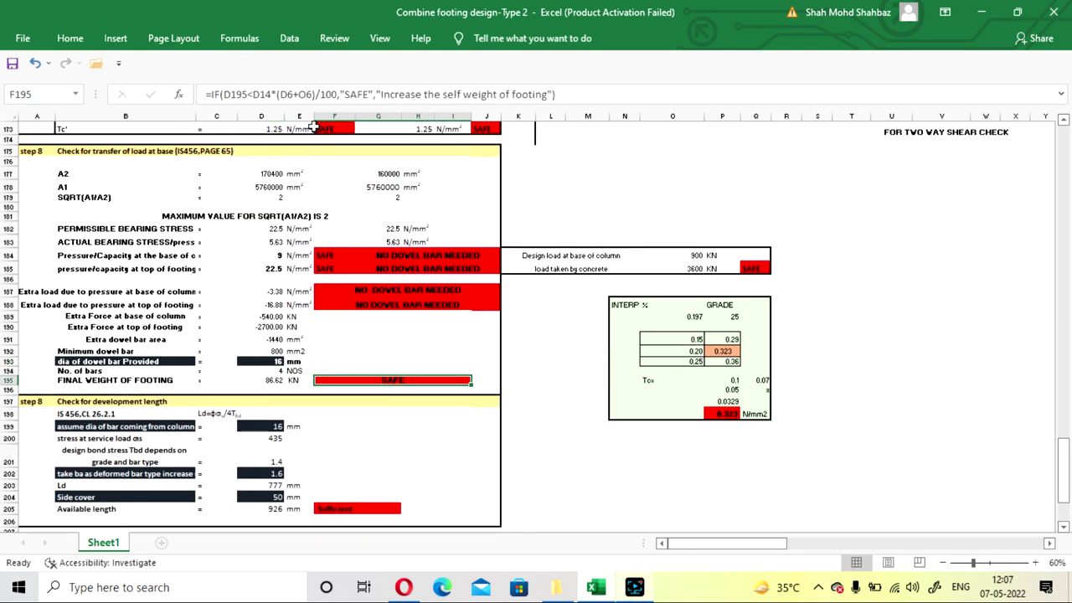
pyautogui.click(319, 94)
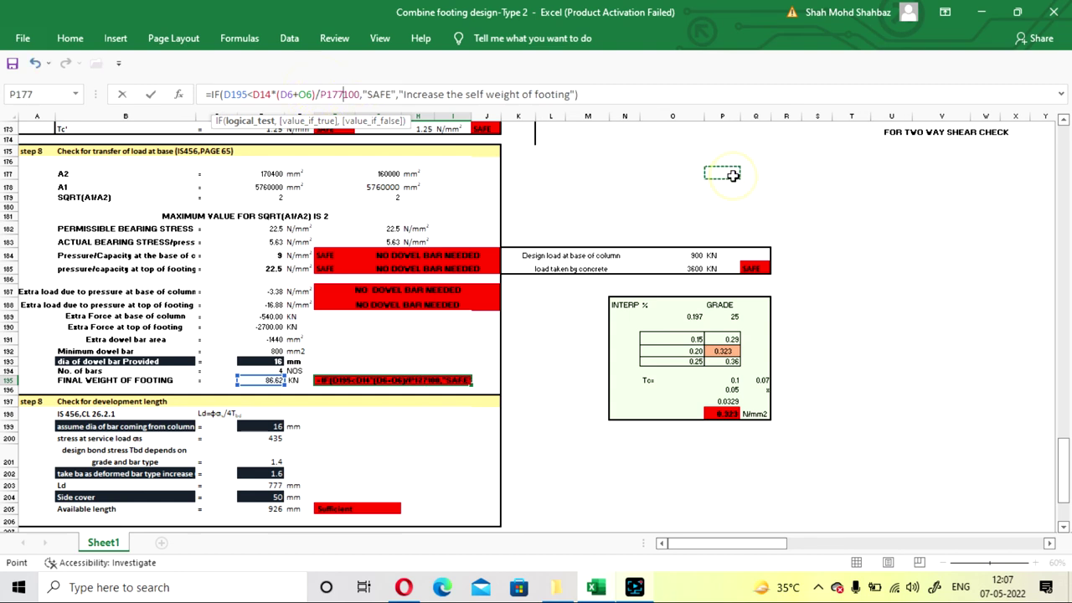
pyautogui.press('Escape')
pyautogui.click(634, 201)
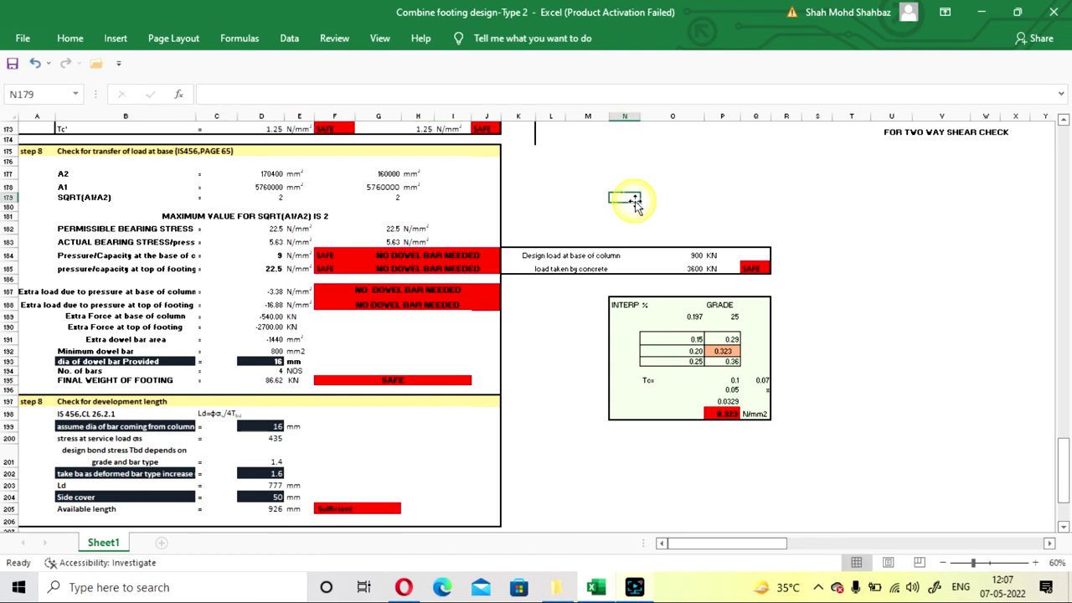
pyautogui.hotkey('ctrl', 's')
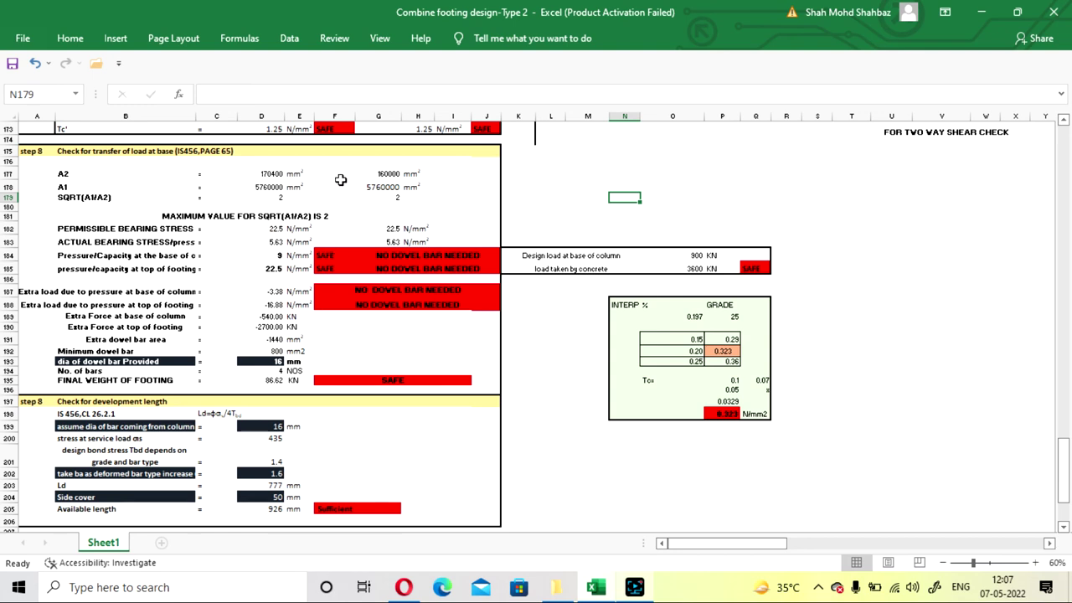
# - Inspect the first A2 formula in step 8 and trace its MIN arguments to the column 1 dimensions in step 1
pyautogui.click(261, 176)
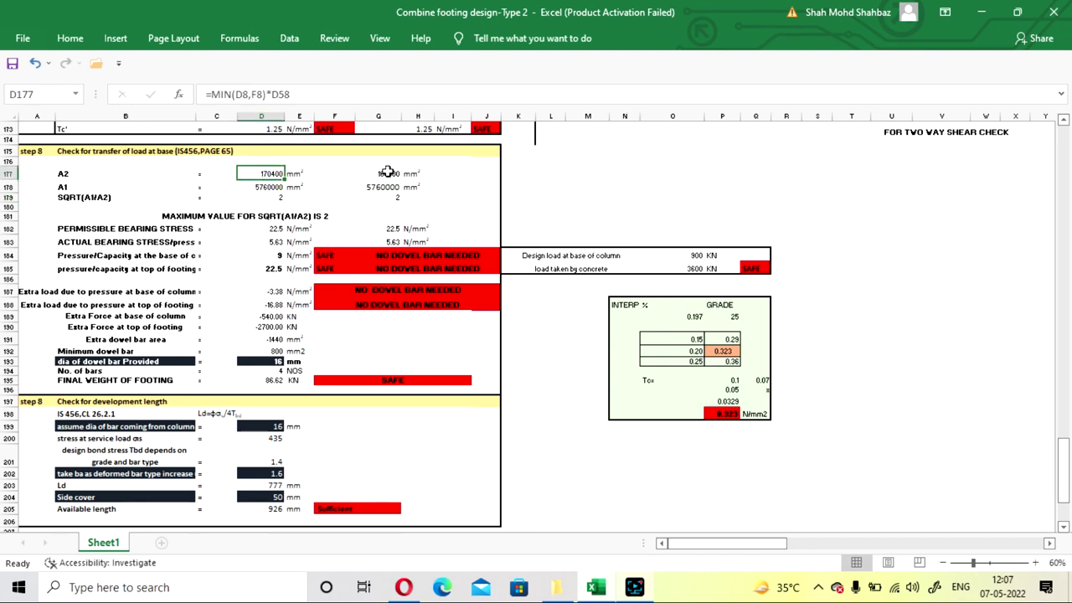
pyautogui.click(326, 94)
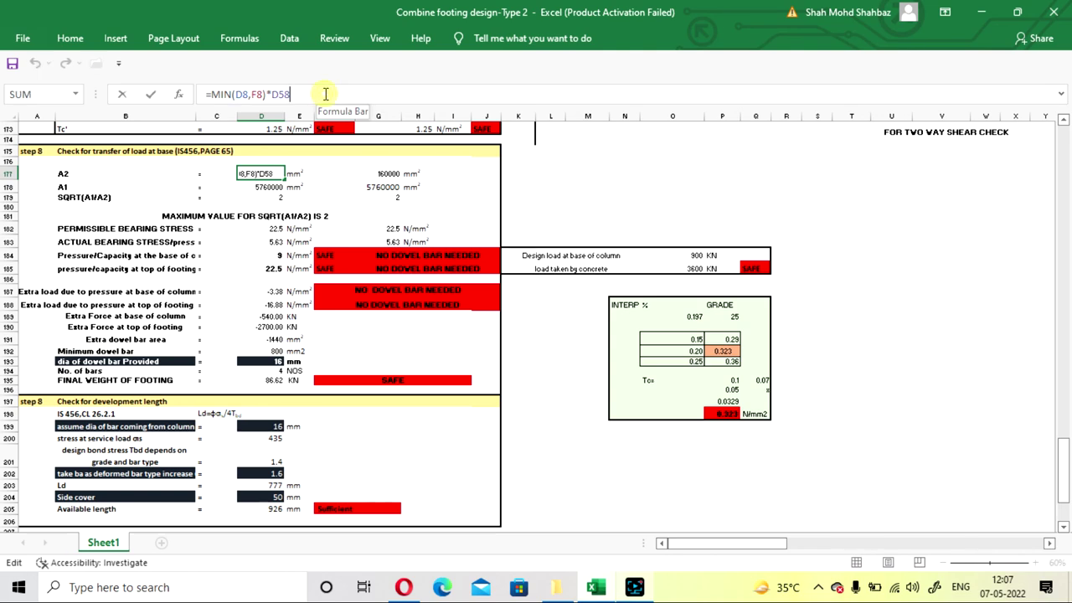
pyautogui.scroll(1, 276, 327)
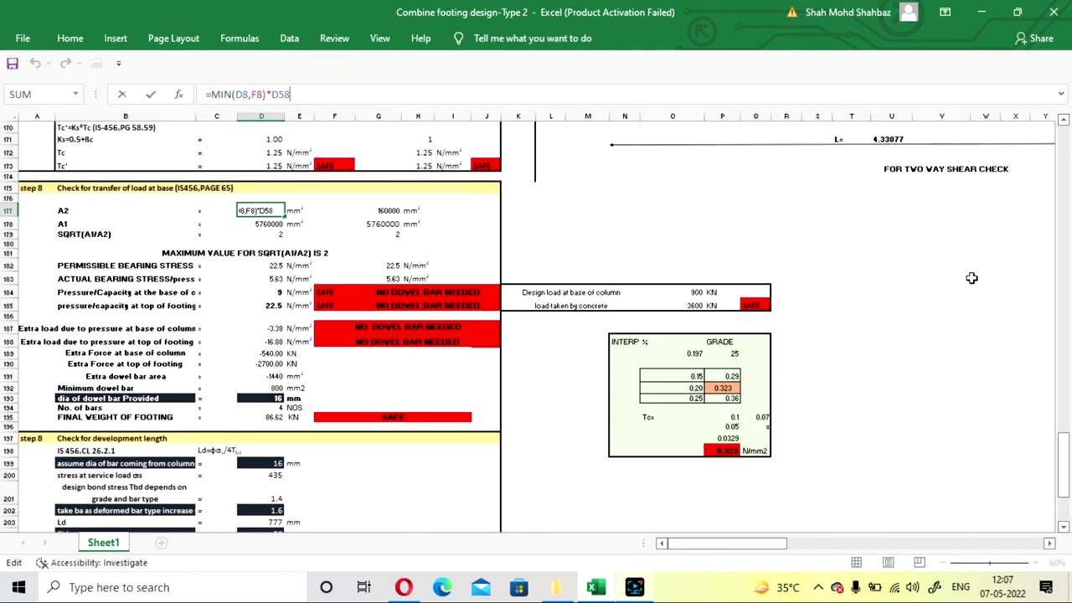
pyautogui.moveTo(1063, 456); pyautogui.dragTo(1063, 133)
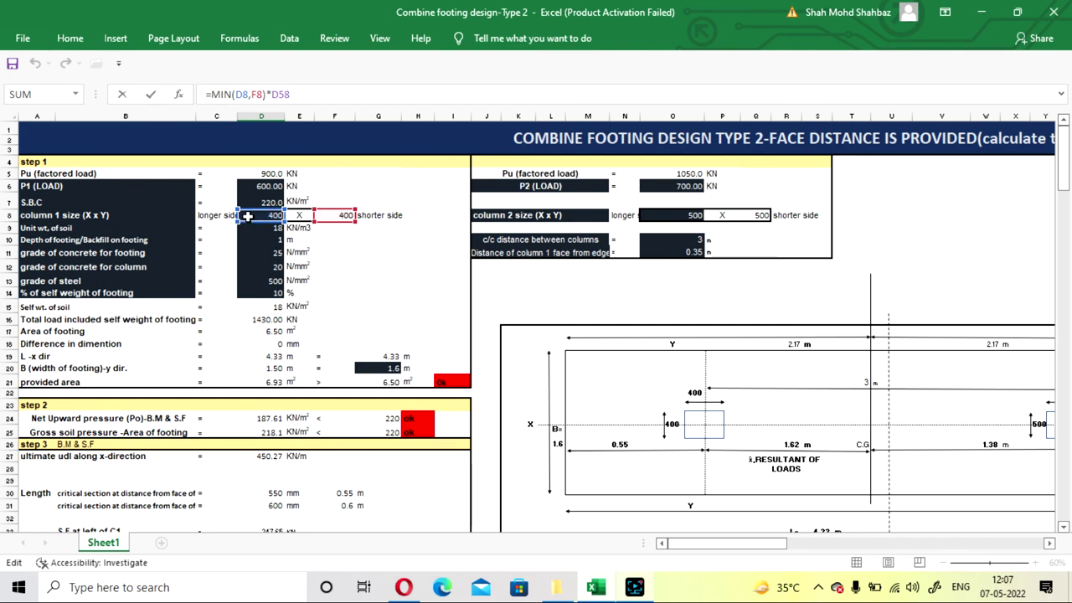
pyautogui.click(245, 95)
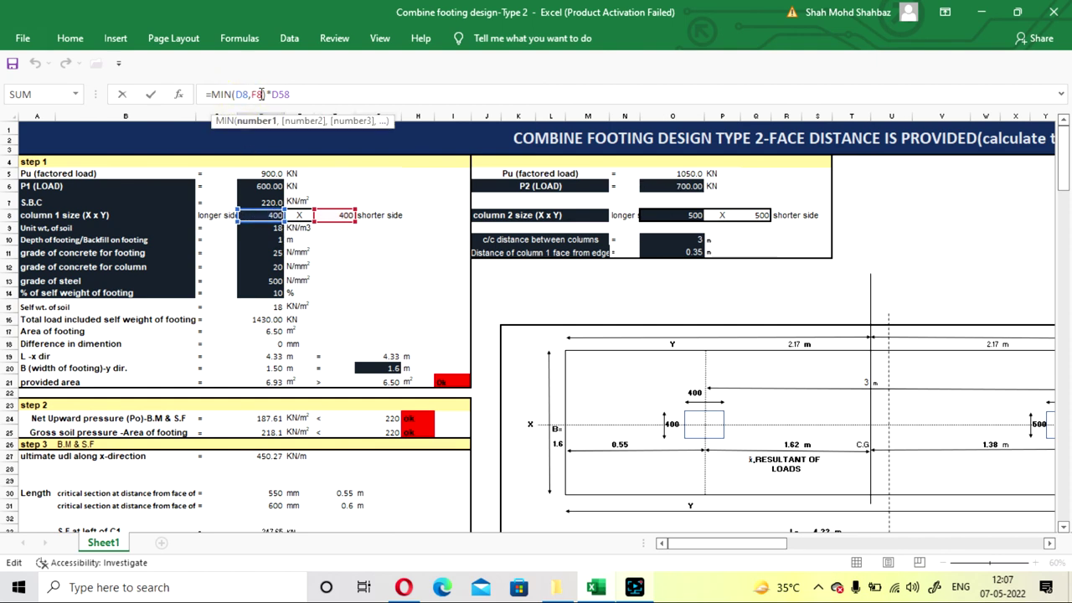
pyautogui.click(262, 94)
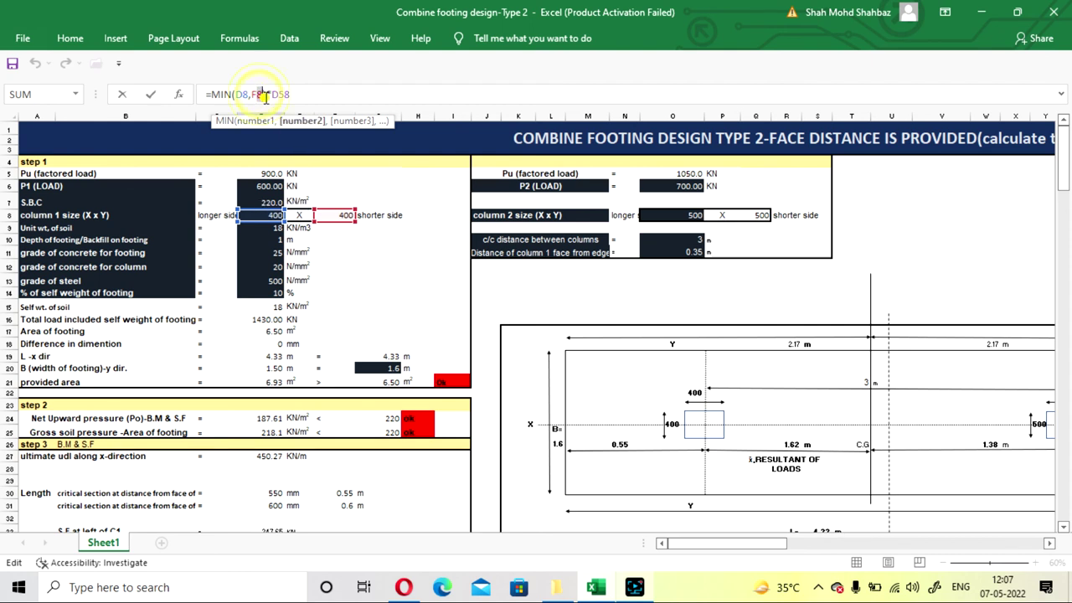
# - Try replacing the MIN arguments in the first A2 formula with the column 2 dimensions in O8 and Q8
pyautogui.press('BackSpace')
pyautogui.press('BackSpace')
pyautogui.press('BackSpace')
pyautogui.press('BackSpace')
pyautogui.press('BackSpace')
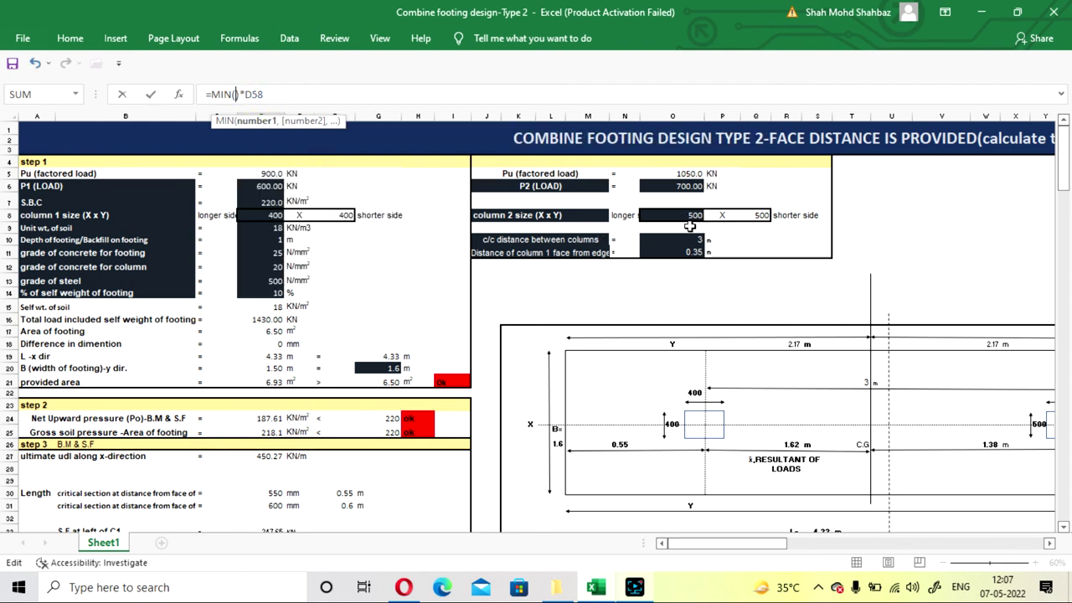
pyautogui.click(684, 214)
pyautogui.write(',')
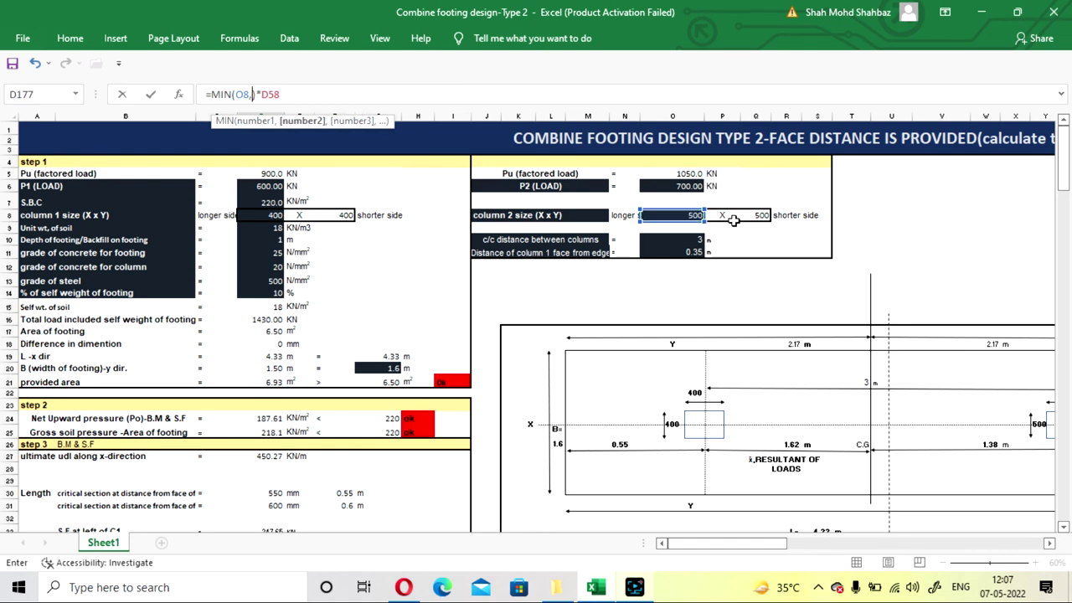
pyautogui.click(756, 214)
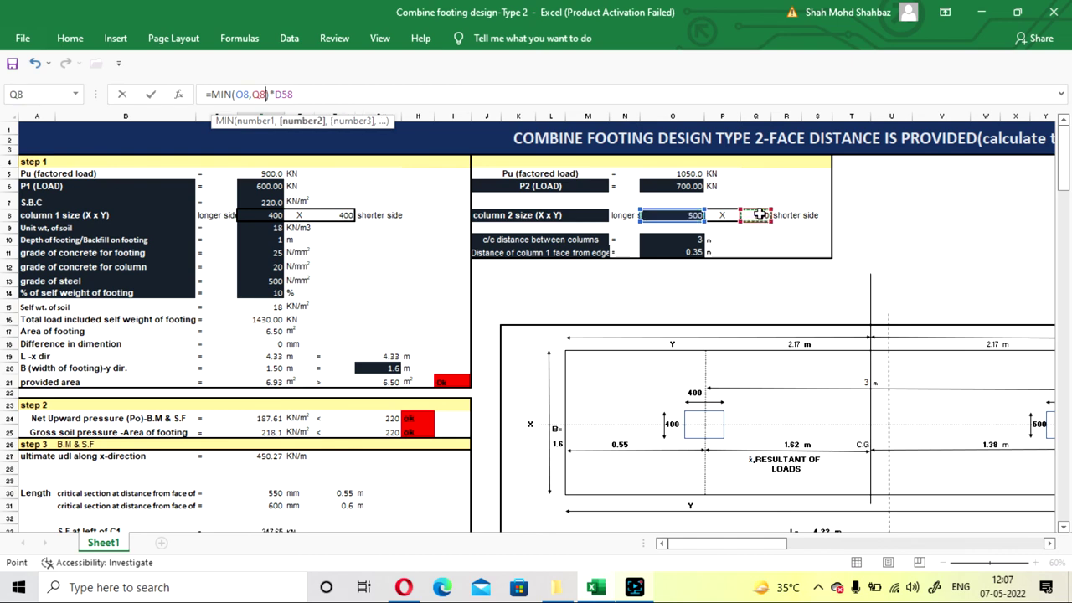
# - Discard the A2 formula edit and undo the last dowel bar diameter change
pyautogui.press('BackSpace')
pyautogui.press('BackSpace')
pyautogui.press('BackSpace')
pyautogui.press('BackSpace')
pyautogui.press('BackSpace')
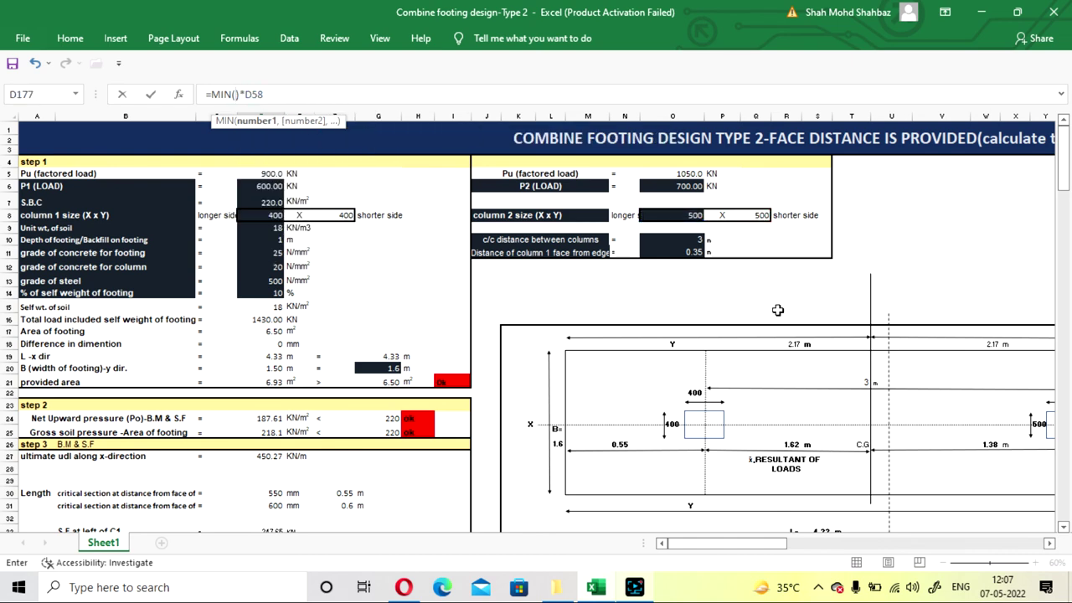
pyautogui.hotkey('ctrl', 'z')
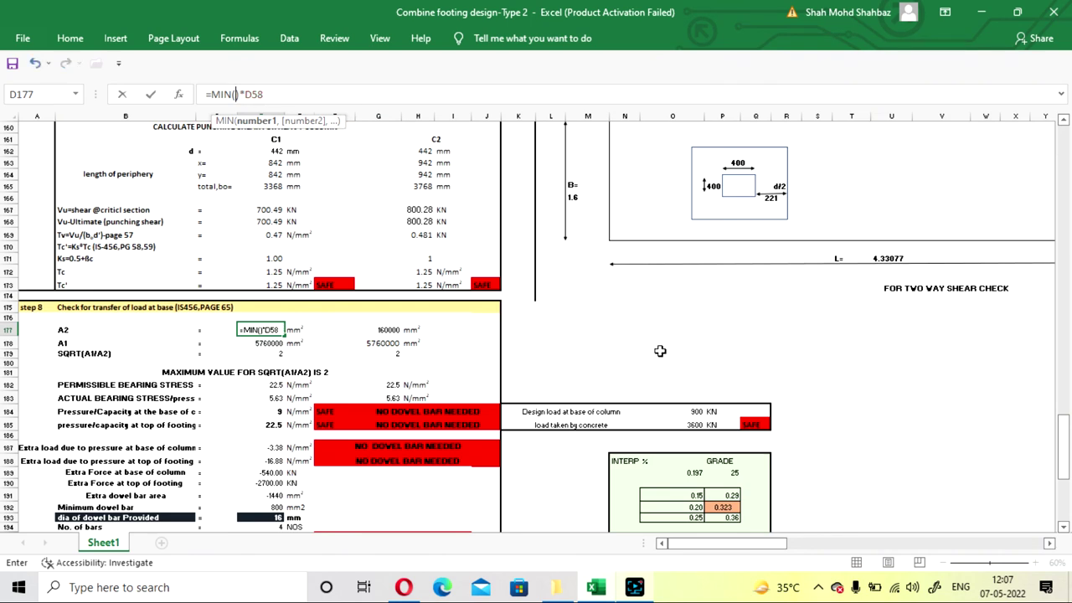
pyautogui.press('Escape')
pyautogui.hotkey('ctrl', 'z')
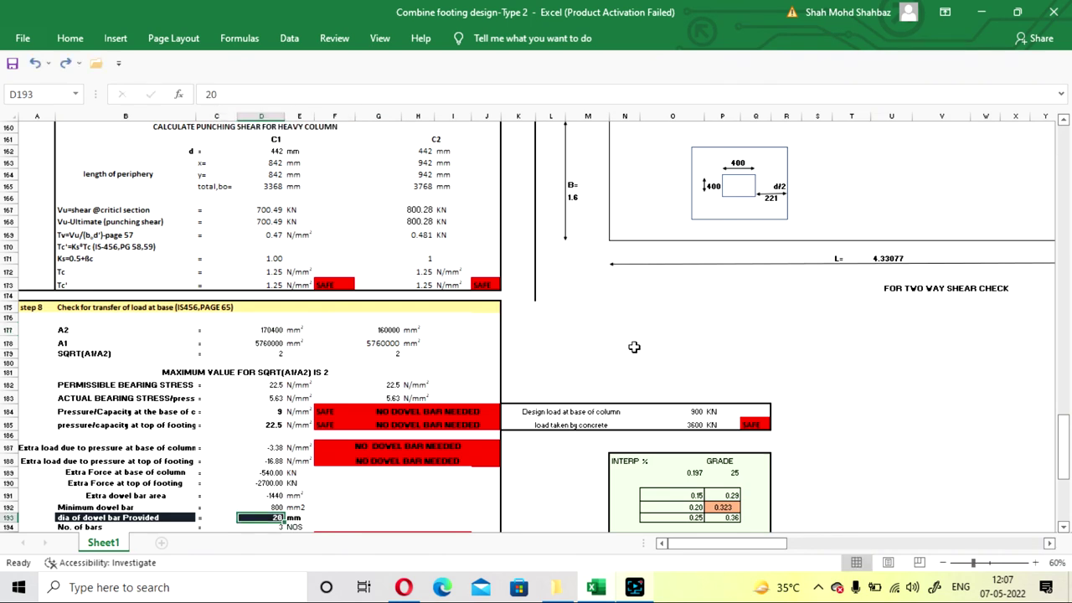
pyautogui.click(633, 342)
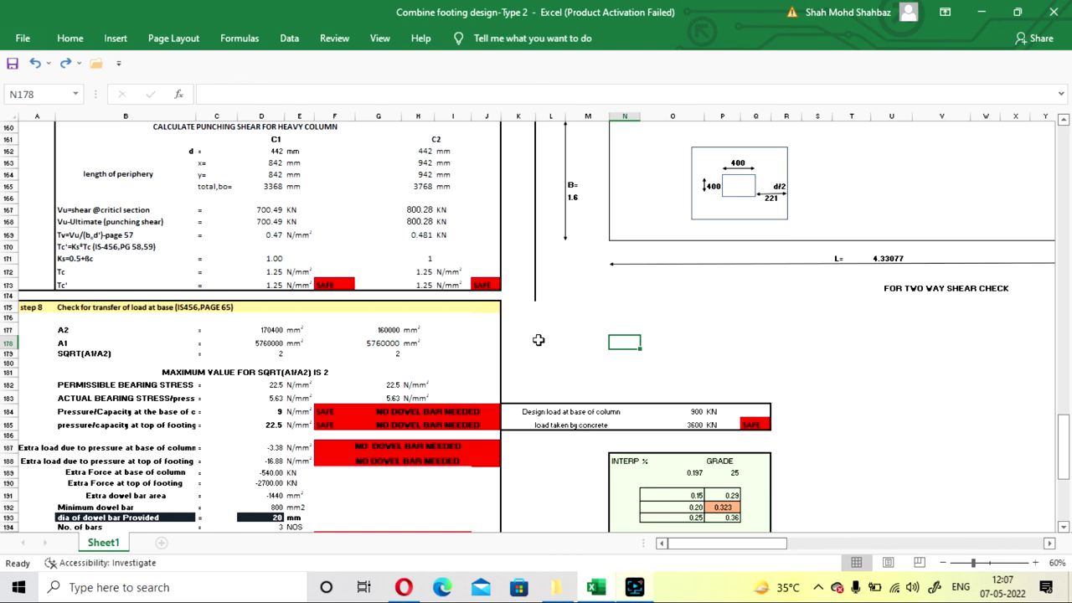
# - Review the load transfer and dowel bar results and the development length check for the column bars in step 8
pyautogui.scroll(-3, 538, 339)
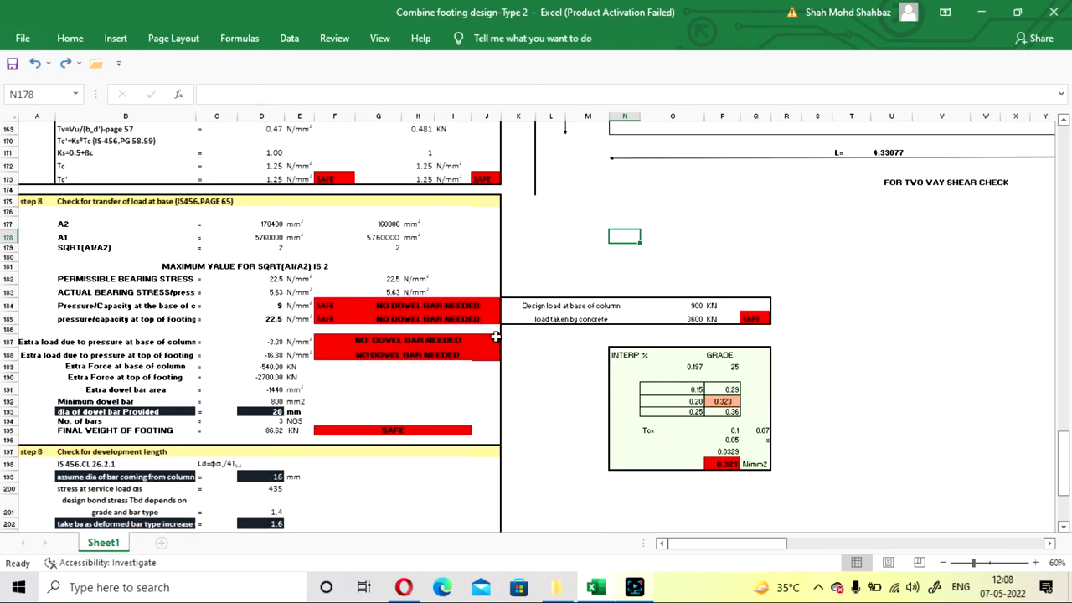
pyautogui.scroll(-4, 495, 336)
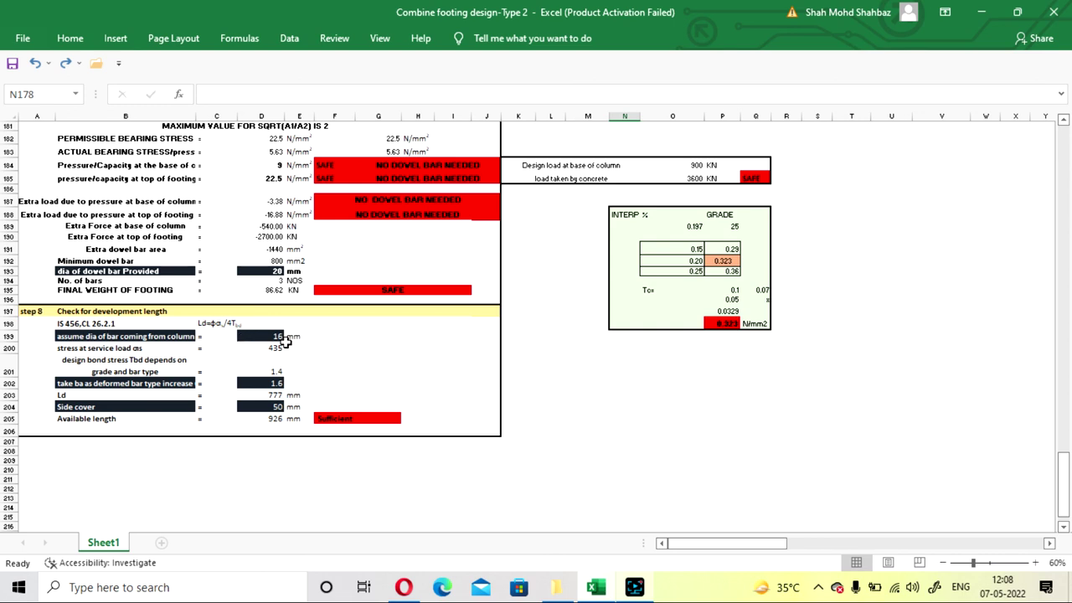
pyautogui.click(259, 336)
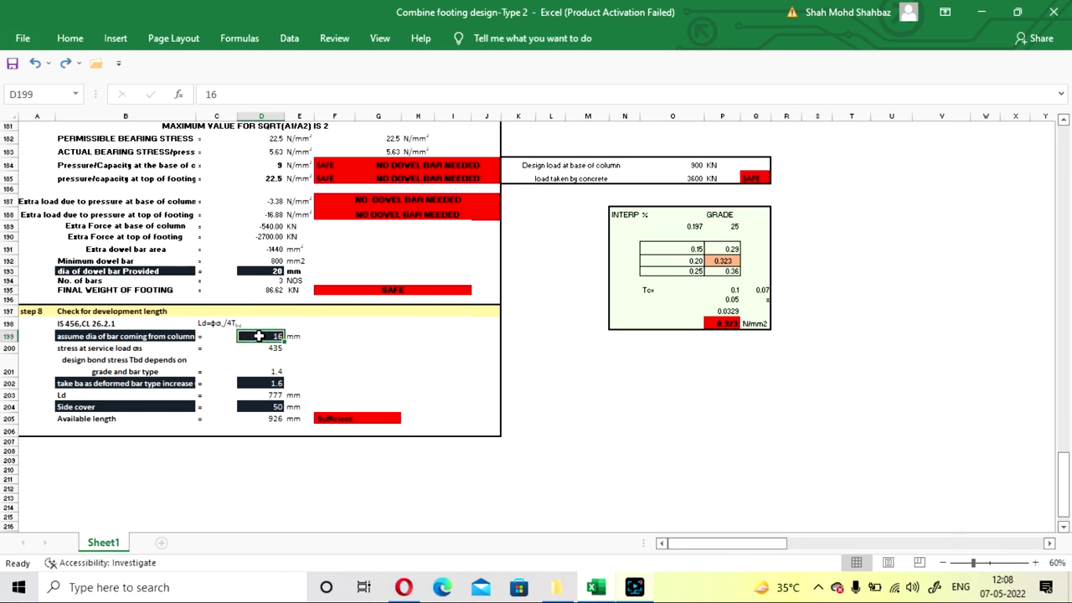
pyautogui.click(339, 352)
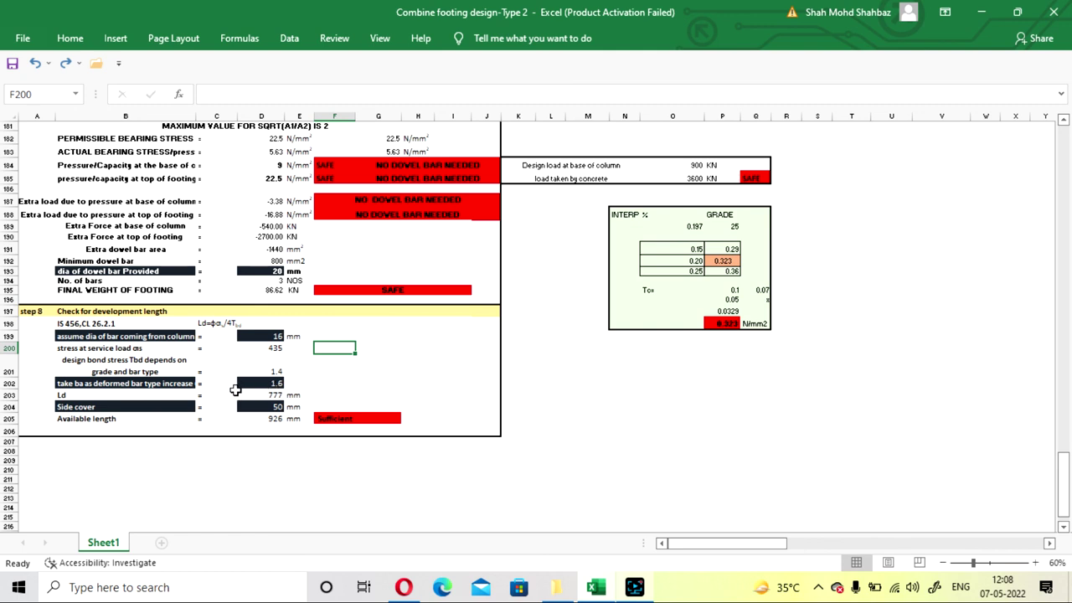
pyautogui.click(410, 365)
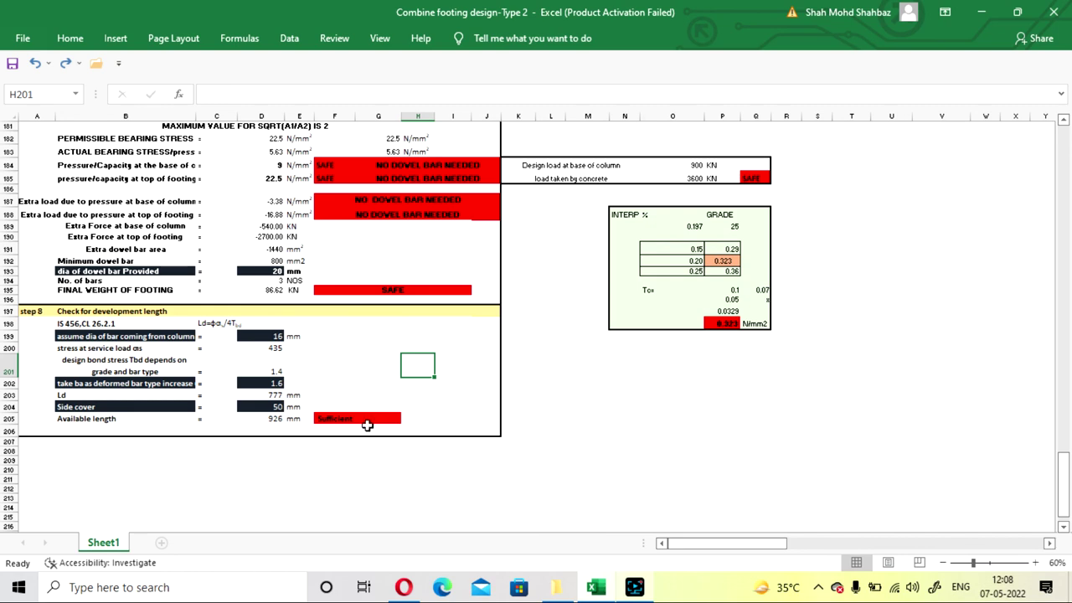
pyautogui.click(621, 440)
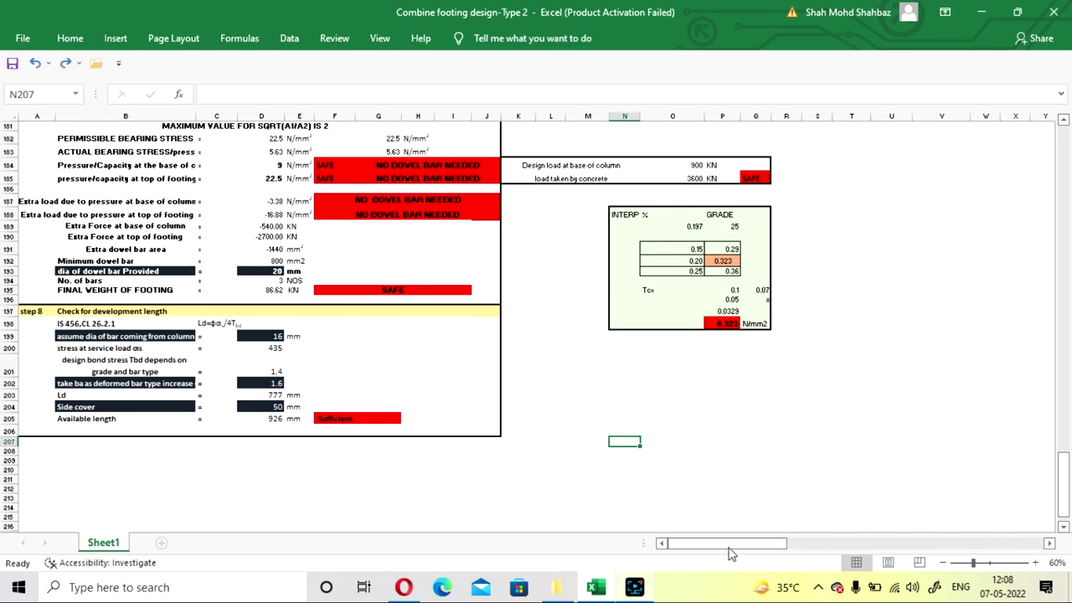
# - Review the footing plan and force diagrams, then the summary of design data and the longitudinal and transverse steel provided
pyautogui.moveTo(728, 544); pyautogui.dragTo(760, 544)
pyautogui.scroll(7, 660, 342)
pyautogui.scroll(20, 660, 342)
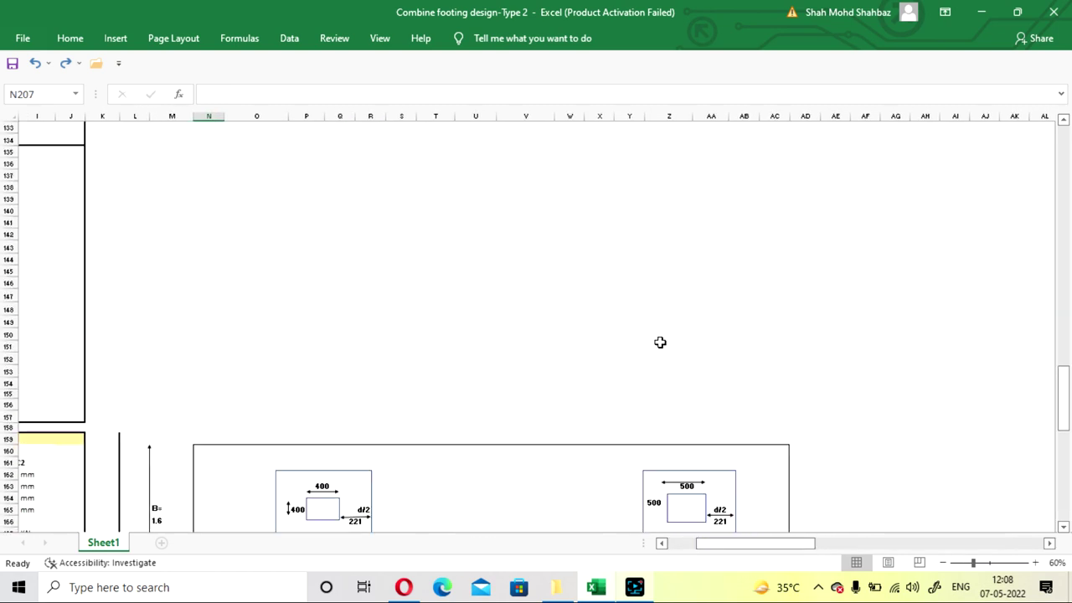
pyautogui.scroll(16, 660, 341)
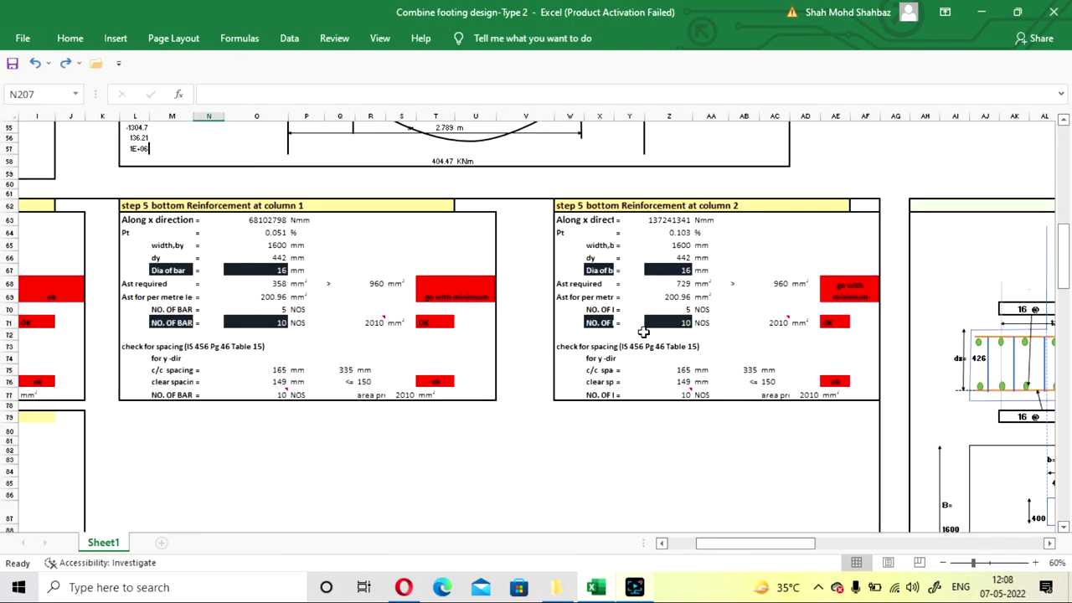
pyautogui.scroll(3, 637, 327)
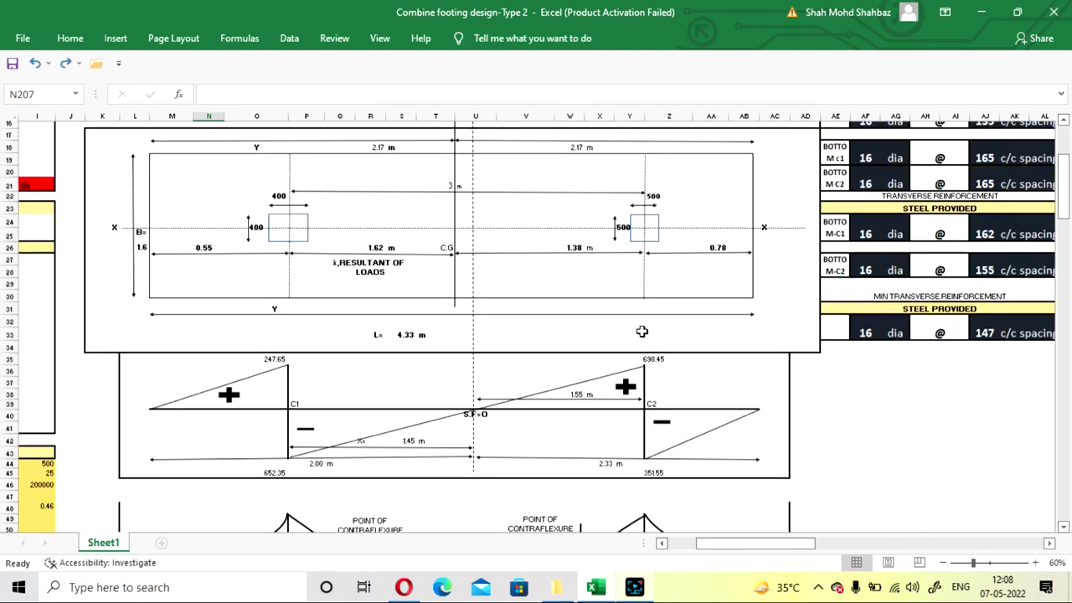
pyautogui.scroll(-4, 636, 326)
pyautogui.scroll(4, 637, 326)
pyautogui.moveTo(795, 550); pyautogui.dragTo(831, 550)
pyautogui.scroll(5, 686, 381)
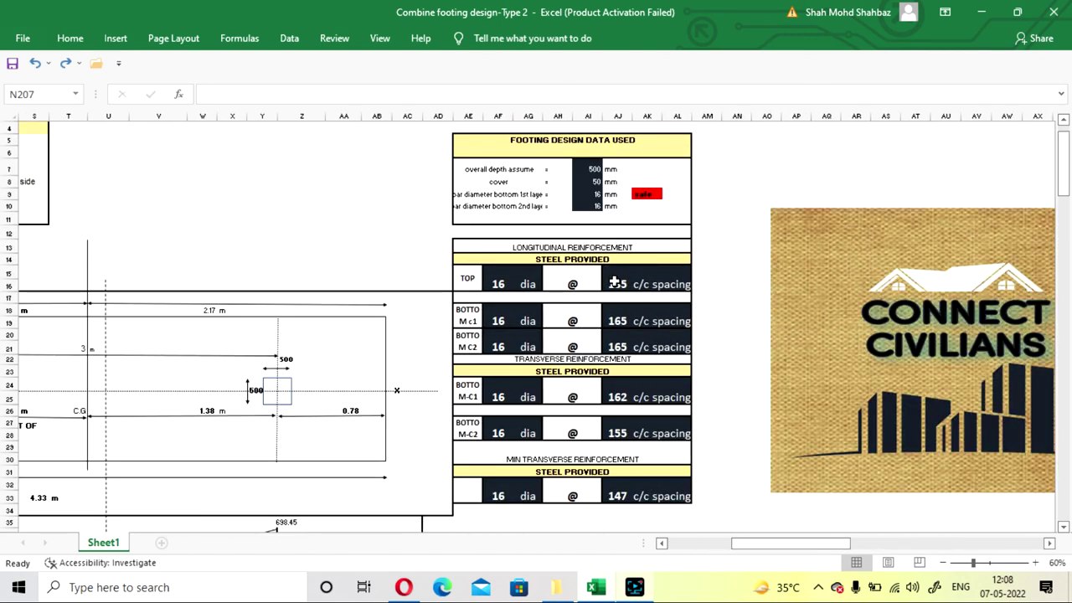
pyautogui.scroll(-4, 614, 283)
pyautogui.scroll(5, 523, 230)
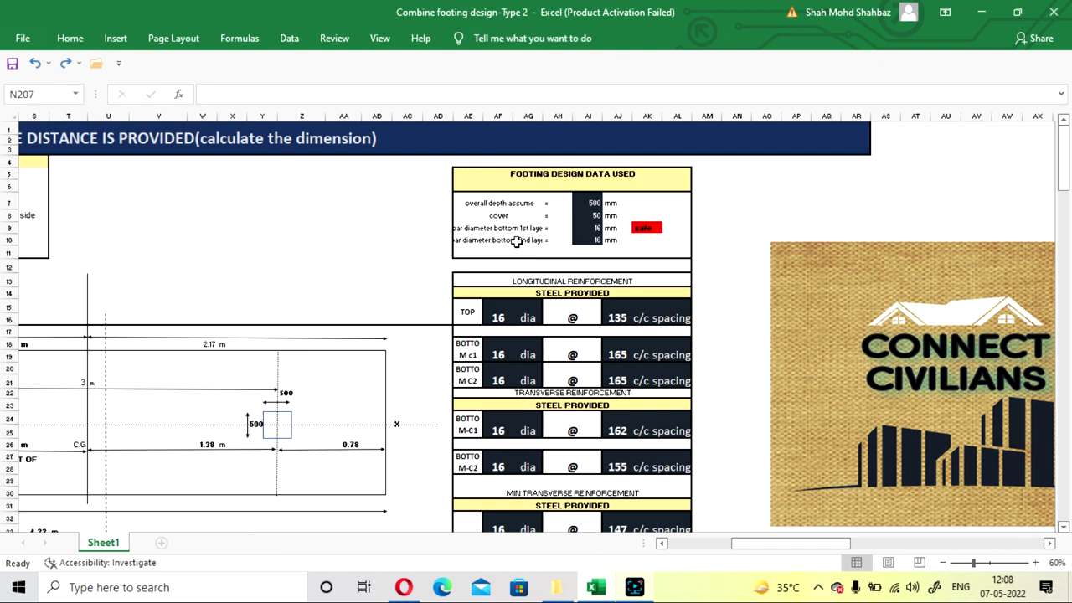
# - Examine the footing's reinforcement section drawings, including bar spacings and column bars at C1 and C2, and return to the step 1 input data
pyautogui.scroll(-20, 600, 262)
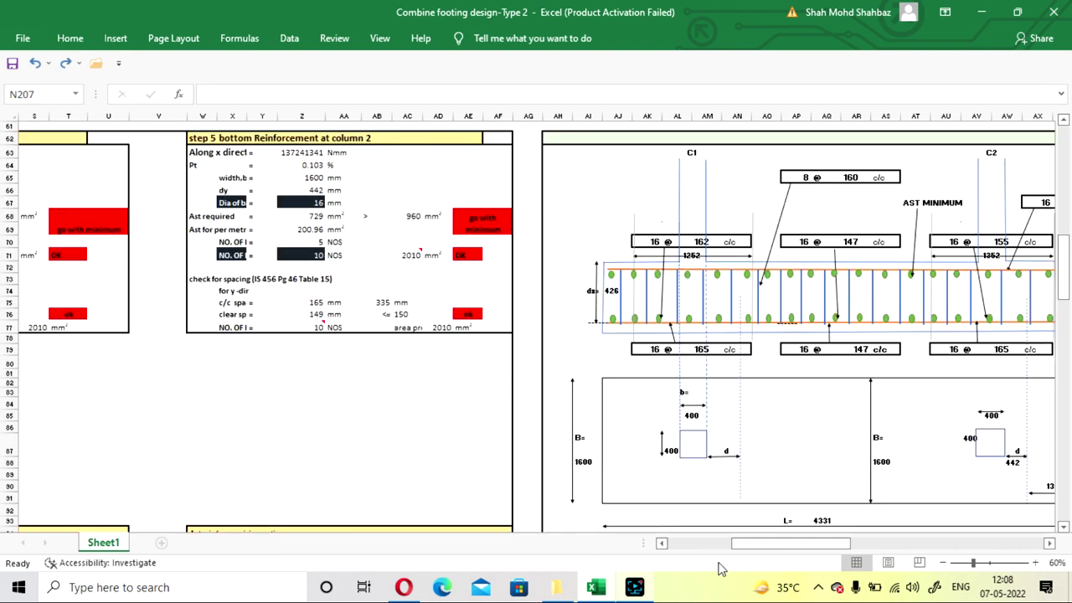
pyautogui.moveTo(763, 544); pyautogui.dragTo(788, 545)
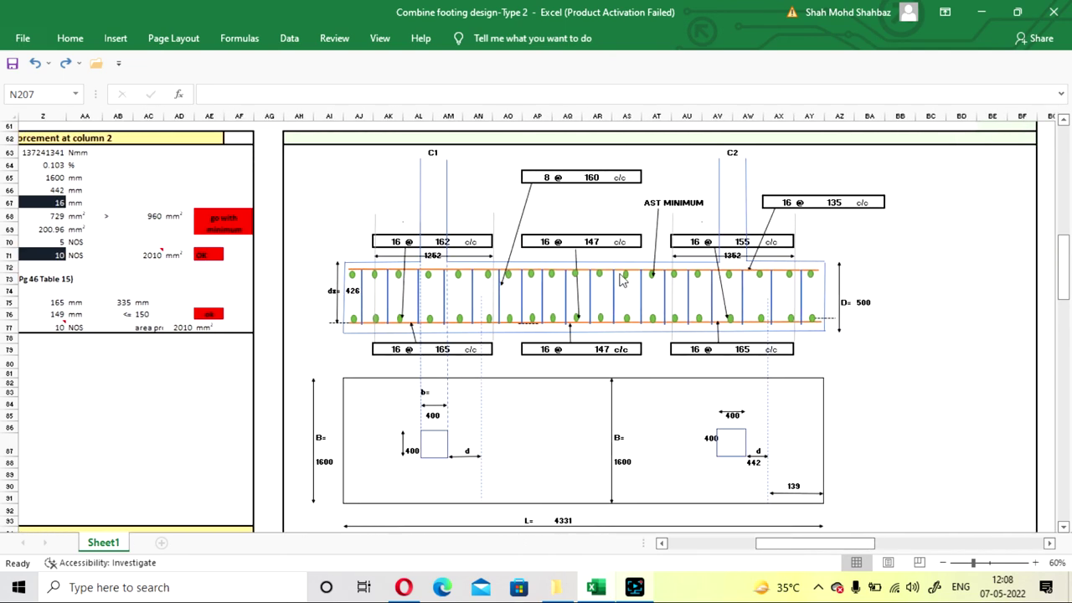
pyautogui.scroll(-1, 539, 333)
pyautogui.scroll(-2, 514, 393)
pyautogui.scroll(-6, 575, 283)
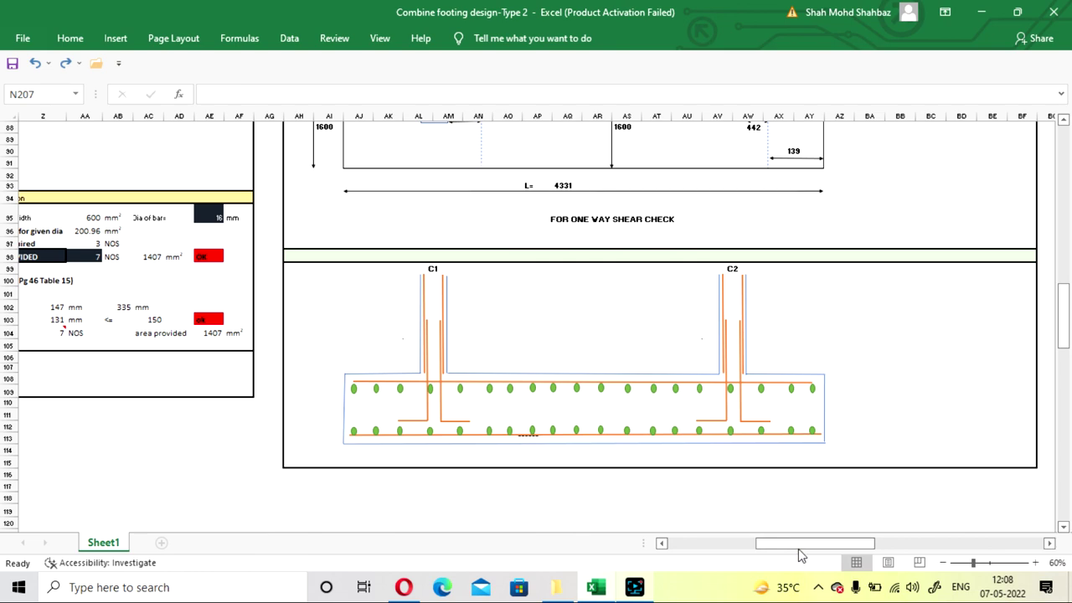
pyautogui.moveTo(798, 548); pyautogui.dragTo(650, 550)
pyautogui.scroll(20, 589, 429)
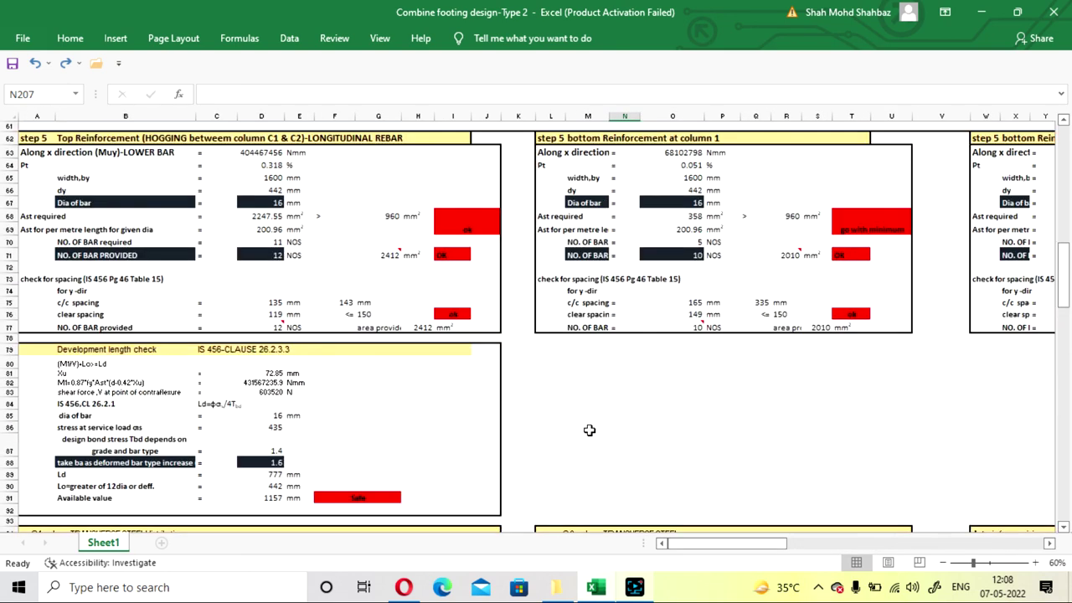
pyautogui.scroll(2, 589, 435)
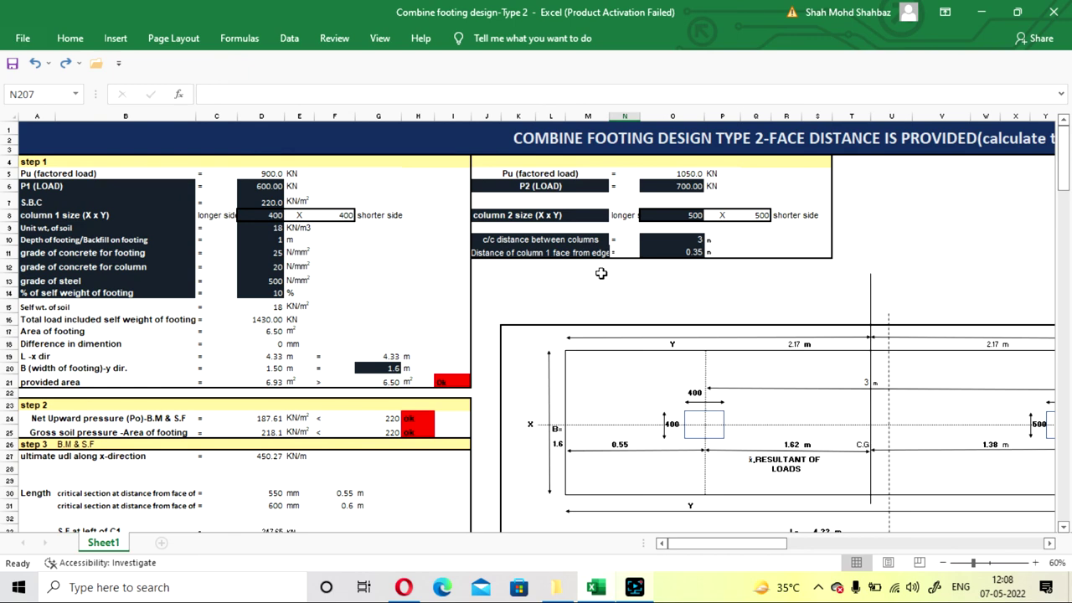
pyautogui.click(634, 586)
pyautogui.click(634, 587)
pyautogui.click(334, 38)
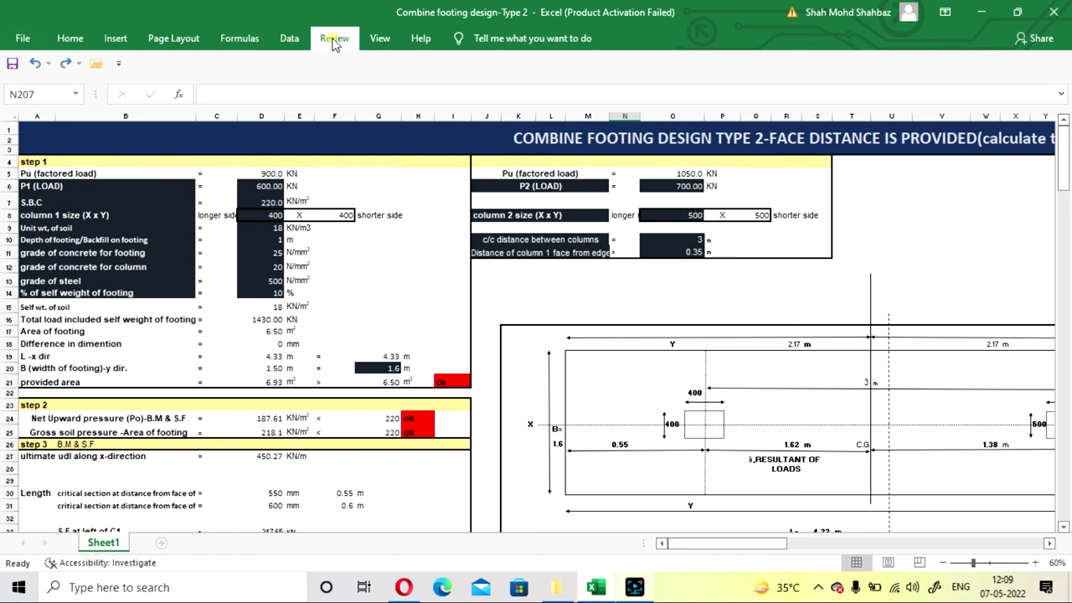
pyautogui.click(379, 38)
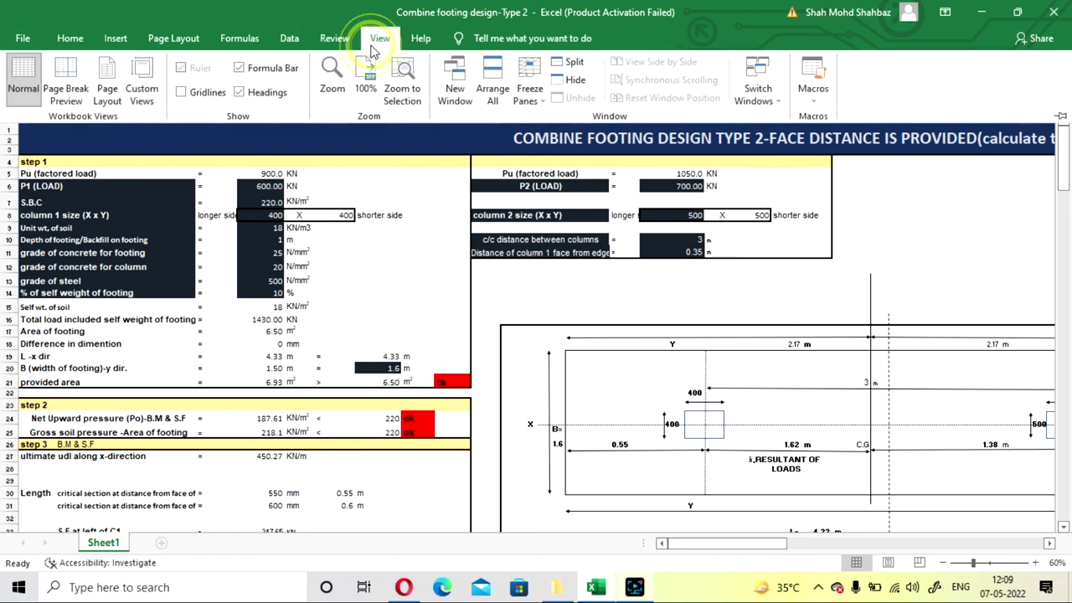
pyautogui.click(70, 38)
pyautogui.click(586, 293)
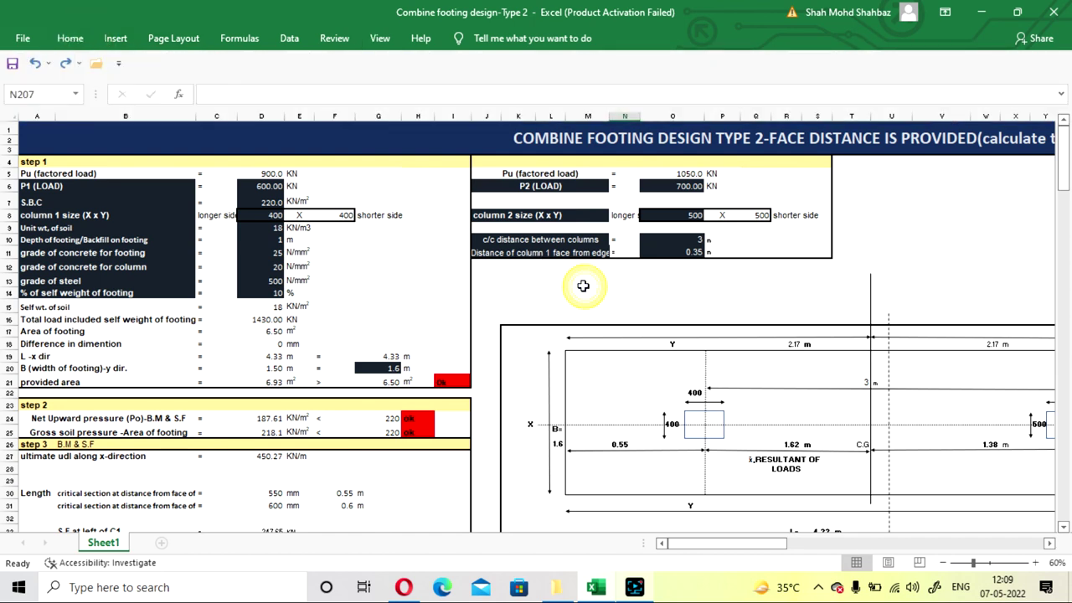
pyautogui.click(586, 293)
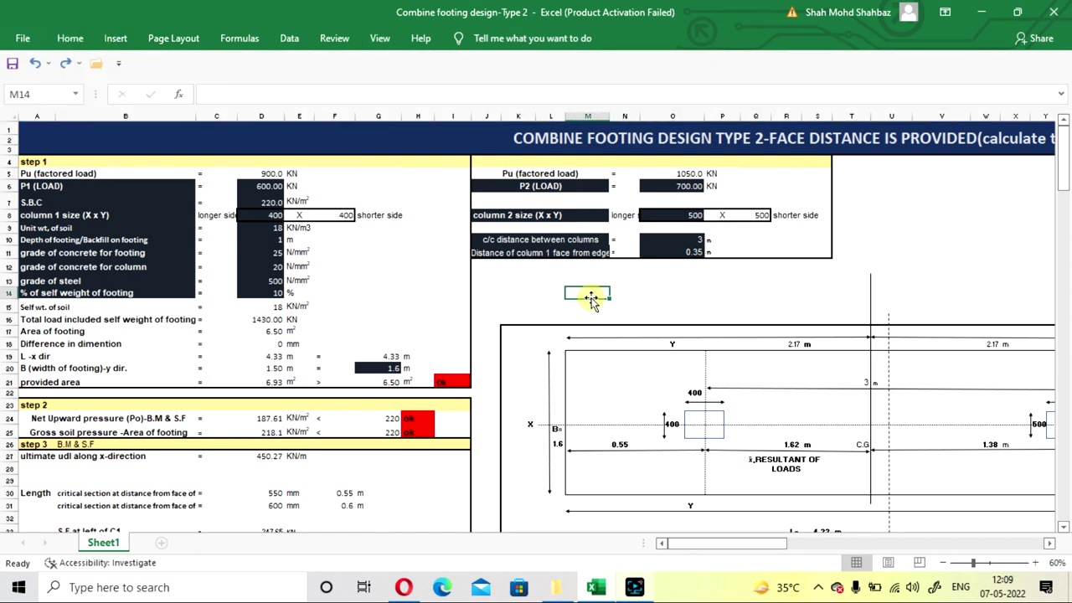
pyautogui.click(677, 296)
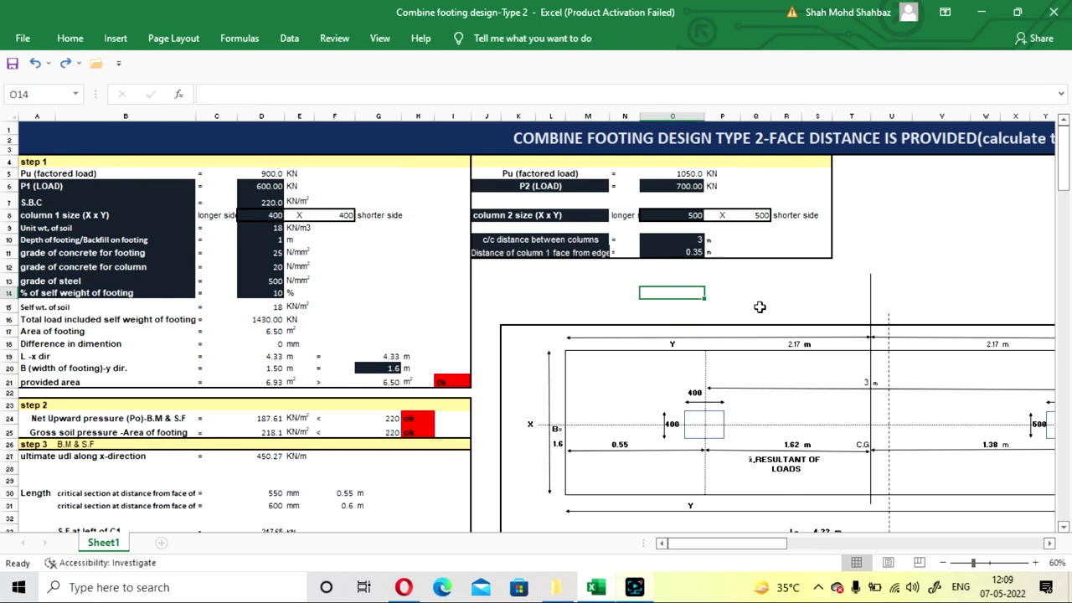